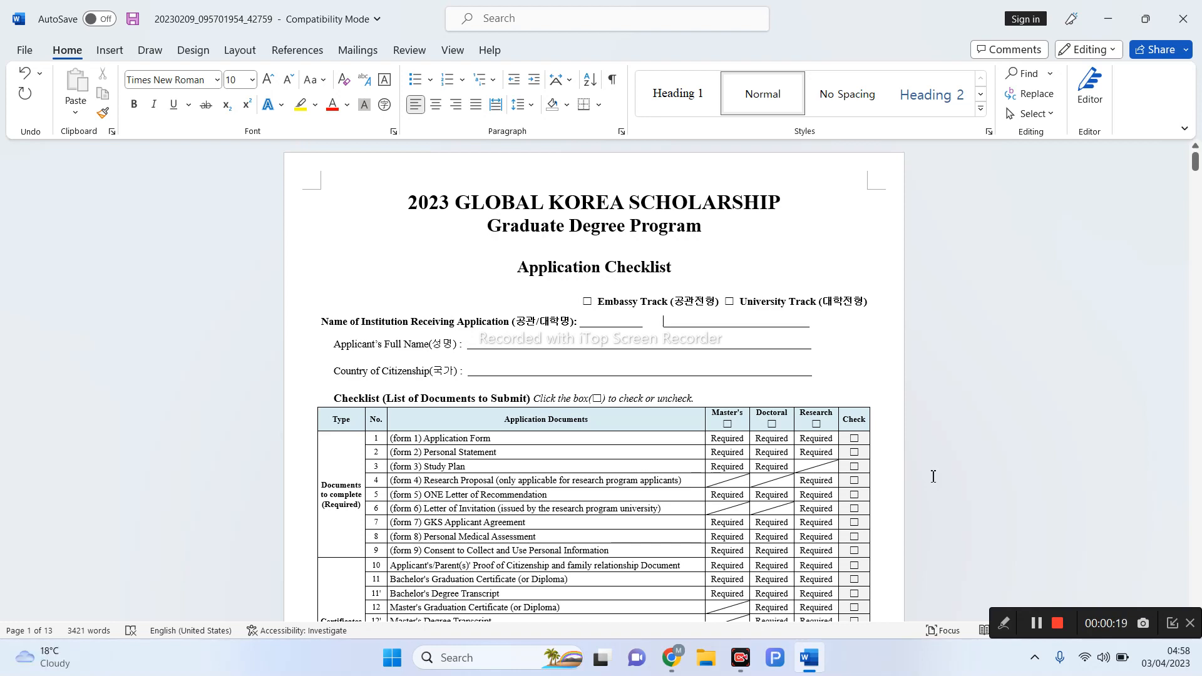
# - Delete the extra spaces before the second blank on the Name of Institution line
pyautogui.scroll(-1, 934, 426)
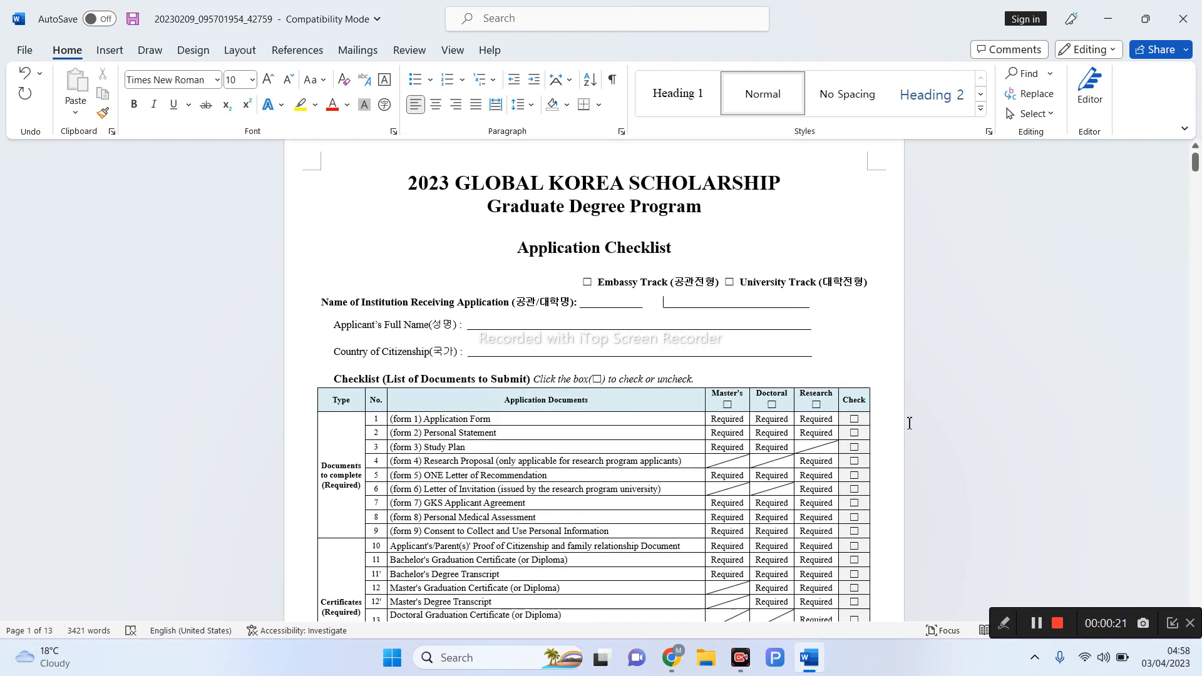
pyautogui.scroll(-1, 909, 423)
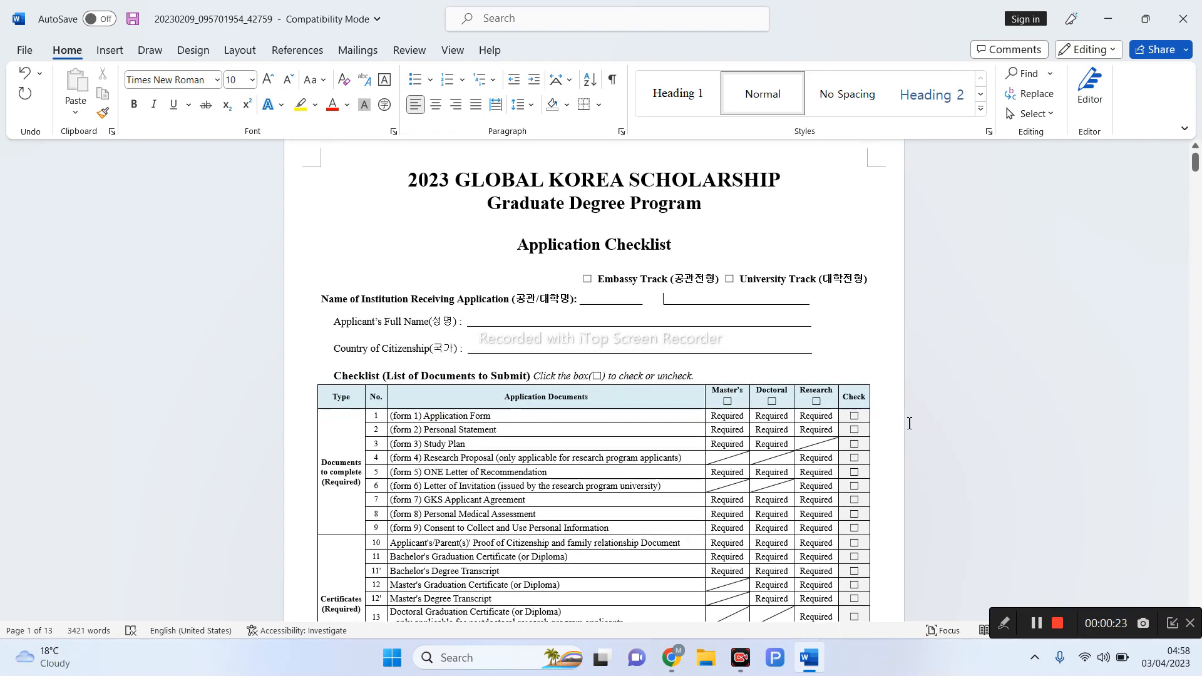
pyautogui.press('BackSpace')
pyautogui.press('BackSpace')
pyautogui.press('BackSpace')
pyautogui.press('BackSpace')
pyautogui.press('BackSpace')
pyautogui.press('BackSpace')
pyautogui.press('BackSpace')
pyautogui.press('BackSpace')
pyautogui.click(1004, 623)
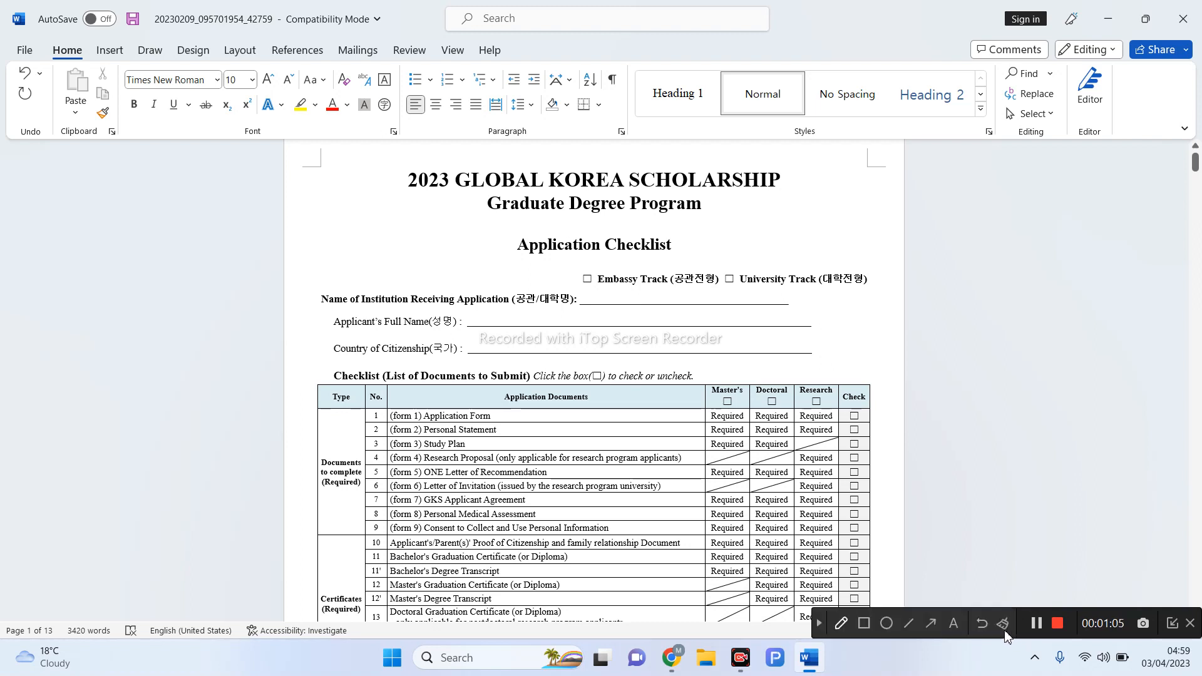
pyautogui.click(840, 621)
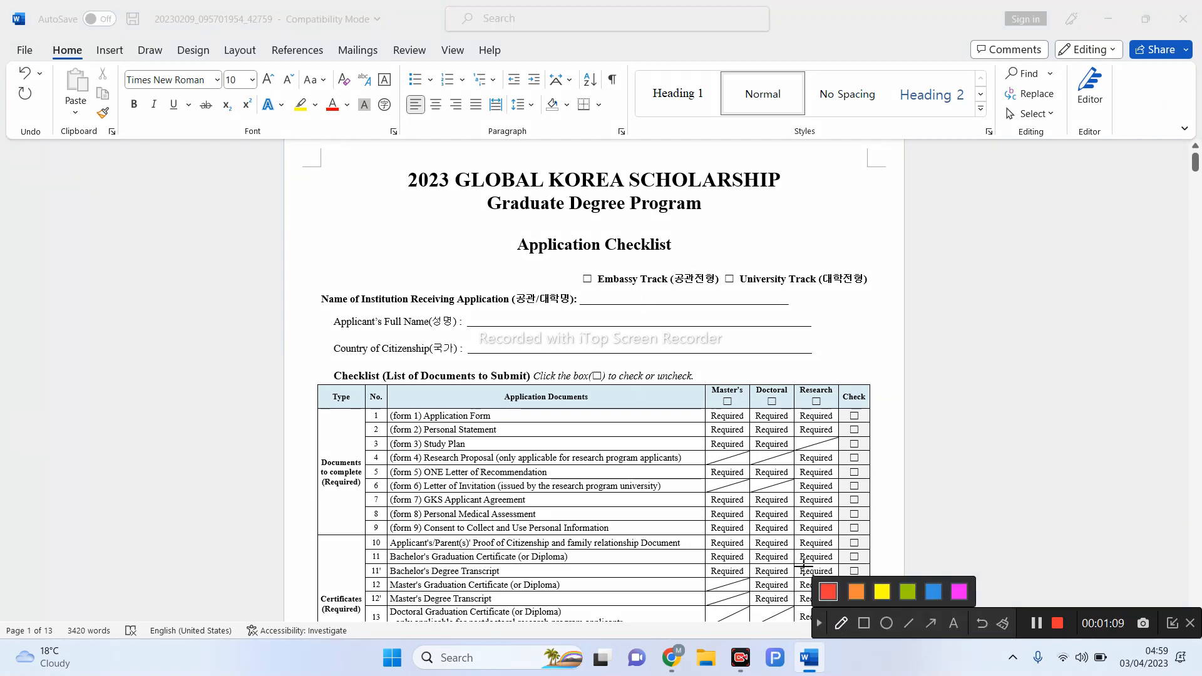
pyautogui.moveTo(600, 295)
pyautogui.mouseDown()
pyautogui.moveTo(641, 315)
pyautogui.moveTo(730, 323)
pyautogui.moveTo(787, 310)
pyautogui.moveTo(758, 289)
pyautogui.moveTo(607, 298)
pyautogui.mouseUp()
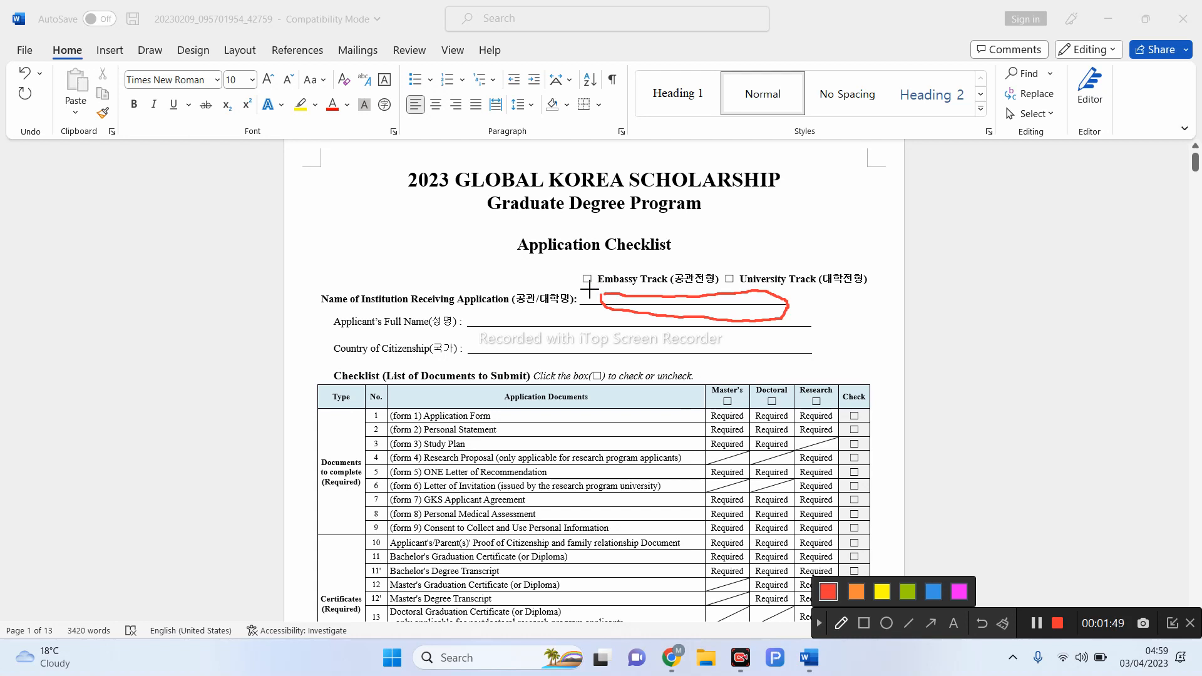
pyautogui.moveTo(571, 303); pyautogui.dragTo(840, 301)
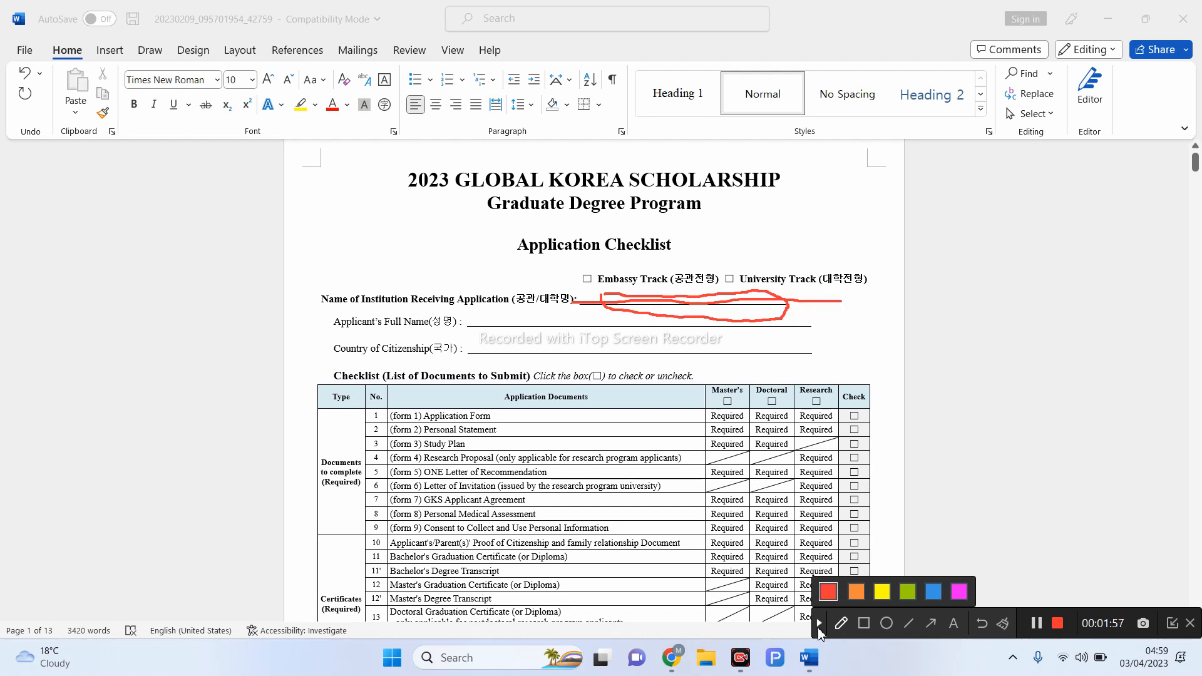
pyautogui.click(819, 629)
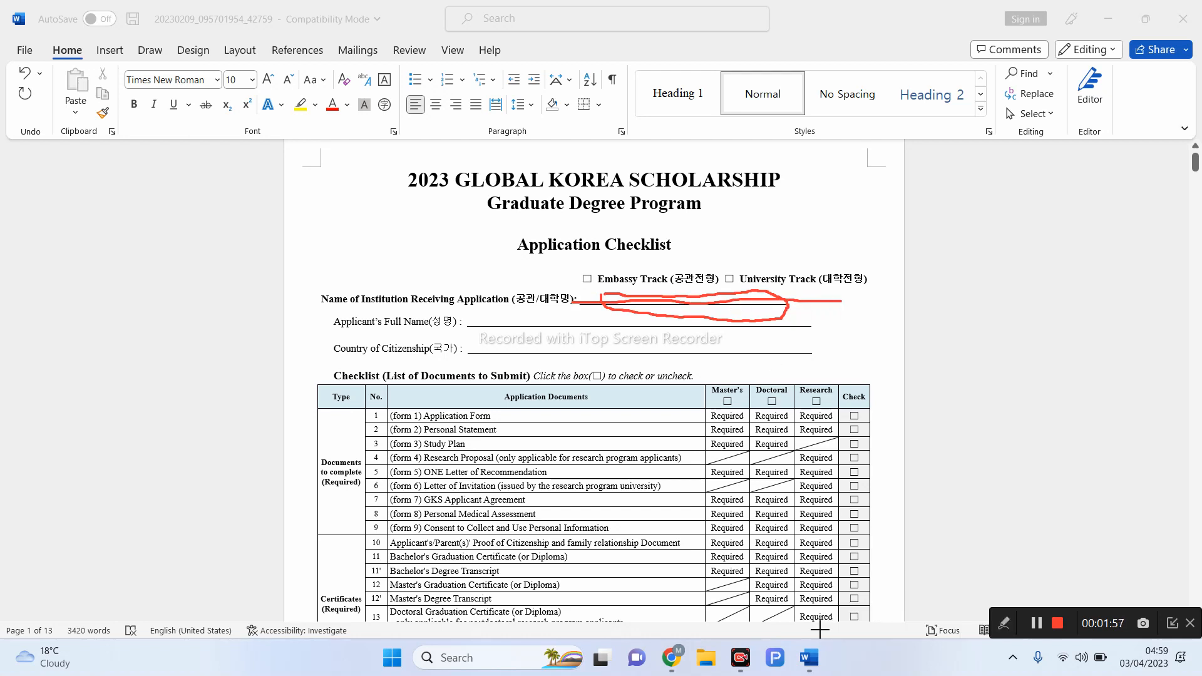
# - Enter the applicant's full name and 'Pakistan' as the Country of Citizenship on the checklist
pyautogui.click(534, 324)
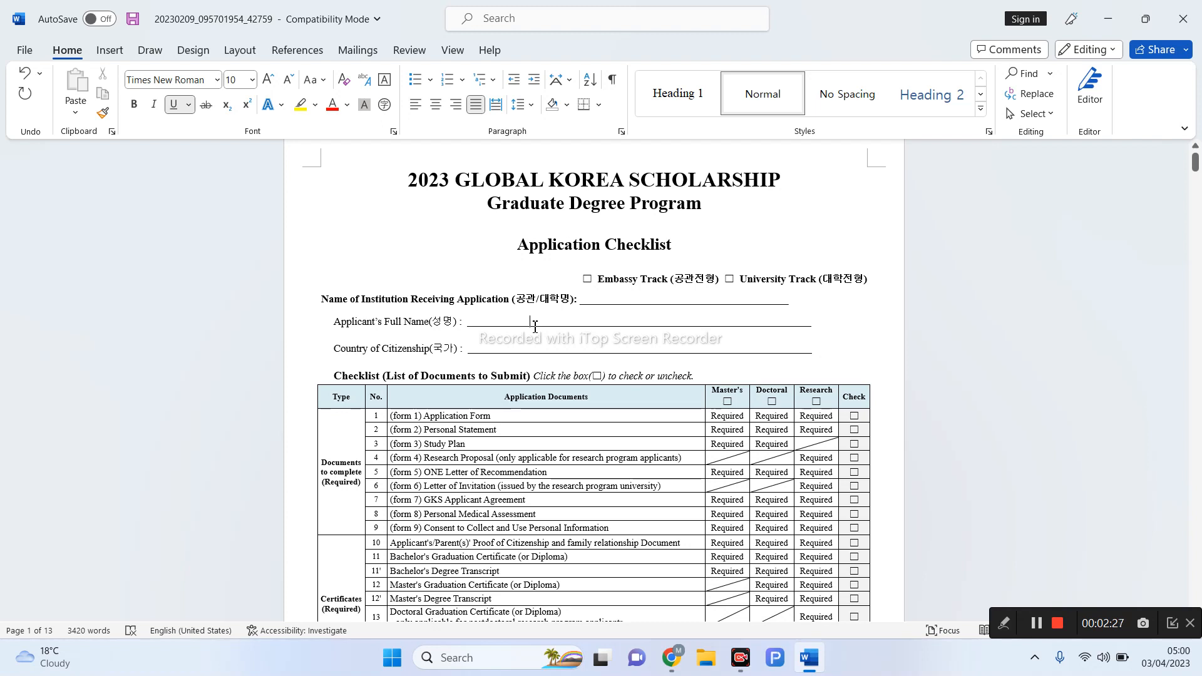
pyautogui.click(530, 354)
pyautogui.write('Pakistan')
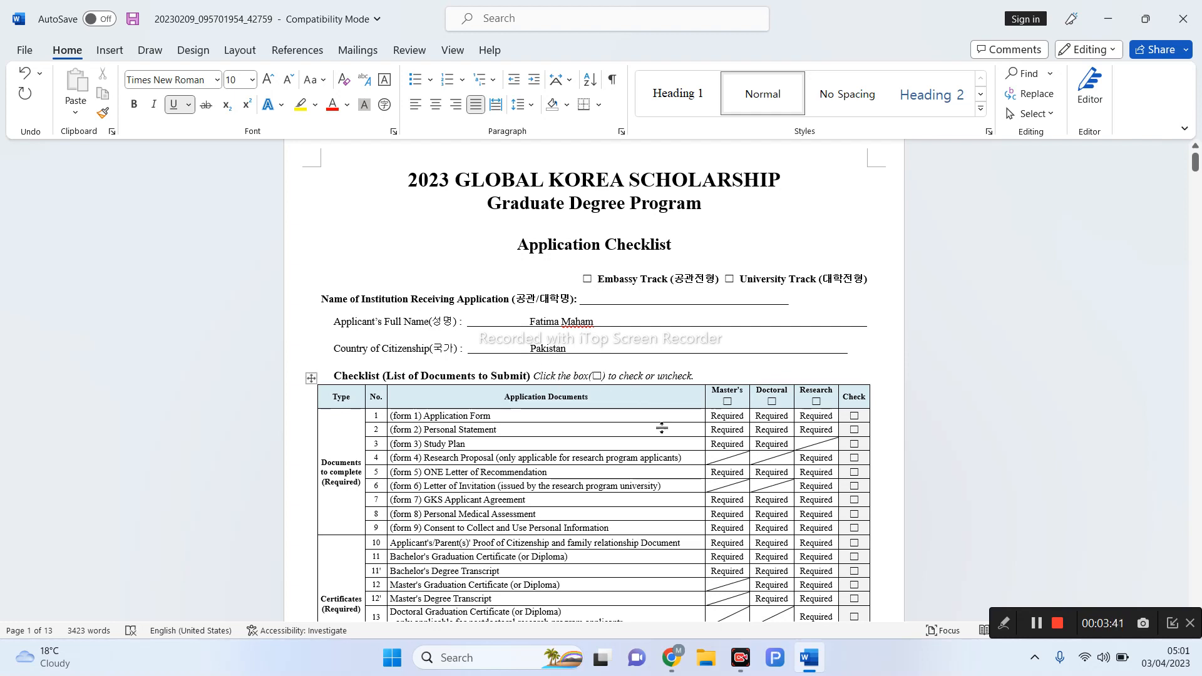
# - Scroll down to checklist row 18 and reopen the recorder's drawing toolbar
pyautogui.scroll(-3, 662, 428)
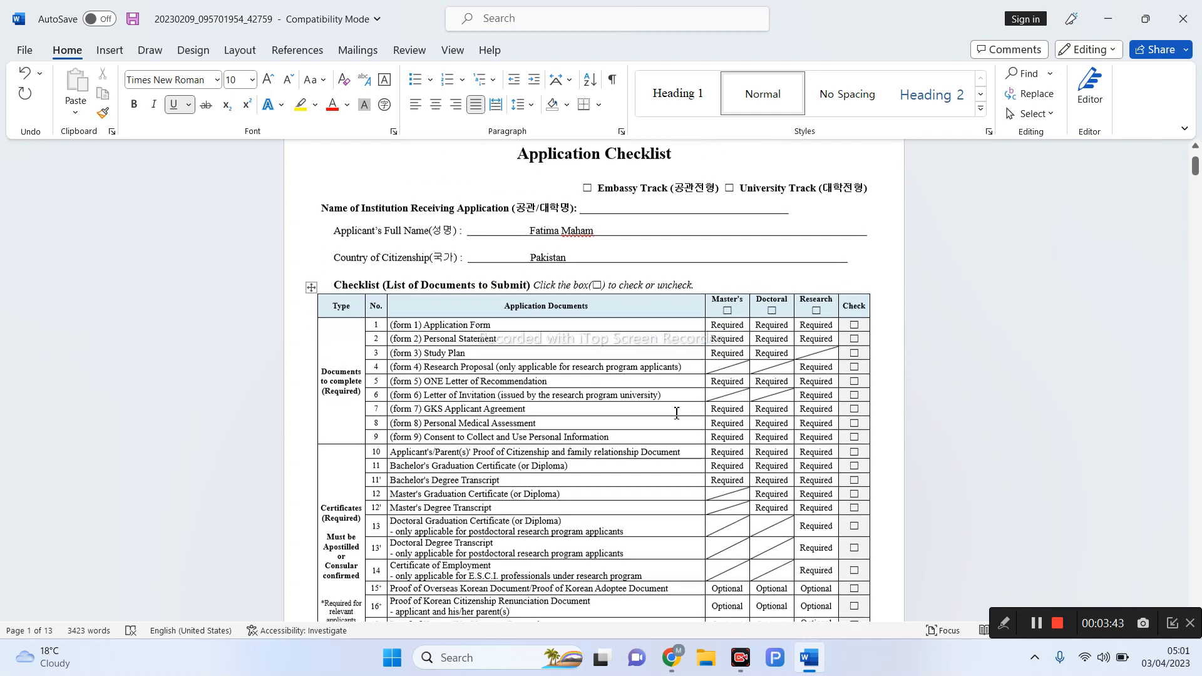
pyautogui.scroll(-1, 676, 414)
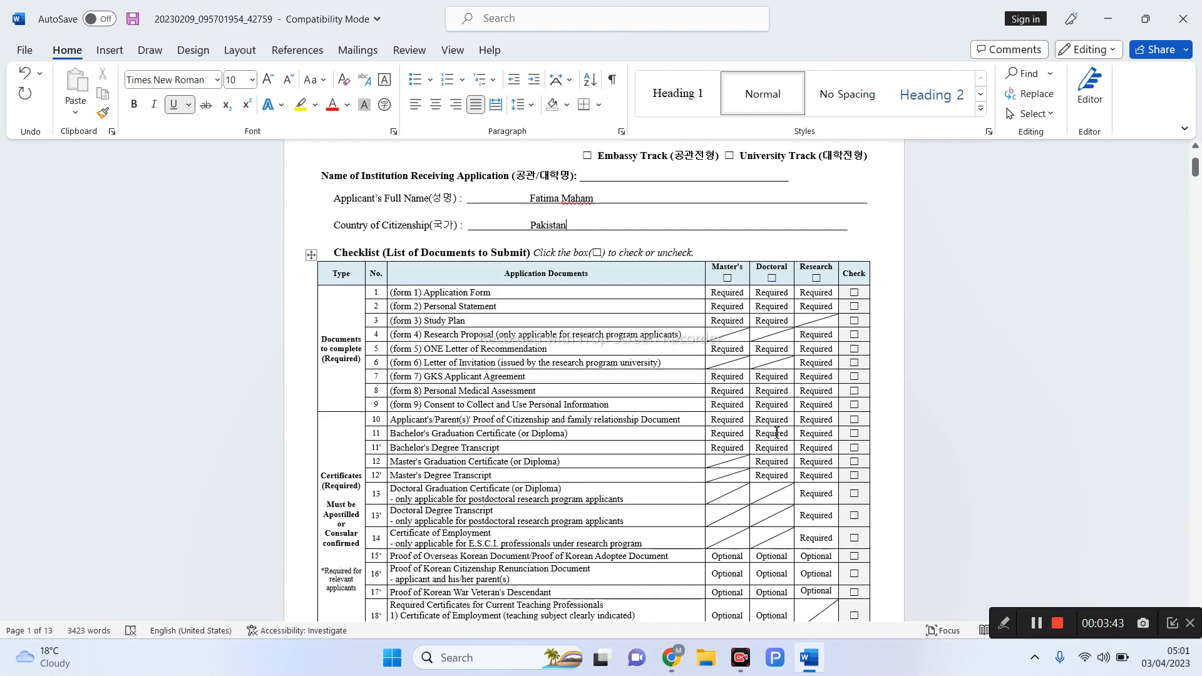
pyautogui.click(1003, 623)
pyautogui.click(819, 624)
pyautogui.click(1004, 623)
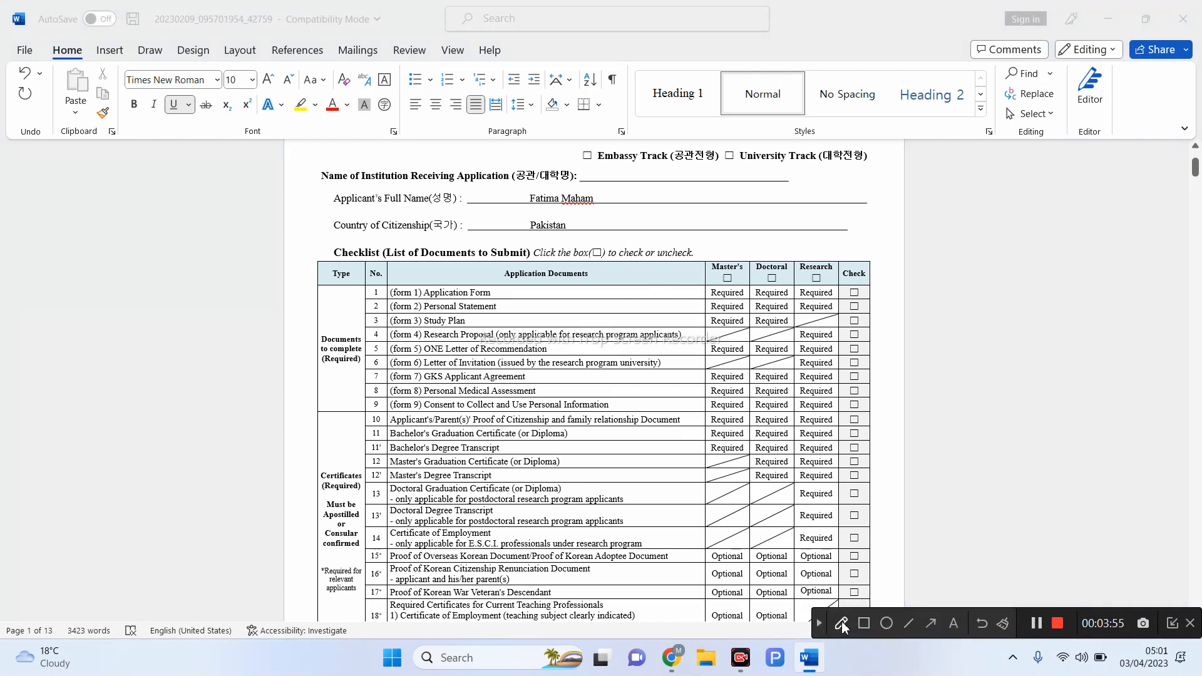
# - In red pen, bracket rows 1–9, tick the first Check box, and underline the research proposal row
pyautogui.click(841, 621)
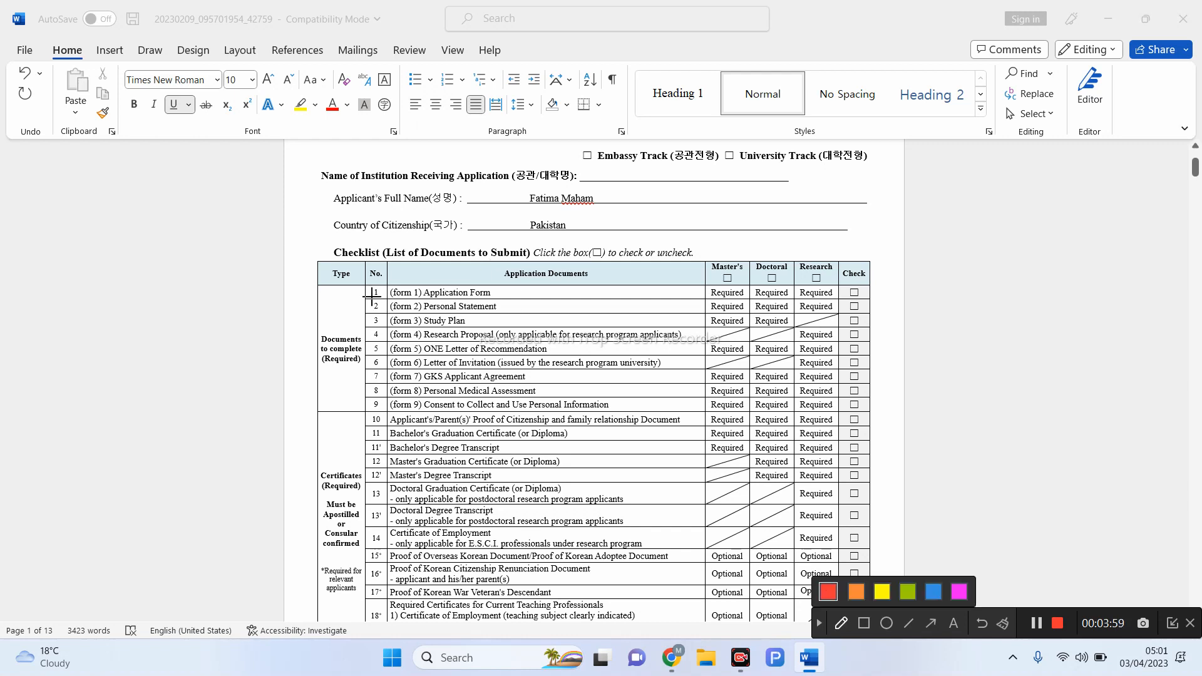
pyautogui.moveTo(368, 292)
pyautogui.mouseDown()
pyautogui.moveTo(376, 411)
pyautogui.moveTo(388, 399)
pyautogui.moveTo(383, 313)
pyautogui.moveTo(380, 285)
pyautogui.moveTo(366, 288)
pyautogui.mouseUp()
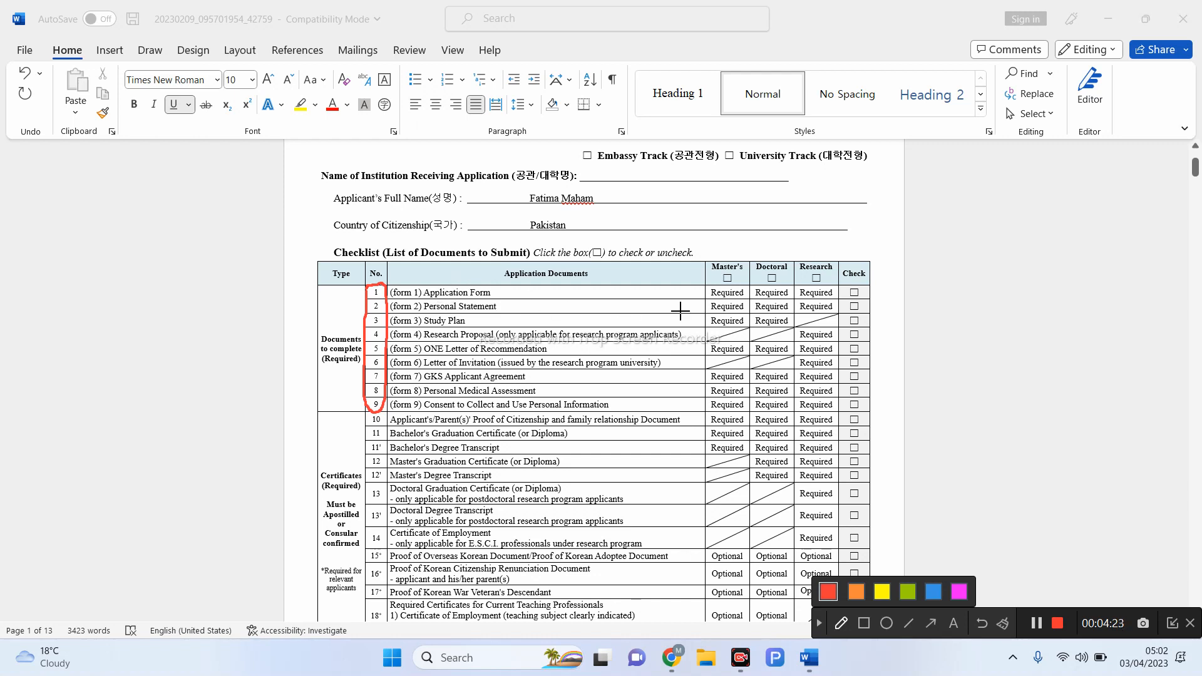
pyautogui.moveTo(852, 293)
pyautogui.mouseDown()
pyautogui.moveTo(908, 275)
pyautogui.moveTo(877, 290)
pyautogui.moveTo(867, 311)
pyautogui.moveTo(876, 306)
pyautogui.mouseUp()
pyautogui.moveTo(390, 343); pyautogui.dragTo(437, 341)
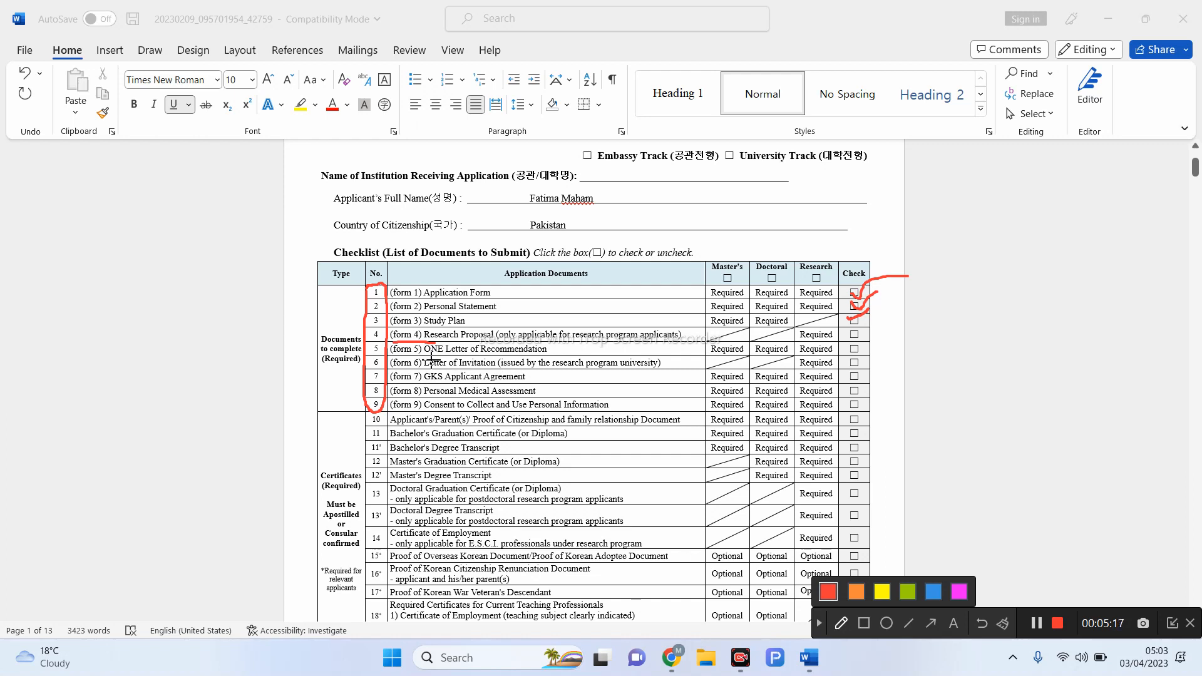
# - Mark the invitation, row 7 and Agreement rows, and tick the medical assessment and consent Check boxes
pyautogui.moveTo(392, 353)
pyautogui.mouseDown()
pyautogui.moveTo(456, 372)
pyautogui.moveTo(560, 354)
pyautogui.moveTo(529, 338)
pyautogui.moveTo(401, 344)
pyautogui.mouseUp()
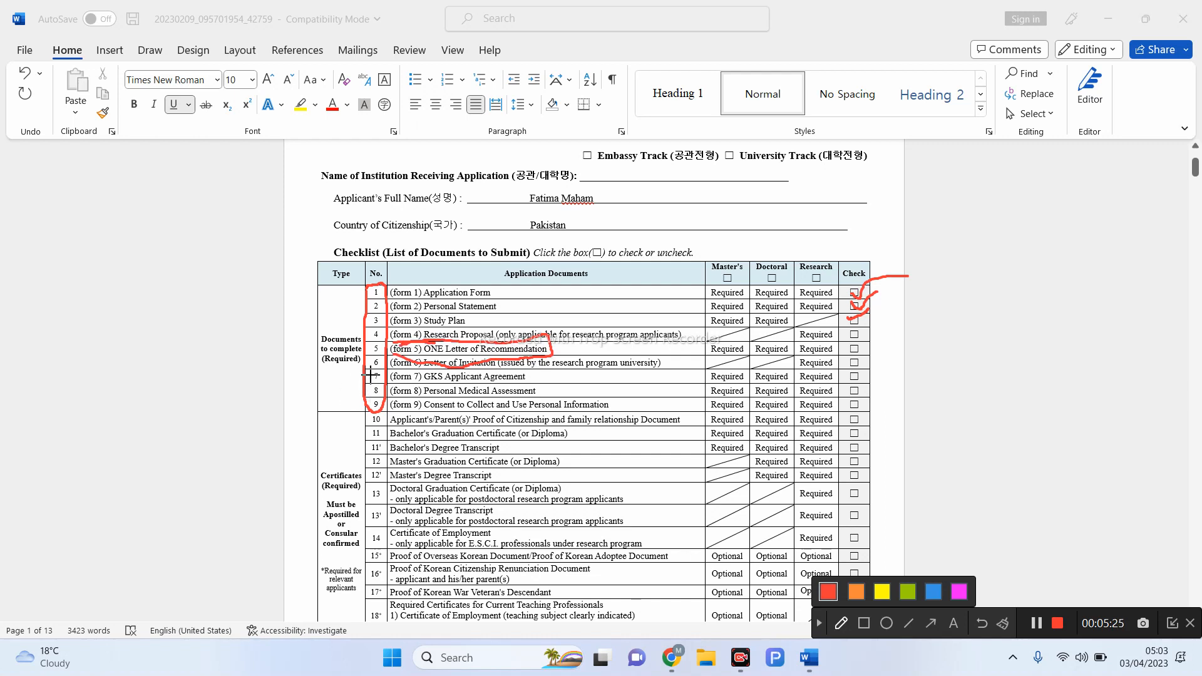
pyautogui.moveTo(370, 375); pyautogui.dragTo(388, 356)
pyautogui.moveTo(368, 373)
pyautogui.mouseDown()
pyautogui.moveTo(374, 385)
pyautogui.moveTo(384, 378)
pyautogui.mouseUp()
pyautogui.moveTo(847, 392); pyautogui.dragTo(884, 383)
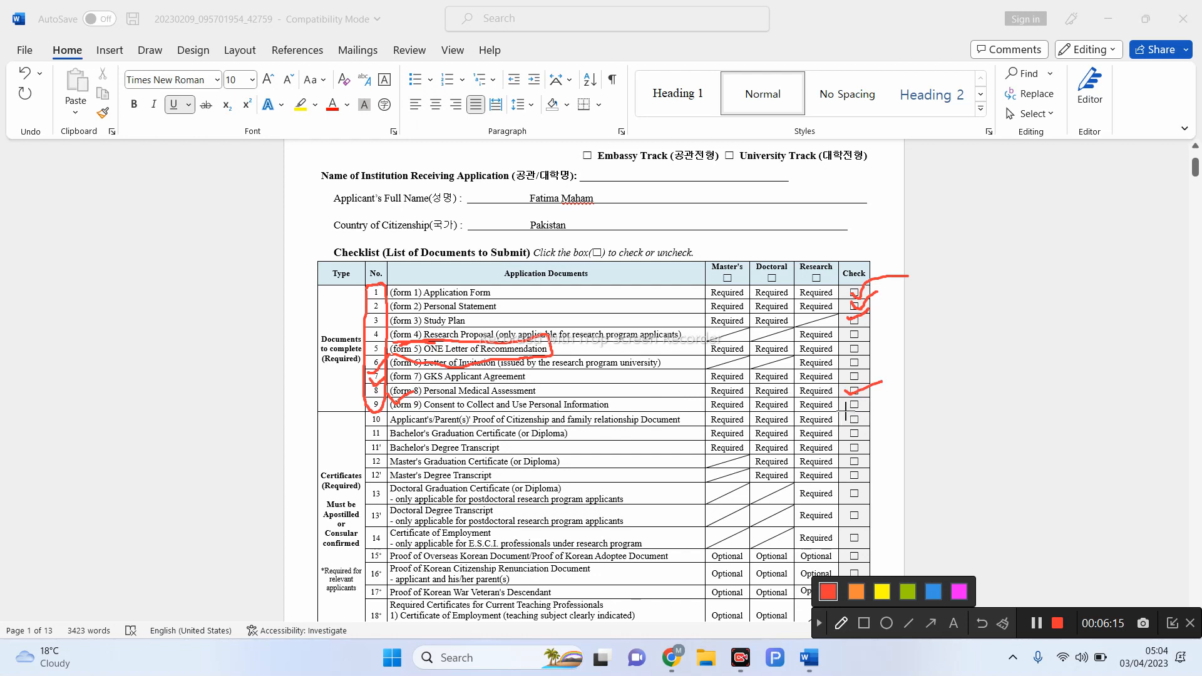
pyautogui.moveTo(845, 406); pyautogui.dragTo(871, 398)
# - Mark the bachelor's and master's graduation certificate rows with red ticks and lines
pyautogui.moveTo(369, 430)
pyautogui.mouseDown()
pyautogui.moveTo(393, 424)
pyautogui.moveTo(375, 465)
pyautogui.moveTo(393, 455)
pyautogui.mouseUp()
pyautogui.moveTo(382, 464); pyautogui.dragTo(448, 461)
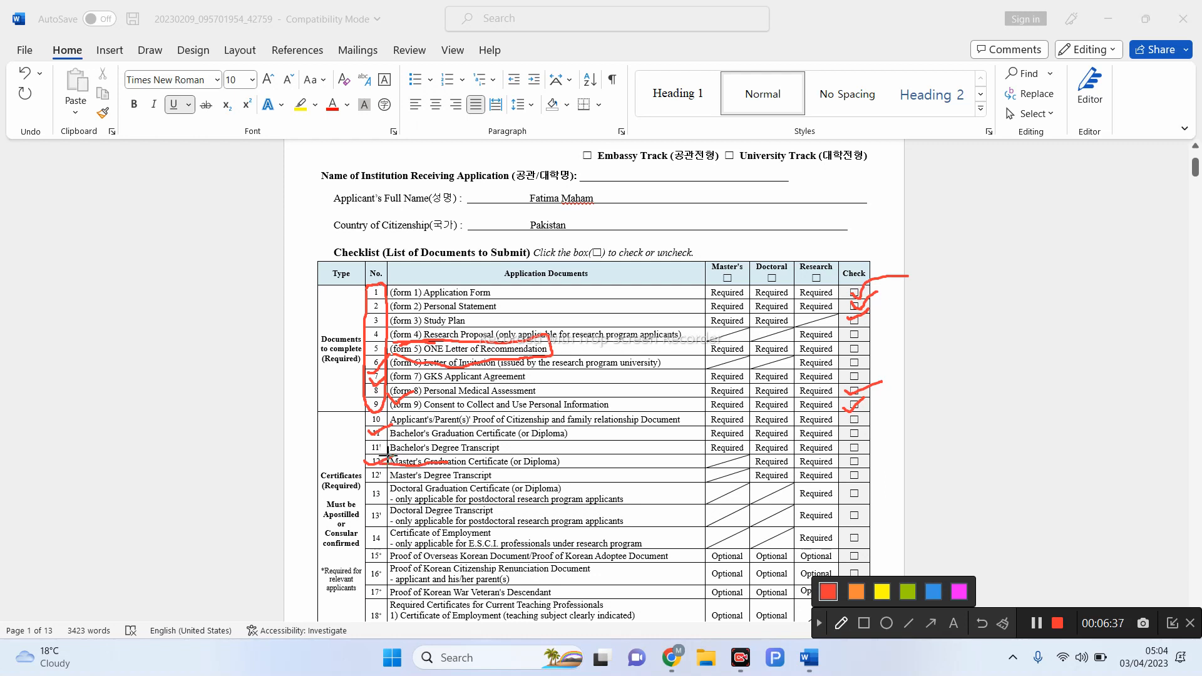
pyautogui.moveTo(385, 463)
pyautogui.mouseDown()
pyautogui.moveTo(629, 429)
pyautogui.moveTo(377, 432)
pyautogui.mouseUp()
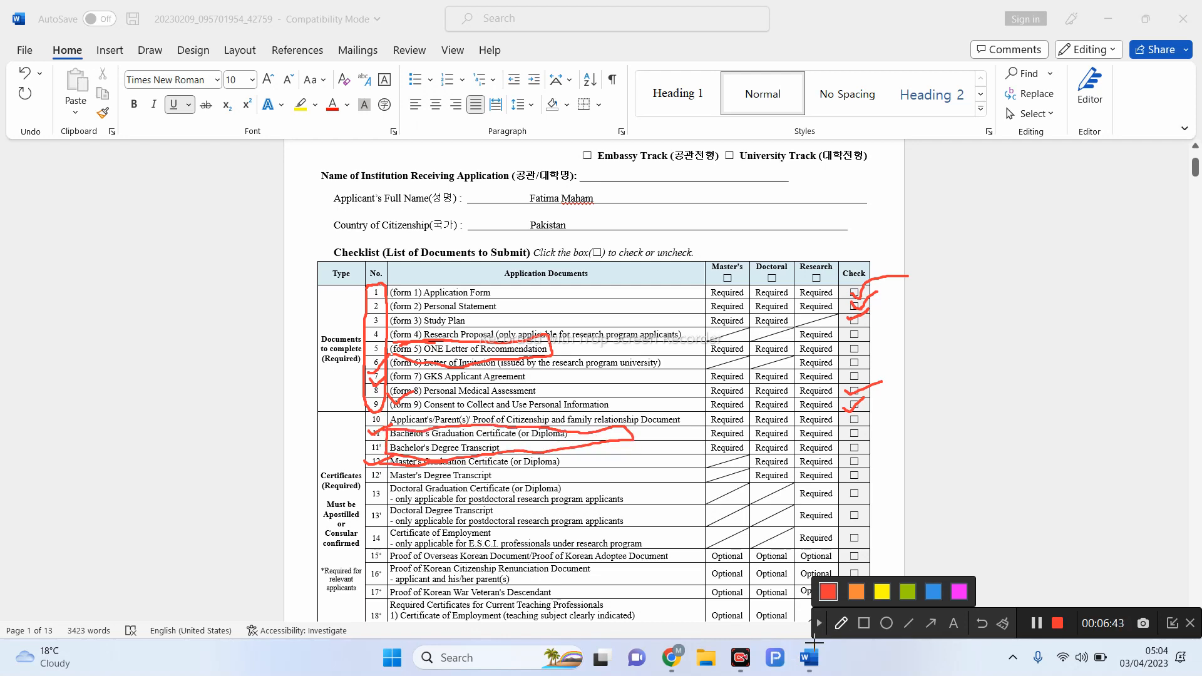
# - Clear the red pen markings from the checklist
pyautogui.click(819, 623)
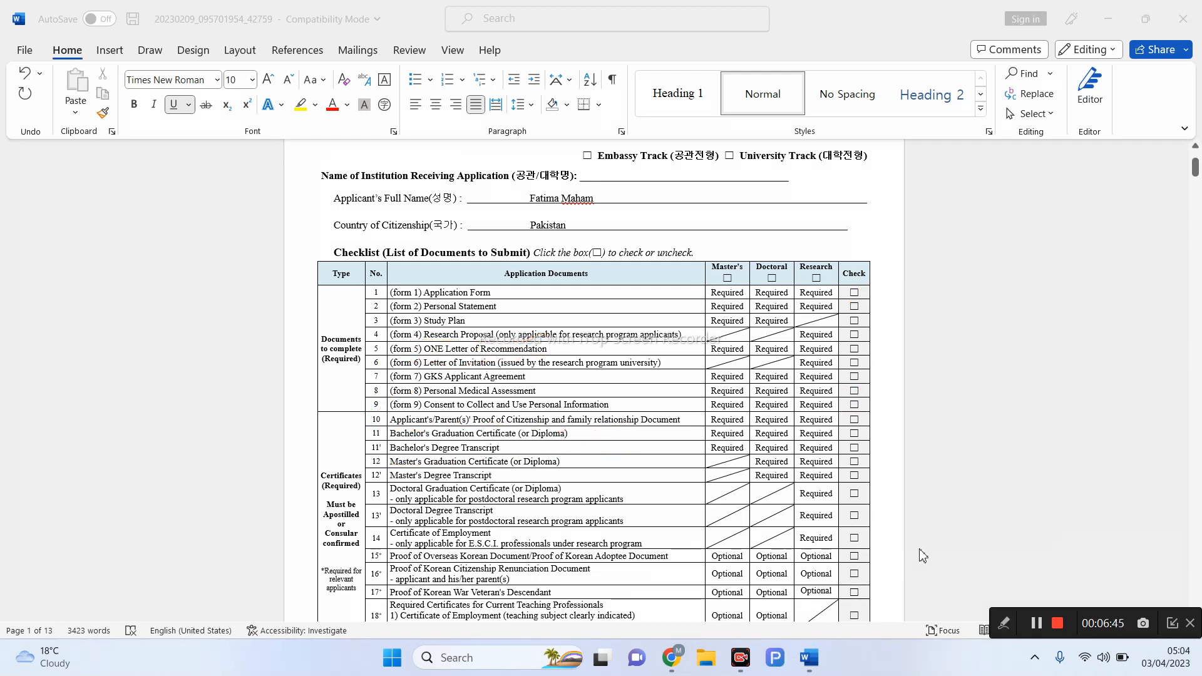
pyautogui.scroll(-1, 917, 501)
pyautogui.scroll(-1, 915, 474)
pyautogui.scroll(-5, 912, 473)
pyautogui.scroll(9, 912, 473)
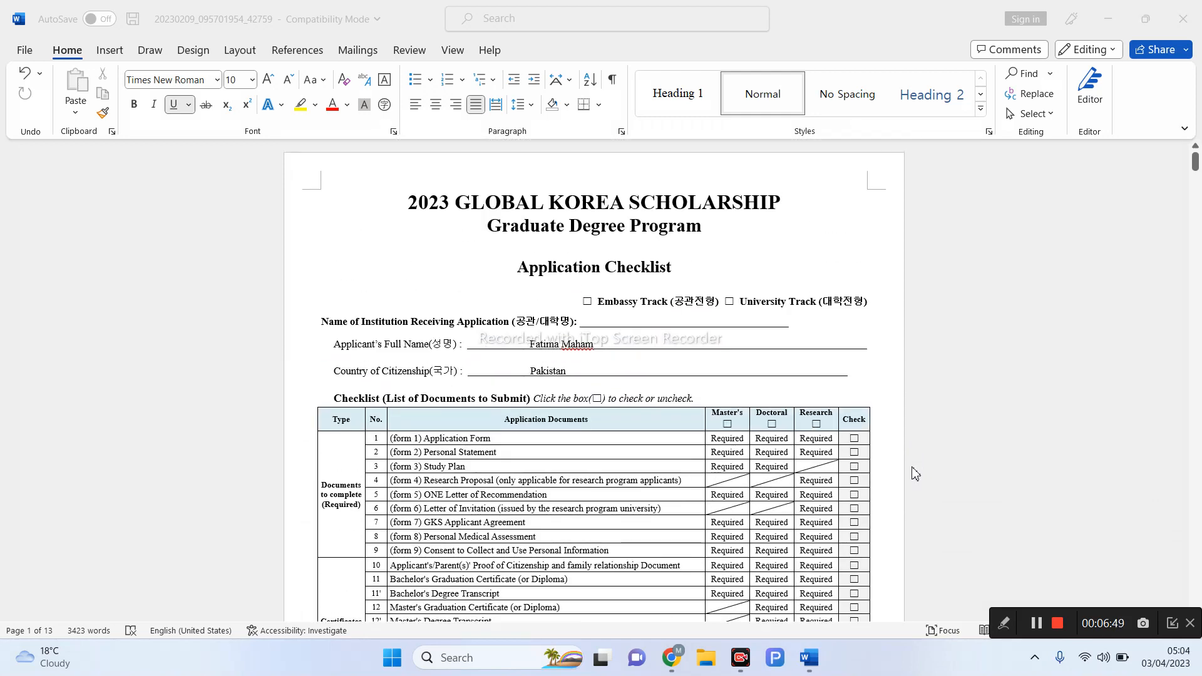
# - Enter 'Gist' as the institution name, underlined and not bold
pyautogui.click(610, 322)
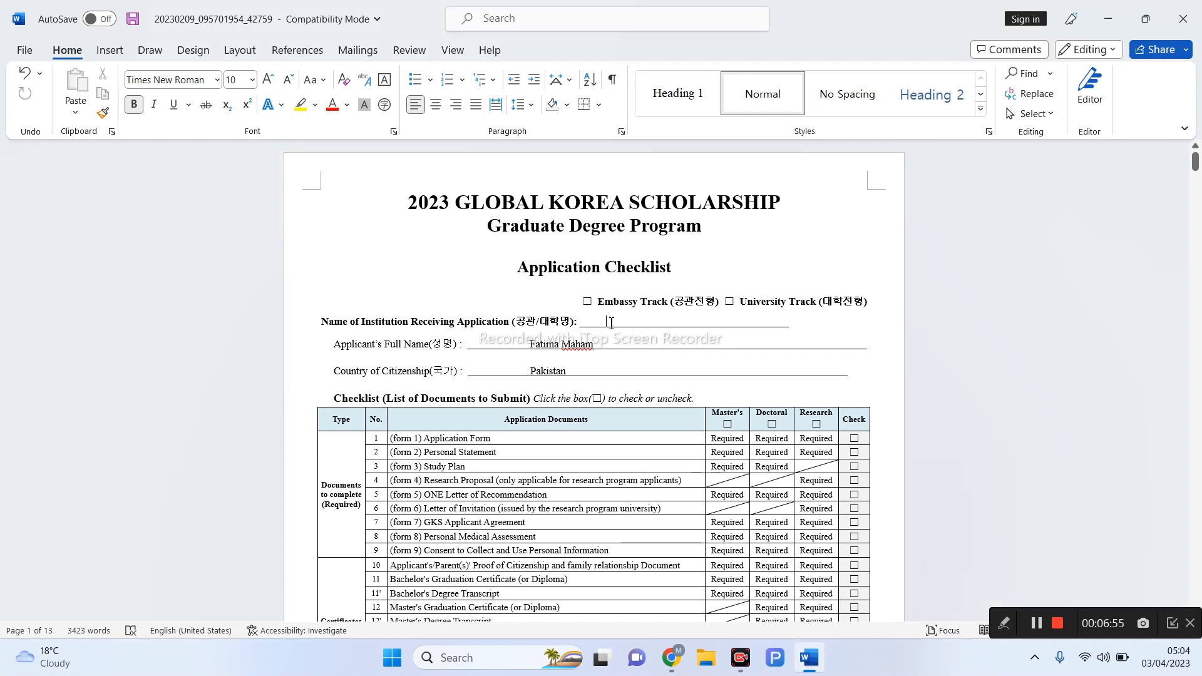
pyautogui.write('Cist')
pyautogui.doubleClick(602, 322)
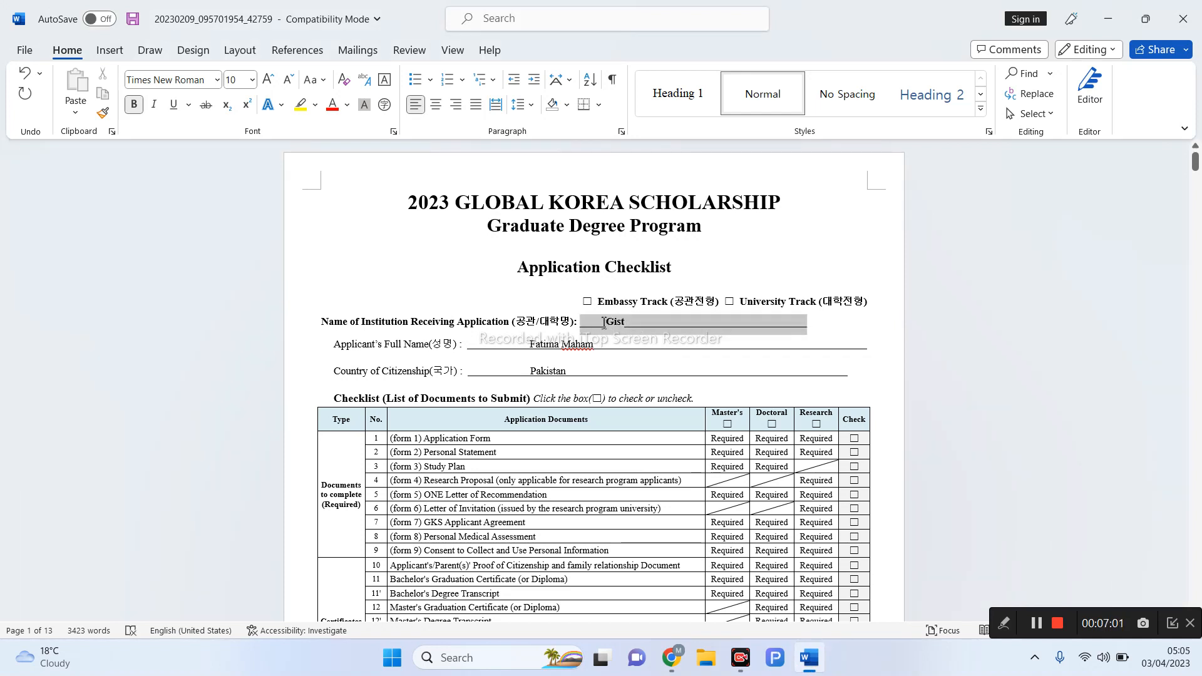
pyautogui.click(176, 104)
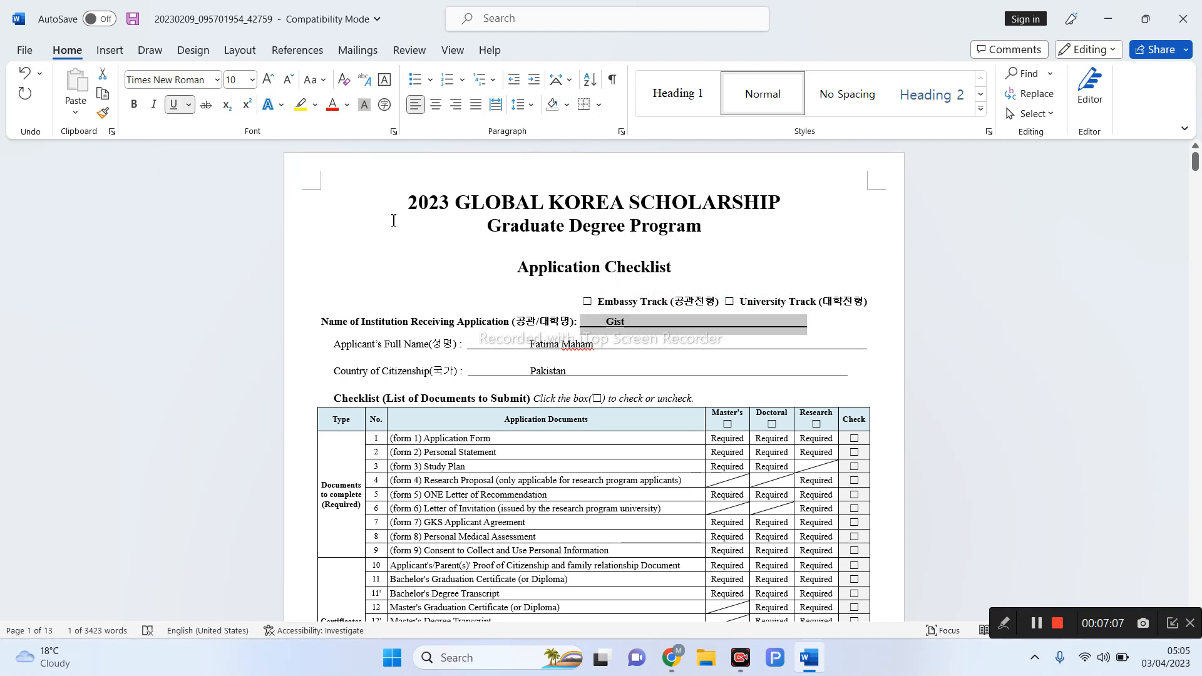
pyautogui.click(136, 106)
pyautogui.click(634, 329)
# - Scroll through the checklist and bring the recorder's drawing tools back up
pyautogui.scroll(-2, 673, 357)
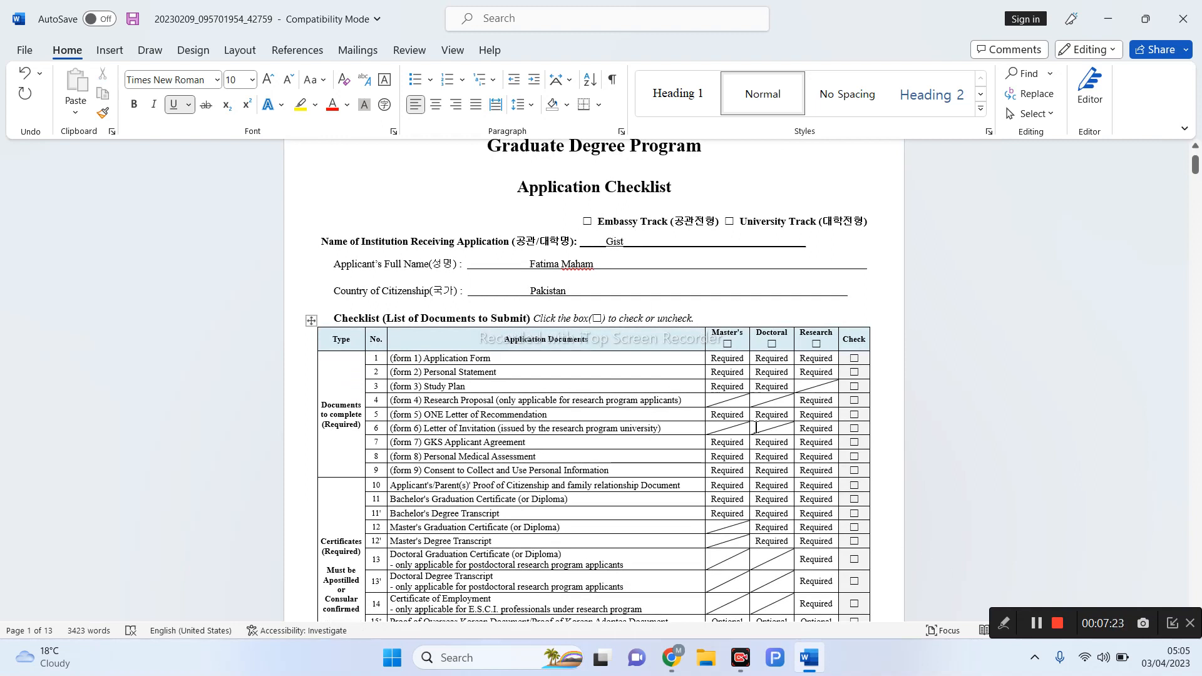
pyautogui.scroll(-5, 755, 427)
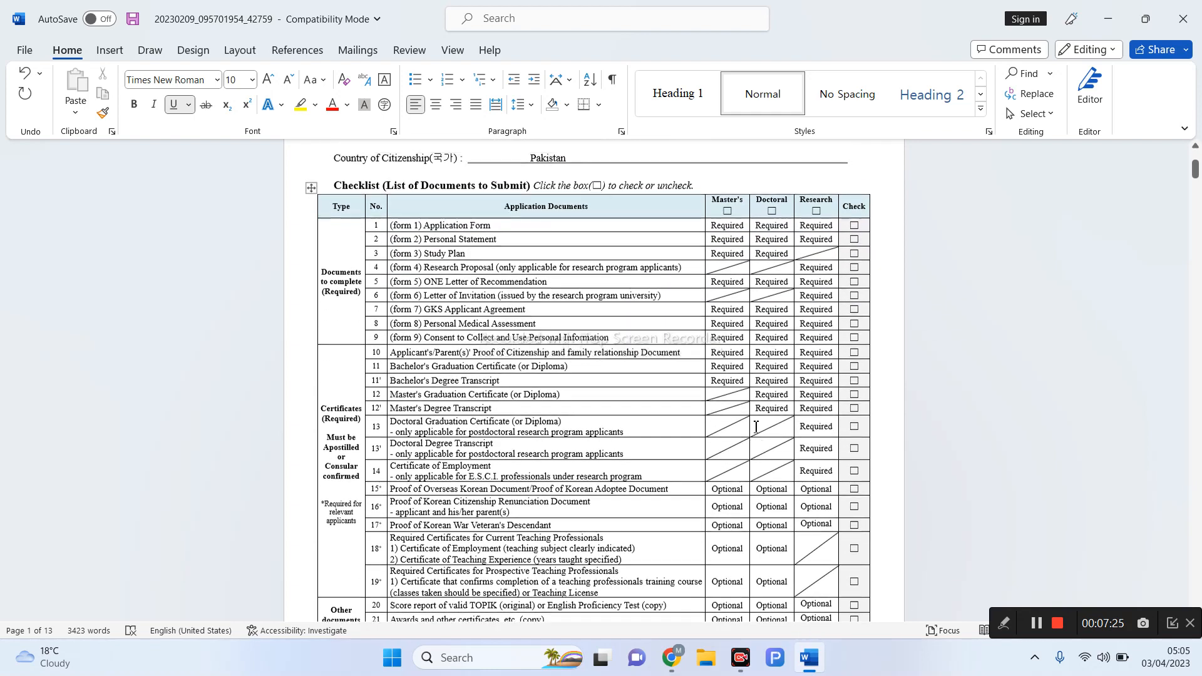
pyautogui.scroll(7, 756, 427)
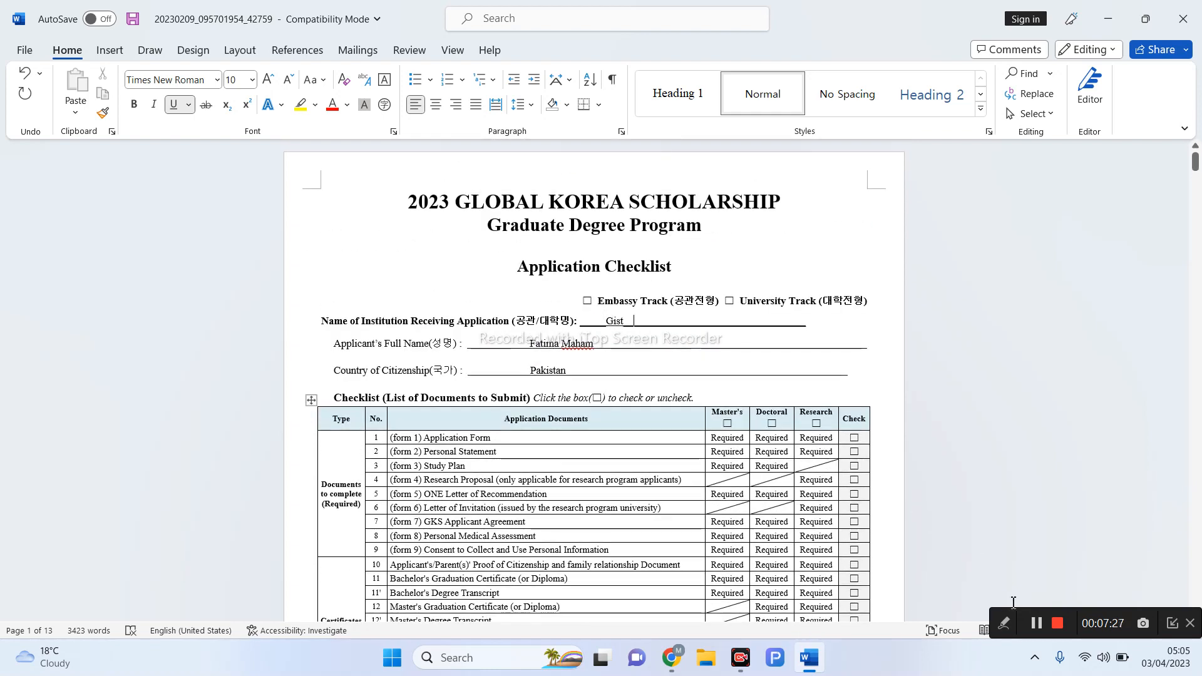
pyautogui.click(1003, 623)
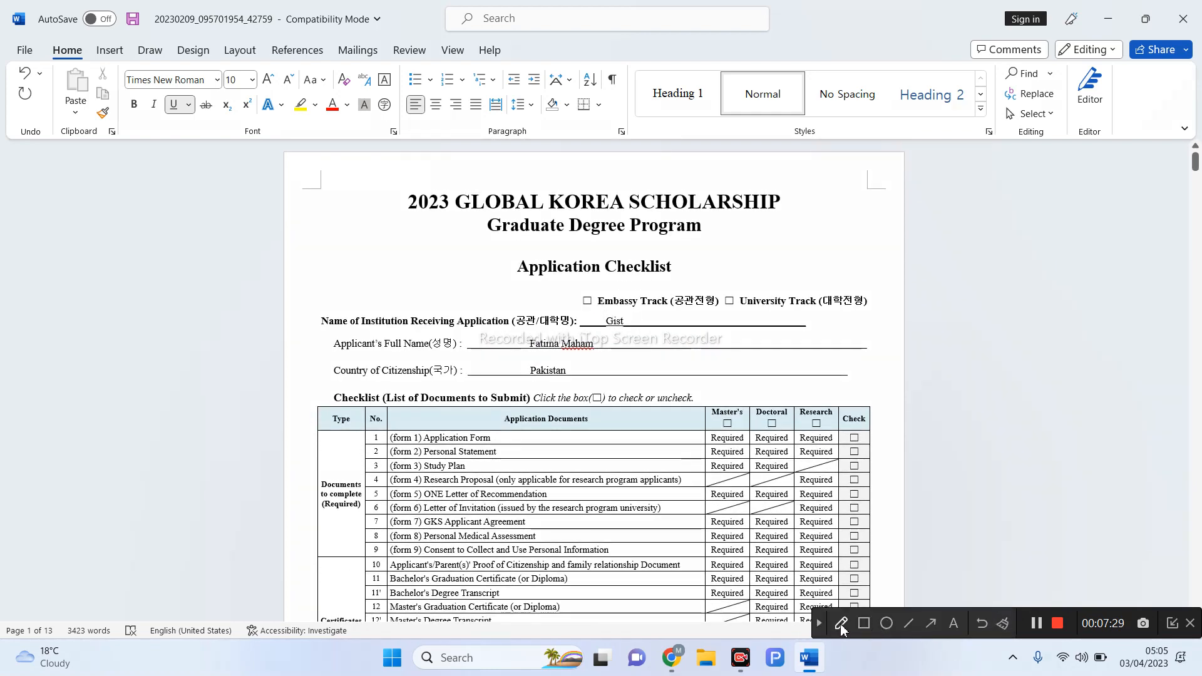
pyautogui.click(840, 624)
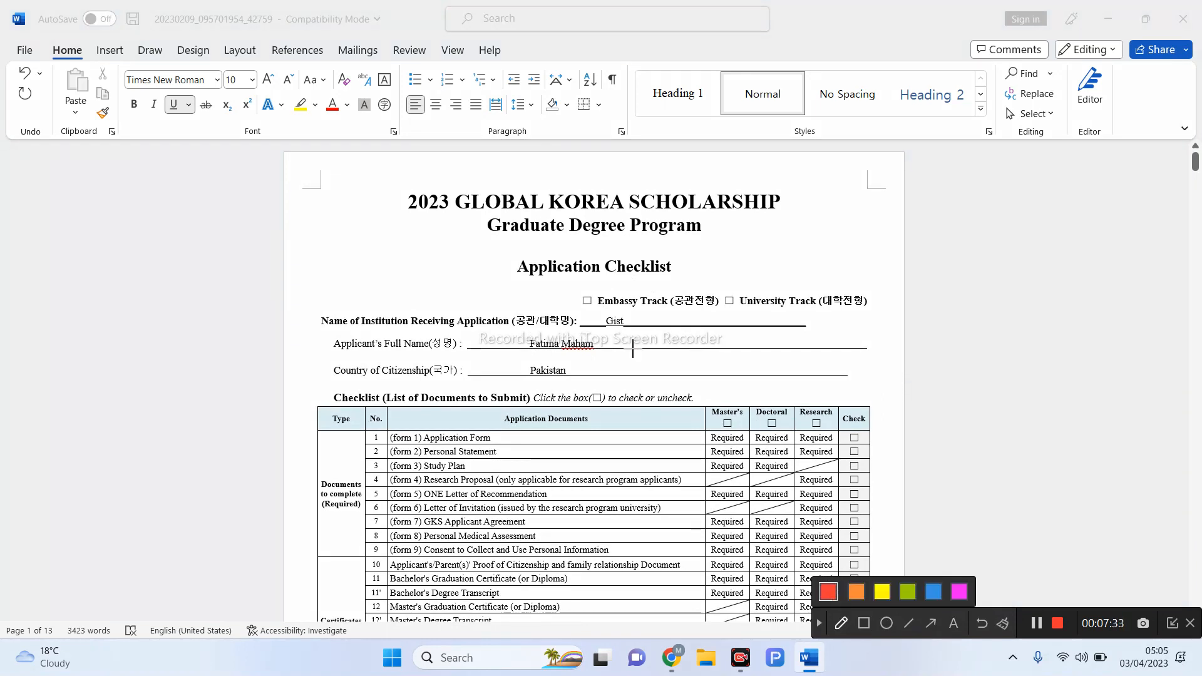
pyautogui.moveTo(600, 316)
pyautogui.mouseDown()
pyautogui.moveTo(639, 333)
pyautogui.moveTo(595, 319)
pyautogui.mouseUp()
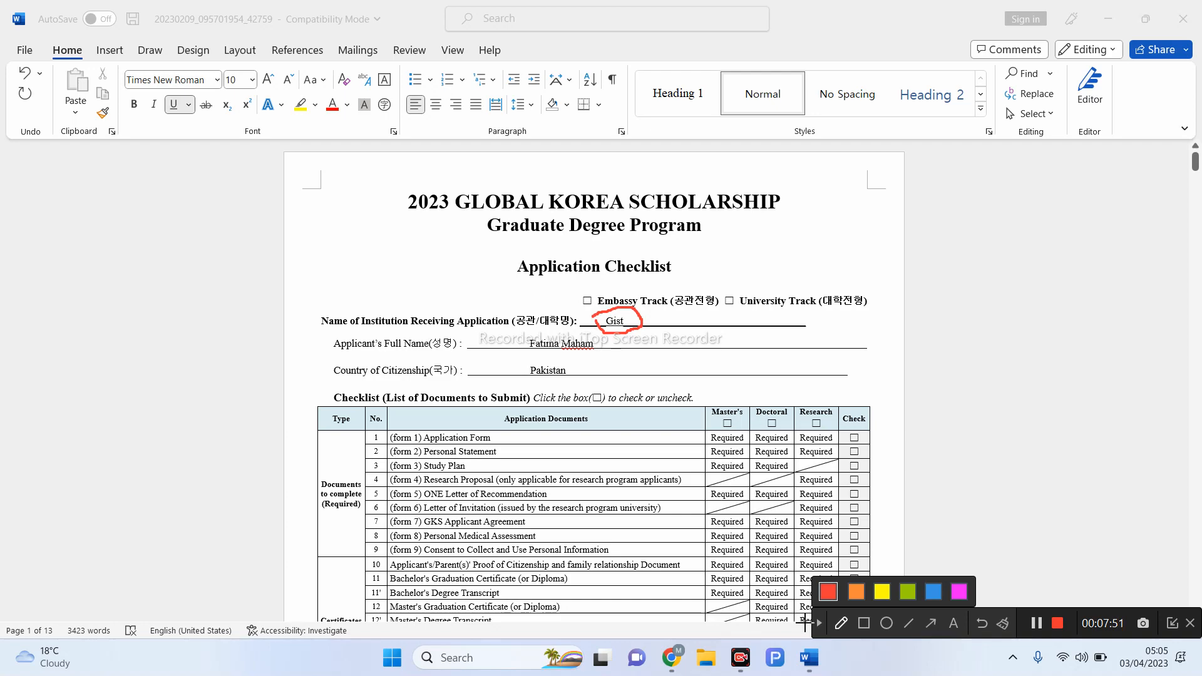
pyautogui.click(824, 622)
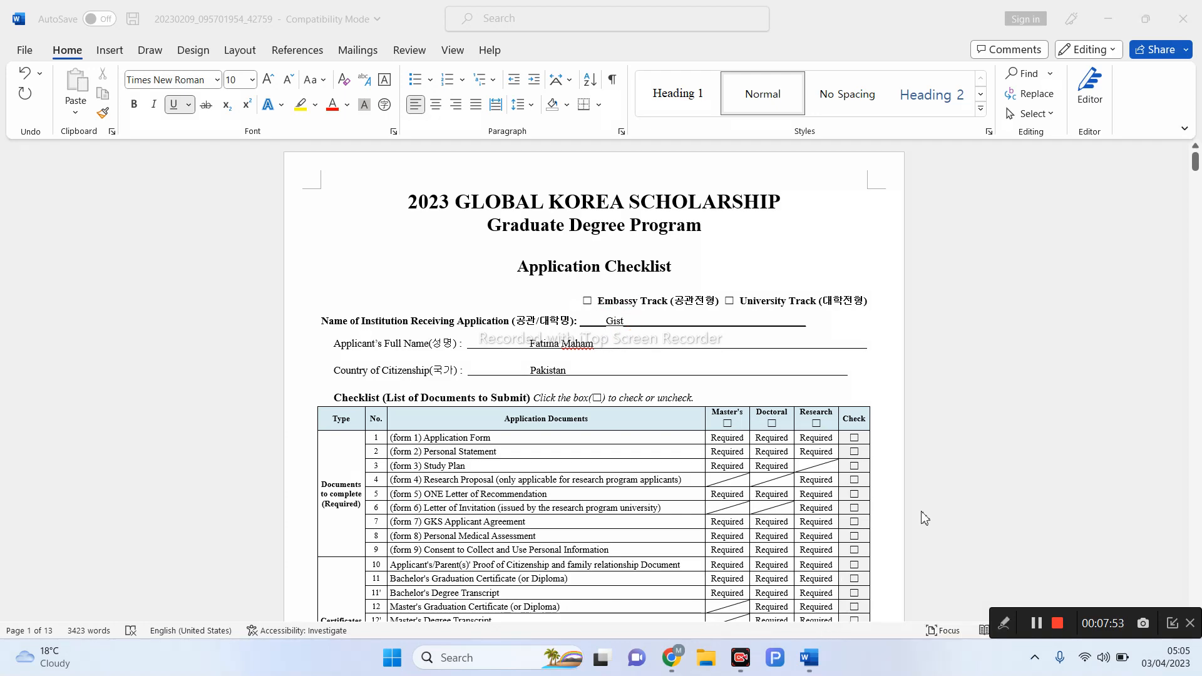
# - Scroll down to Form 1 sections 1–4 and try the recorder's freehand pen and colour options
pyautogui.scroll(-3, 923, 516)
pyautogui.scroll(-10, 923, 516)
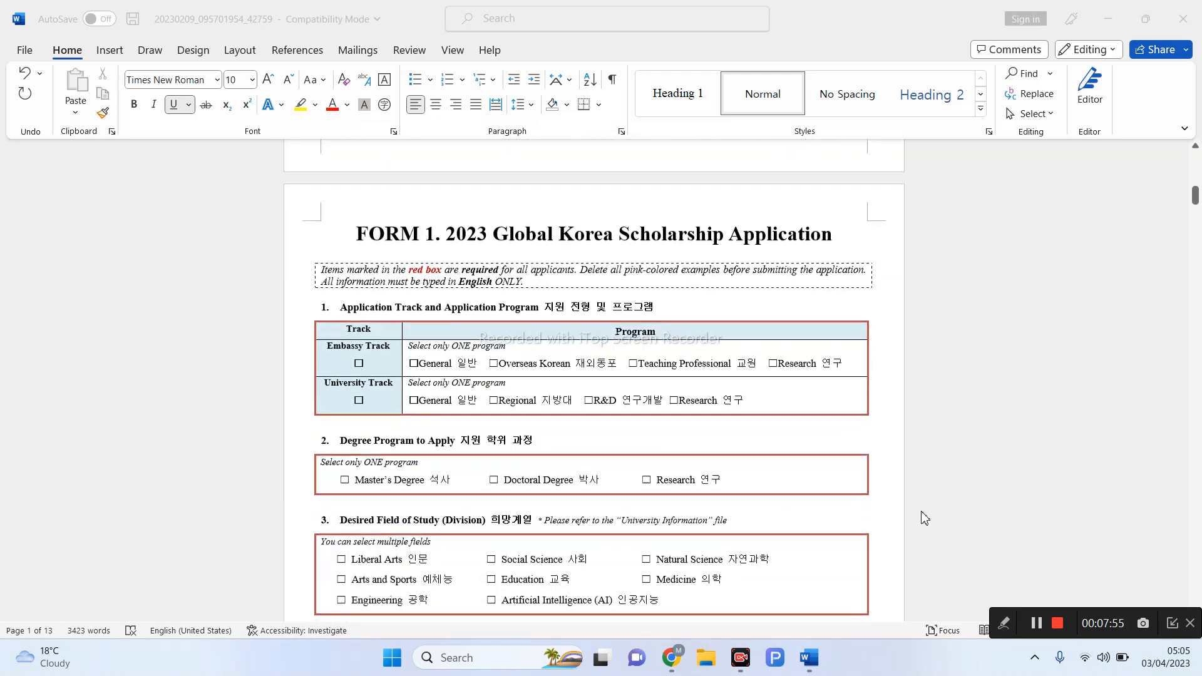
pyautogui.click(1004, 624)
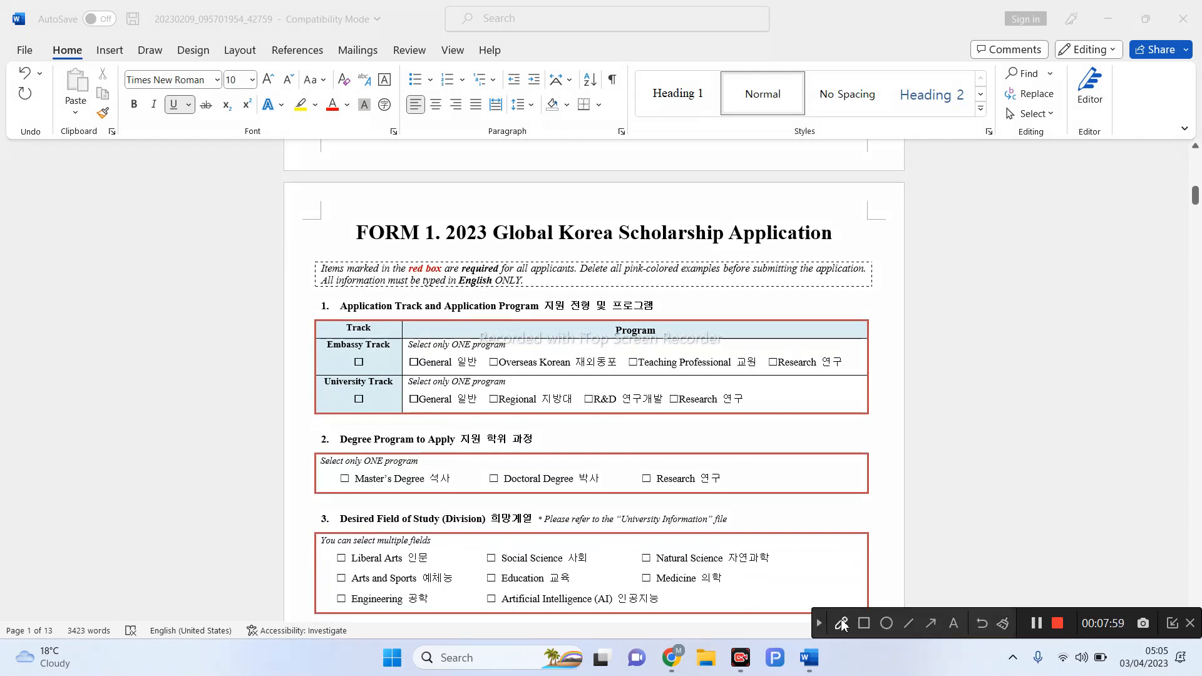
pyautogui.click(841, 620)
pyautogui.click(841, 629)
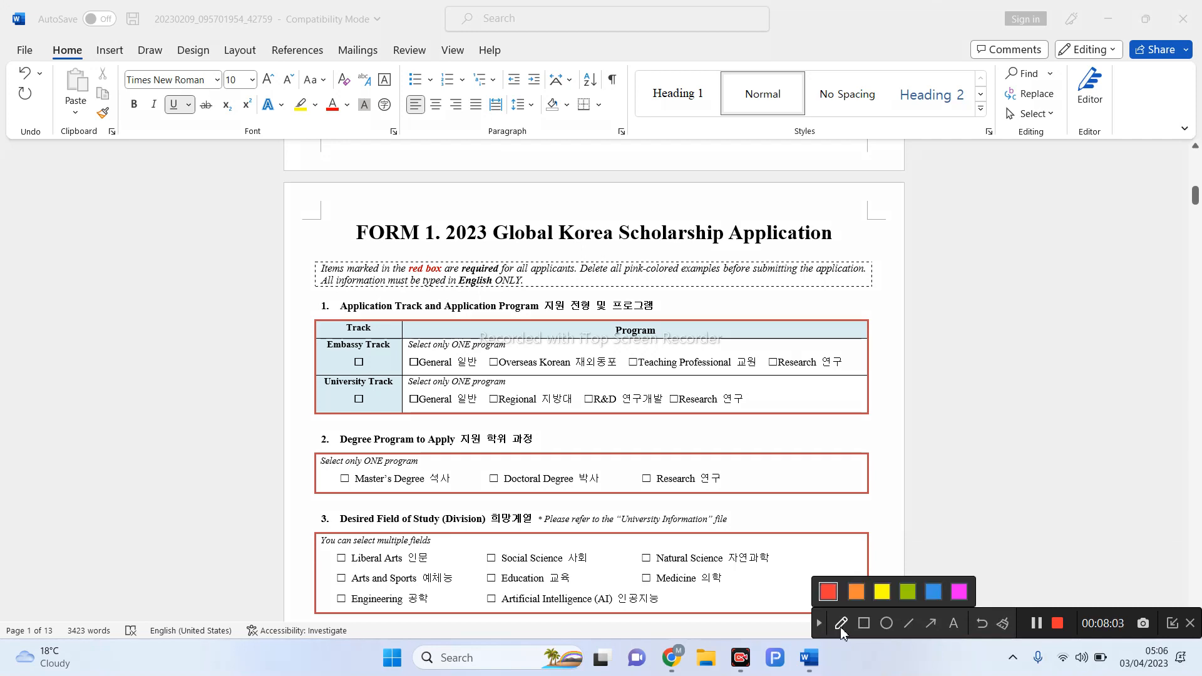
pyautogui.click(841, 629)
pyautogui.click(818, 623)
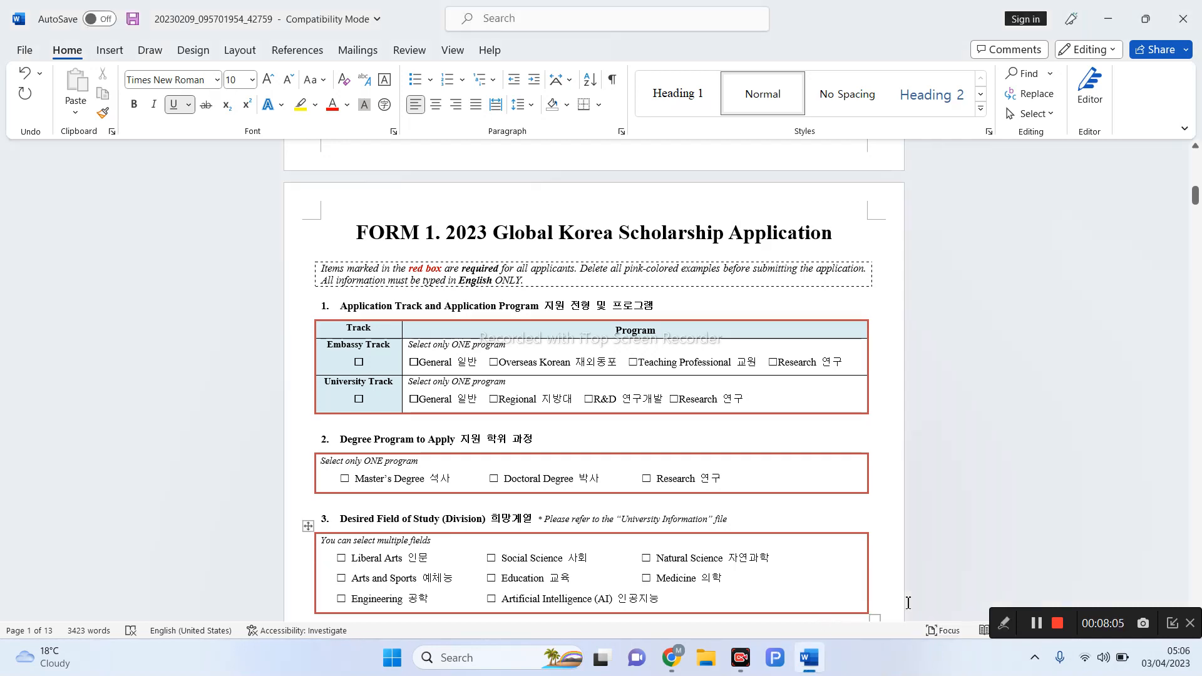
# - Reselect the freehand pen and bring up its colour choices
pyautogui.scroll(-3, 908, 603)
pyautogui.scroll(1, 907, 602)
pyautogui.scroll(-1, 908, 603)
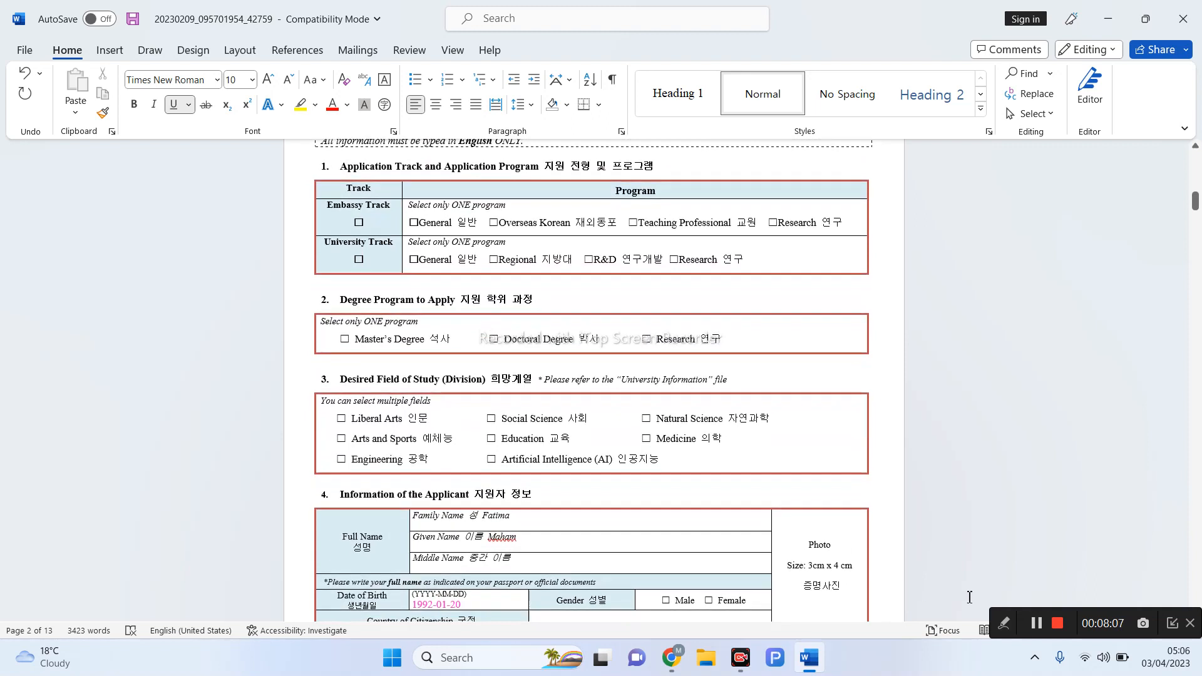
pyautogui.click(1002, 631)
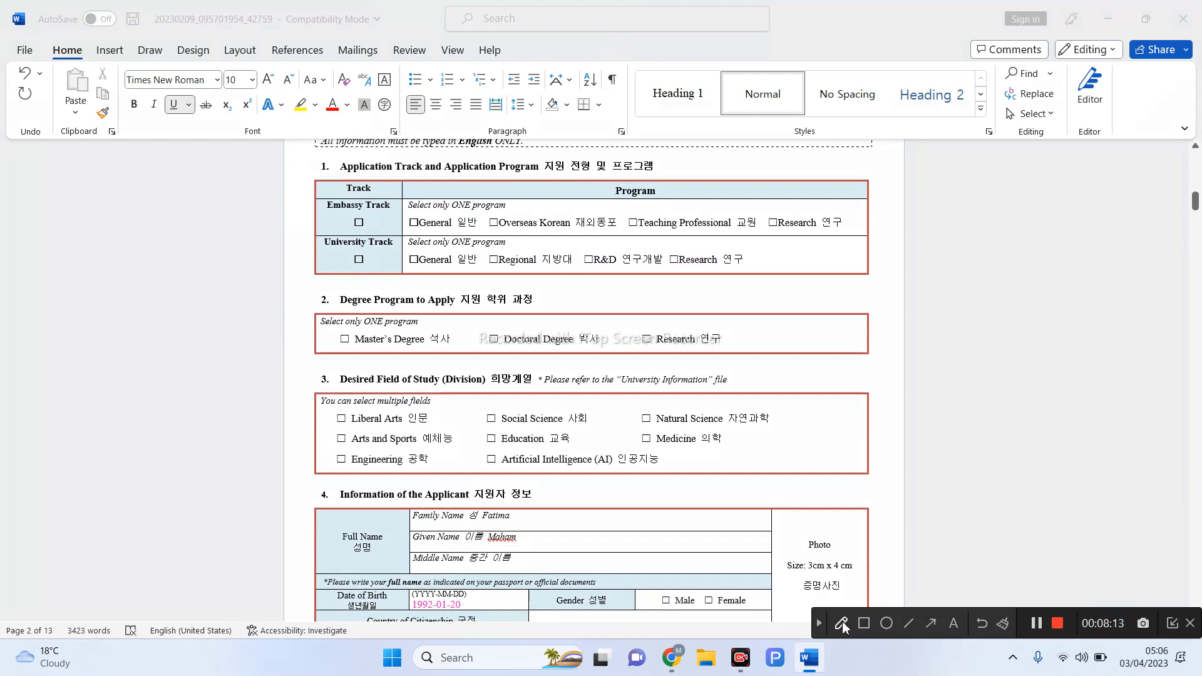
pyautogui.click(842, 622)
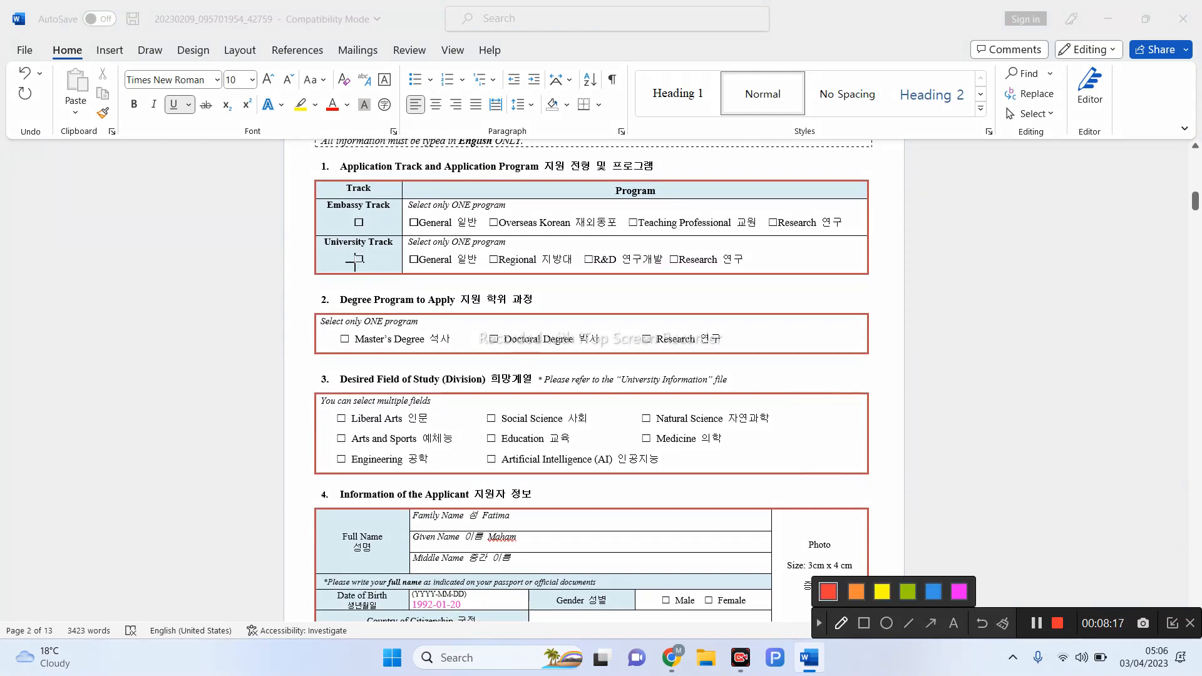
pyautogui.moveTo(353, 224); pyautogui.dragTo(369, 220)
pyautogui.moveTo(351, 253)
pyautogui.mouseDown()
pyautogui.moveTo(358, 262)
pyautogui.moveTo(387, 246)
pyautogui.mouseUp()
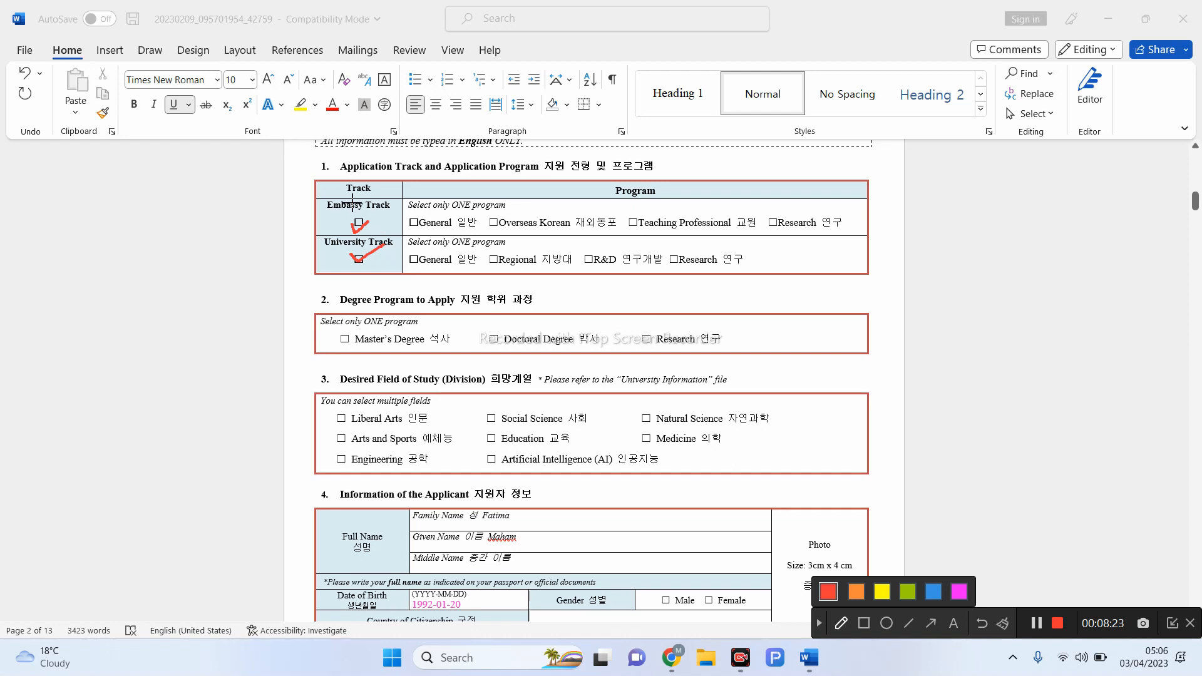
pyautogui.moveTo(323, 197)
pyautogui.mouseDown()
pyautogui.moveTo(341, 268)
pyautogui.moveTo(385, 236)
pyautogui.moveTo(391, 200)
pyautogui.moveTo(329, 194)
pyautogui.mouseUp()
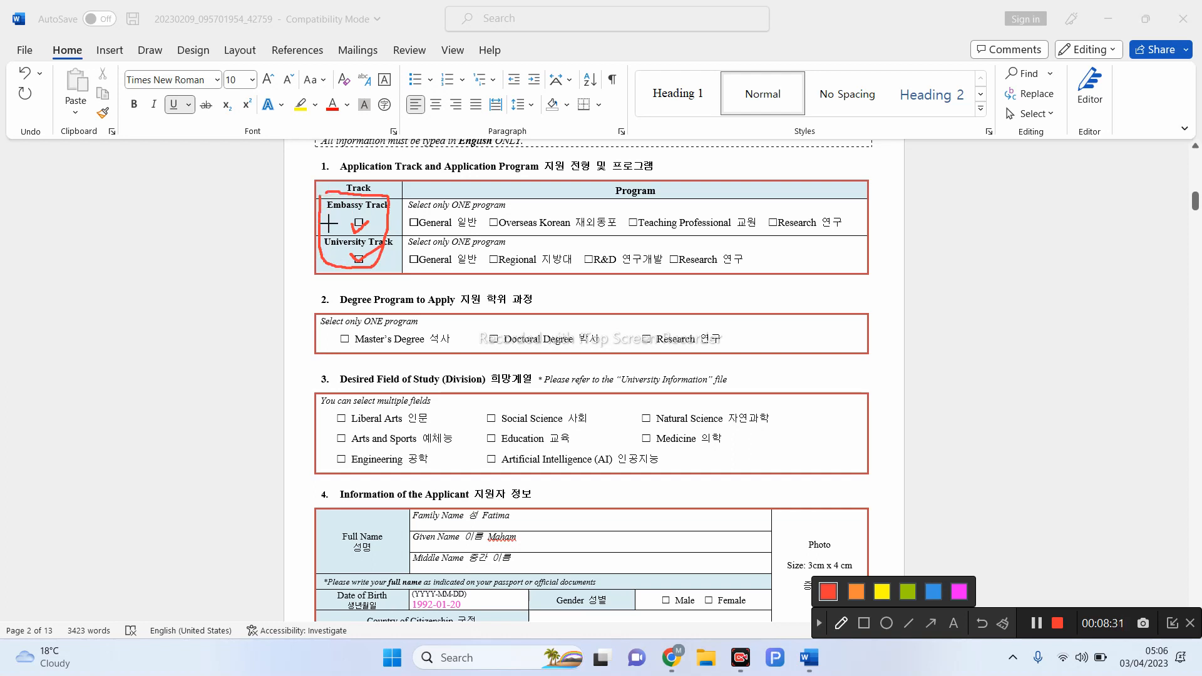
pyautogui.moveTo(311, 200); pyautogui.dragTo(312, 238)
pyautogui.moveTo(491, 258); pyautogui.dragTo(504, 257)
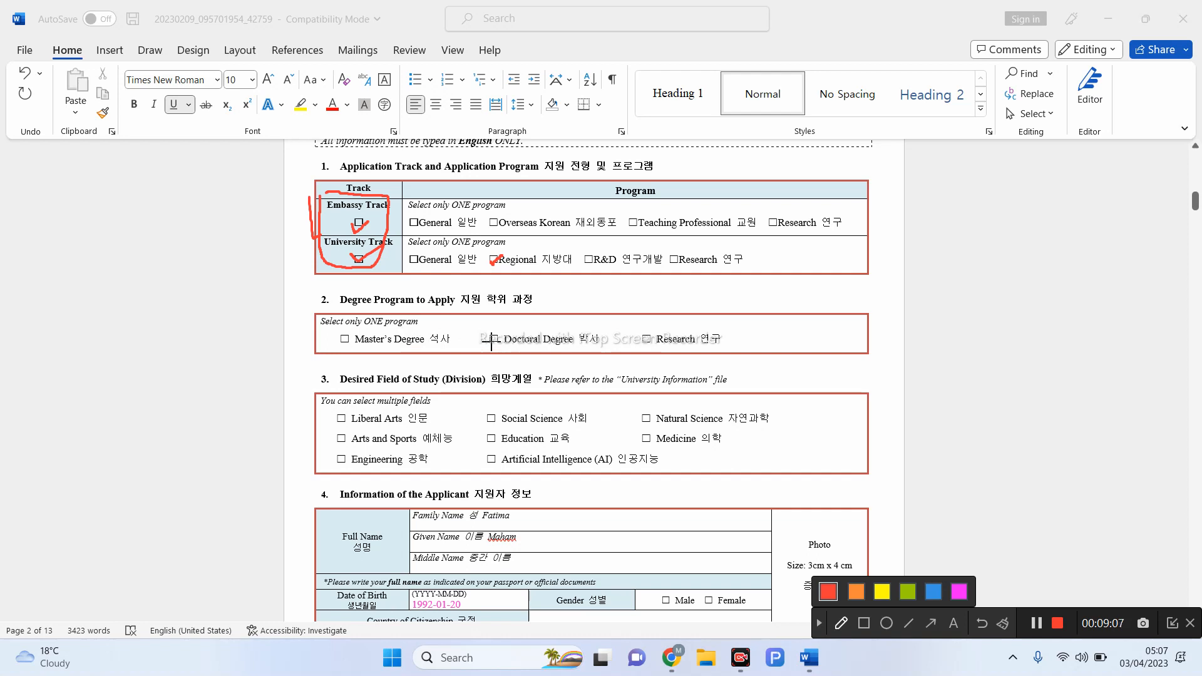
pyautogui.moveTo(492, 341); pyautogui.dragTo(508, 330)
pyautogui.moveTo(330, 462); pyautogui.dragTo(359, 451)
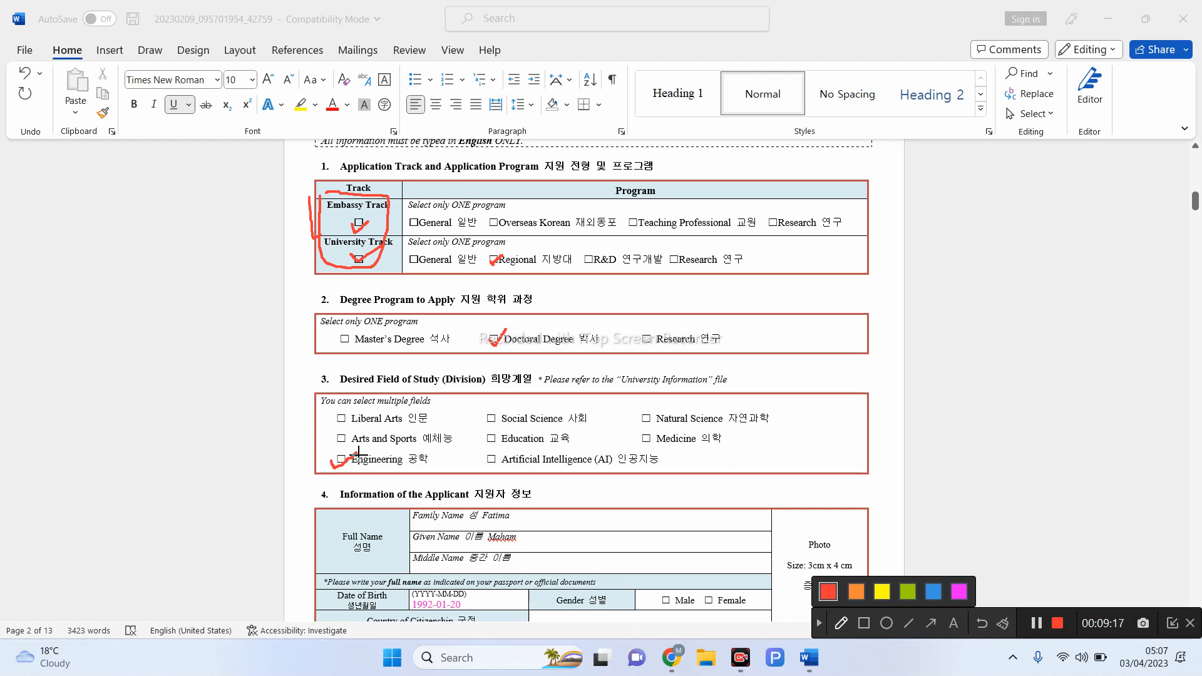
pyautogui.click(819, 625)
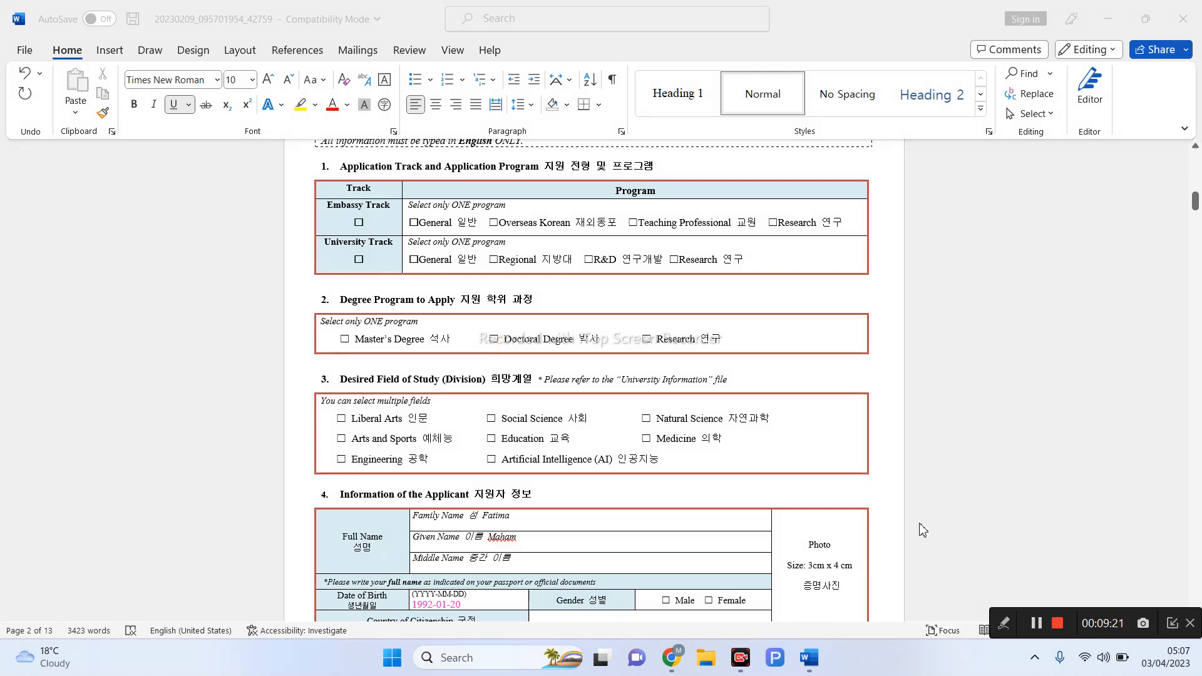
# - Draw a red mark in the Middle Name cell of the applicant table, then clear it
pyautogui.scroll(-5, 922, 530)
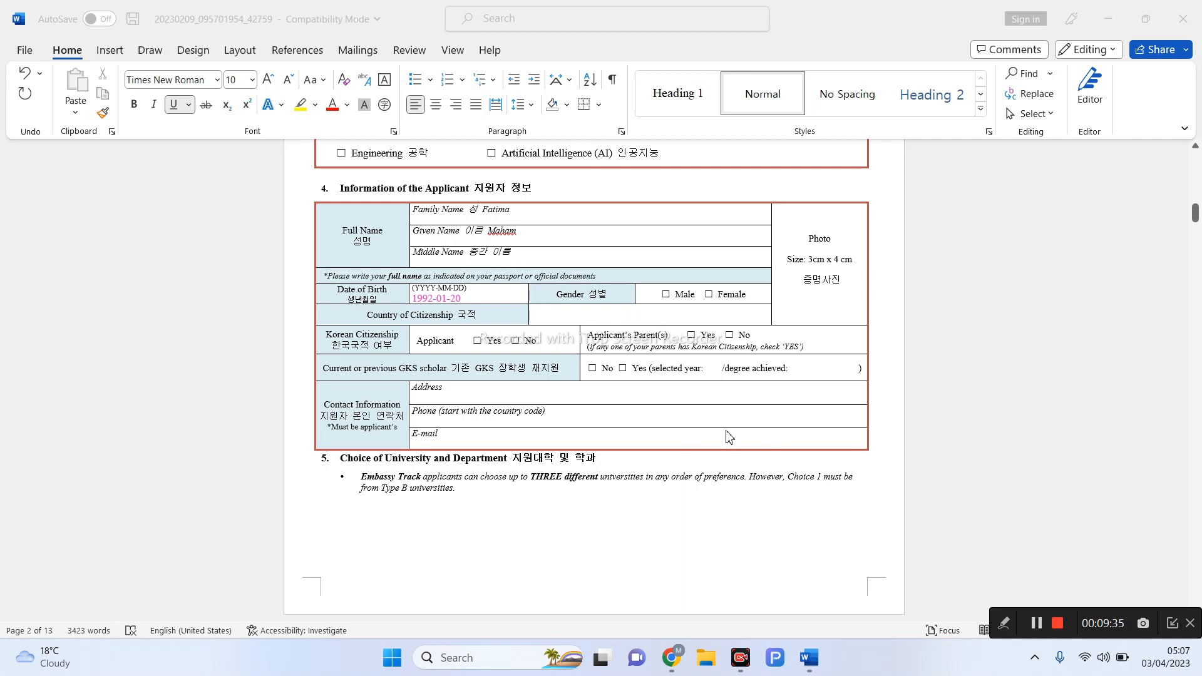
pyautogui.click(1004, 623)
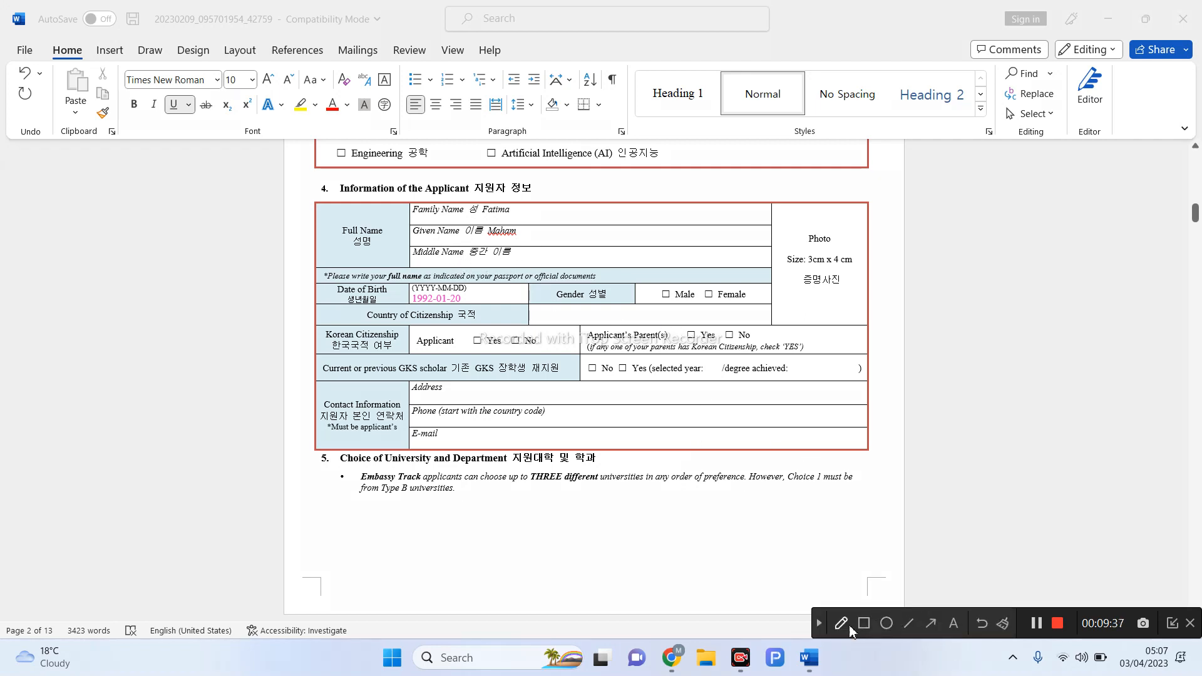
pyautogui.click(842, 624)
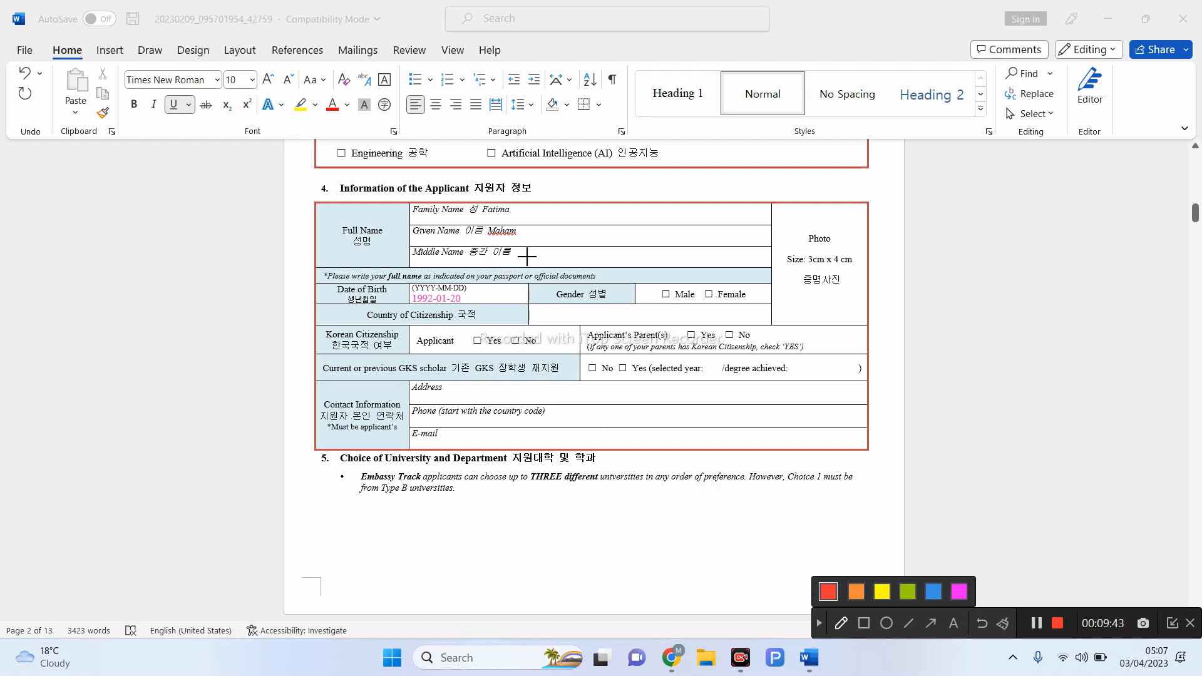
pyautogui.moveTo(525, 254); pyautogui.dragTo(529, 268)
pyautogui.moveTo(526, 254)
pyautogui.mouseDown()
pyautogui.moveTo(554, 264)
pyautogui.moveTo(540, 261)
pyautogui.mouseUp()
pyautogui.click(819, 625)
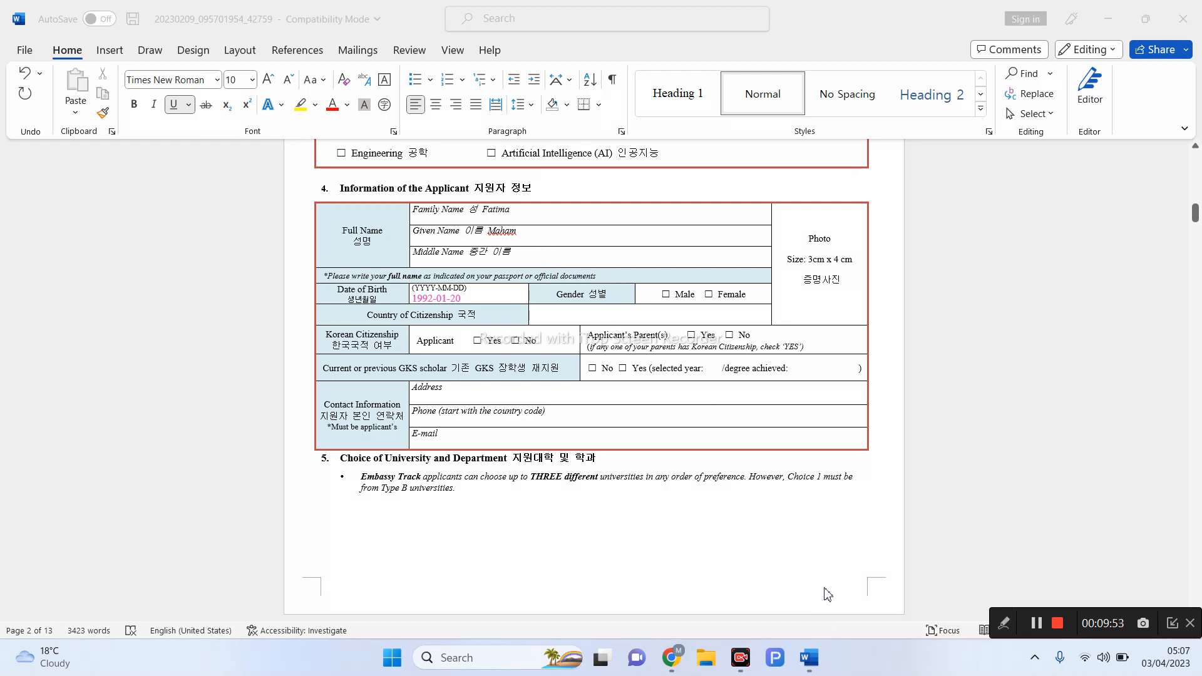
pyautogui.scroll(-3, 850, 523)
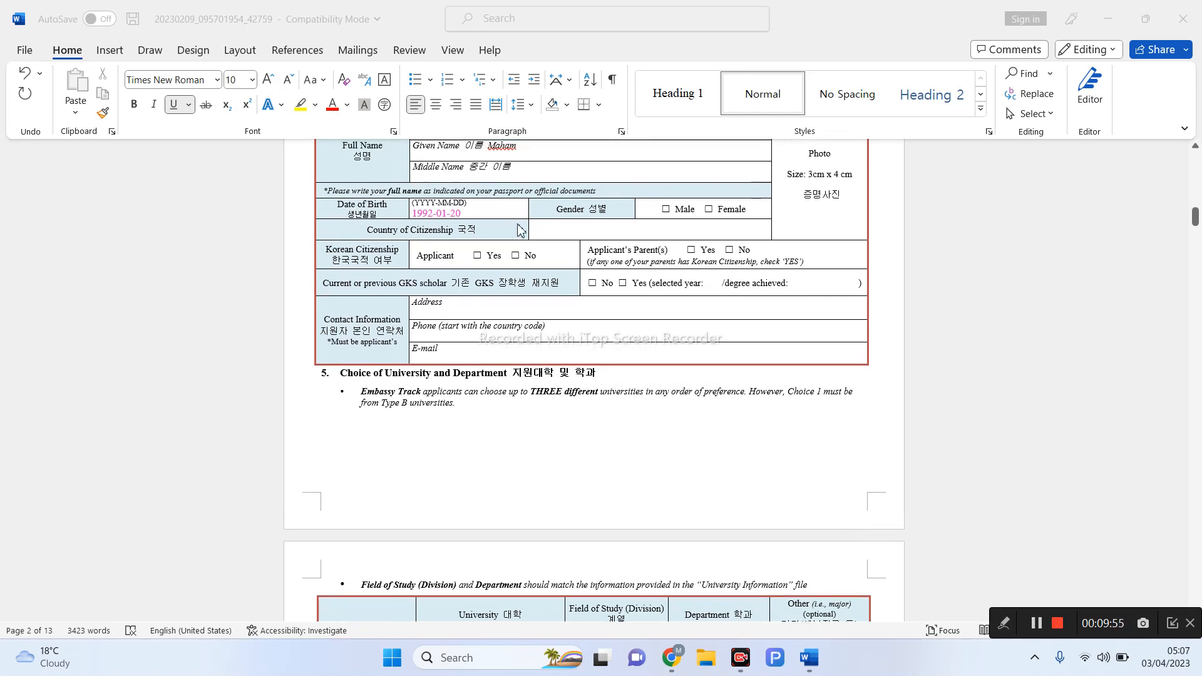
# - Change the date of birth to 1994-10-01 and set its text colour to black
pyautogui.click(463, 214)
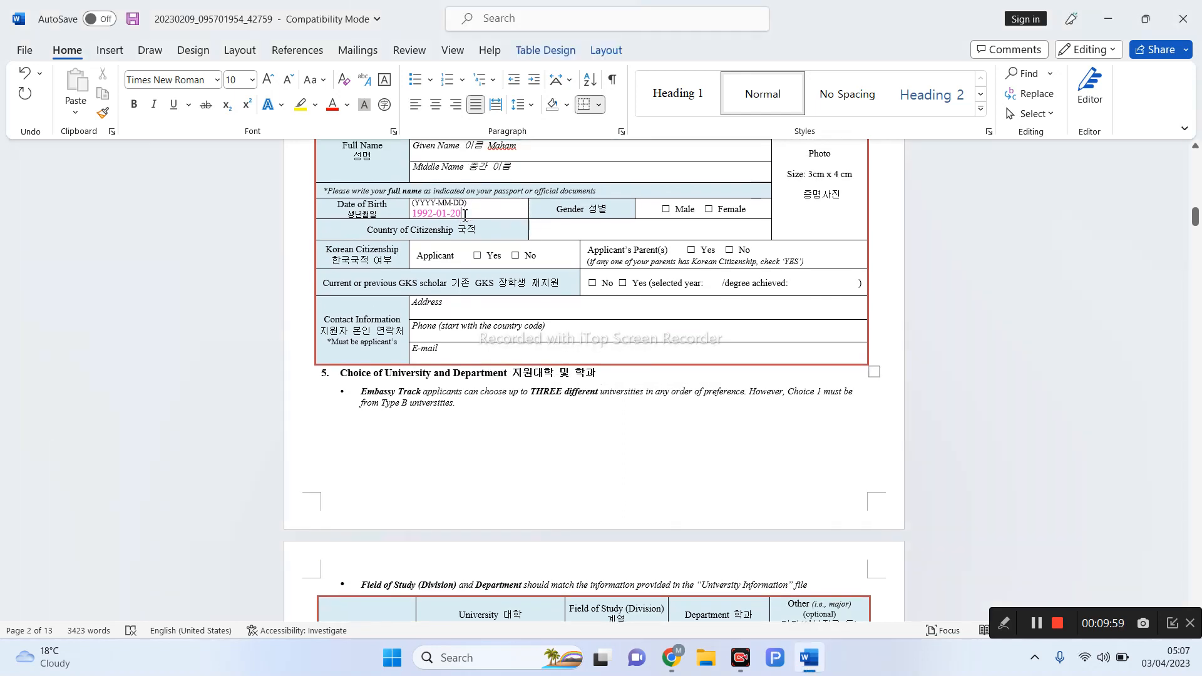
pyautogui.press('BackSpace')
pyautogui.press('BackSpace')
pyautogui.press('BackSpace')
pyautogui.press('BackSpace')
pyautogui.press('BackSpace')
pyautogui.press('BackSpace')
pyautogui.press('BackSpace')
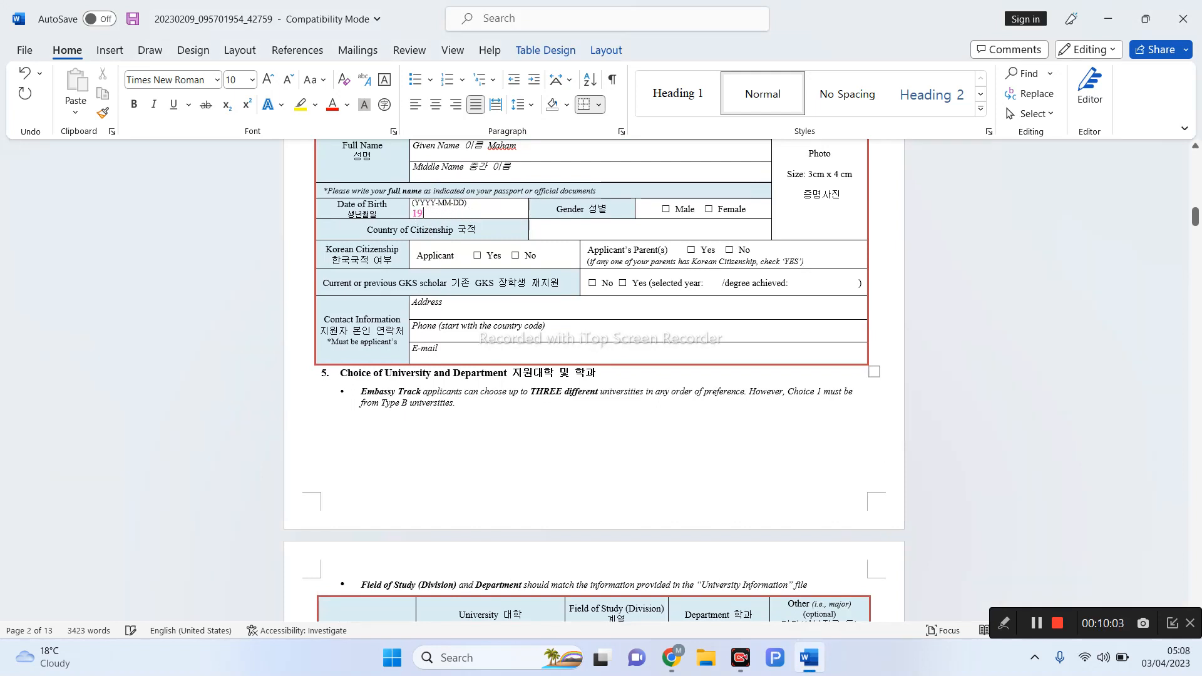
pyautogui.write('94-10-01')
pyautogui.moveTo(413, 214); pyautogui.dragTo(463, 213)
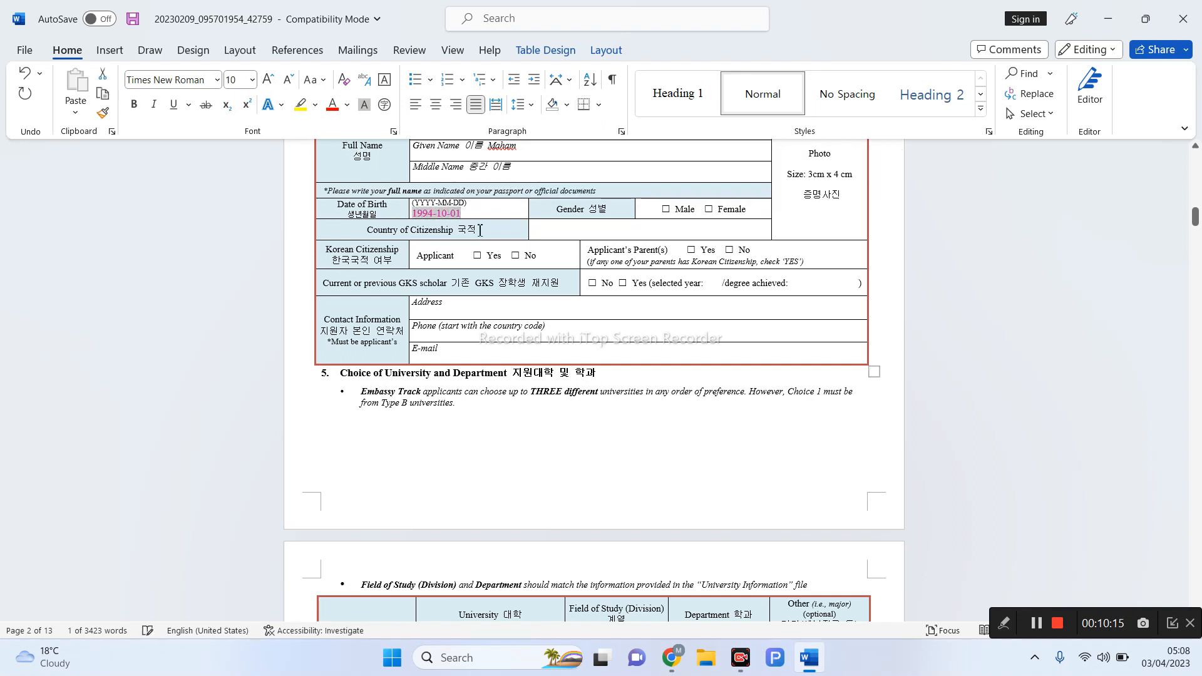
pyautogui.click(347, 105)
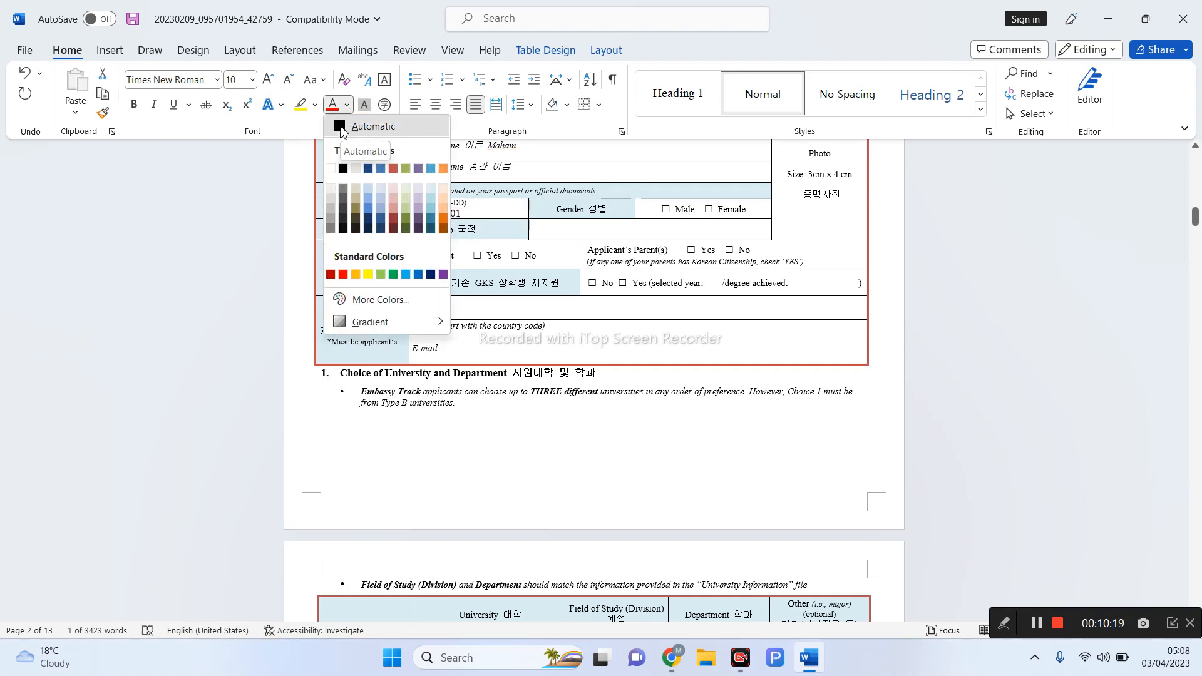
pyautogui.click(342, 128)
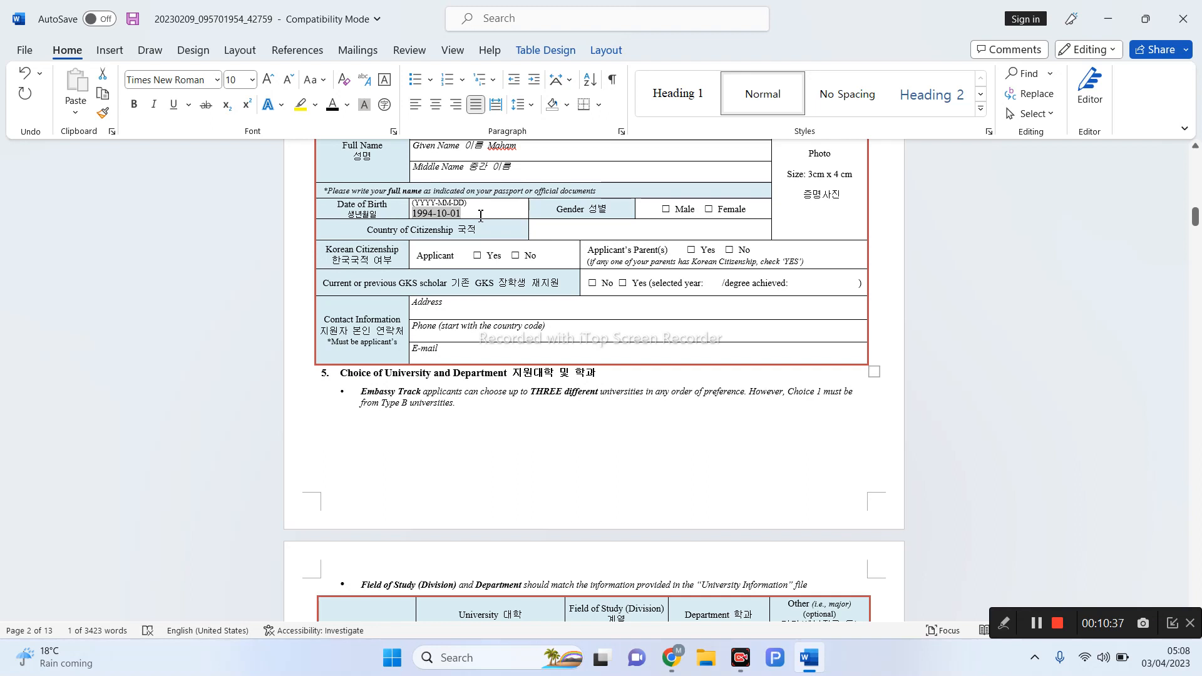
pyautogui.click(1004, 623)
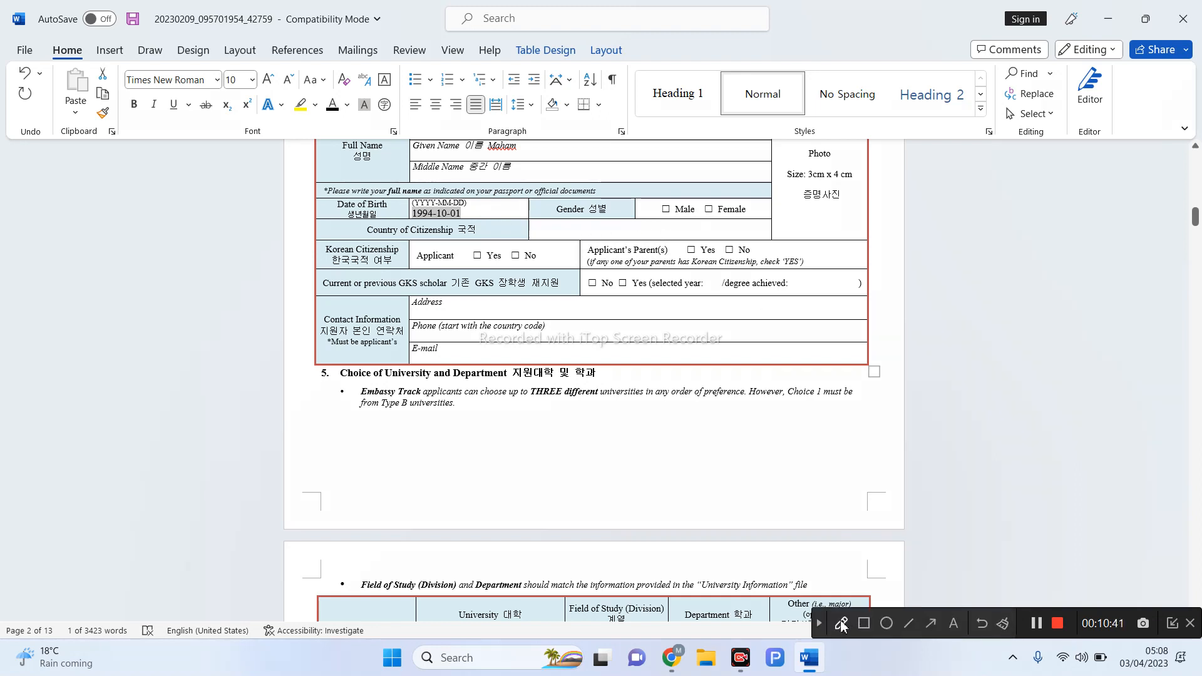
pyautogui.click(840, 624)
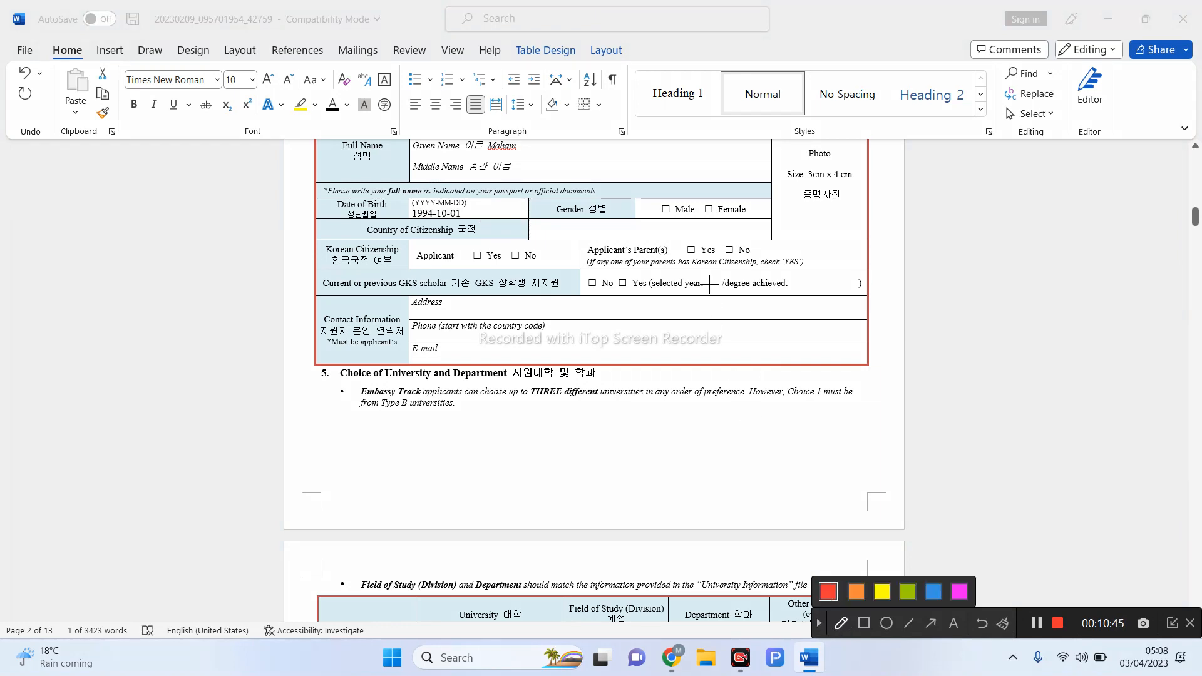
pyautogui.moveTo(705, 205)
pyautogui.mouseDown()
pyautogui.moveTo(711, 216)
pyautogui.moveTo(719, 203)
pyautogui.mouseUp()
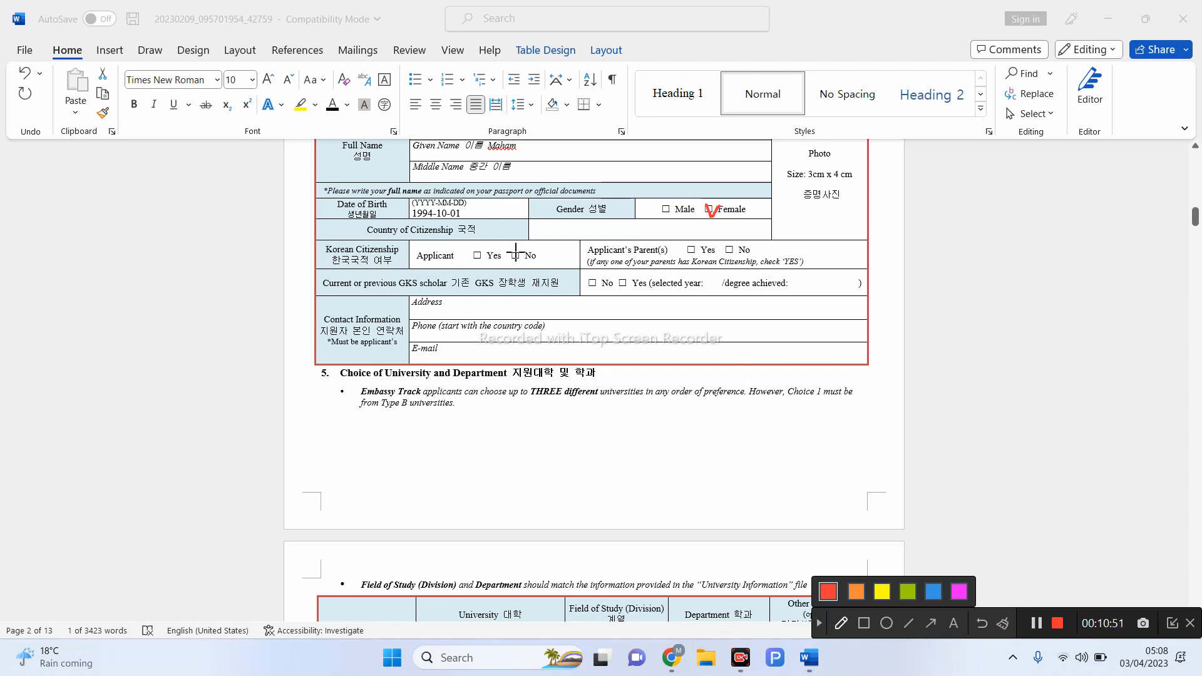
pyautogui.moveTo(512, 256); pyautogui.dragTo(537, 249)
pyautogui.moveTo(725, 250); pyautogui.dragTo(749, 240)
pyautogui.moveTo(585, 289); pyautogui.dragTo(606, 276)
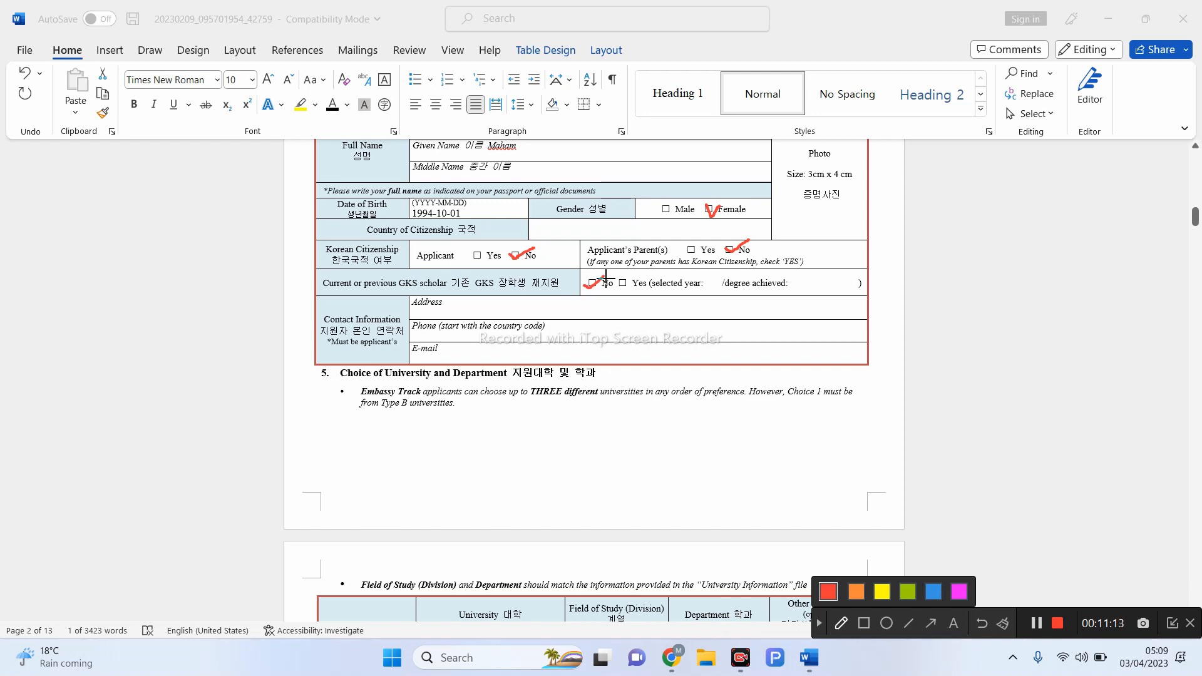
pyautogui.moveTo(616, 282); pyautogui.dragTo(645, 273)
pyautogui.moveTo(411, 308); pyautogui.dragTo(546, 304)
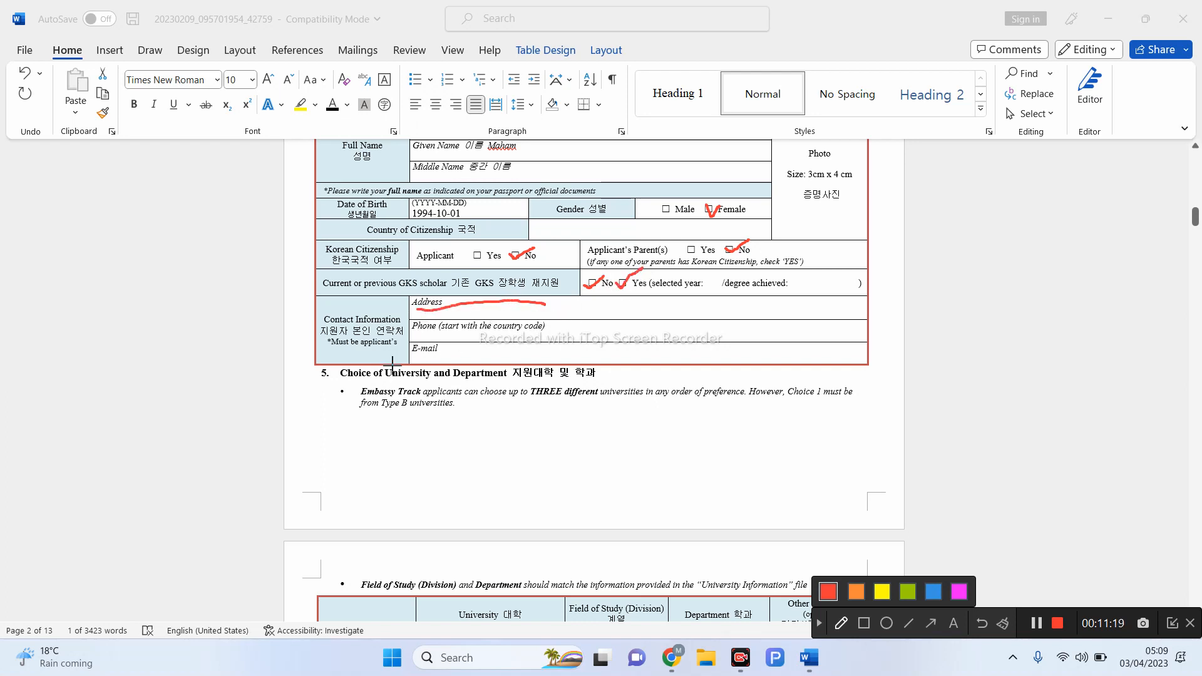
pyautogui.moveTo(412, 336); pyautogui.dragTo(538, 337)
pyautogui.click(819, 623)
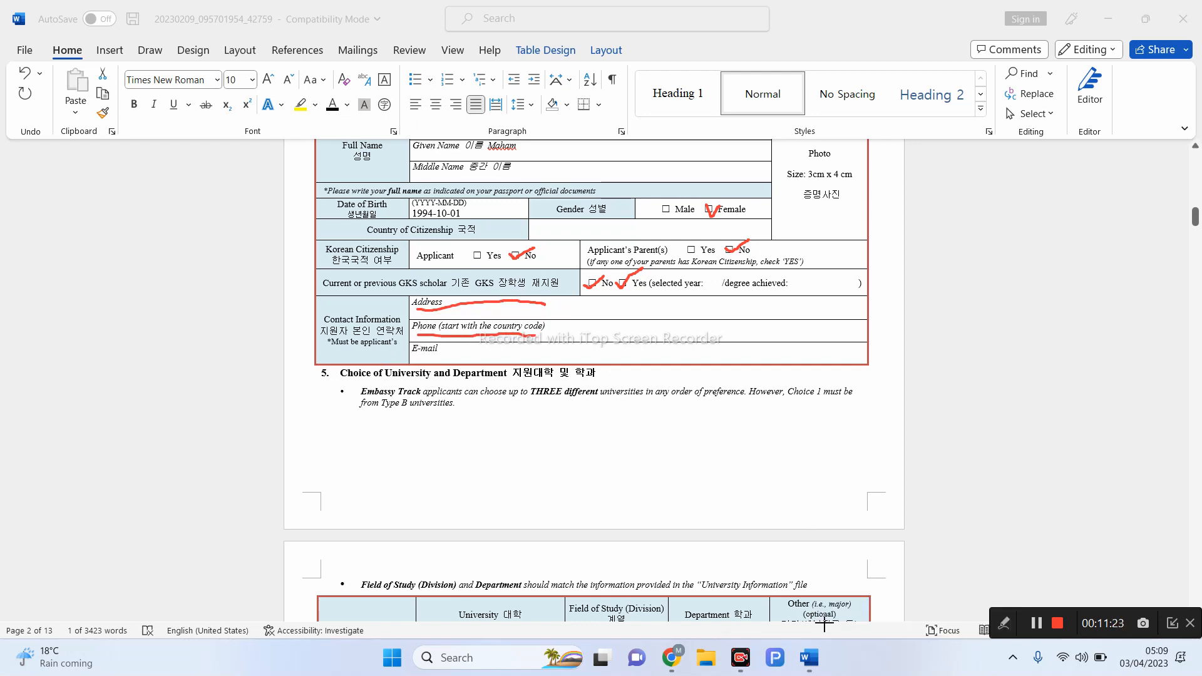
pyautogui.click(421, 337)
pyautogui.click(422, 337)
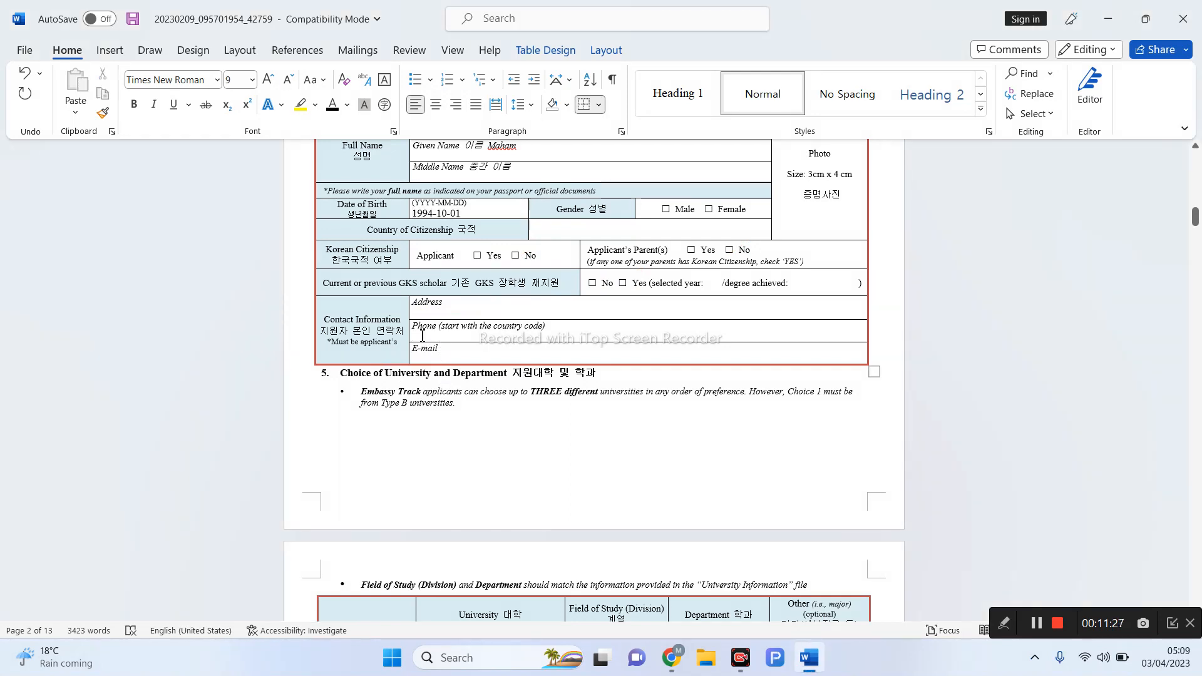
# - Type the applicant's phone number with its country code, and their e-mail address on a new line below E-mail
pyautogui.write('+9200000')
pyautogui.click(435, 363)
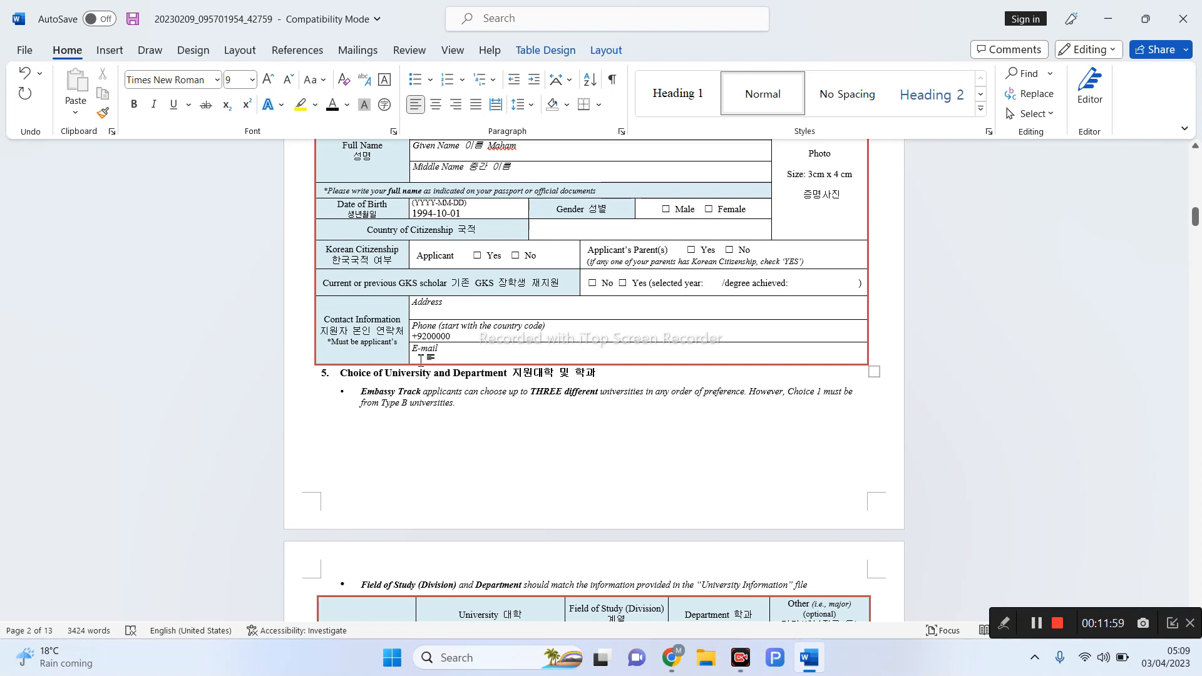
pyautogui.click(445, 352)
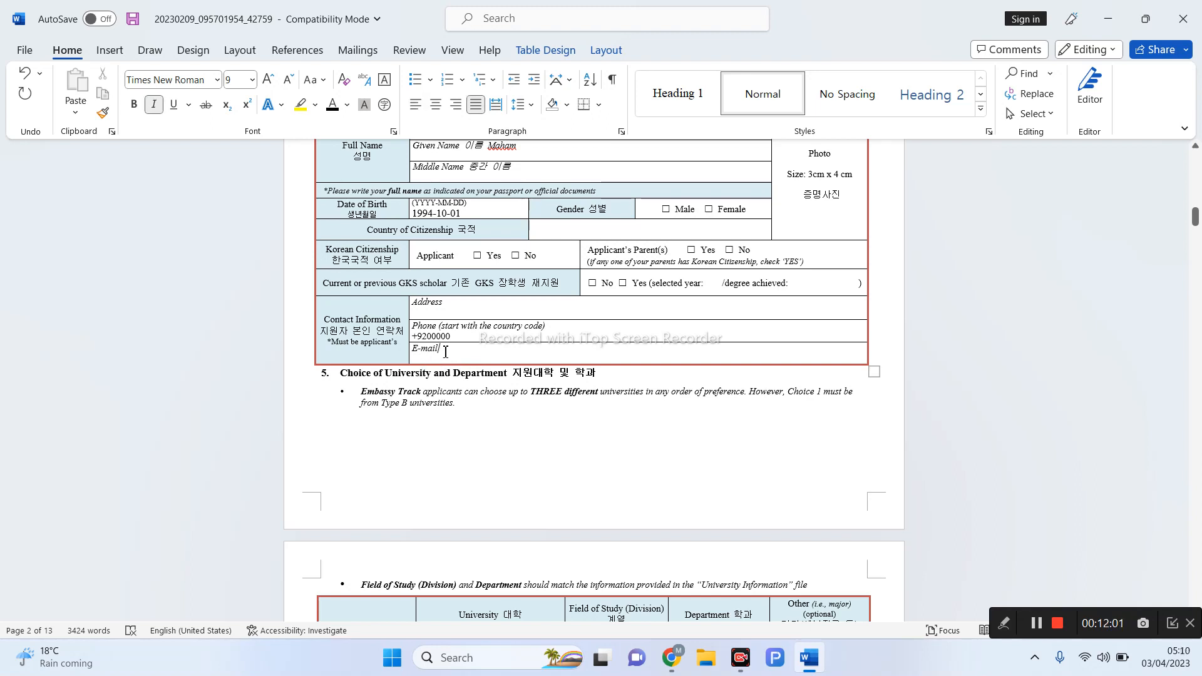
pyautogui.press('Return')
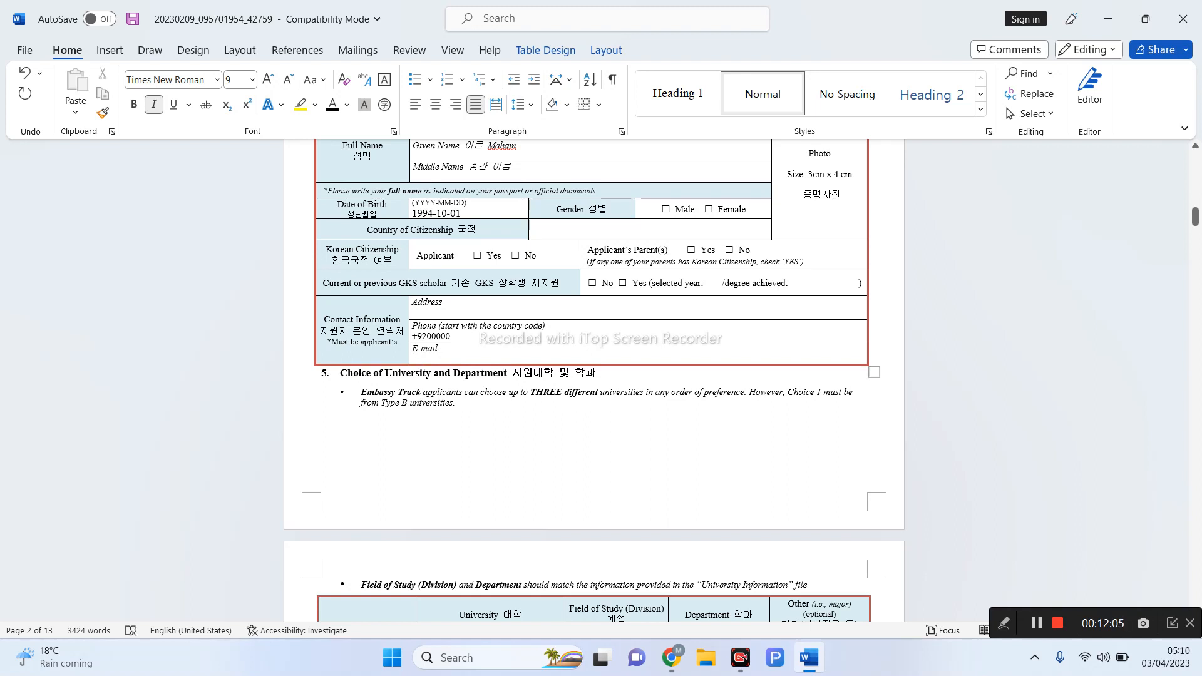
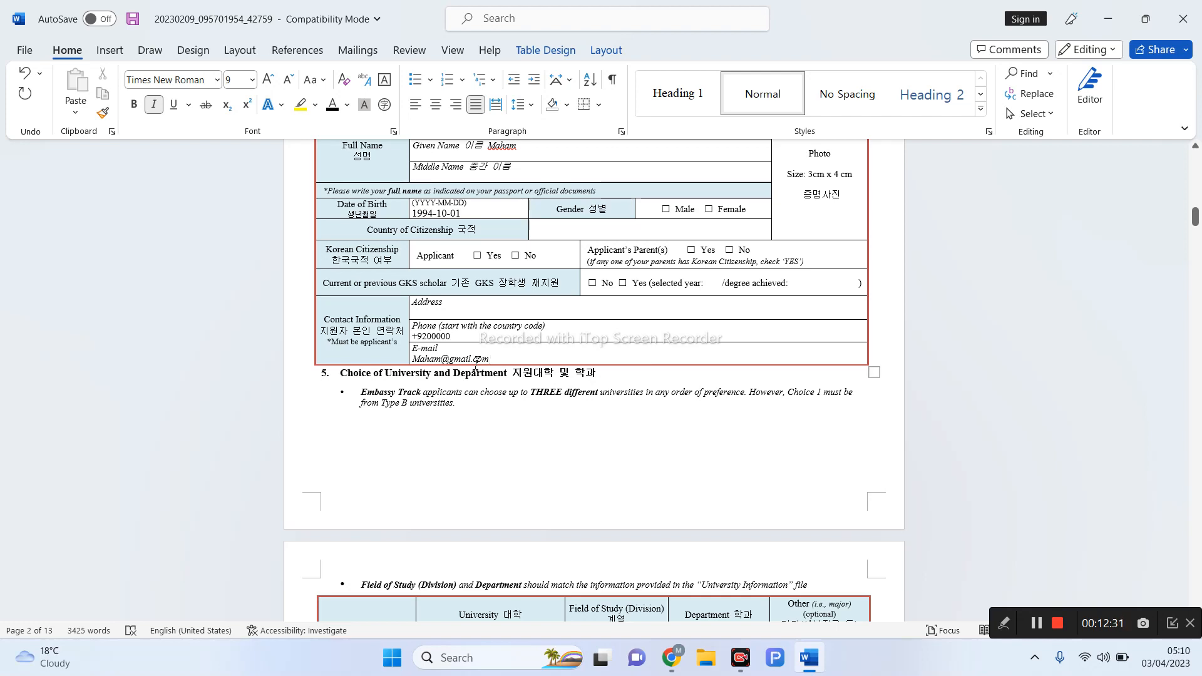
# - Scroll down to the section 5 university choice table and mark it up with the on-screen pen
pyautogui.scroll(-2, 476, 363)
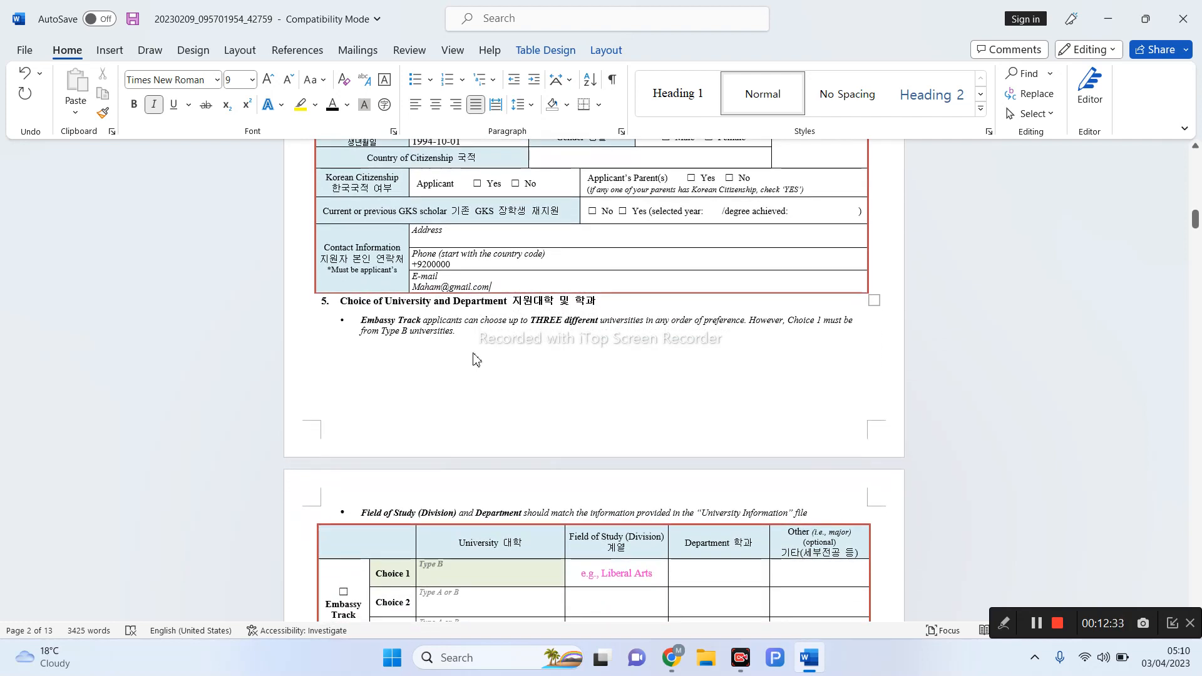
pyautogui.scroll(-9, 474, 358)
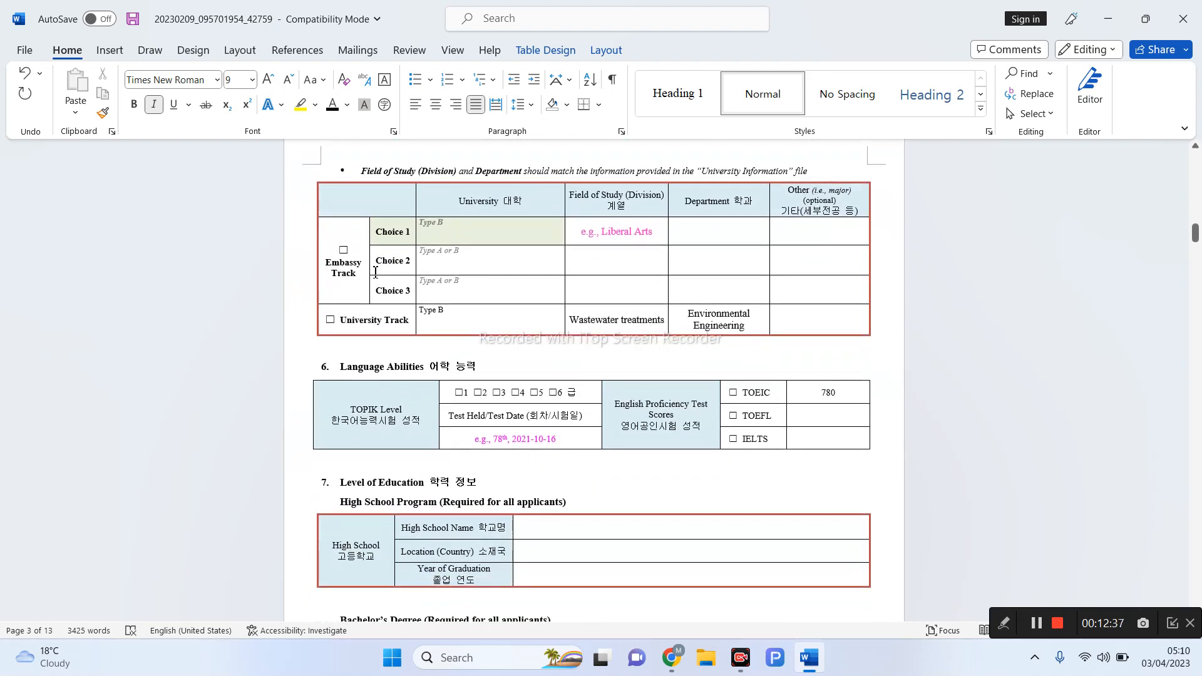
pyautogui.click(1003, 623)
pyautogui.click(838, 623)
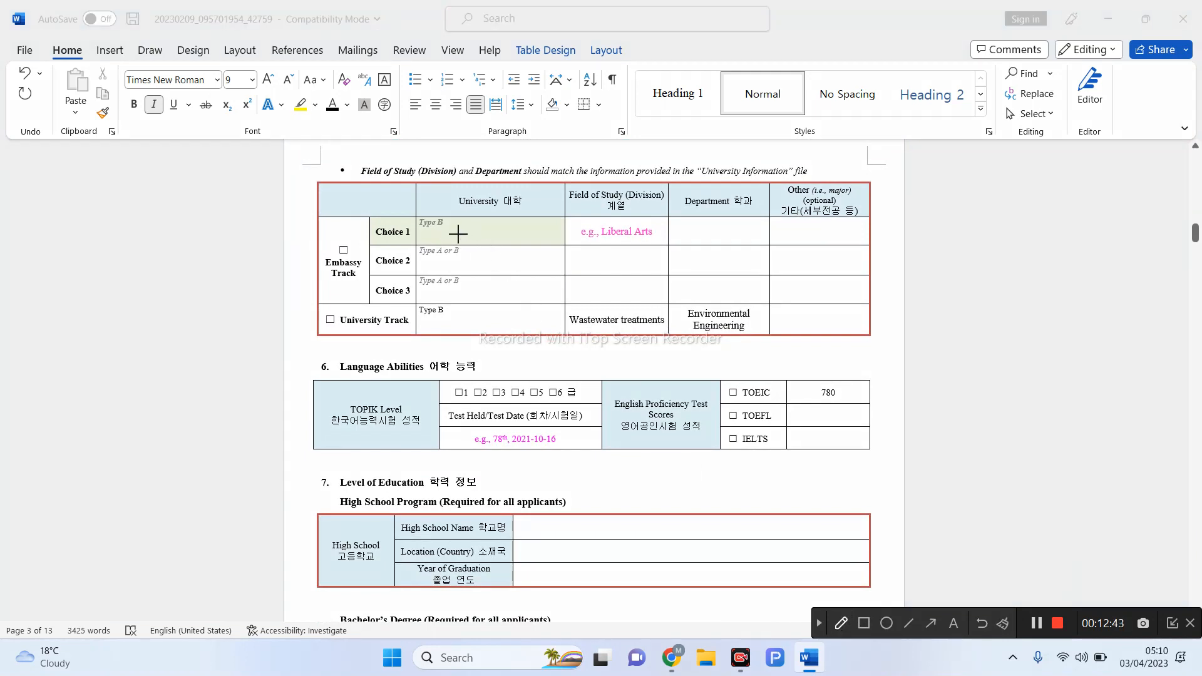
pyautogui.moveTo(432, 235)
pyautogui.mouseDown()
pyautogui.moveTo(479, 233)
pyautogui.moveTo(471, 206)
pyautogui.moveTo(420, 212)
pyautogui.moveTo(418, 235)
pyautogui.moveTo(432, 236)
pyautogui.mouseUp()
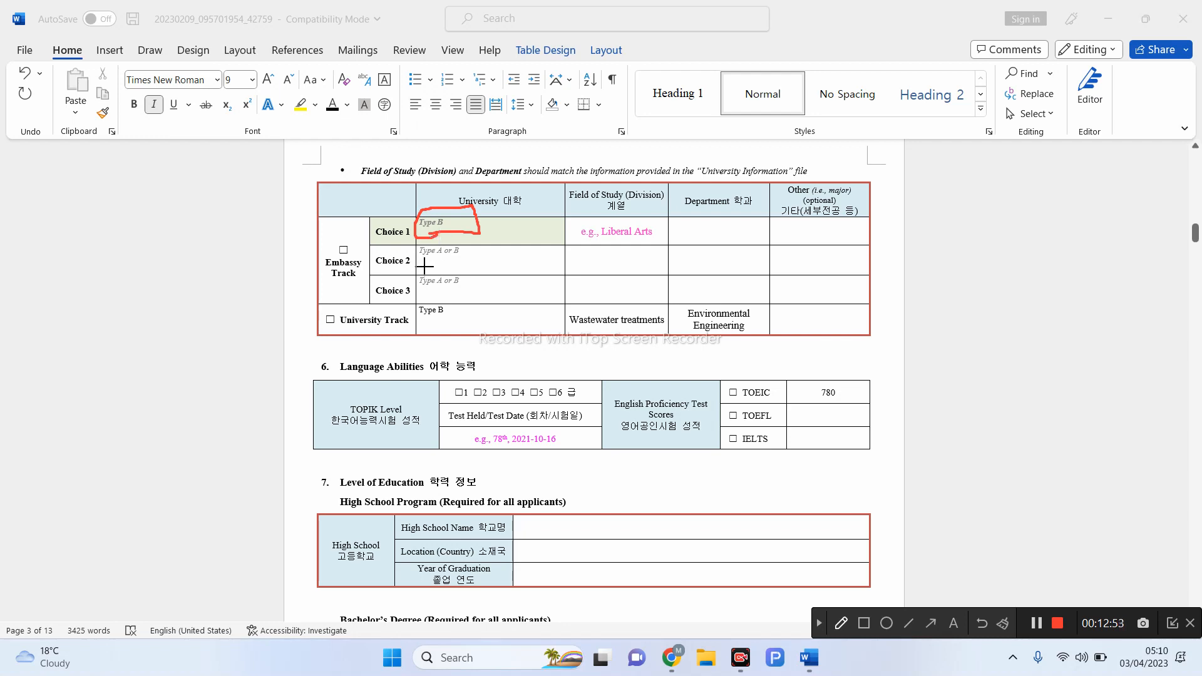
pyautogui.moveTo(422, 264); pyautogui.dragTo(461, 266)
pyautogui.moveTo(331, 244); pyautogui.dragTo(366, 233)
# - Replace the Field of Study text with a pasted 'Environmental Engineering'
pyautogui.click(824, 625)
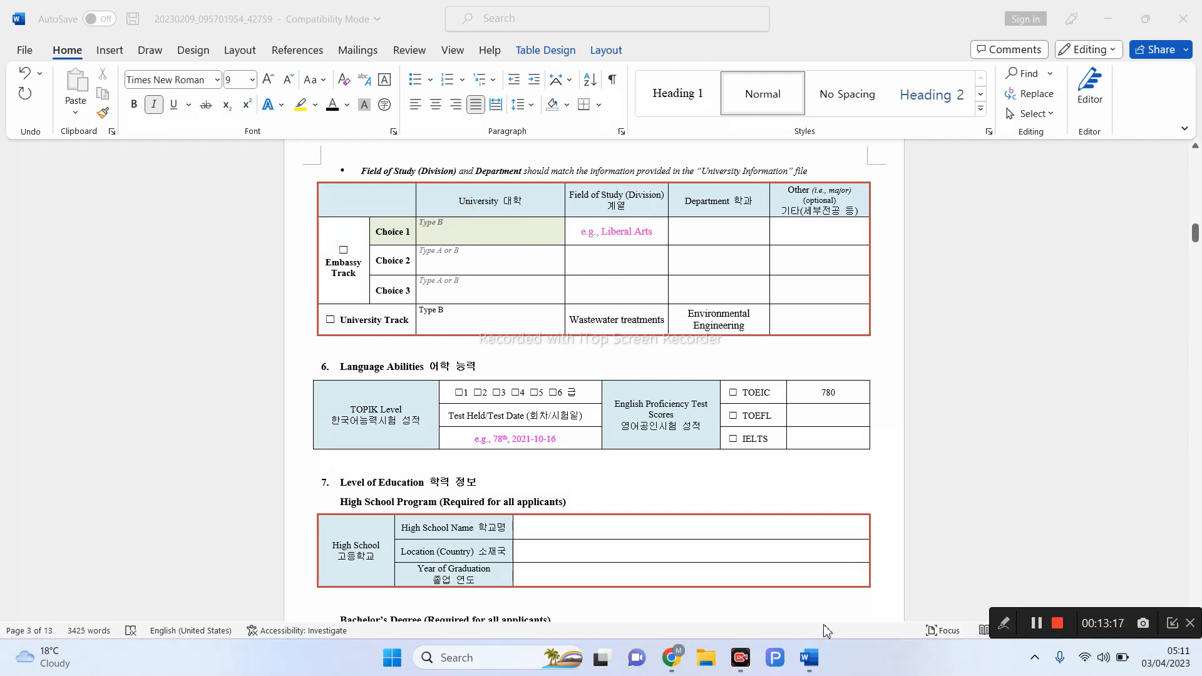
pyautogui.click(666, 320)
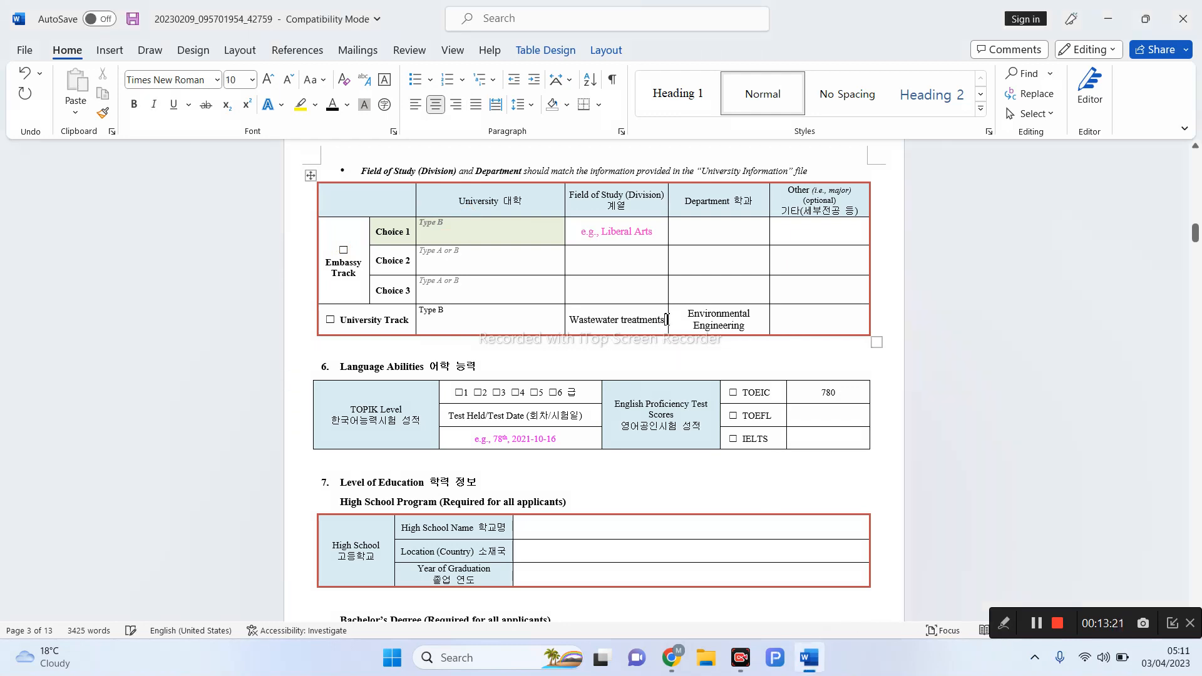
pyautogui.press('BackSpace')
pyautogui.press('BackSpace')
pyautogui.press('BackSpace')
pyautogui.press('BackSpace')
pyautogui.press('BackSpace')
pyautogui.press('BackSpace')
pyautogui.press('BackSpace')
pyautogui.press('BackSpace')
pyautogui.press('BackSpace')
pyautogui.press('BackSpace')
pyautogui.press('BackSpace')
pyautogui.press('BackSpace')
pyautogui.press('BackSpace')
pyautogui.press('BackSpace')
pyautogui.press('BackSpace')
pyautogui.press('BackSpace')
pyautogui.press('BackSpace')
pyautogui.press('BackSpace')
pyautogui.press('BackSpace')
pyautogui.press('BackSpace')
pyautogui.press('BackSpace')
pyautogui.moveTo(689, 313); pyautogui.dragTo(734, 326)
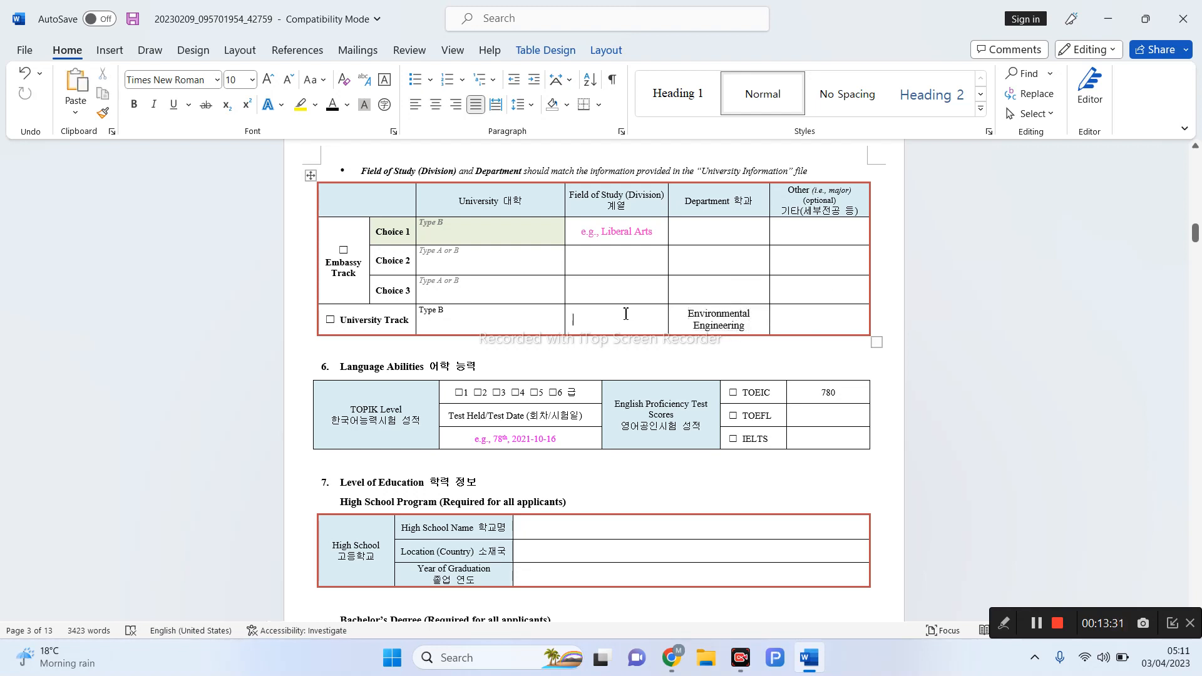
pyautogui.write('Environmental Engineering')
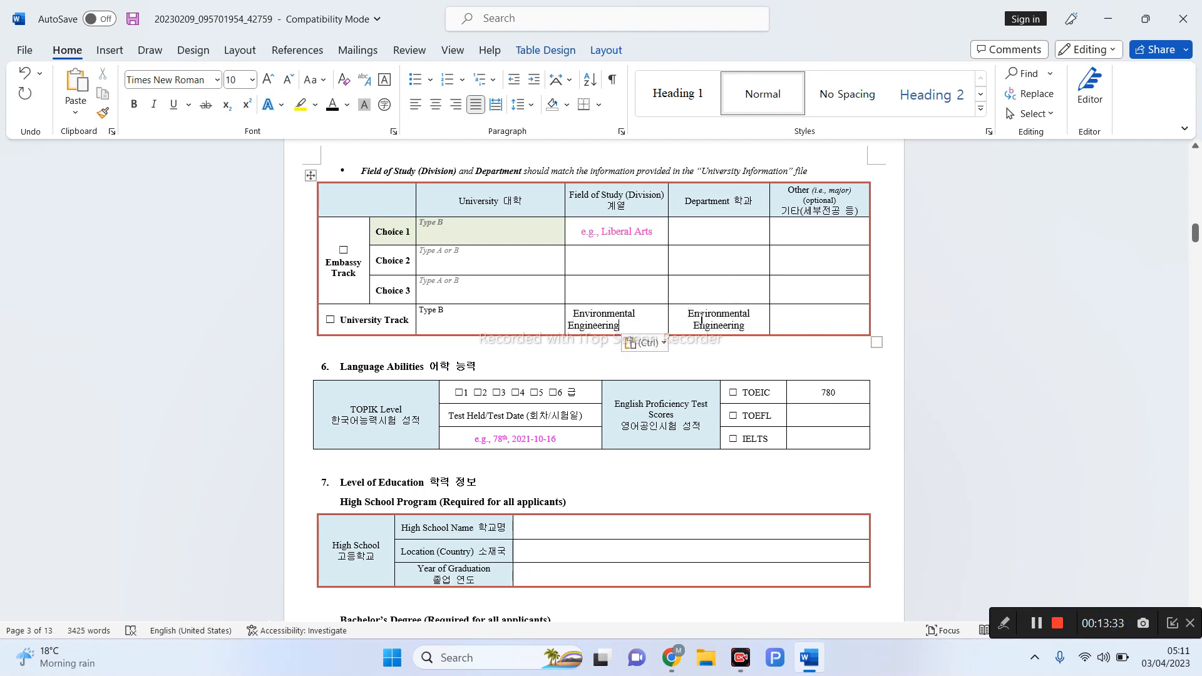
# - Prefix the Department entry with 'Energy and' to read Energy and Environmental Engineering
pyautogui.moveTo(698, 320); pyautogui.dragTo(729, 334)
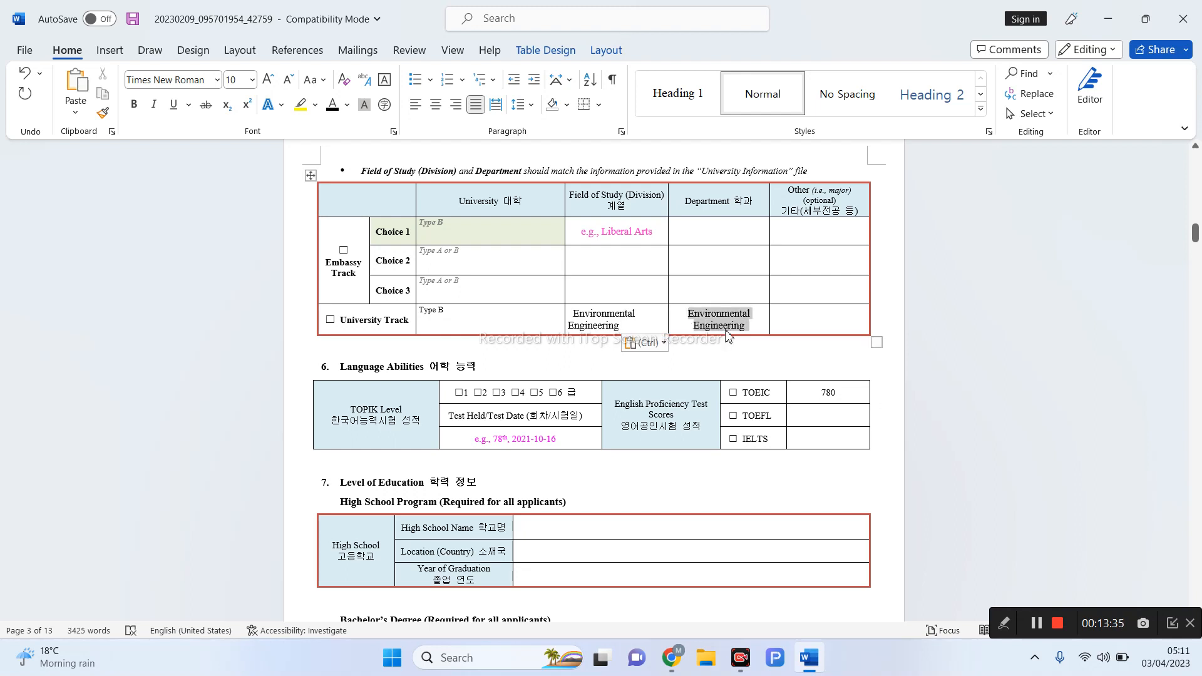
pyautogui.click(689, 316)
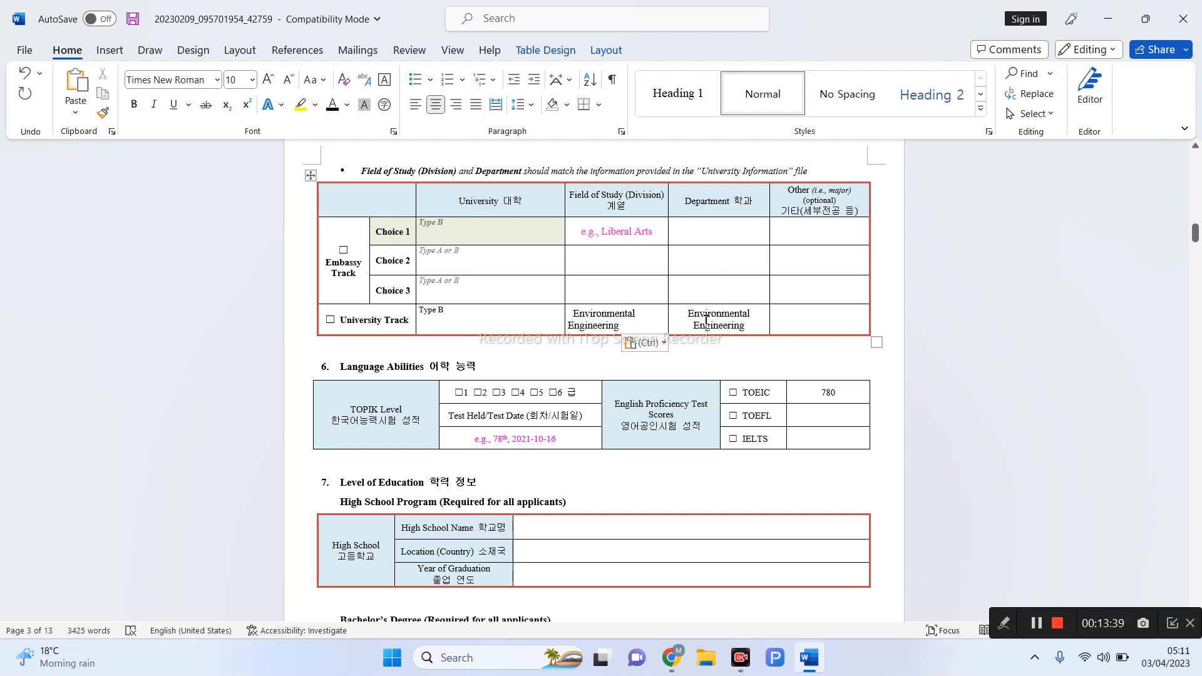
pyautogui.write('Energy ')
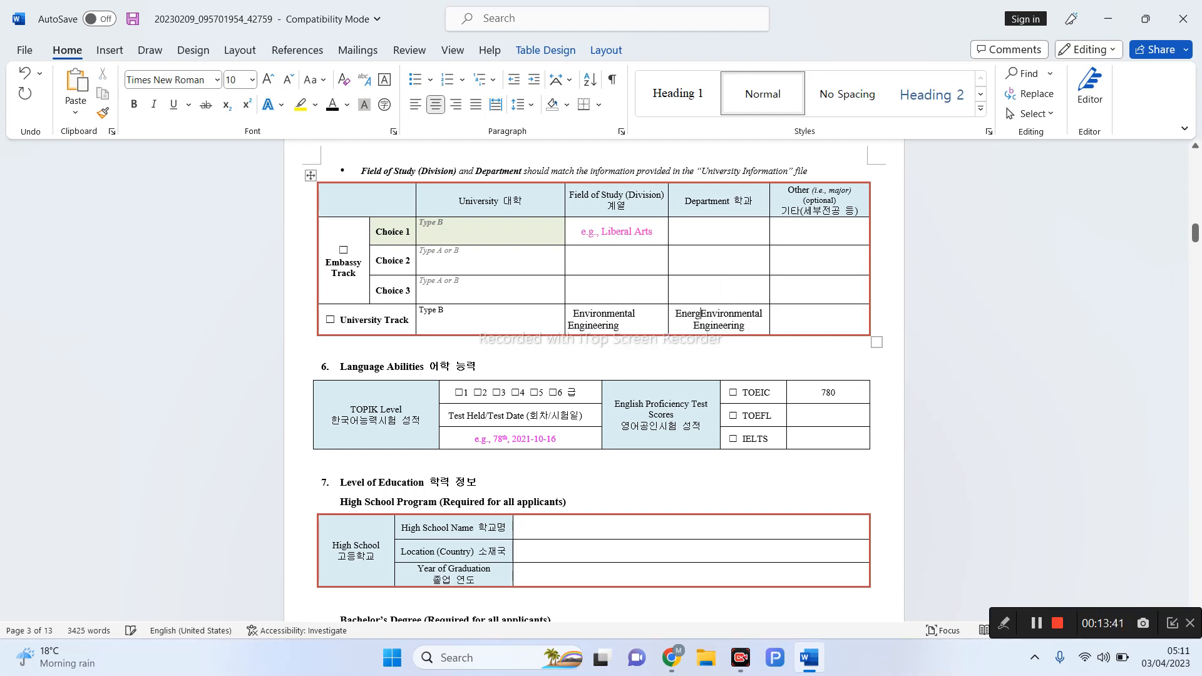
pyautogui.write('and')
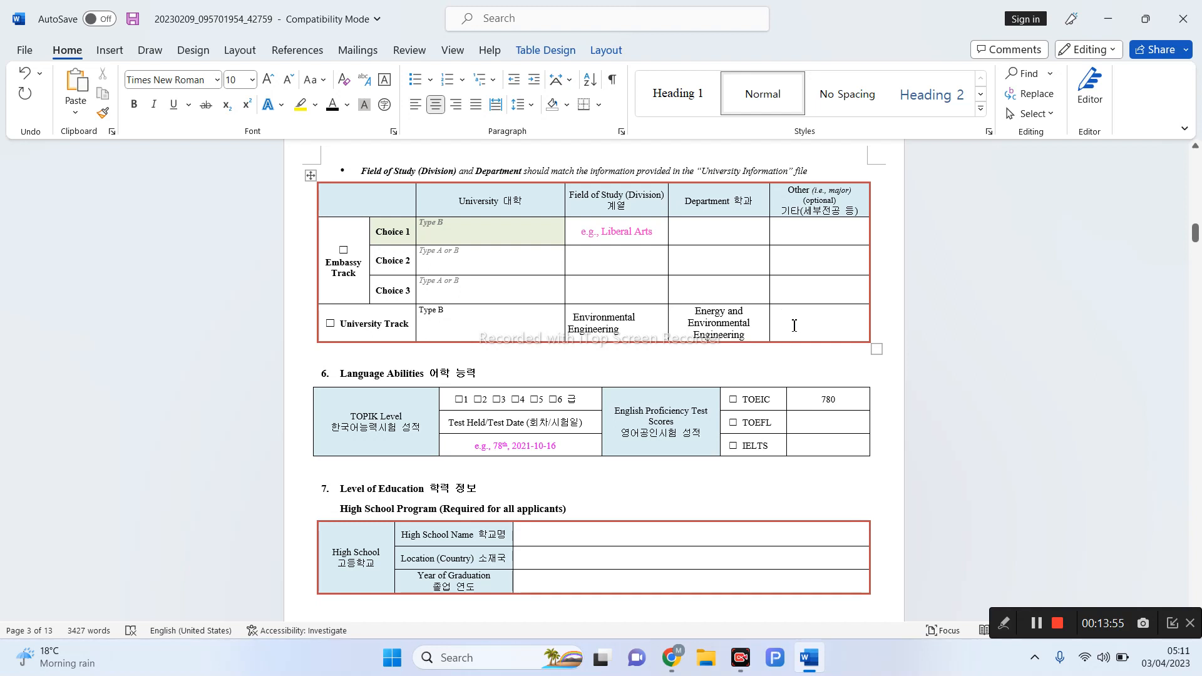
# - Enter 'Wastewater treatment' in the Other cell, correcting the misspelling via spelling suggestions
pyautogui.write('Wastewter tre')
pyautogui.rightClick(818, 325)
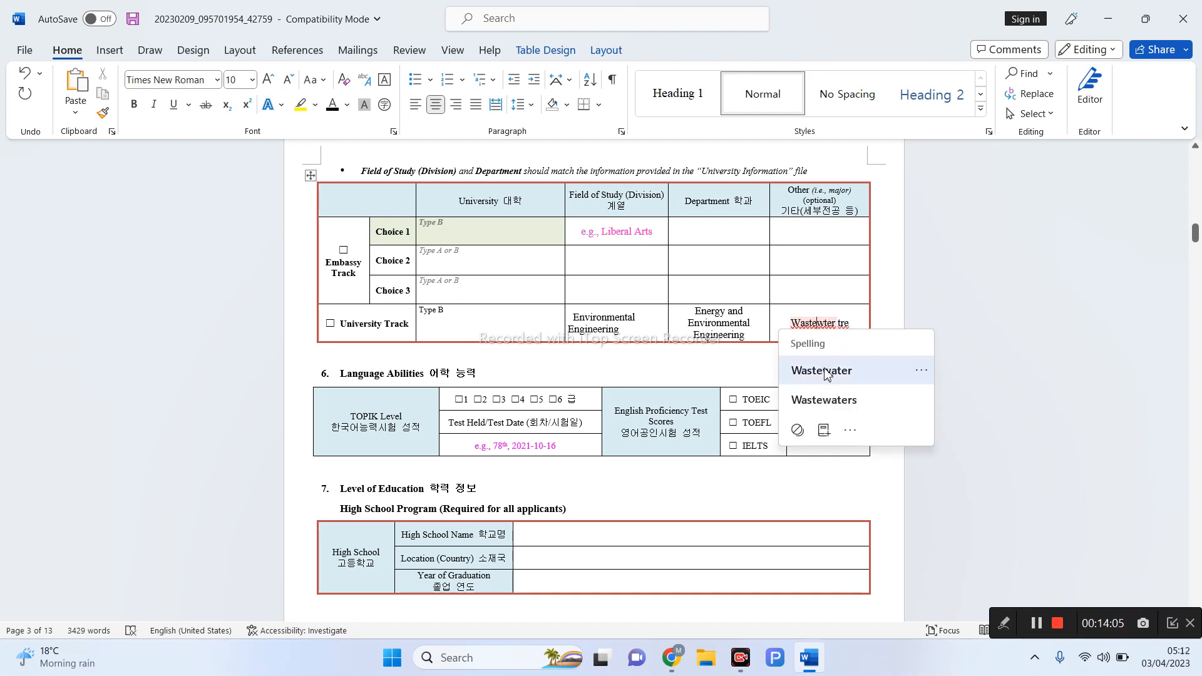
pyautogui.click(821, 371)
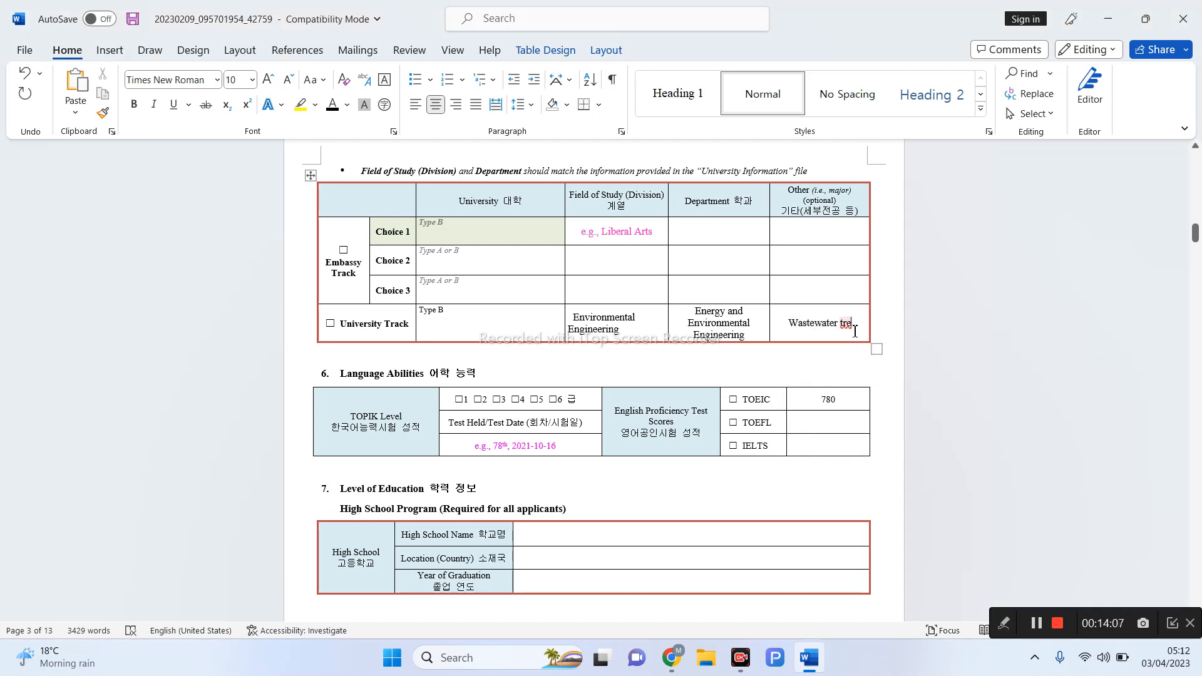
pyautogui.write('atment')
# - Delete the example date in the TOPIK Test Held/Test Date cell and enter NA
pyautogui.scroll(-2, 703, 373)
pyautogui.scroll(-1, 703, 374)
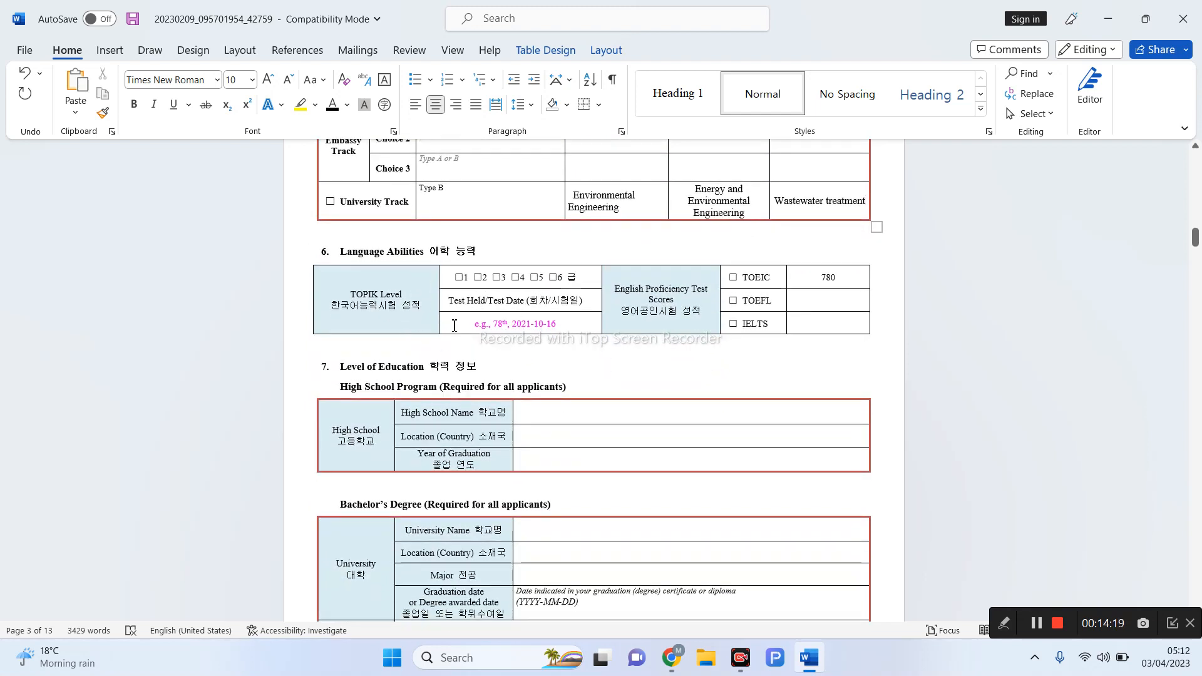
pyautogui.click(460, 279)
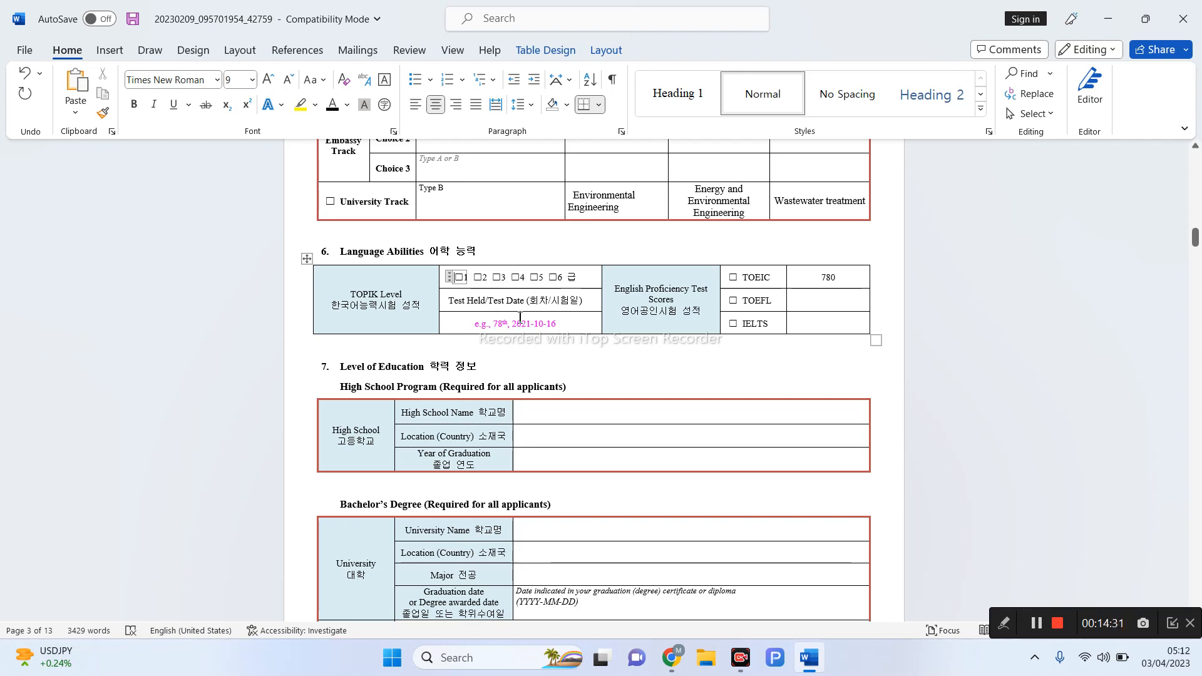
pyautogui.click(566, 328)
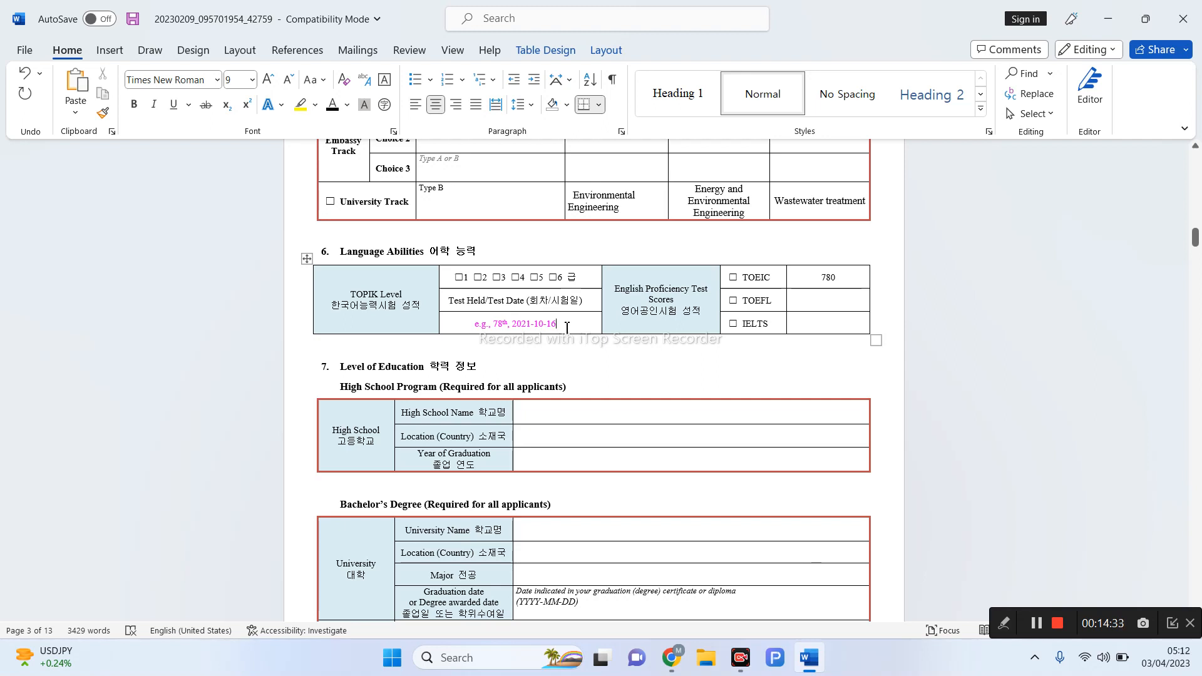
pyautogui.moveTo(567, 328); pyautogui.dragTo(476, 332)
pyautogui.press('Delete')
pyautogui.write('NA')
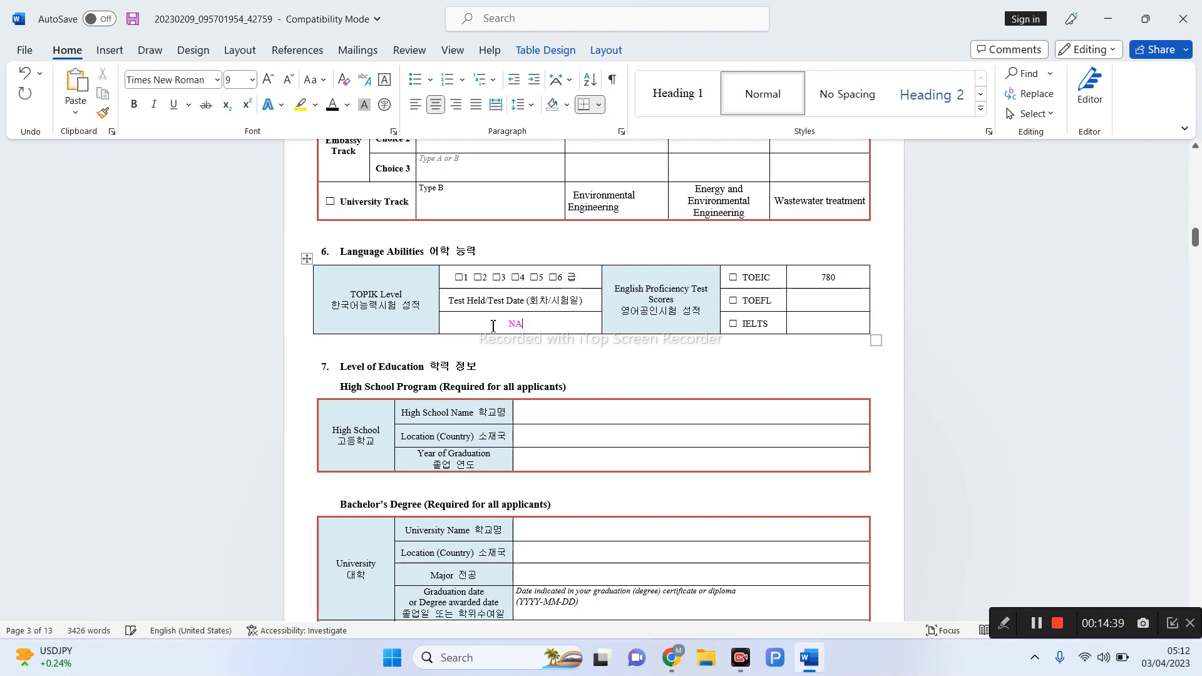
pyautogui.moveTo(531, 325); pyautogui.dragTo(507, 323)
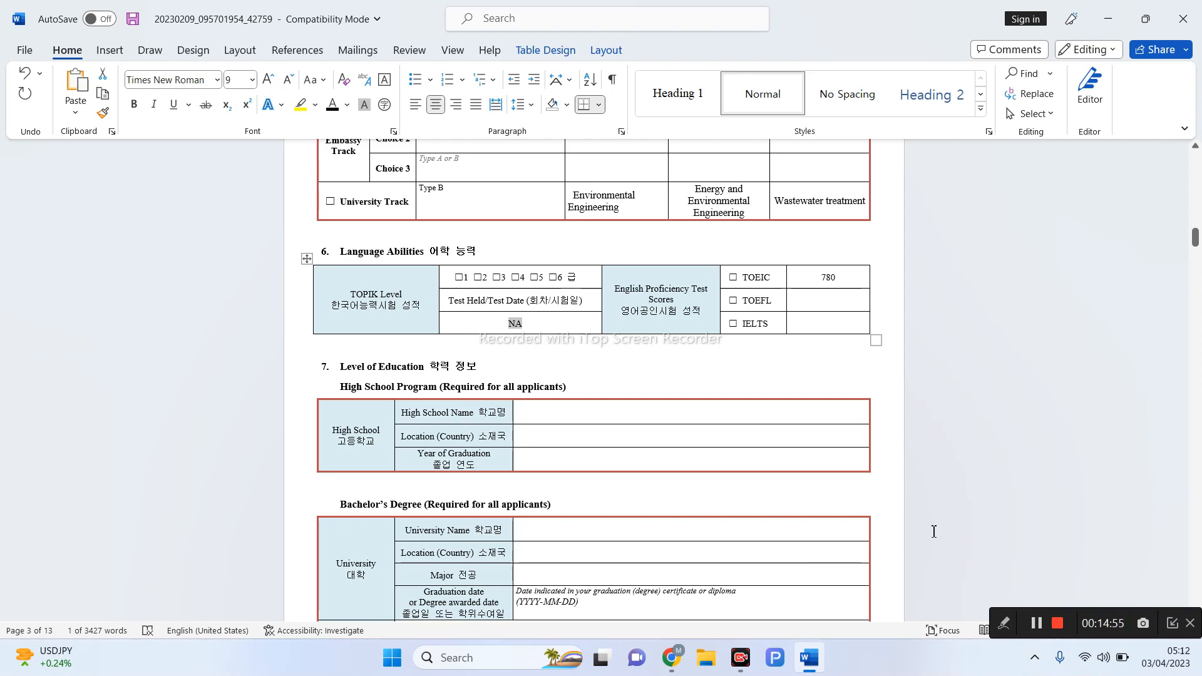
pyautogui.click(736, 279)
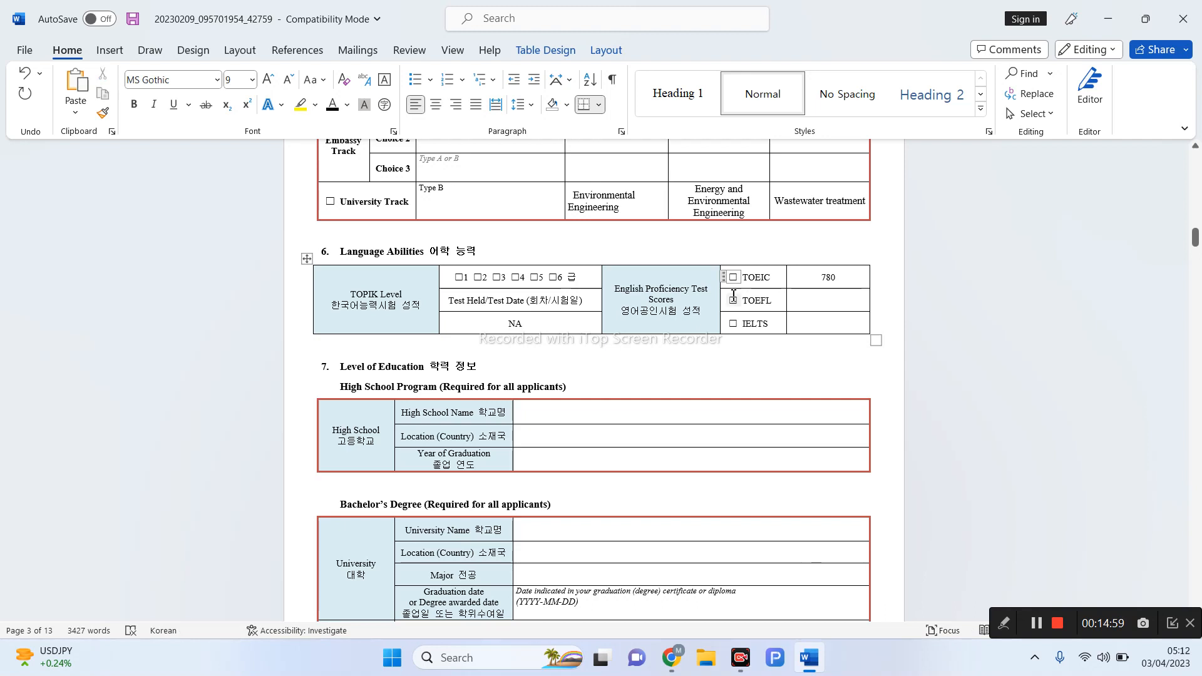
pyautogui.click(736, 300)
pyautogui.doubleClick(830, 277)
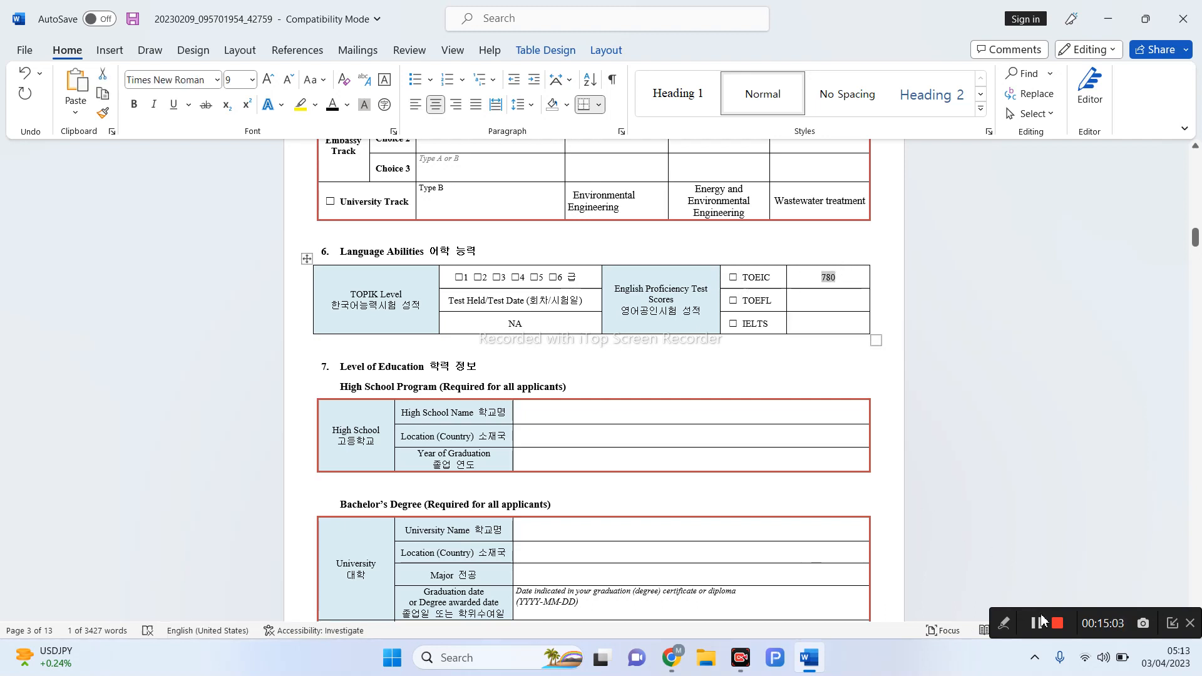
pyautogui.click(1004, 629)
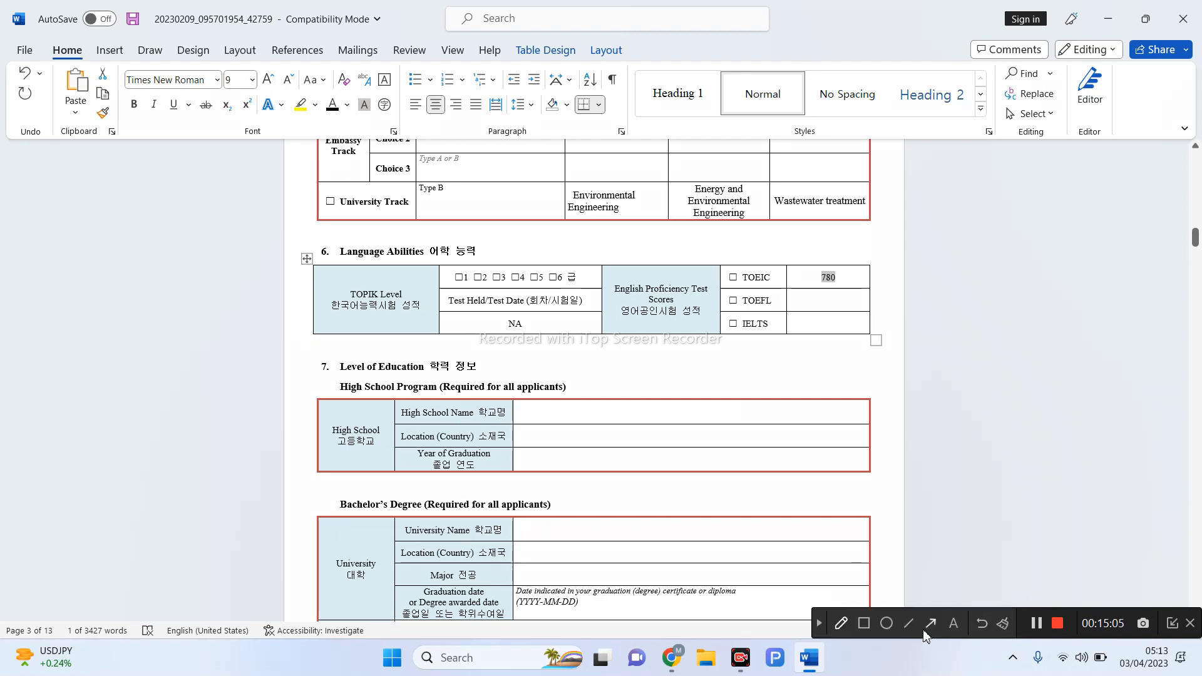
pyautogui.click(839, 624)
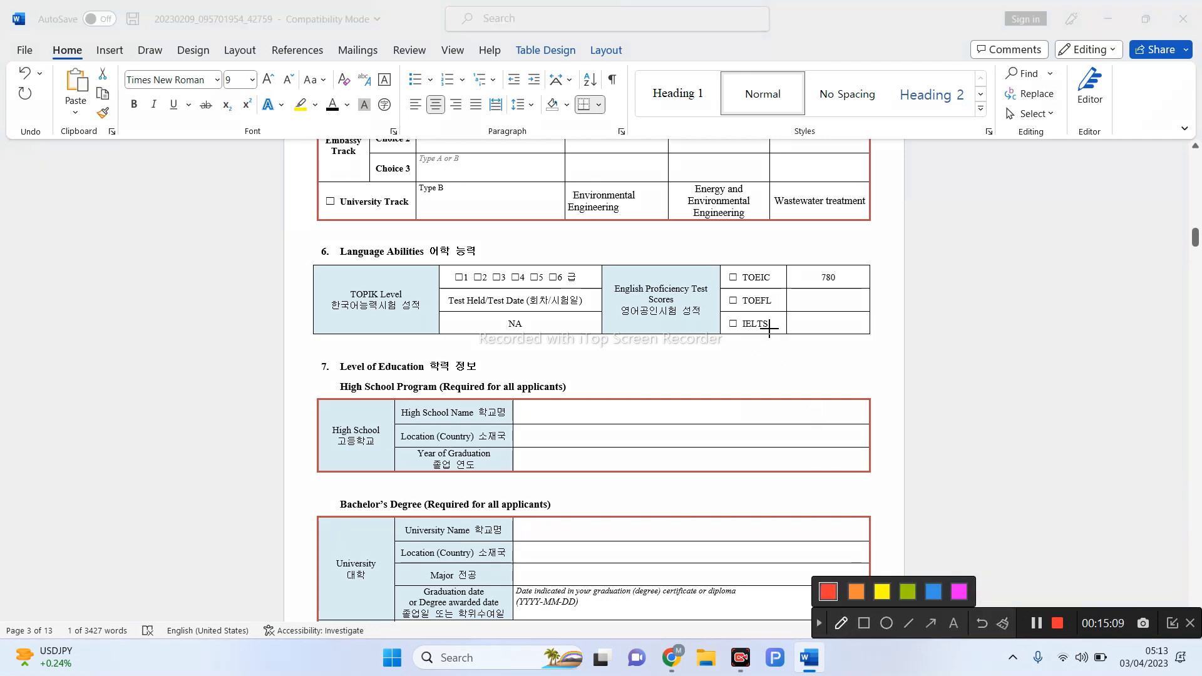
pyautogui.moveTo(729, 275); pyautogui.dragTo(743, 269)
pyautogui.moveTo(821, 276)
pyautogui.mouseDown()
pyautogui.moveTo(847, 269)
pyautogui.moveTo(808, 285)
pyautogui.mouseUp()
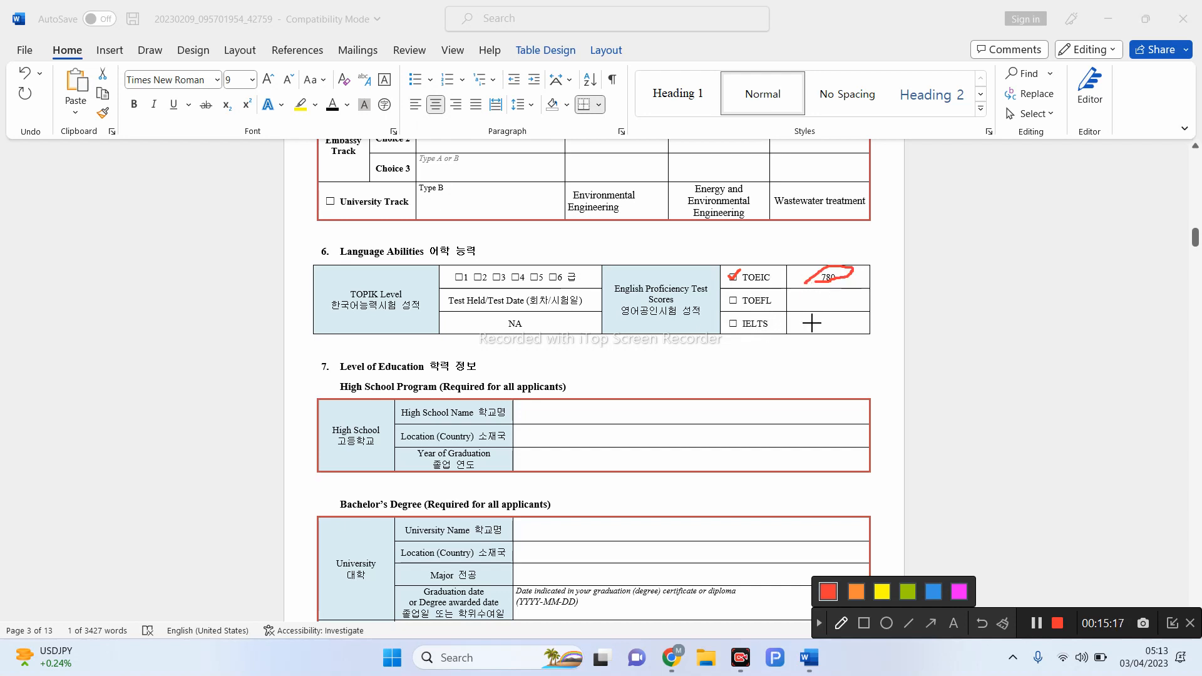
pyautogui.moveTo(812, 321)
pyautogui.mouseDown()
pyautogui.moveTo(819, 341)
pyautogui.moveTo(834, 322)
pyautogui.moveTo(834, 342)
pyautogui.moveTo(850, 317)
pyautogui.moveTo(854, 338)
pyautogui.moveTo(856, 324)
pyautogui.mouseUp()
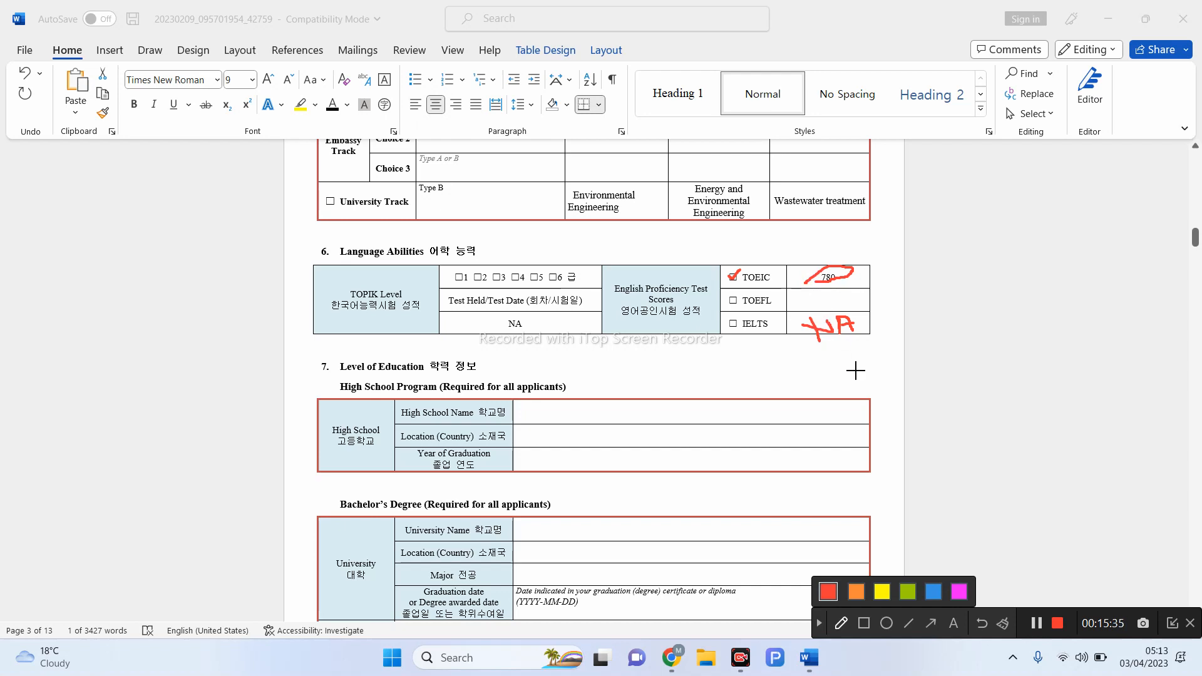
pyautogui.click(824, 623)
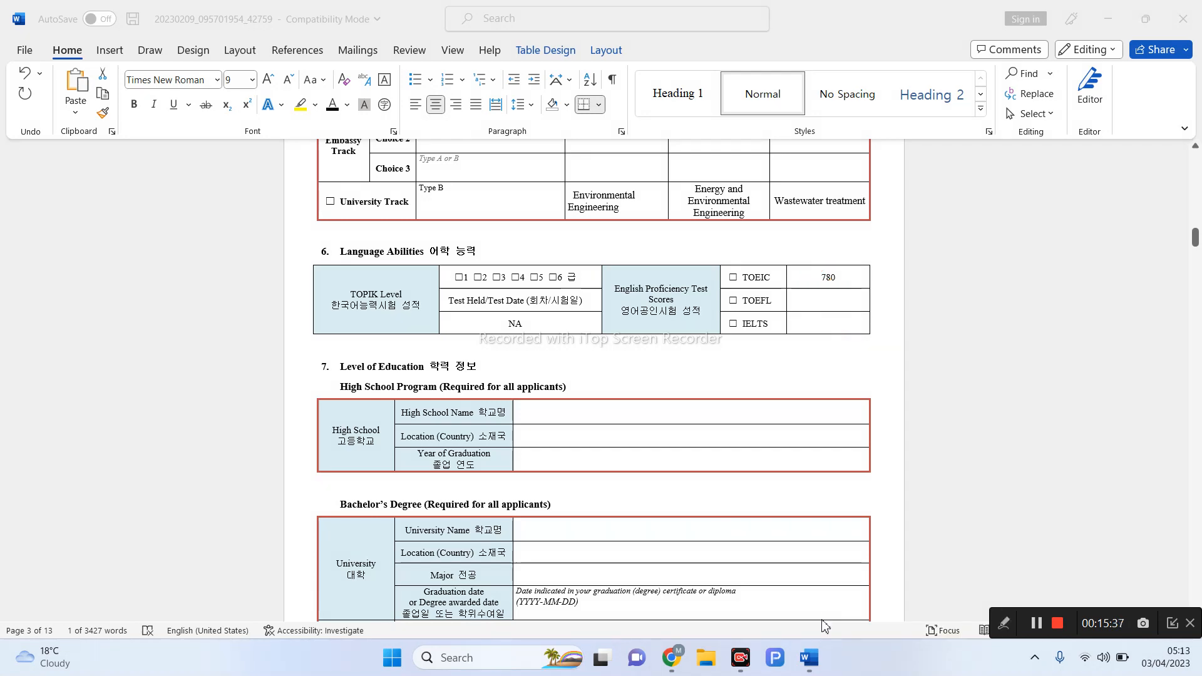
pyautogui.scroll(-3, 904, 505)
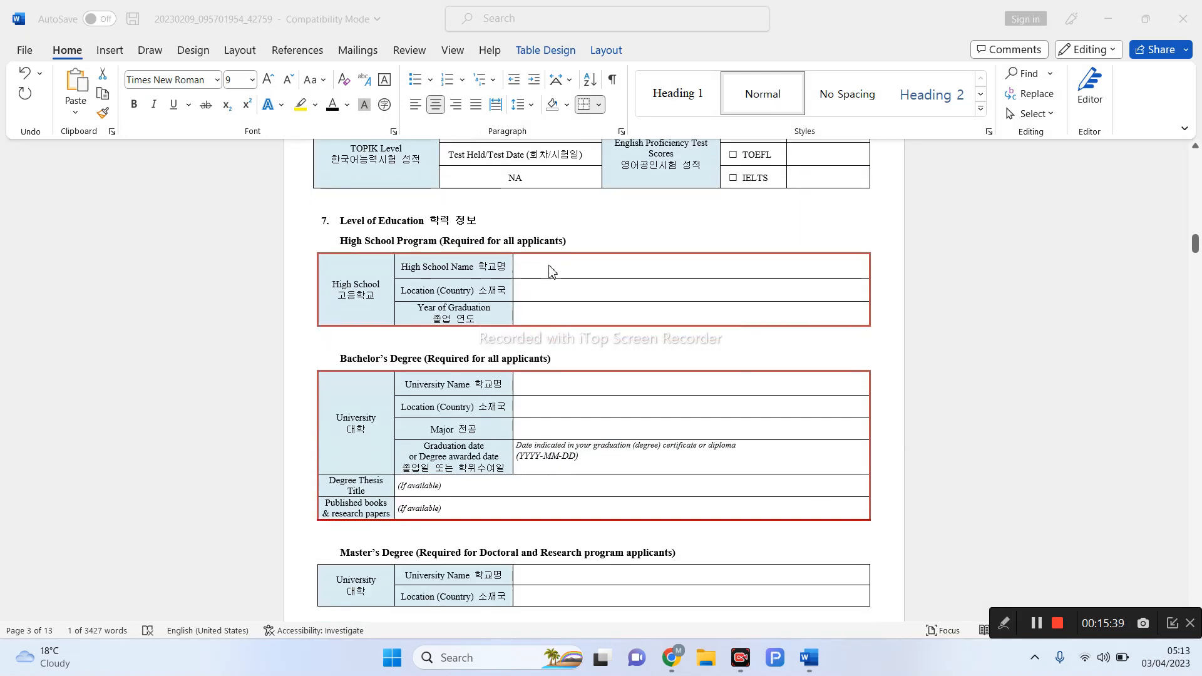
pyautogui.click(1009, 625)
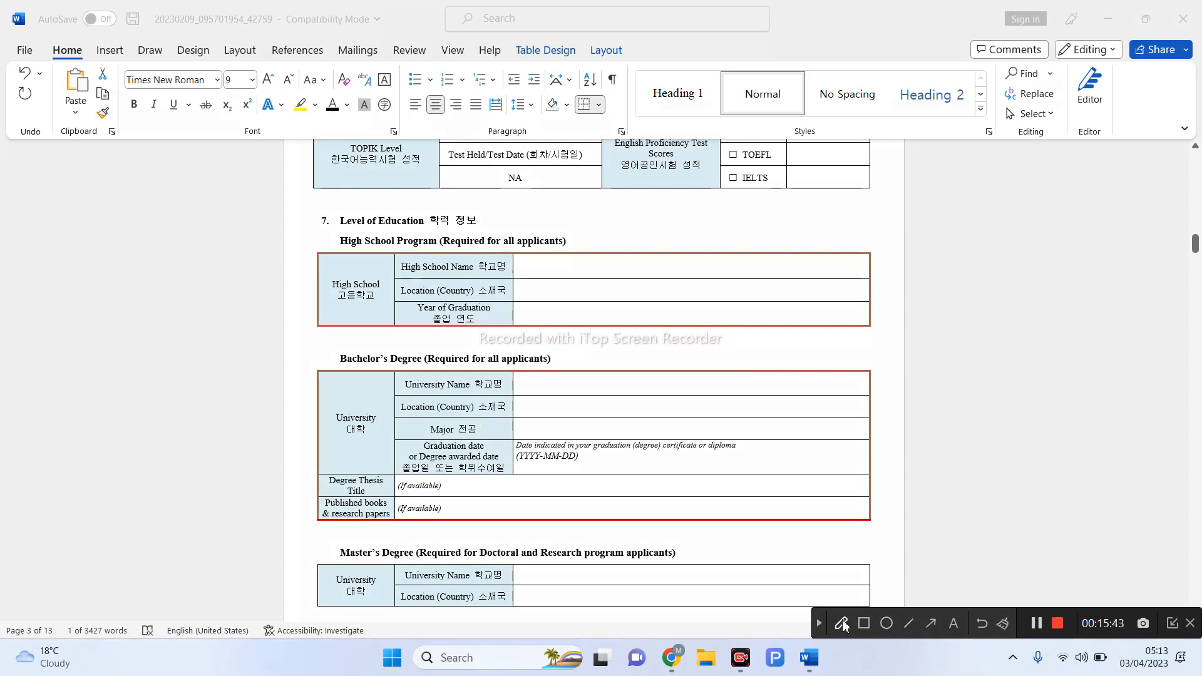
pyautogui.click(842, 625)
pyautogui.moveTo(547, 269); pyautogui.dragTo(657, 272)
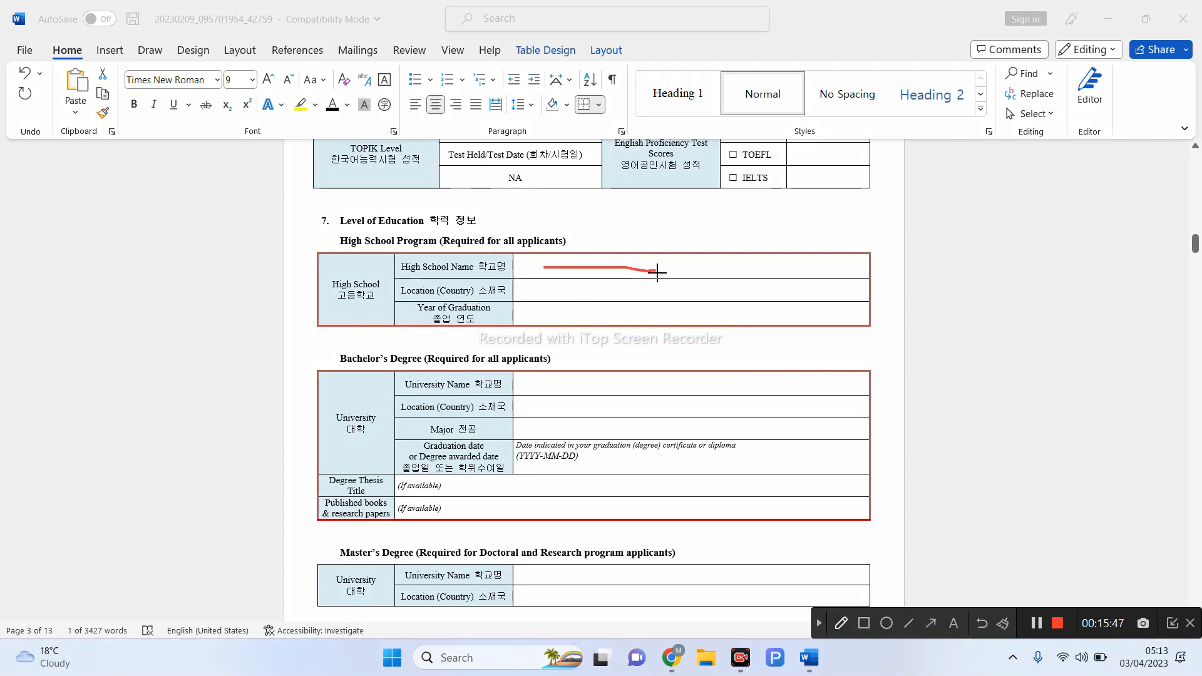
pyautogui.moveTo(534, 289); pyautogui.dragTo(671, 294)
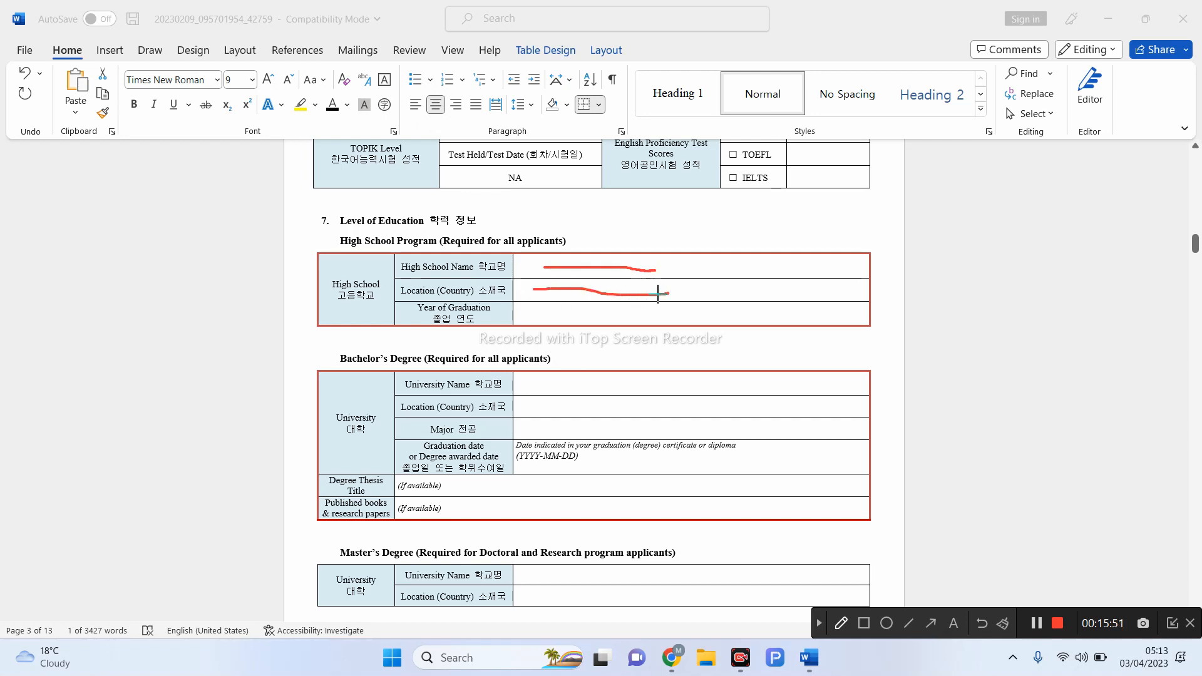
pyautogui.moveTo(670, 293); pyautogui.dragTo(679, 306)
pyautogui.moveTo(561, 309)
pyautogui.mouseDown()
pyautogui.moveTo(581, 325)
pyautogui.moveTo(608, 304)
pyautogui.moveTo(633, 319)
pyautogui.moveTo(635, 305)
pyautogui.mouseUp()
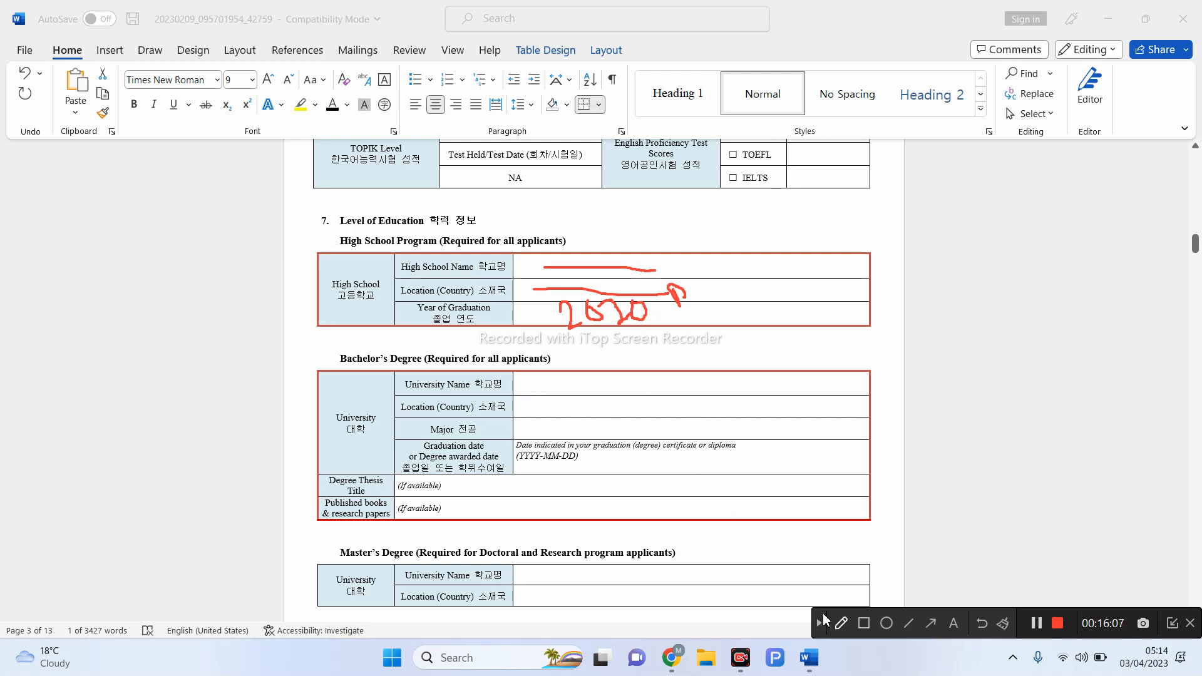
pyautogui.click(819, 624)
pyautogui.scroll(-5, 375, 238)
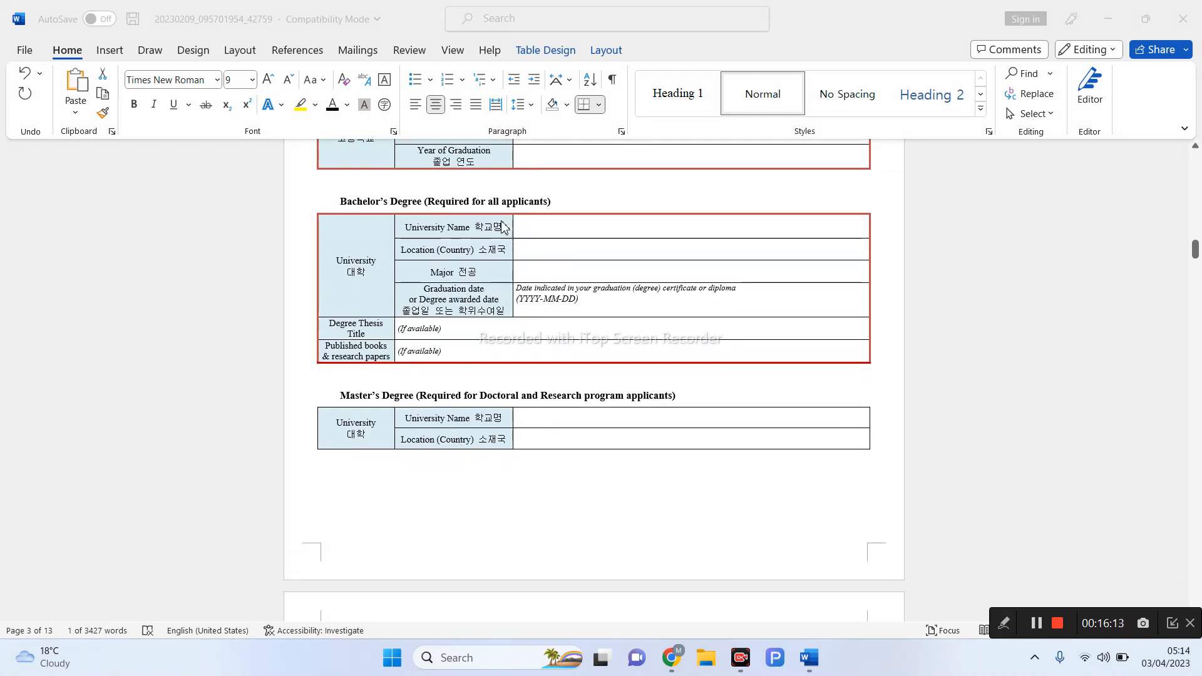
pyautogui.click(1005, 623)
pyautogui.click(840, 622)
pyautogui.moveTo(545, 231); pyautogui.dragTo(648, 241)
pyautogui.moveTo(558, 244); pyautogui.dragTo(649, 249)
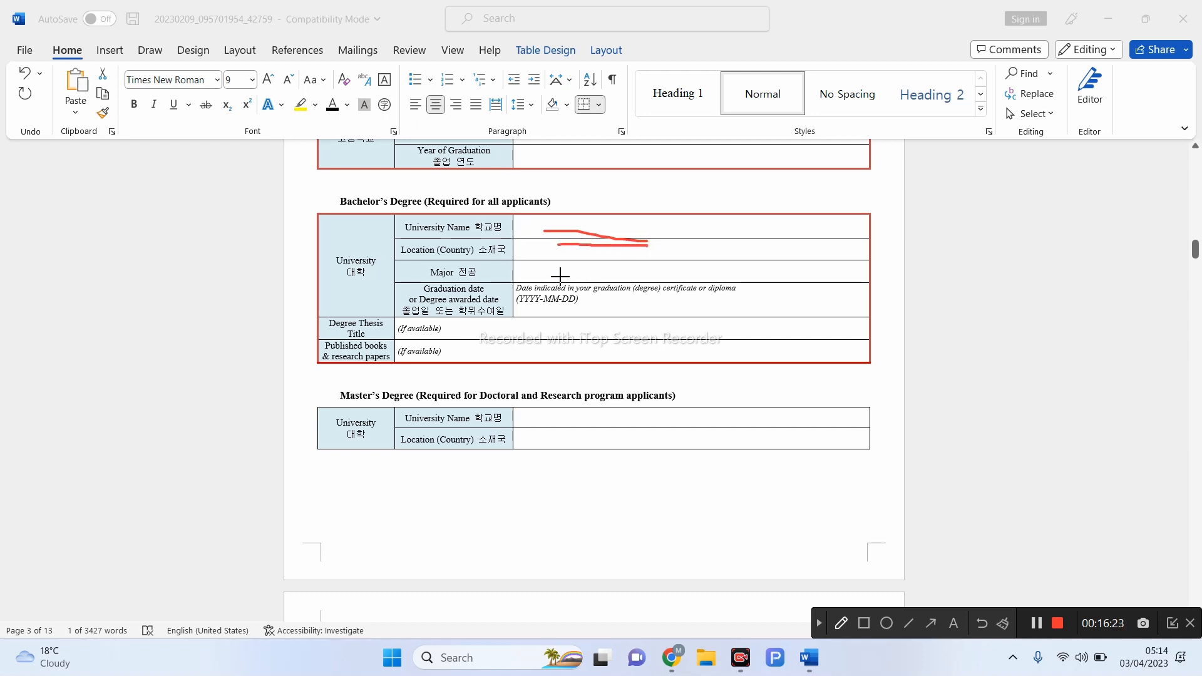
pyautogui.moveTo(558, 274); pyautogui.dragTo(639, 266)
pyautogui.moveTo(676, 279); pyautogui.dragTo(695, 270)
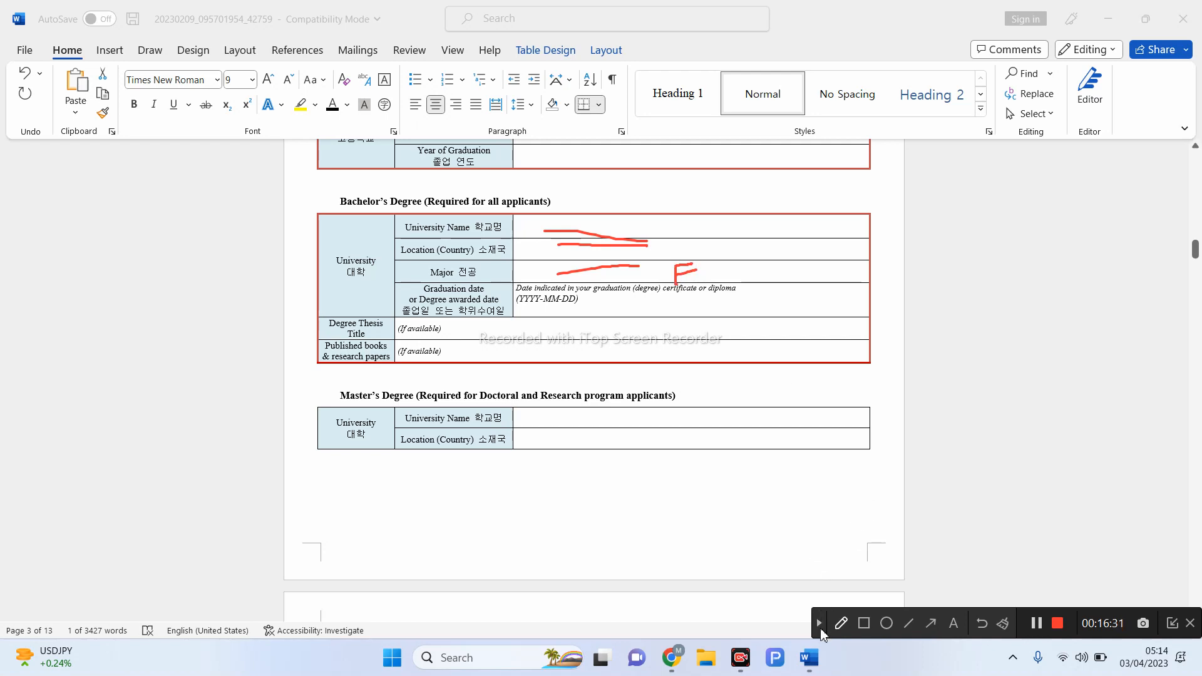
pyautogui.click(819, 625)
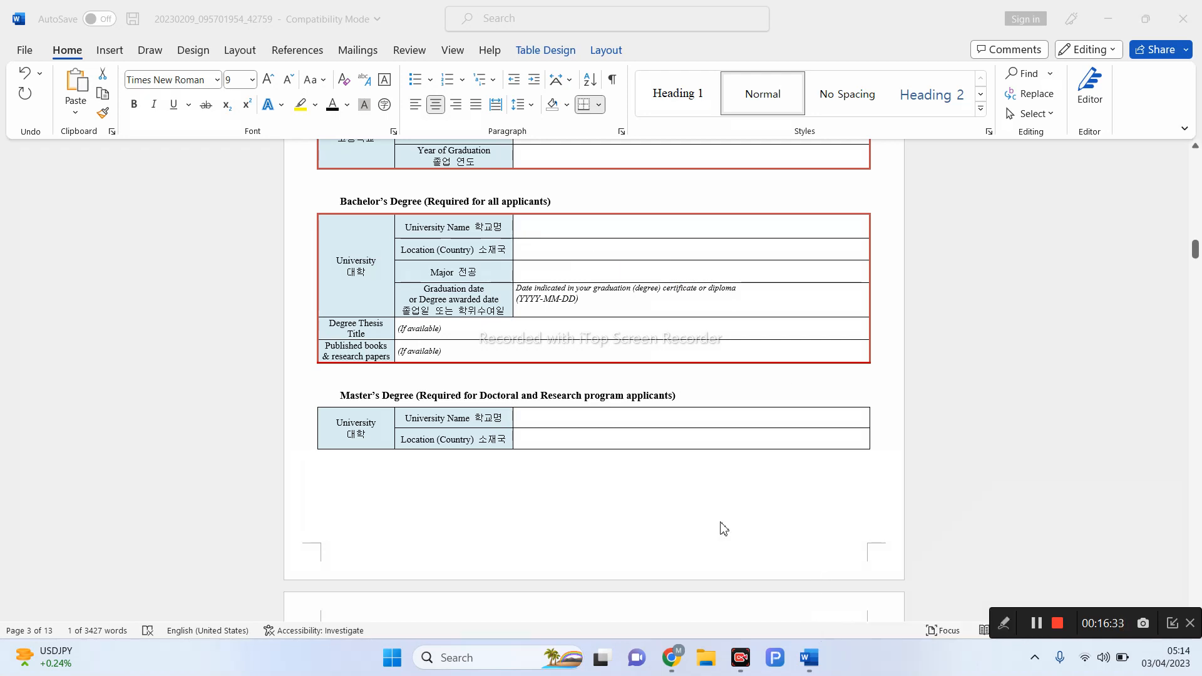
# - Enter Environmental Sciences as the major and Pakistan as the location
pyautogui.click(562, 274)
pyautogui.write('Environ')
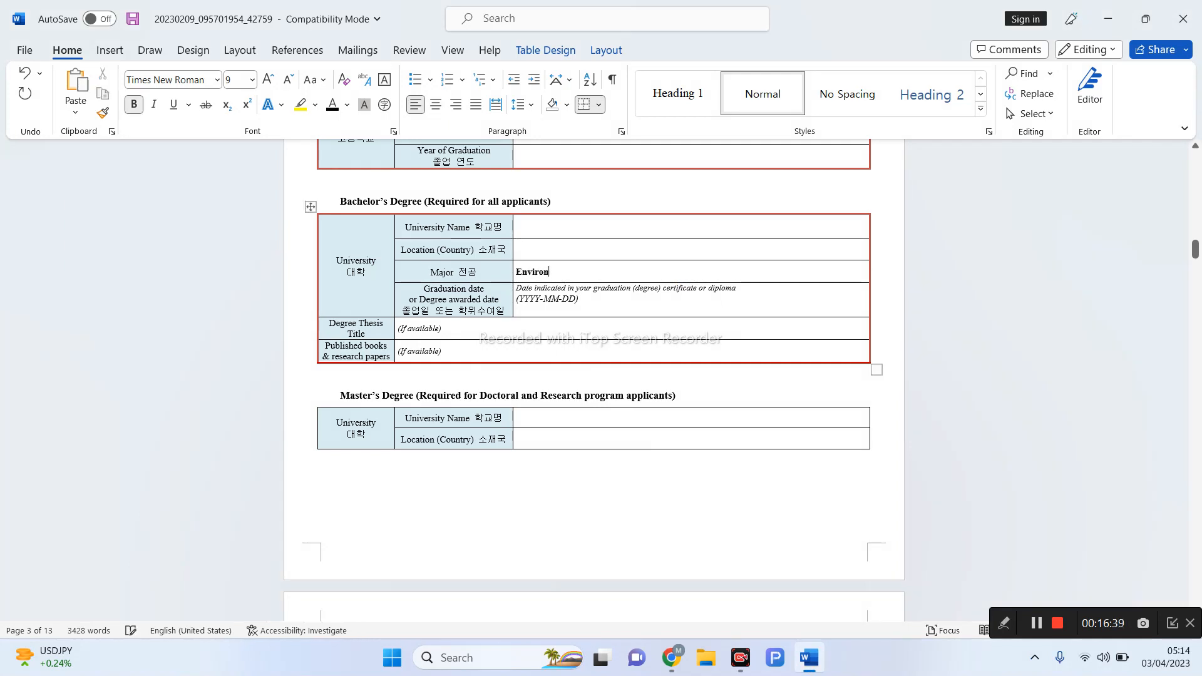
pyautogui.write('mental Sciences')
pyautogui.click(523, 248)
pyautogui.write('Pakistan')
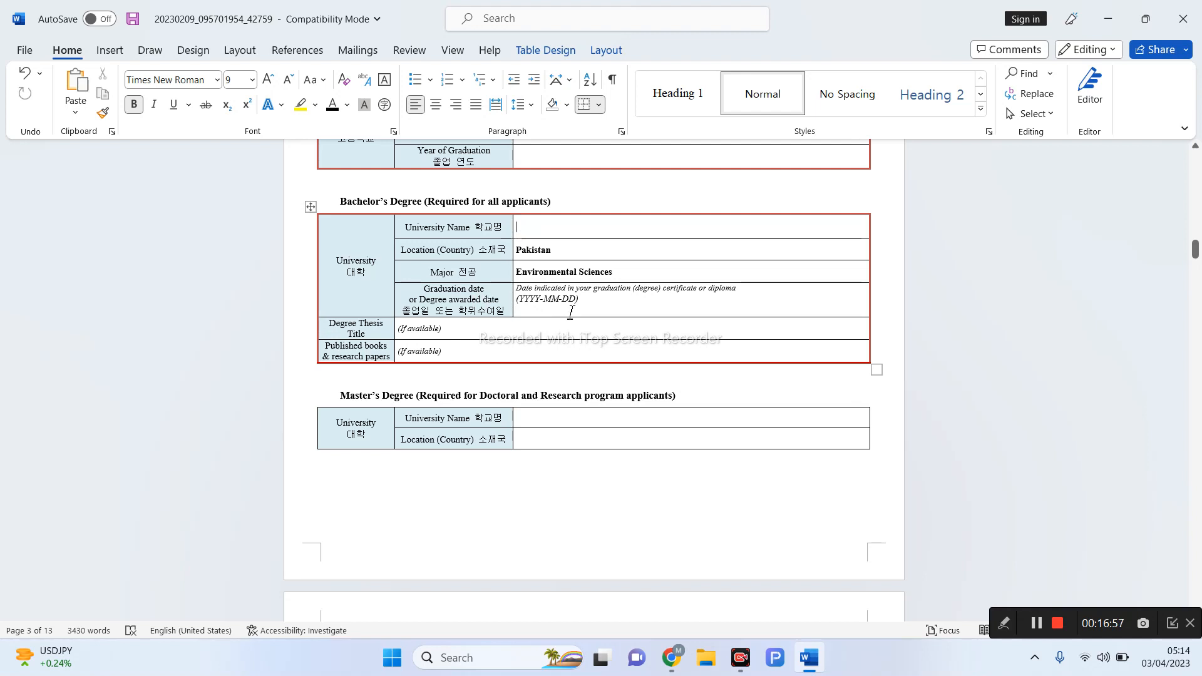
# - Replace the YYYY-MM-DD graduation date placeholder with 2020-08-10
pyautogui.click(575, 300)
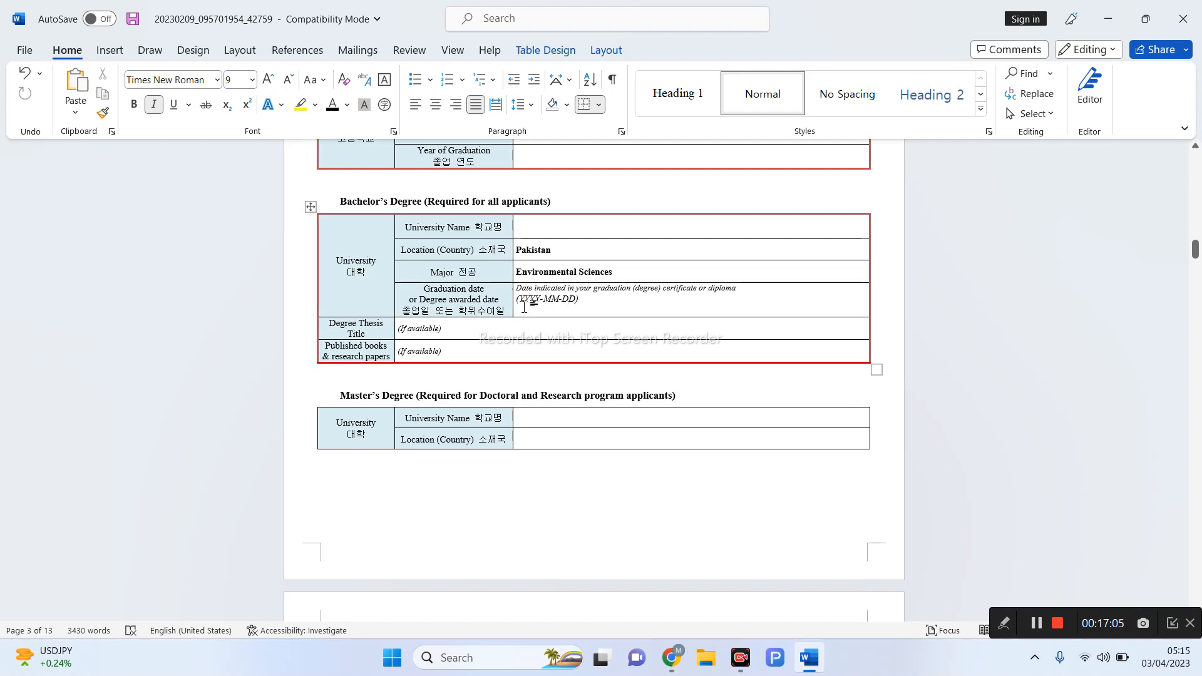
pyautogui.click(581, 300)
pyautogui.press('BackSpace')
pyautogui.press('BackSpace')
pyautogui.press('BackSpace')
pyautogui.press('BackSpace')
pyautogui.press('BackSpace')
pyautogui.press('BackSpace')
pyautogui.press('BackSpace')
pyautogui.press('BackSpace')
pyautogui.write('2020-08-10')
pyautogui.moveTo(451, 329); pyautogui.dragTo(490, 338)
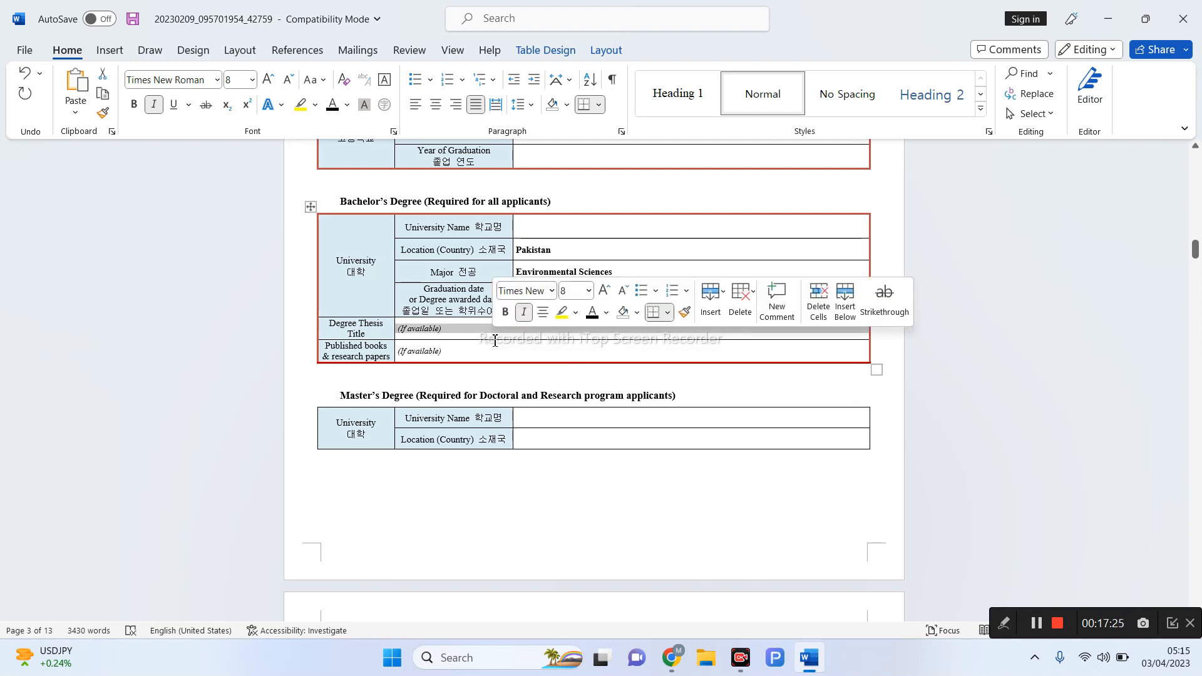
pyautogui.click(460, 349)
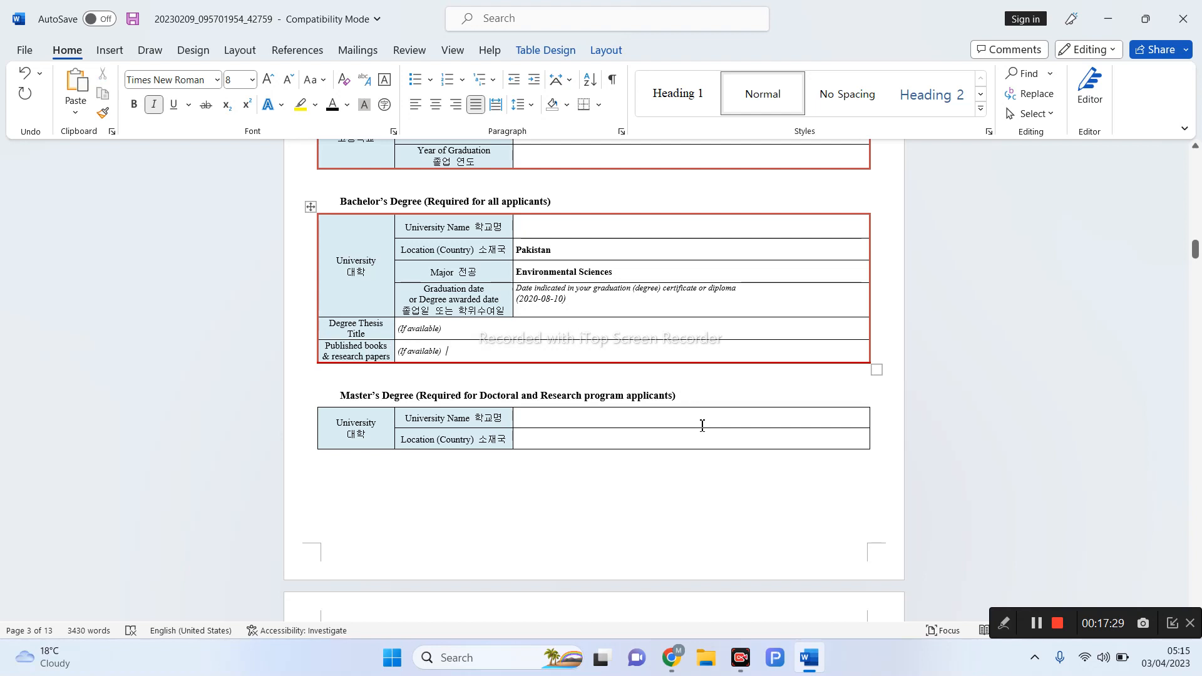
pyautogui.click(1004, 624)
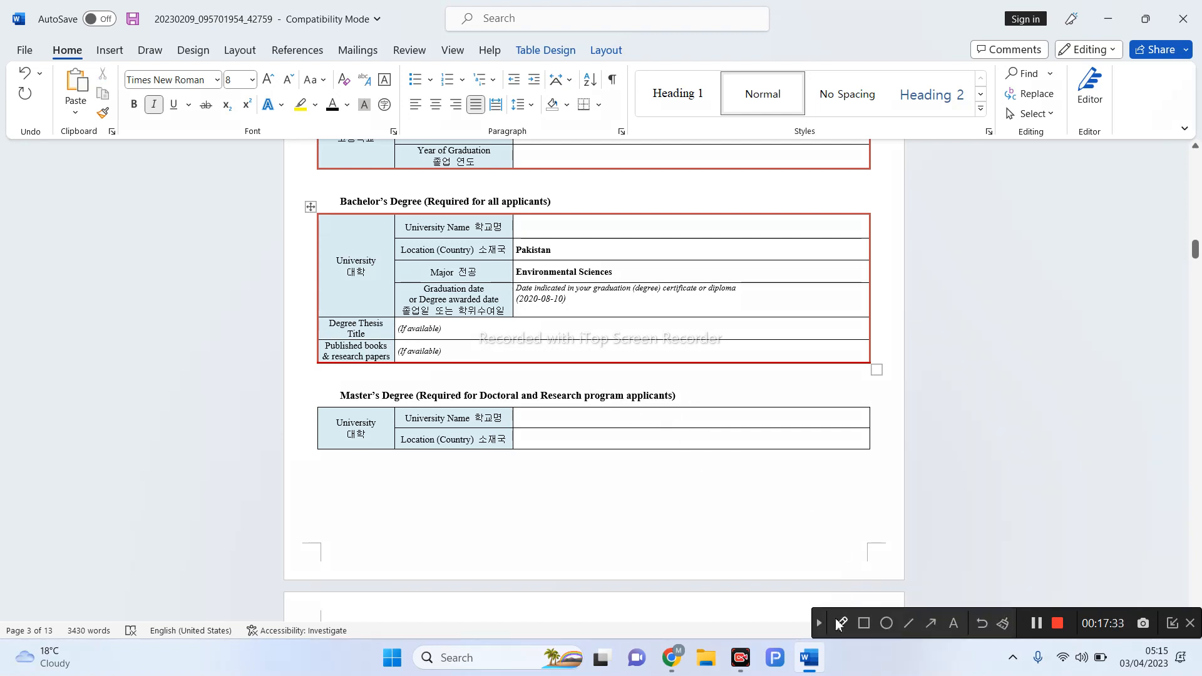
pyautogui.click(835, 619)
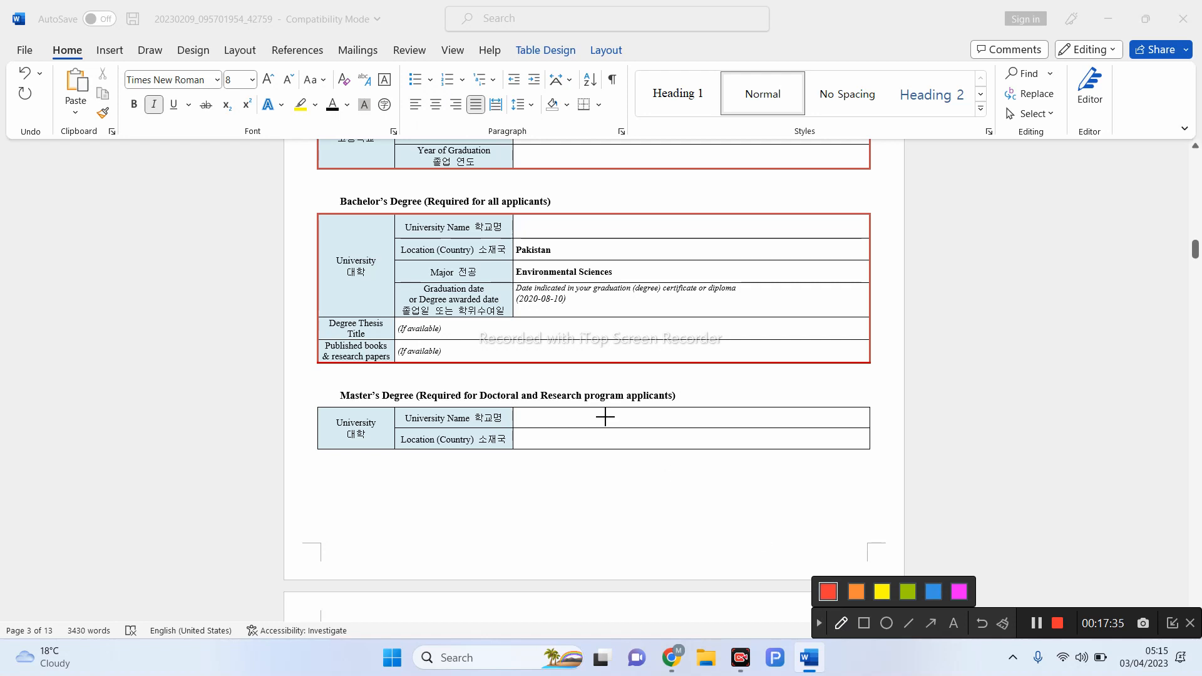
pyautogui.moveTo(528, 330)
pyautogui.mouseDown()
pyautogui.moveTo(531, 343)
pyautogui.moveTo(556, 342)
pyautogui.moveTo(539, 326)
pyautogui.moveTo(559, 327)
pyautogui.moveTo(571, 351)
pyautogui.moveTo(583, 327)
pyautogui.moveTo(568, 338)
pyautogui.mouseUp()
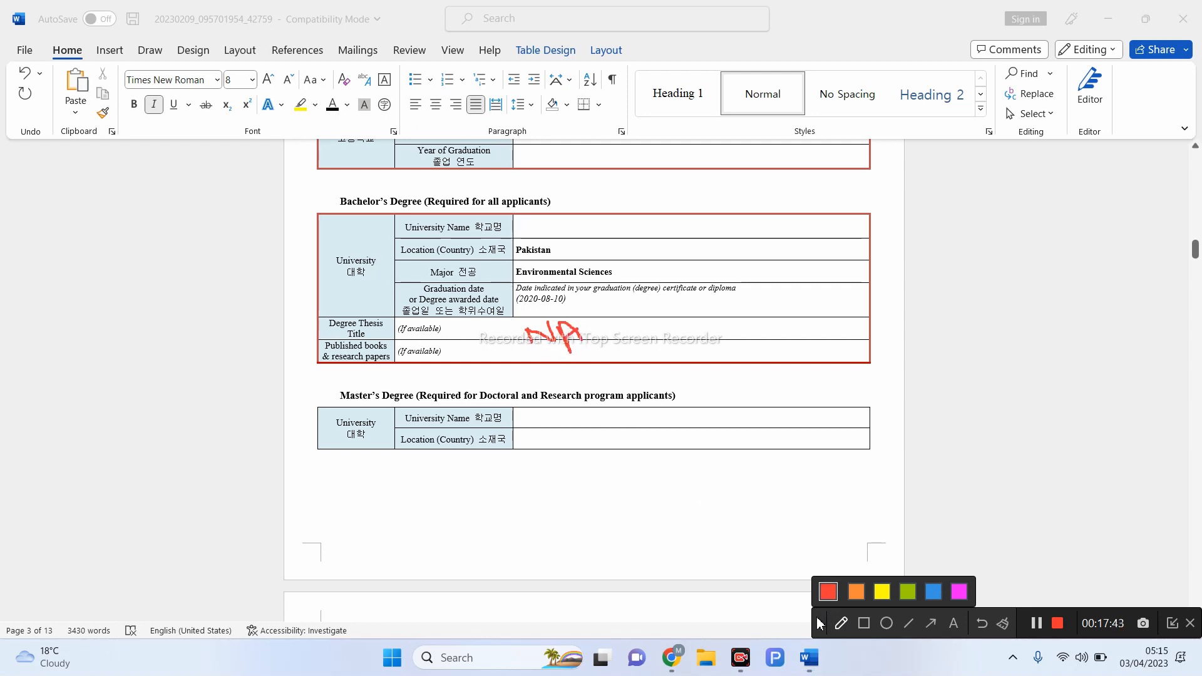
pyautogui.click(818, 625)
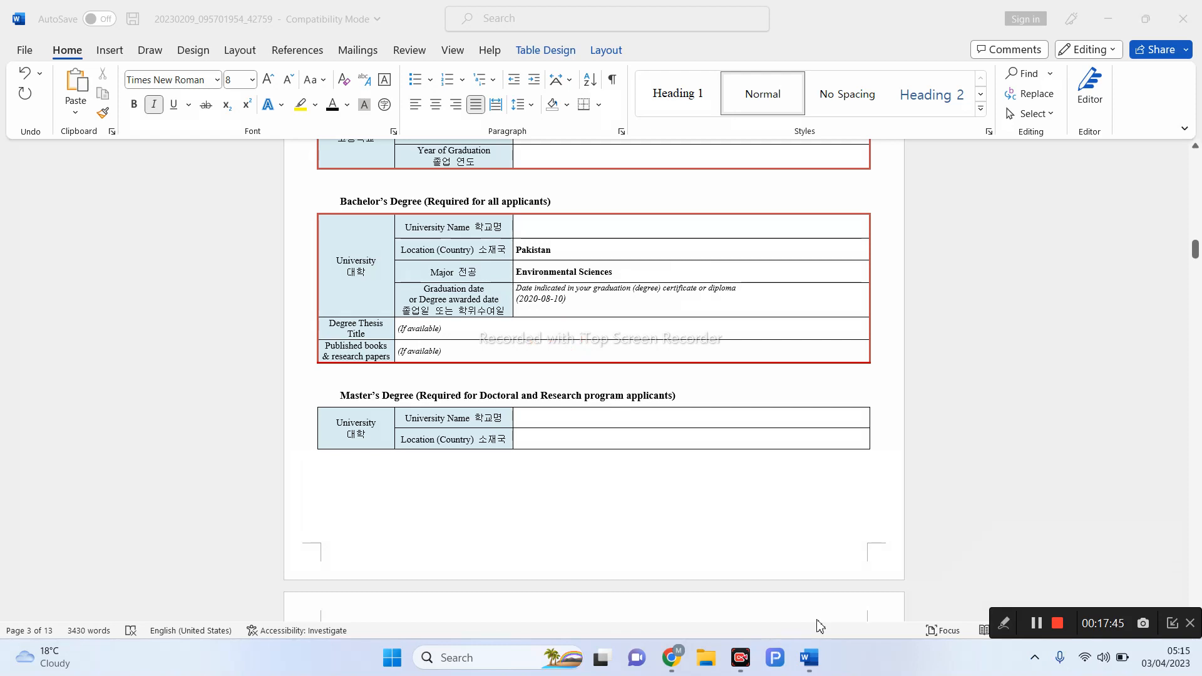
pyautogui.scroll(-4, 805, 531)
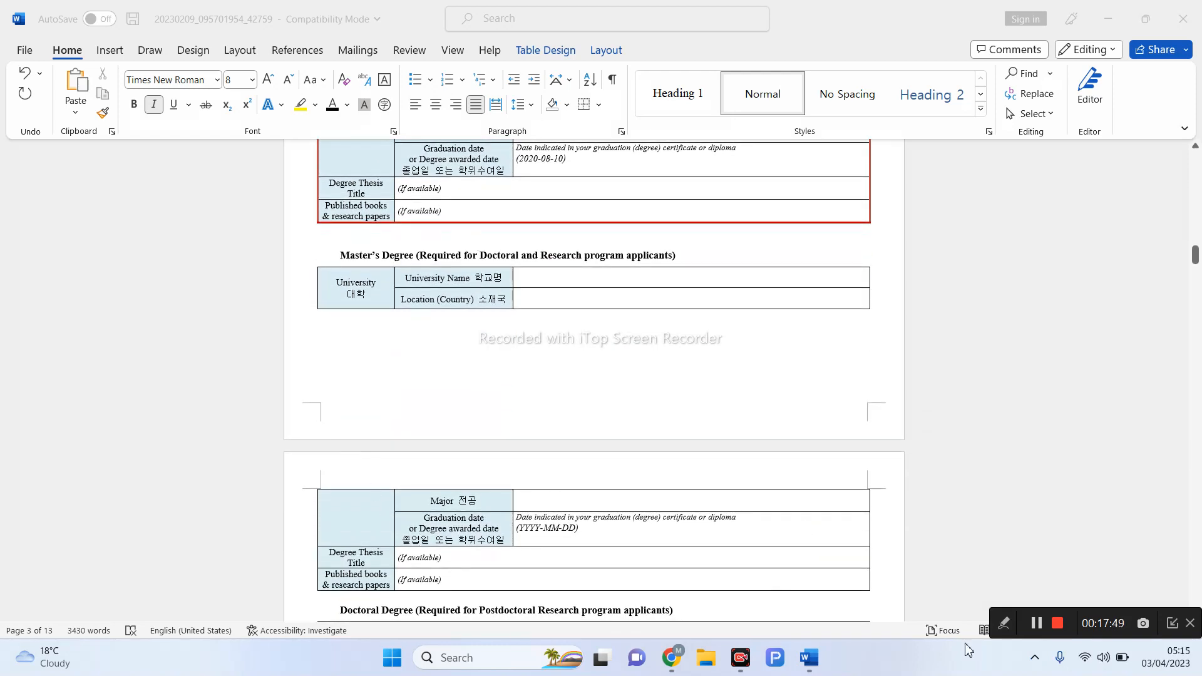
pyautogui.scroll(-2, 974, 394)
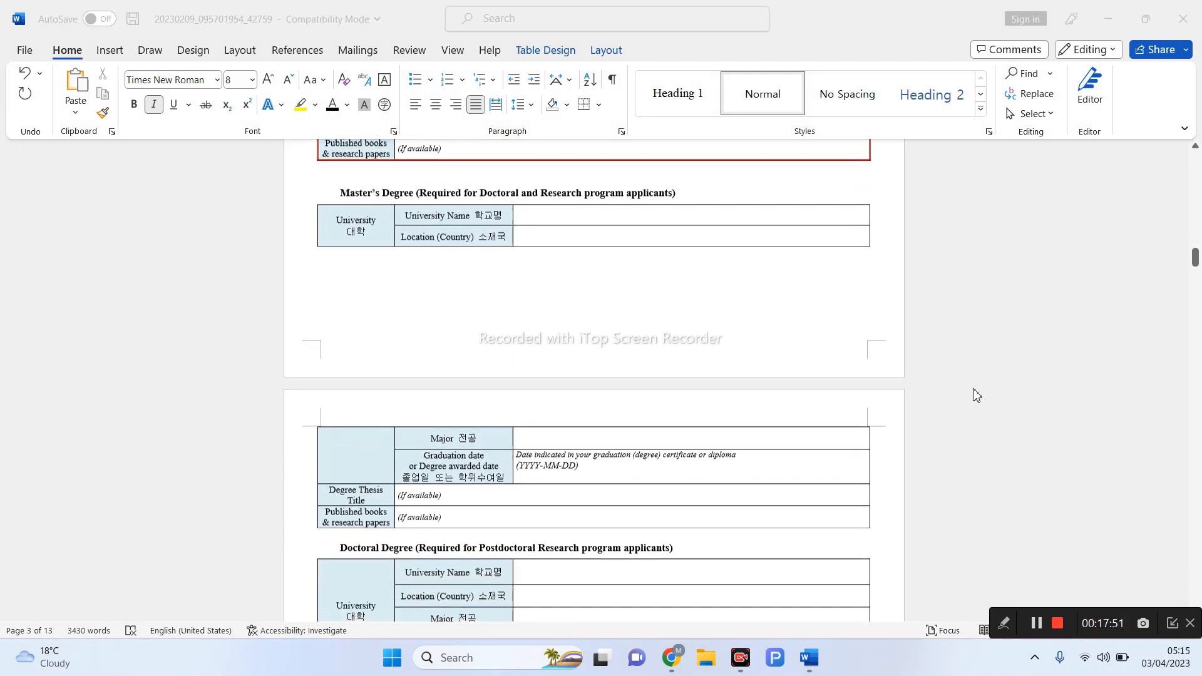
pyautogui.click(1006, 622)
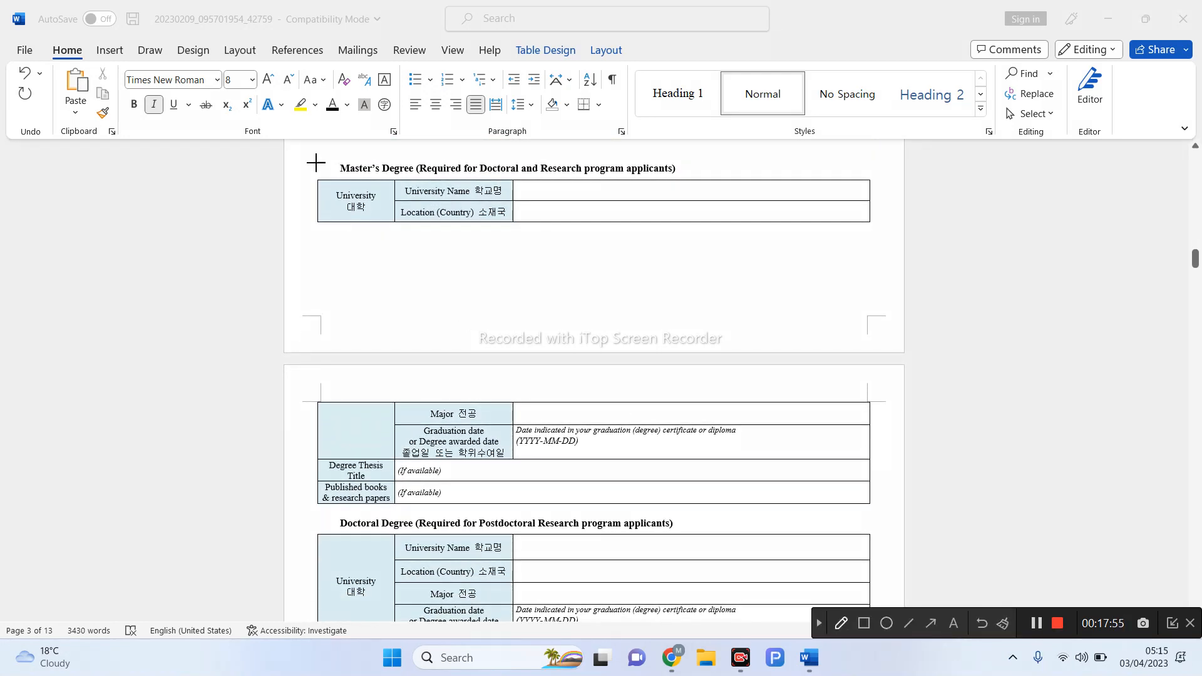
pyautogui.moveTo(315, 161)
pyautogui.mouseDown()
pyautogui.moveTo(374, 514)
pyautogui.moveTo(769, 493)
pyautogui.moveTo(770, 255)
pyautogui.moveTo(616, 149)
pyautogui.moveTo(439, 152)
pyautogui.moveTo(319, 176)
pyautogui.mouseUp()
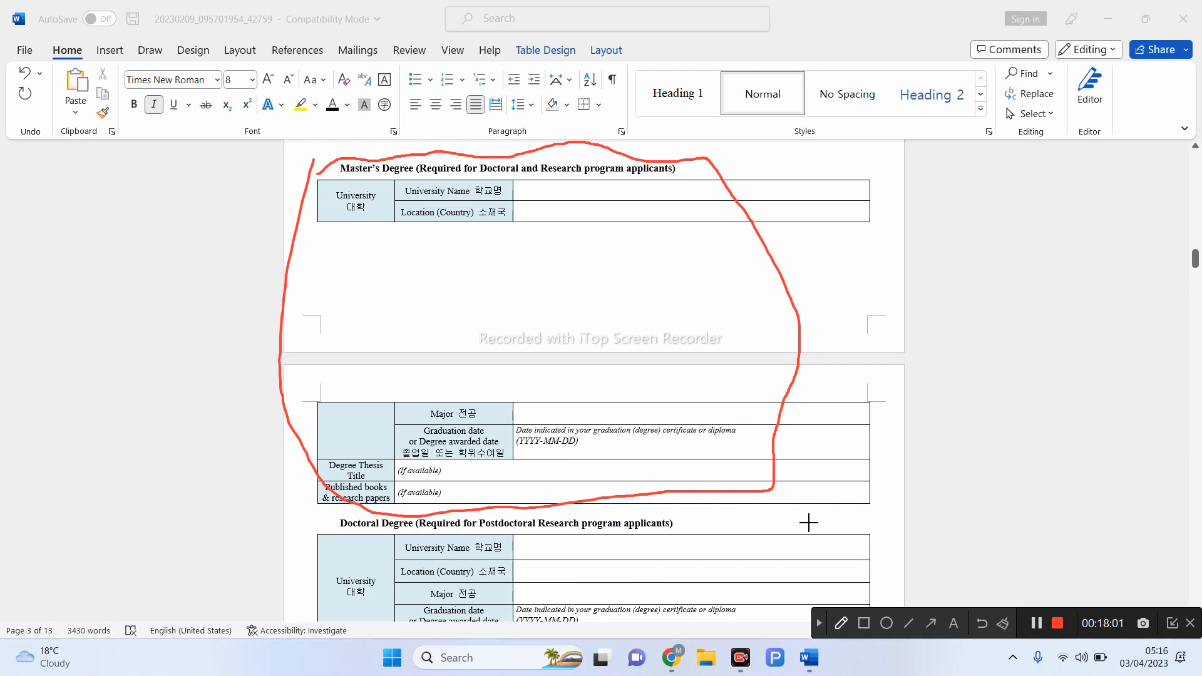
pyautogui.moveTo(279, 534); pyautogui.dragTo(356, 523)
pyautogui.moveTo(523, 194); pyautogui.dragTo(617, 203)
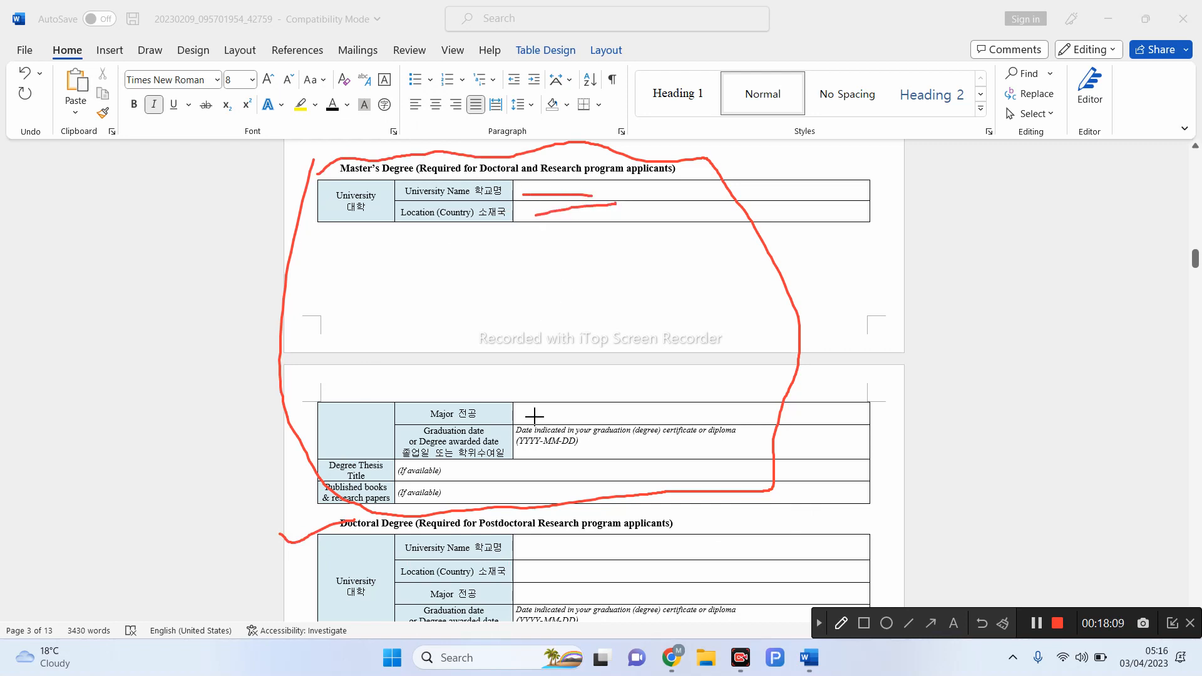
pyautogui.moveTo(531, 413); pyautogui.dragTo(626, 399)
pyautogui.moveTo(532, 454); pyautogui.dragTo(618, 447)
pyautogui.moveTo(461, 474); pyautogui.dragTo(511, 466)
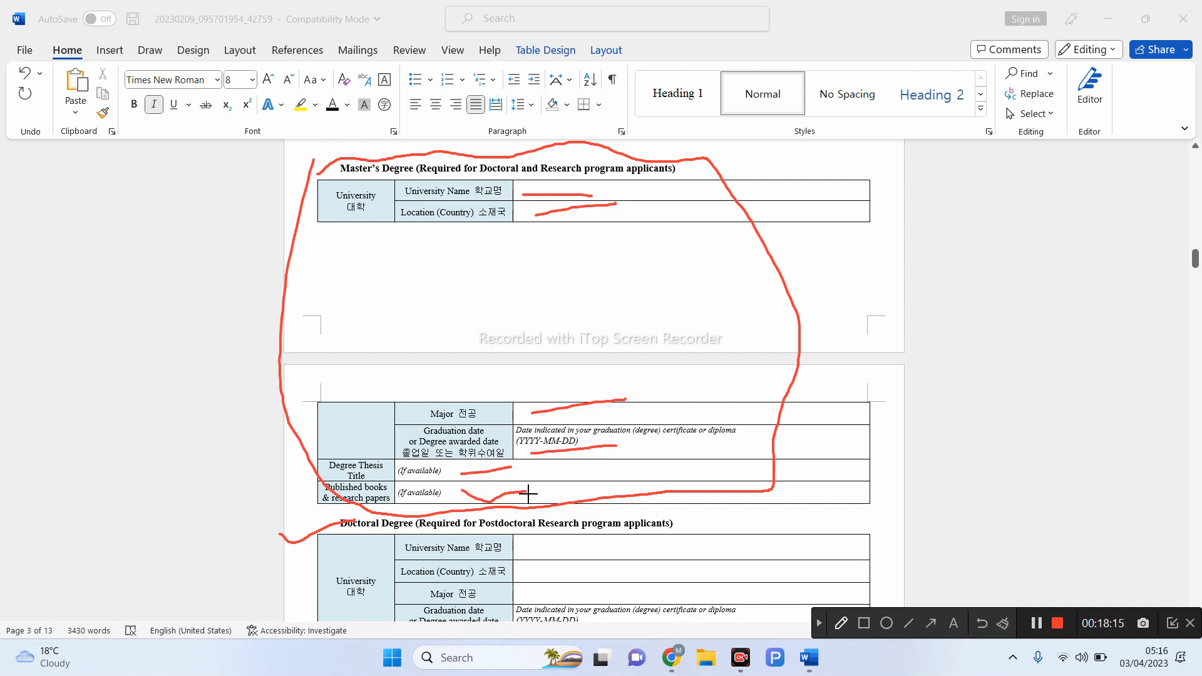
pyautogui.click(820, 624)
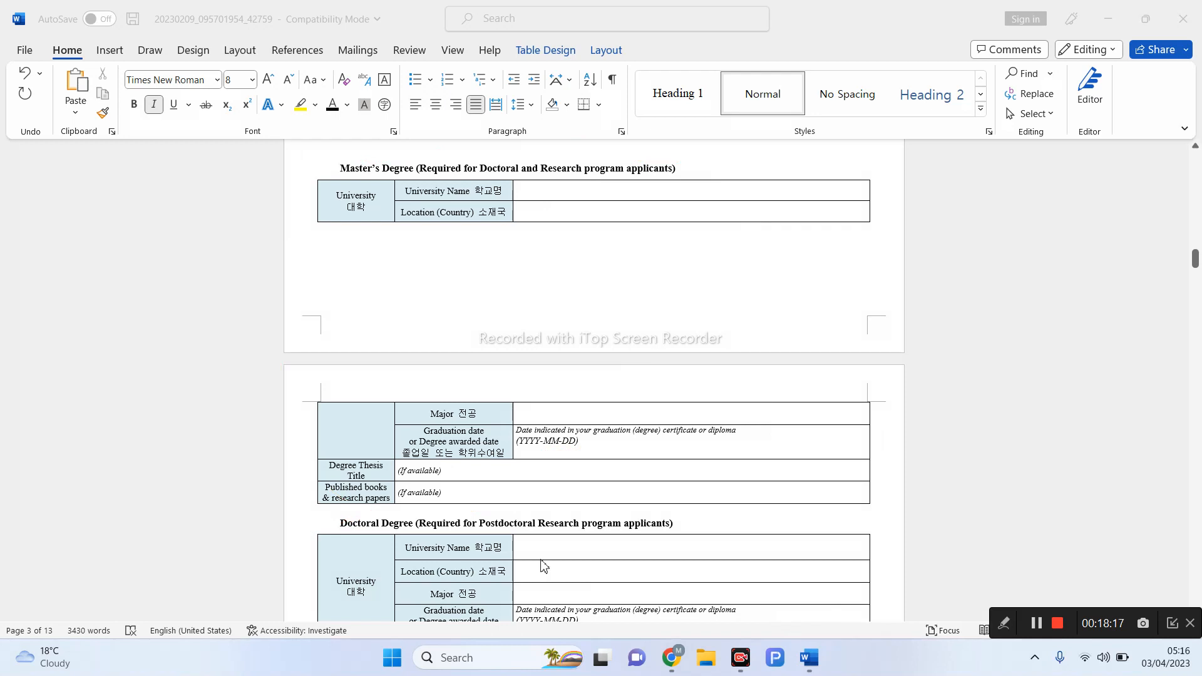
# - Type the applicant's name after '1.' in Published books and make it bold and underlined
pyautogui.click(456, 494)
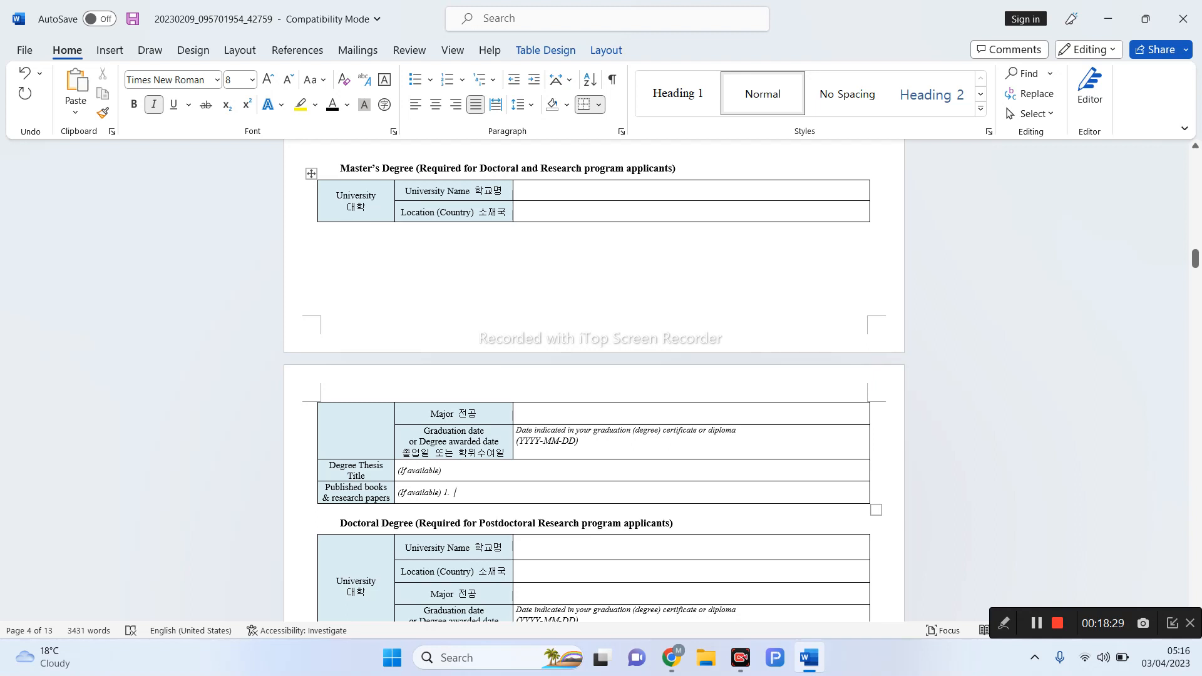
pyautogui.click(499, 500)
pyautogui.doubleClick(457, 499)
pyautogui.moveTo(457, 499); pyautogui.dragTo(504, 494)
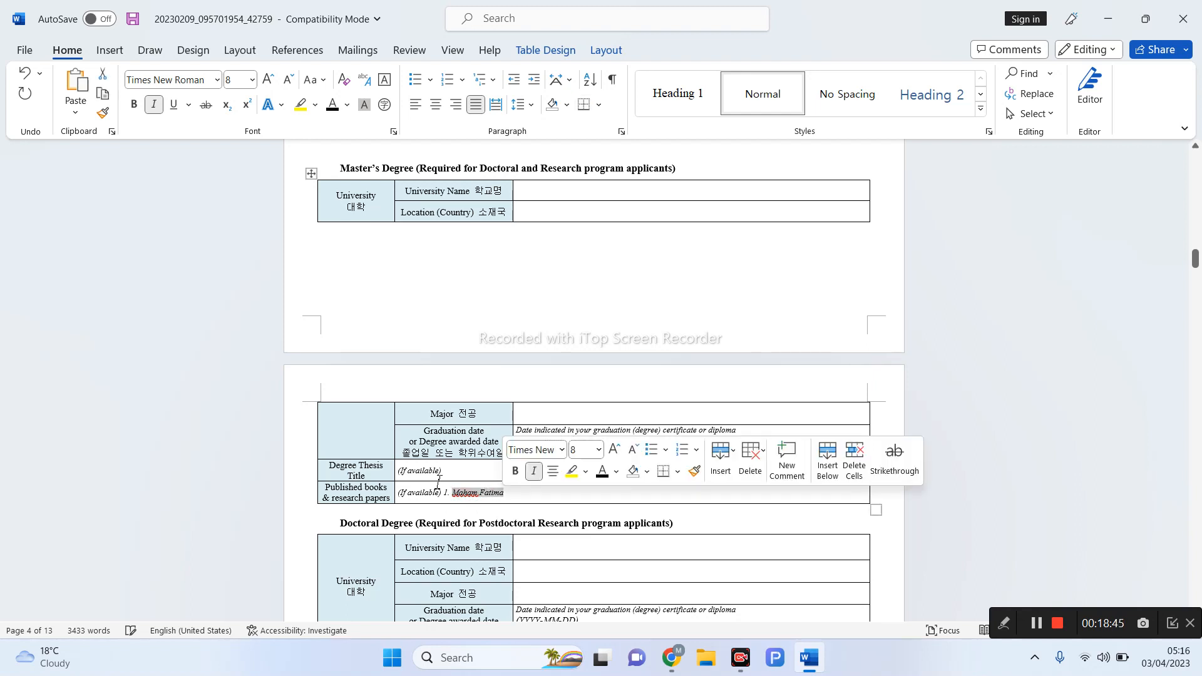
pyautogui.click(133, 112)
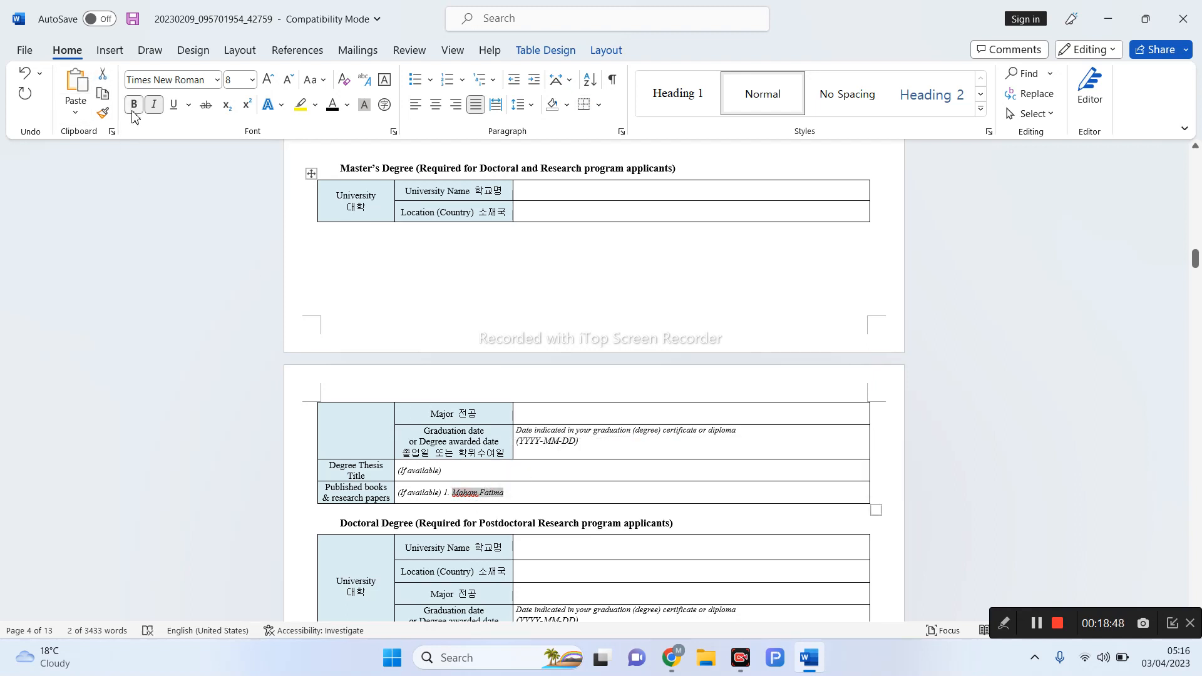
pyautogui.click(175, 108)
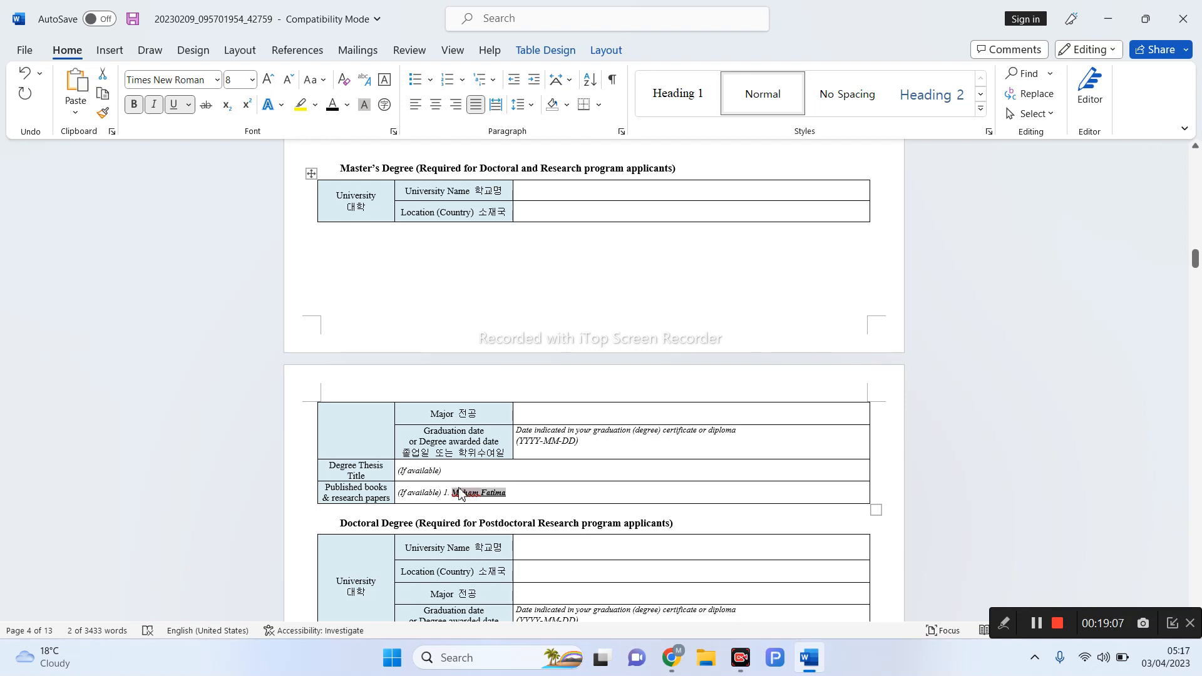
# - Add a new line numbered 2 below the first published work
pyautogui.click(532, 494)
pyautogui.scroll(-3, 564, 513)
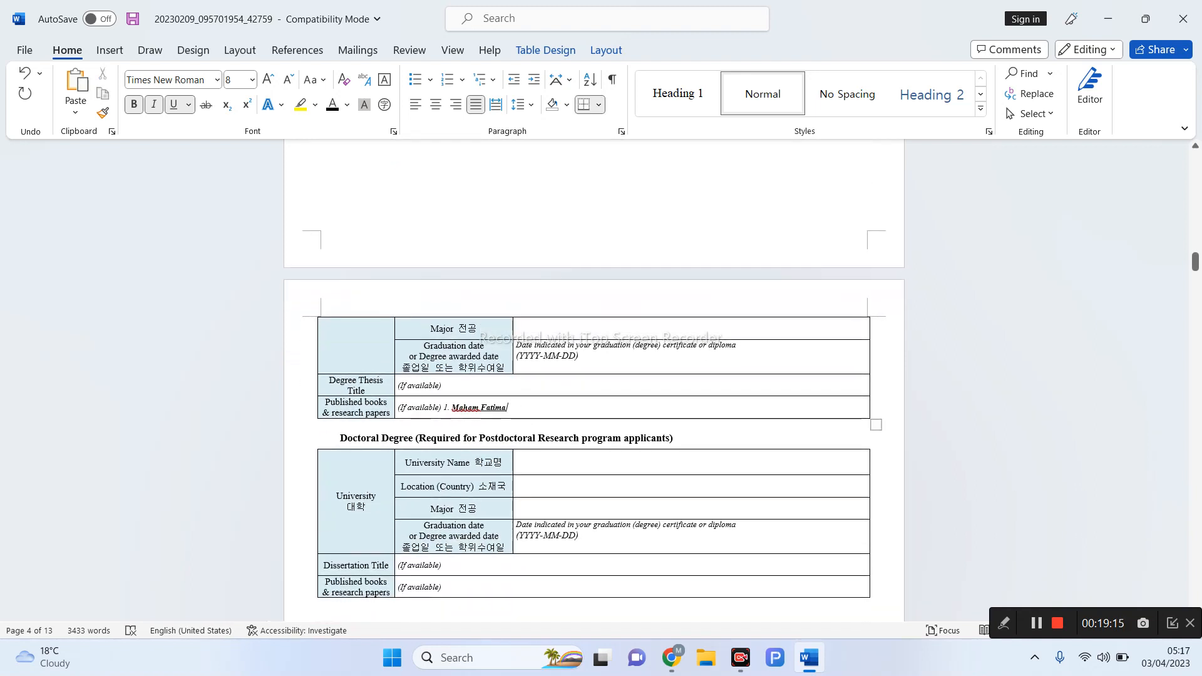
pyautogui.press('Return')
pyautogui.write('2.')
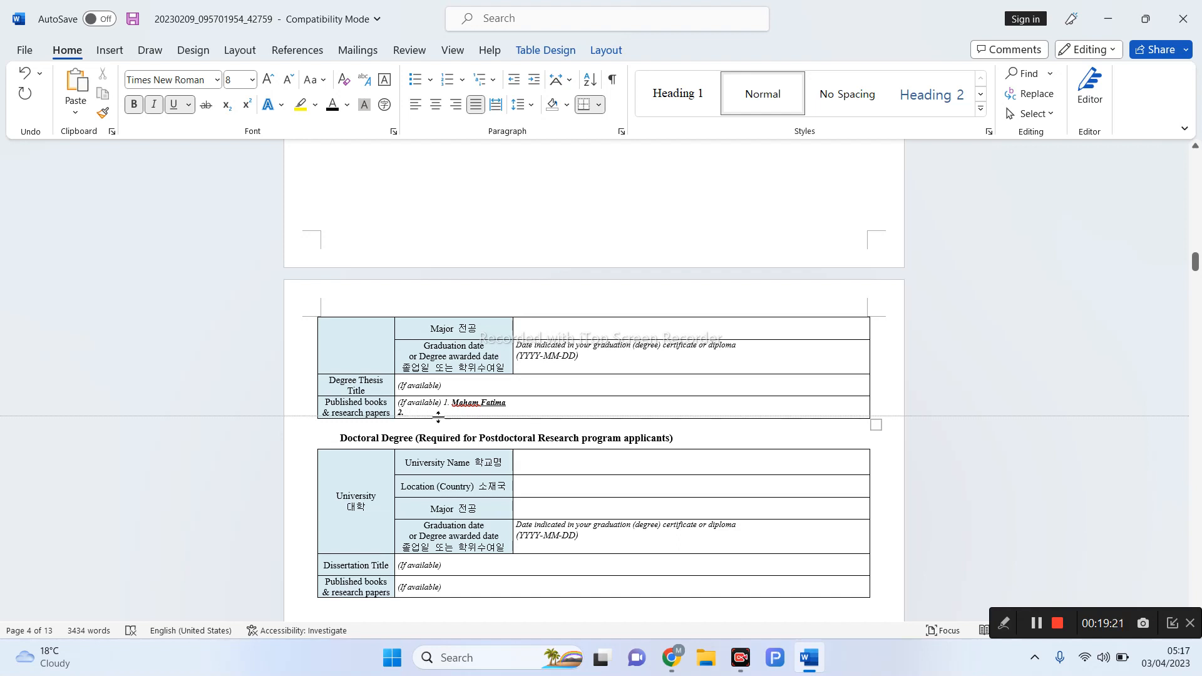
# - Mark the published work and doctoral table in red ink, then move to the section 8 CGPA table
pyautogui.click(1004, 624)
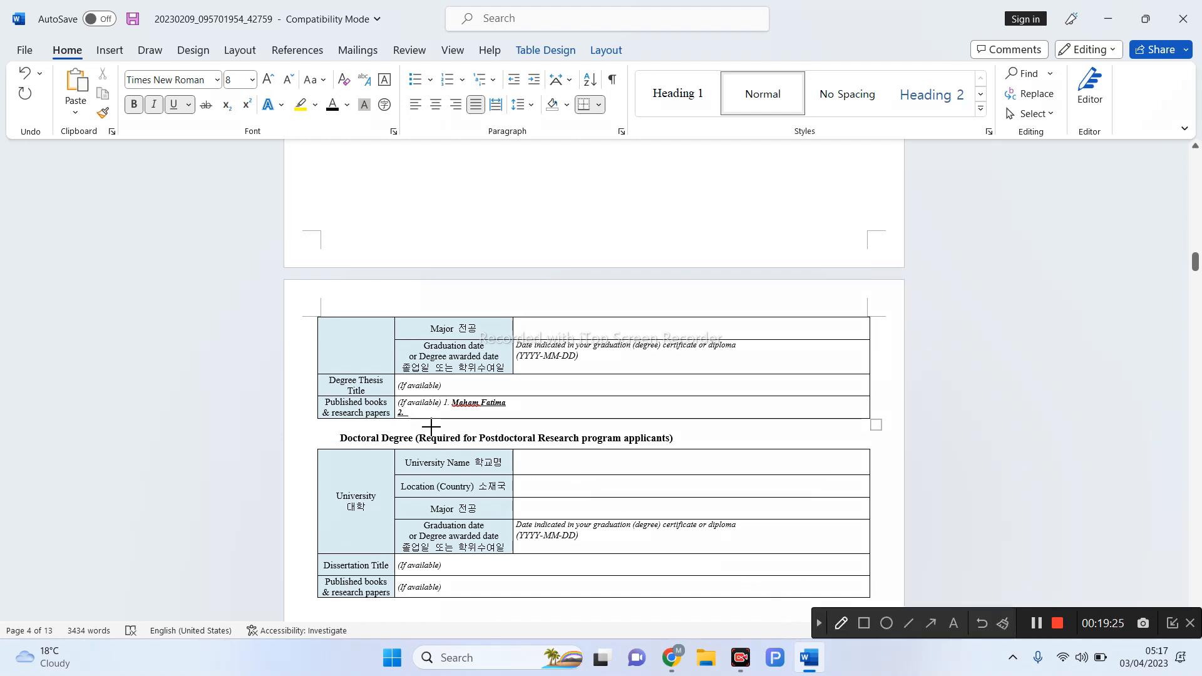
pyautogui.moveTo(434, 412); pyautogui.dragTo(529, 404)
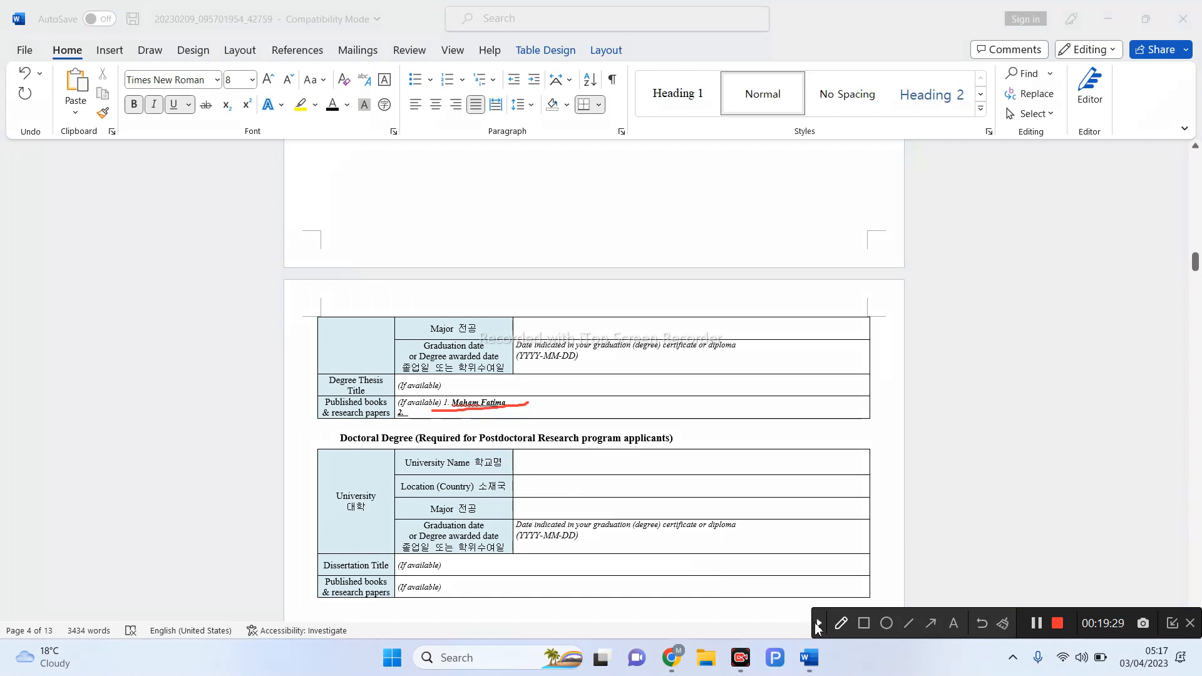
pyautogui.click(817, 624)
pyautogui.scroll(-3, 787, 564)
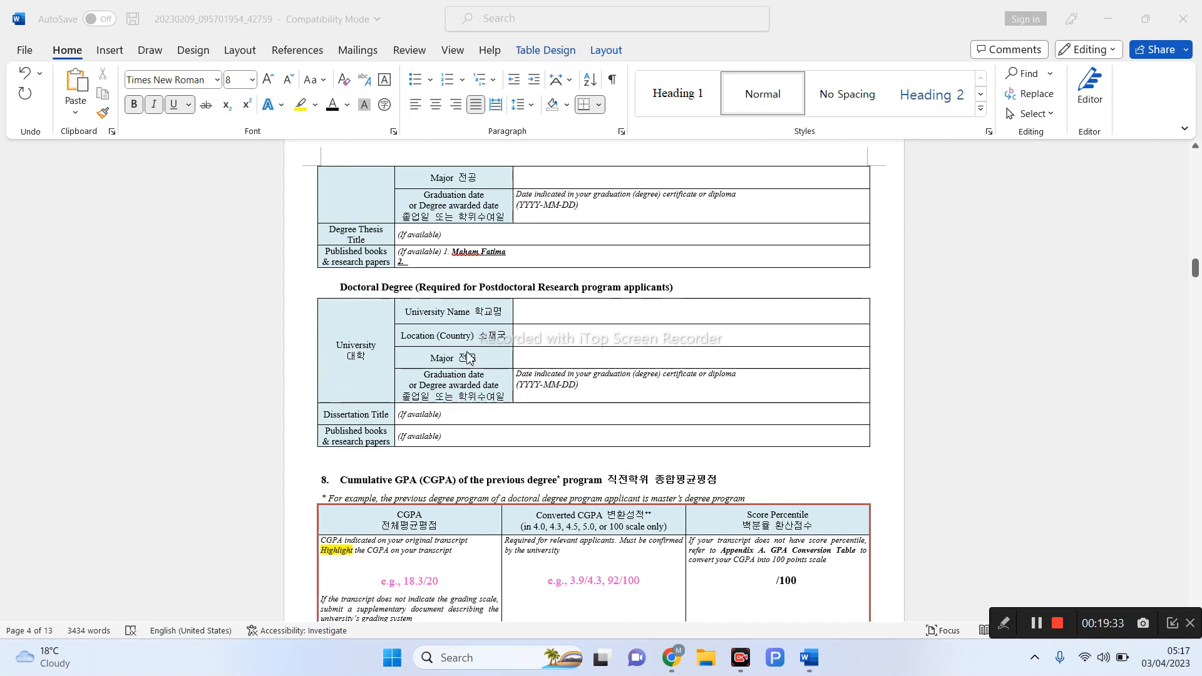
pyautogui.click(1003, 623)
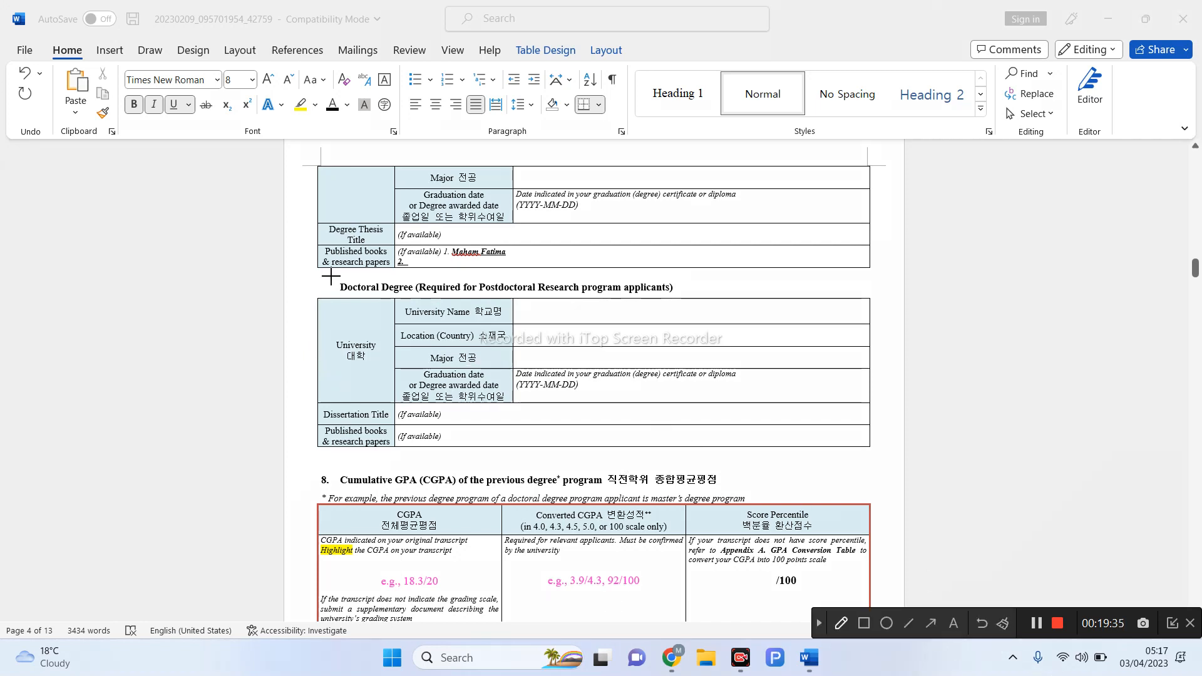
pyautogui.moveTo(313, 292)
pyautogui.mouseDown()
pyautogui.moveTo(311, 342)
pyautogui.moveTo(583, 467)
pyautogui.moveTo(688, 366)
pyautogui.moveTo(310, 302)
pyautogui.mouseUp()
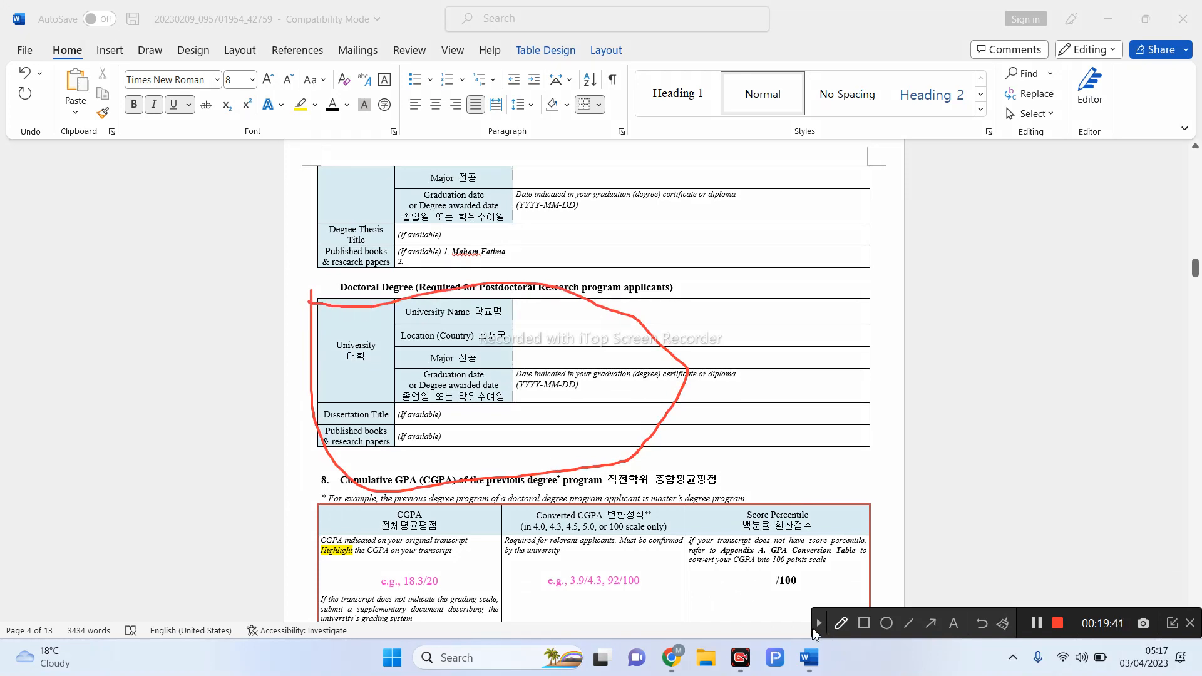
pyautogui.click(818, 624)
pyautogui.scroll(-4, 840, 589)
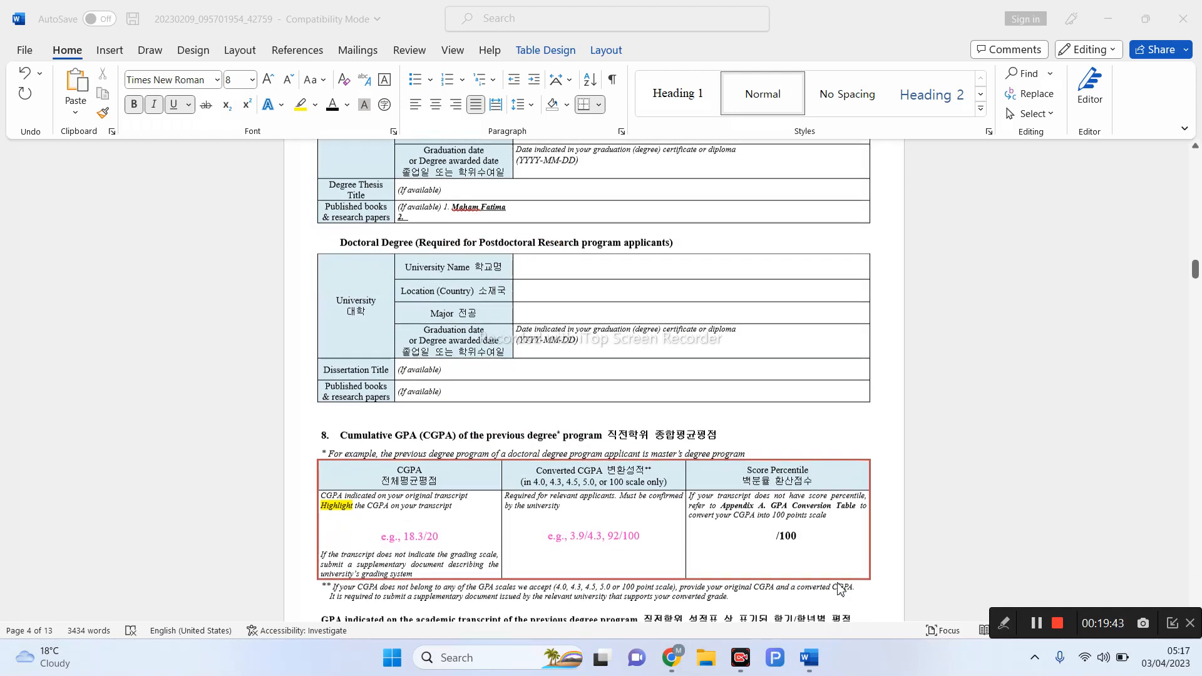
pyautogui.click(444, 403)
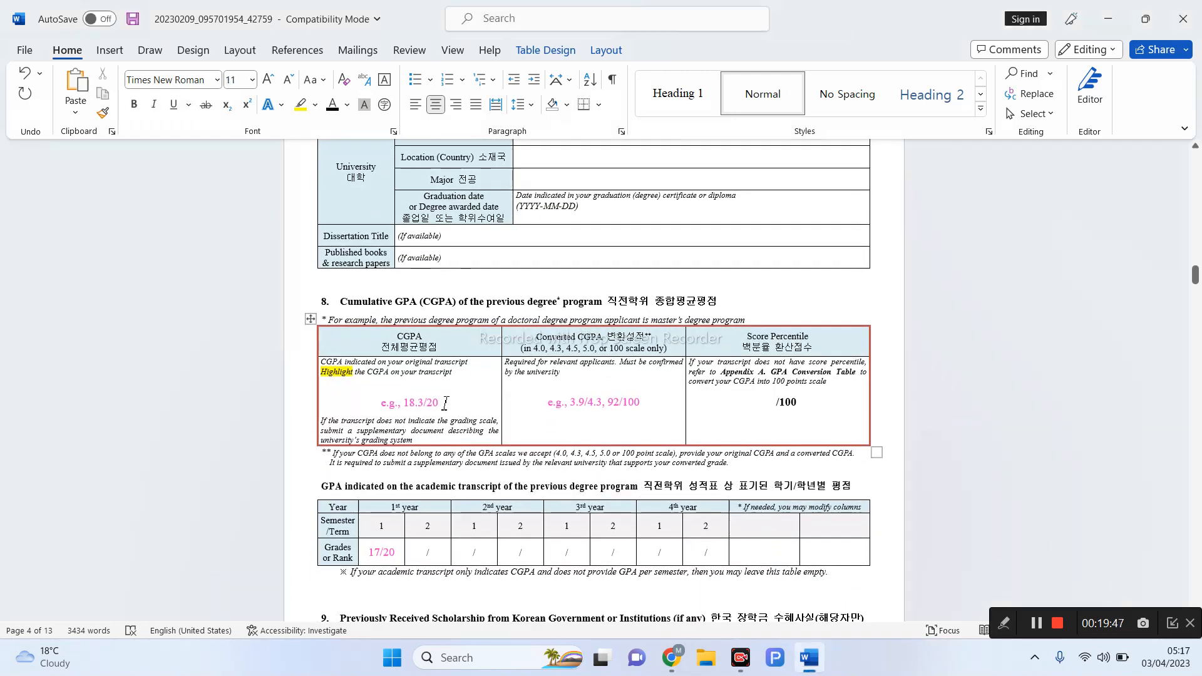
# - Erase the CGPA example and annotate the accepted GPA scales note with a sample value
pyautogui.press('BackSpace')
pyautogui.press('BackSpace')
pyautogui.press('BackSpace')
pyautogui.press('BackSpace')
pyautogui.press('BackSpace')
pyautogui.press('BackSpace')
pyautogui.press('BackSpace')
pyautogui.press('BackSpace')
pyautogui.press('BackSpace')
pyautogui.press('BackSpace')
pyautogui.press('BackSpace')
pyautogui.press('BackSpace')
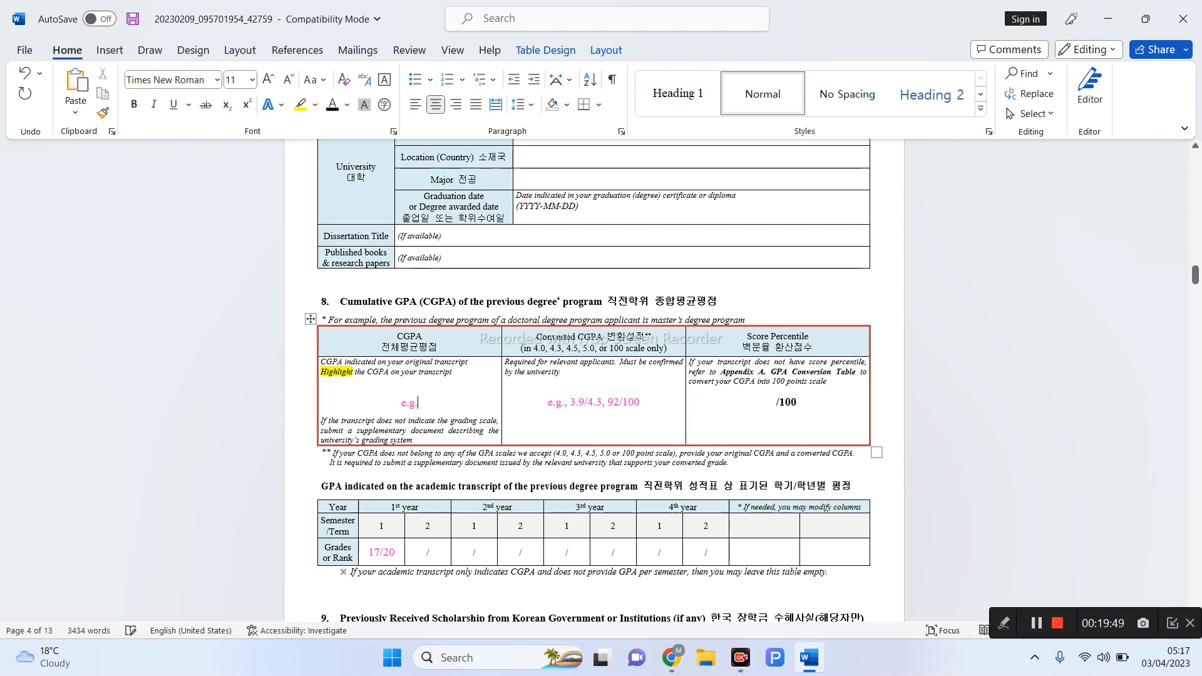
pyautogui.press('BackSpace')
pyautogui.scroll(-3, 1015, 589)
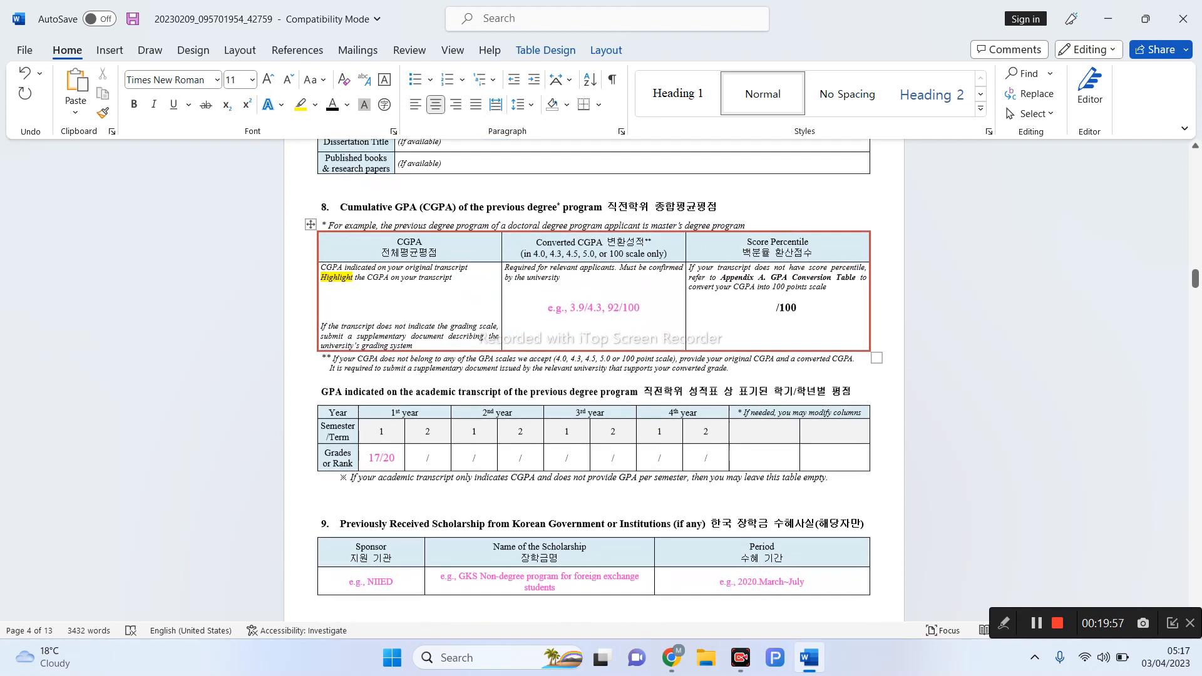
pyautogui.click(1005, 621)
pyautogui.moveTo(563, 368)
pyautogui.mouseDown()
pyautogui.moveTo(676, 362)
pyautogui.moveTo(663, 348)
pyautogui.moveTo(551, 358)
pyautogui.moveTo(560, 372)
pyautogui.mouseUp()
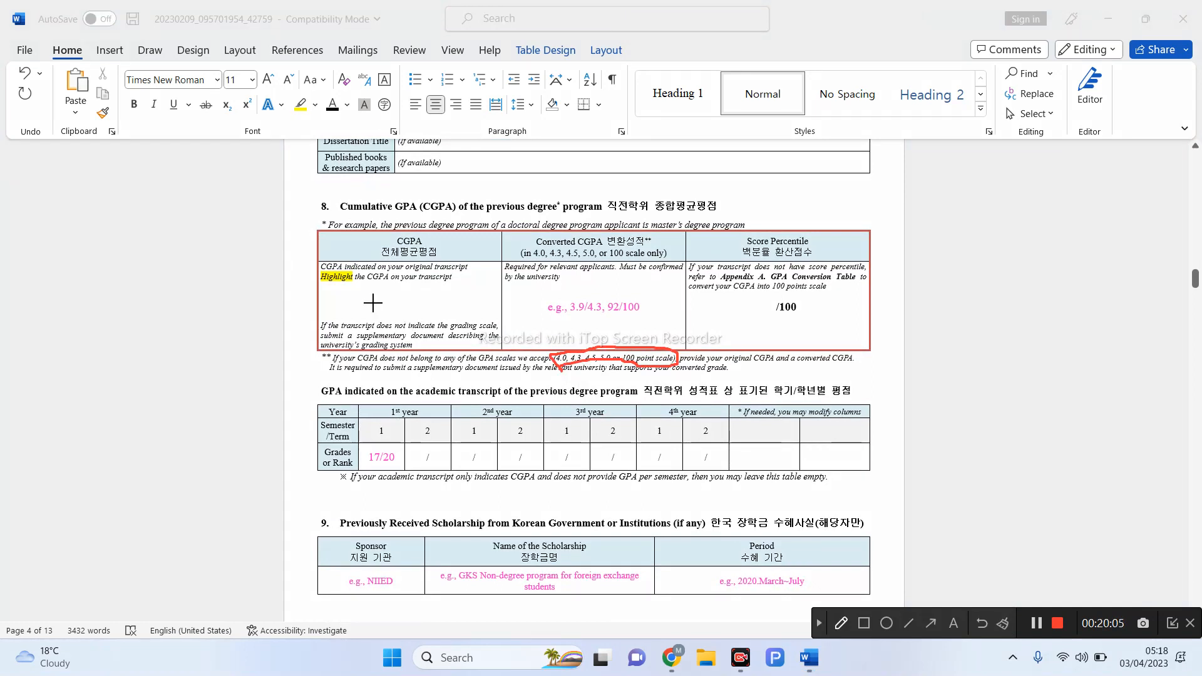
pyautogui.moveTo(363, 299)
pyautogui.mouseDown()
pyautogui.moveTo(393, 308)
pyautogui.moveTo(370, 324)
pyautogui.mouseUp()
pyautogui.click(401, 315)
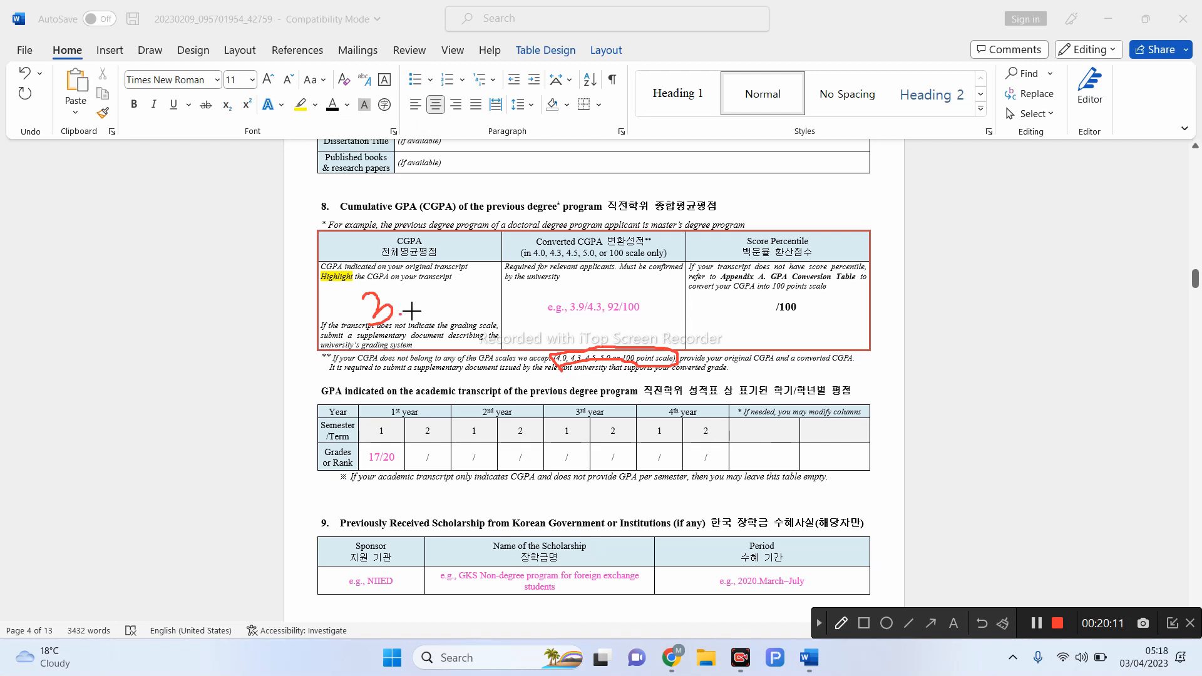
pyautogui.moveTo(414, 299)
pyautogui.mouseDown()
pyautogui.moveTo(421, 315)
pyautogui.moveTo(419, 302)
pyautogui.mouseUp()
pyautogui.click(817, 622)
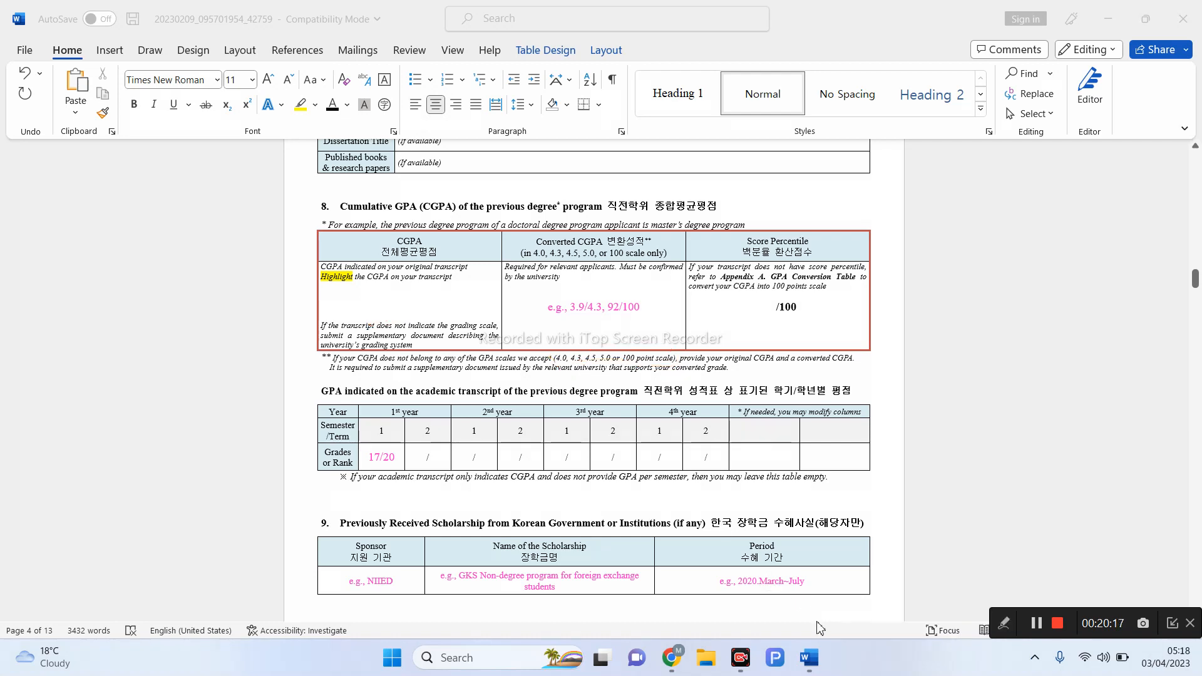
# - Enter 3.8/4.00 in the CGPA cell with black font colour
pyautogui.click(389, 304)
pyautogui.write('3.8')
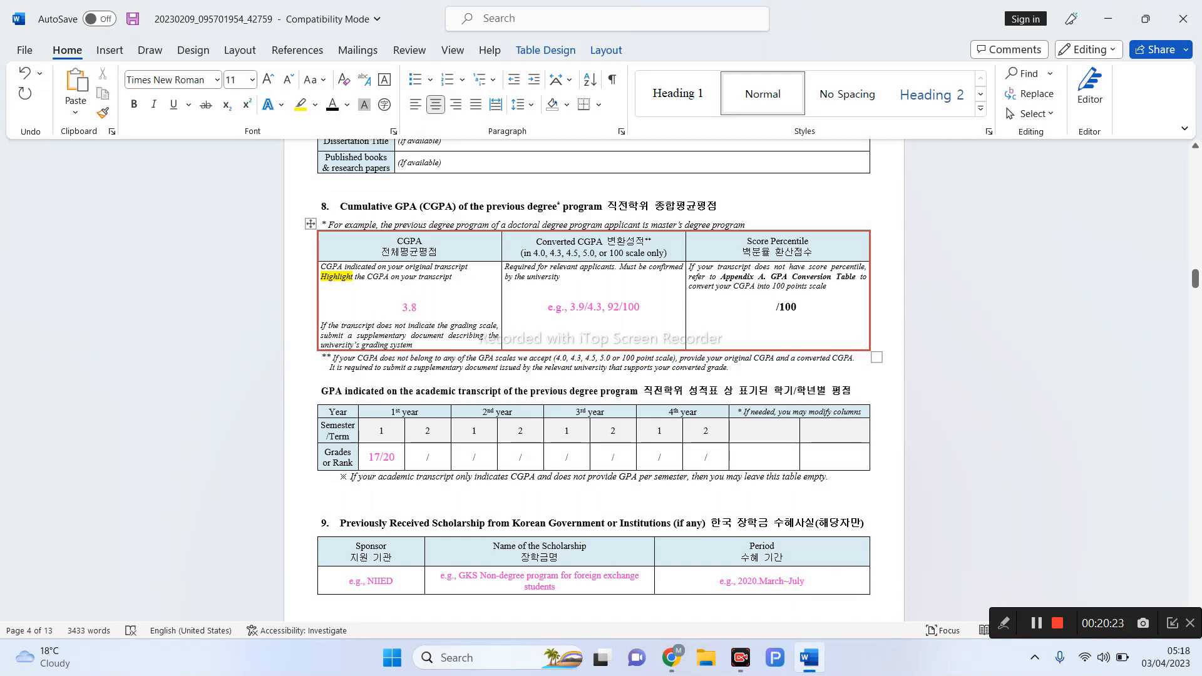
pyautogui.write('/4.00')
pyautogui.moveTo(433, 310); pyautogui.dragTo(388, 313)
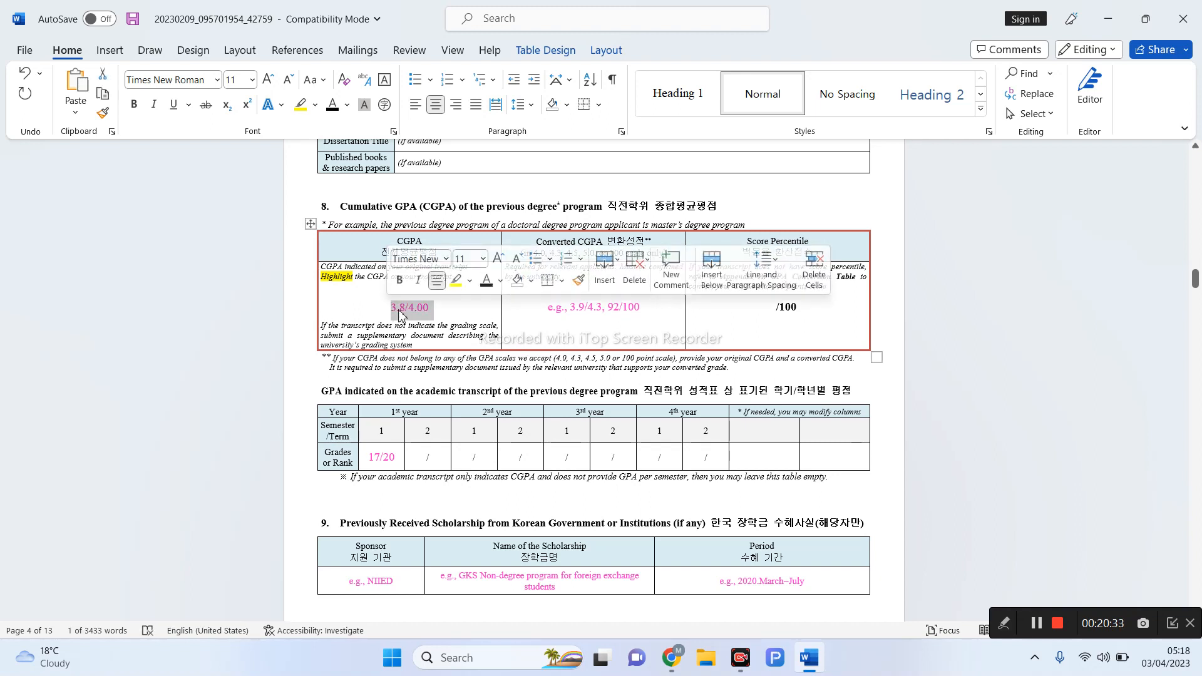
pyautogui.click(331, 108)
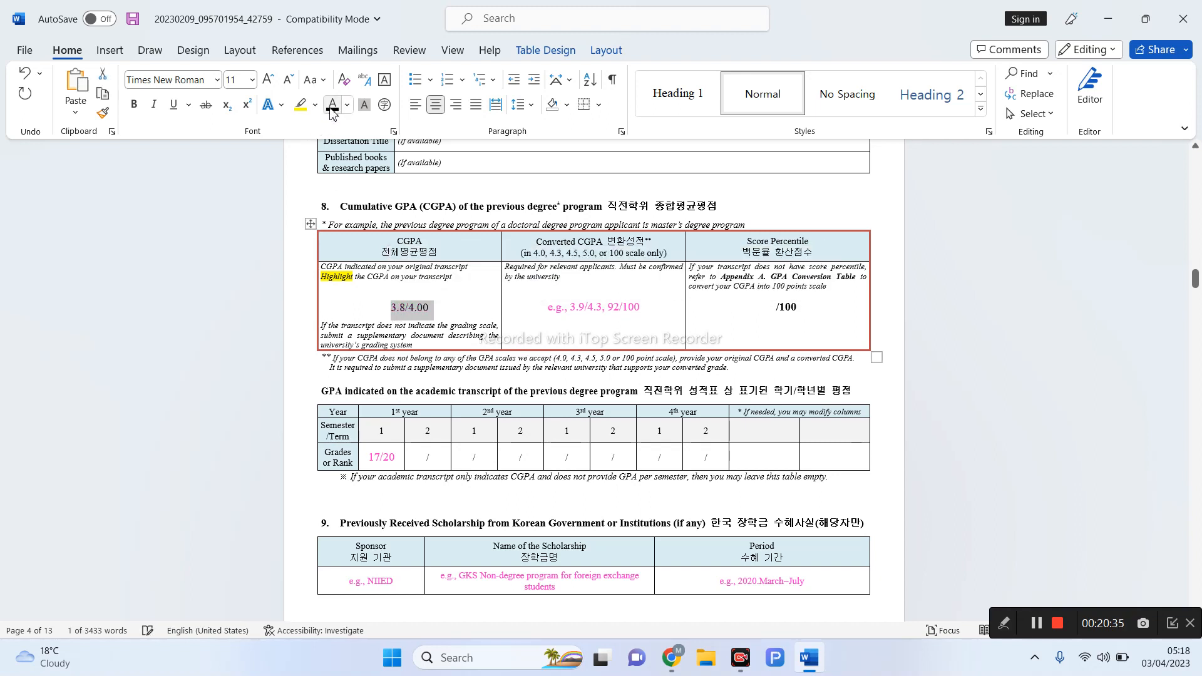
# - Replace the Converted CGPA example with NA
pyautogui.moveTo(637, 311); pyautogui.dragTo(547, 310)
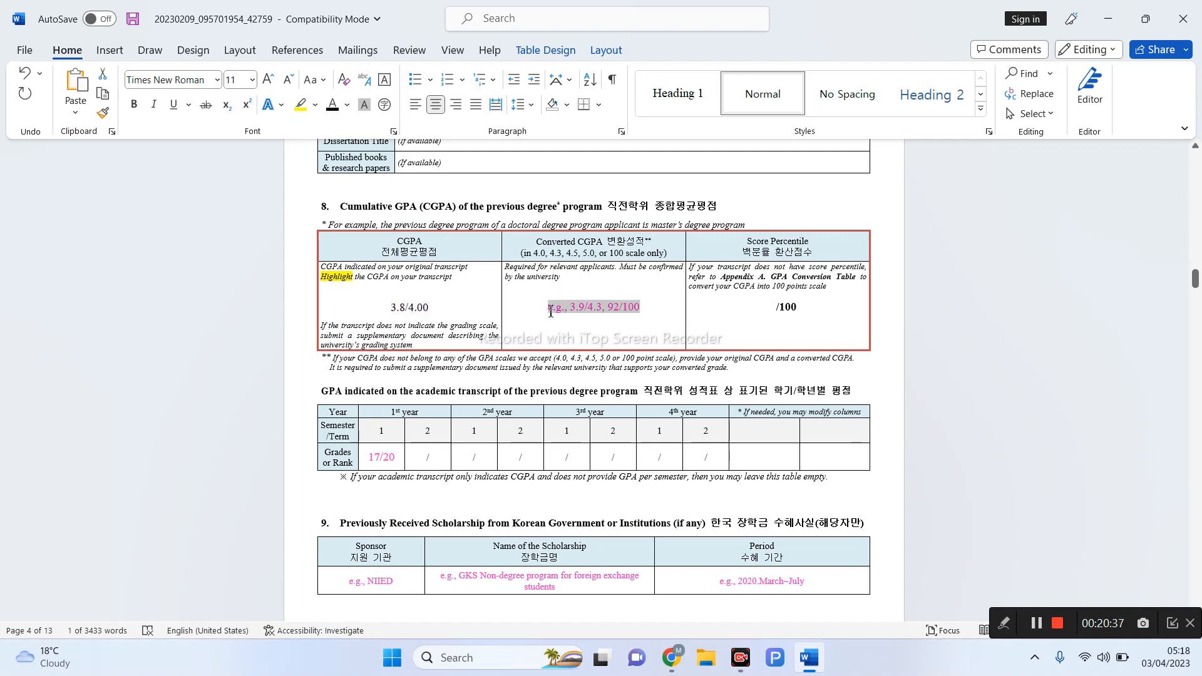
pyautogui.press('BackSpace')
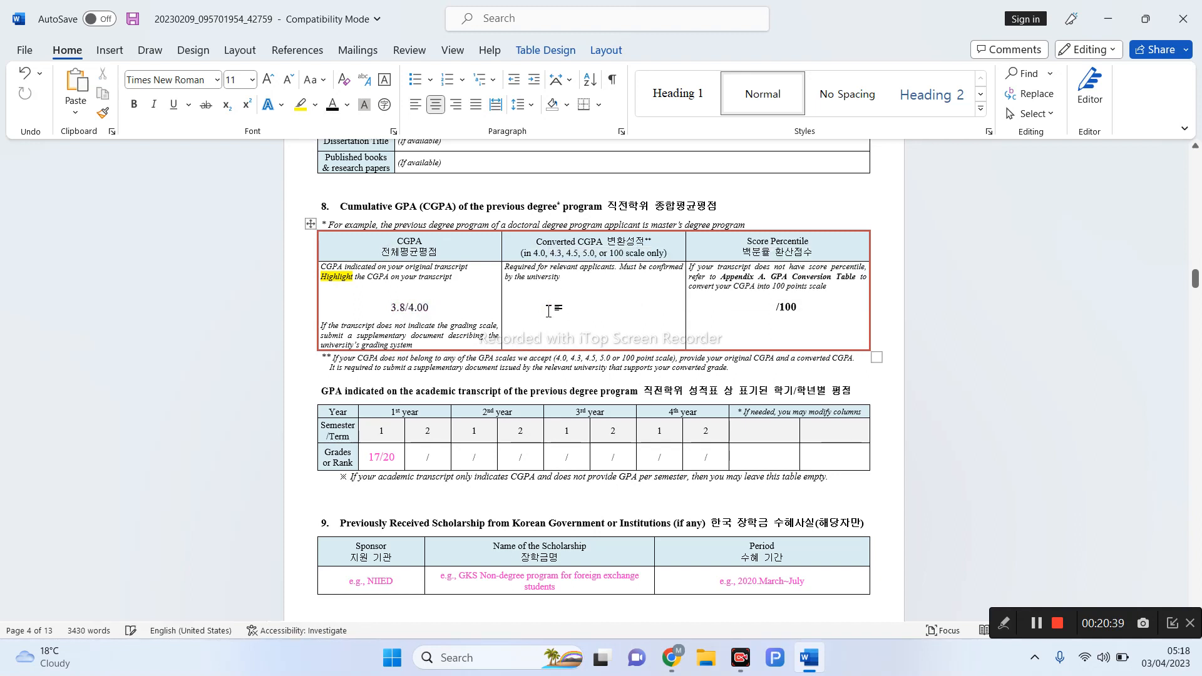
pyautogui.write('Na')
pyautogui.press('BackSpace')
pyautogui.write('A')
# - Enter 98 before /100 in the Score Percentile cell
pyautogui.doubleClick(593, 307)
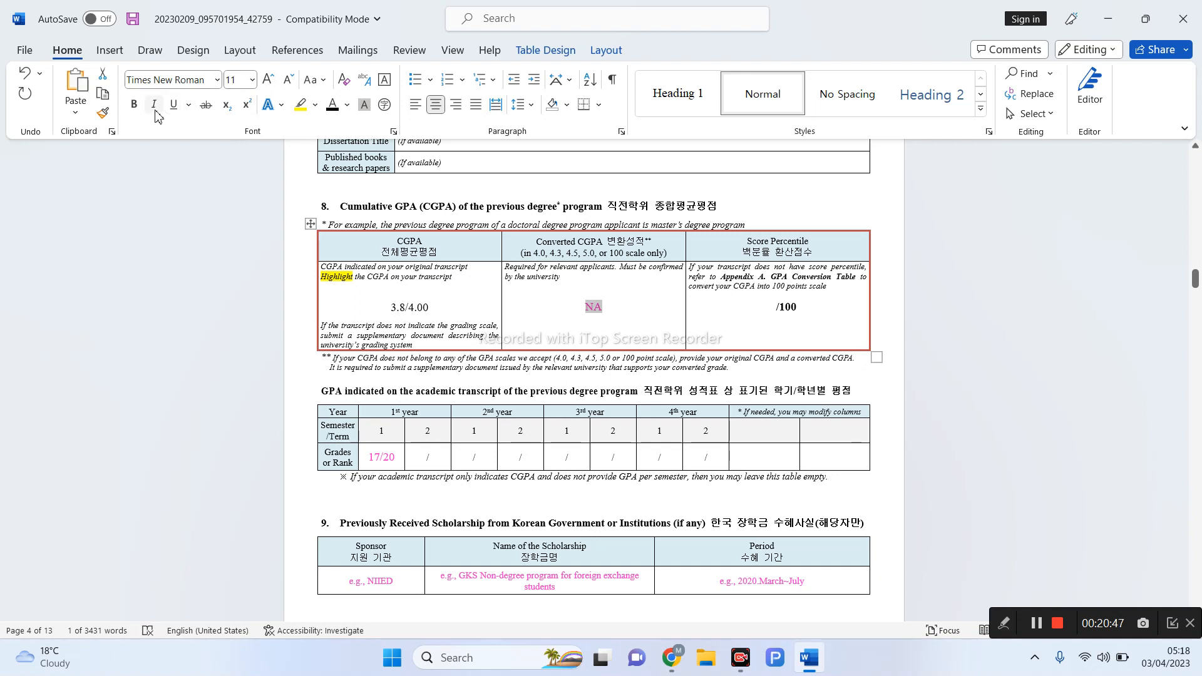
pyautogui.click(769, 308)
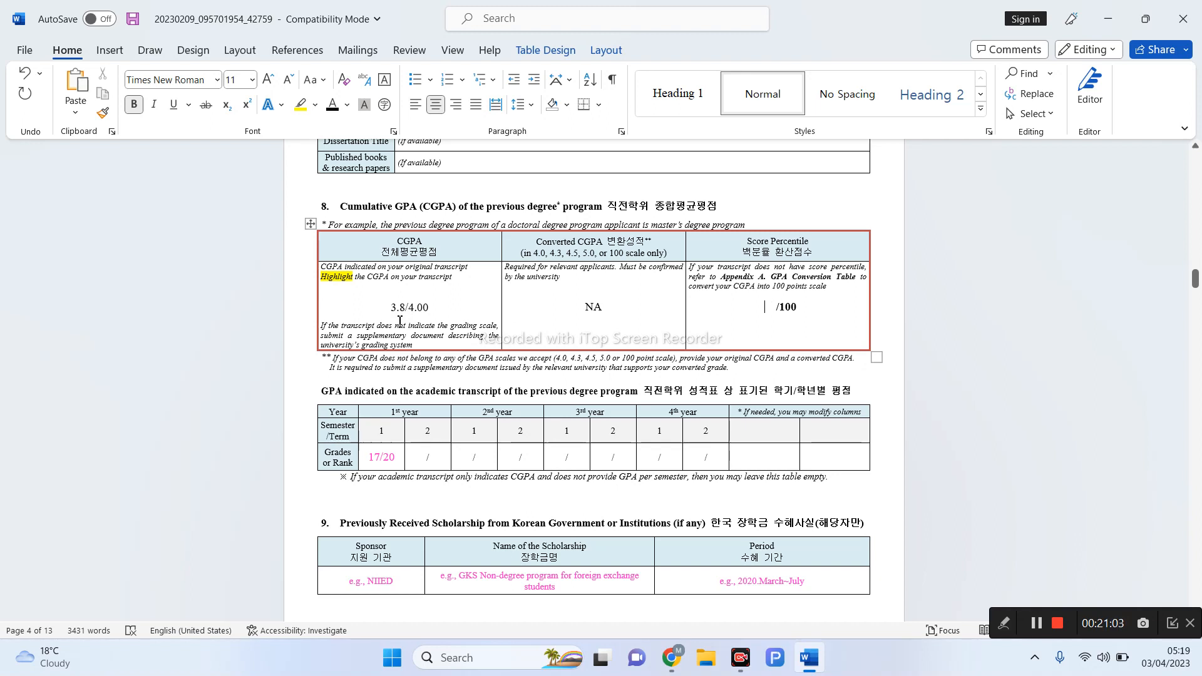
pyautogui.moveTo(402, 321); pyautogui.dragTo(741, 313)
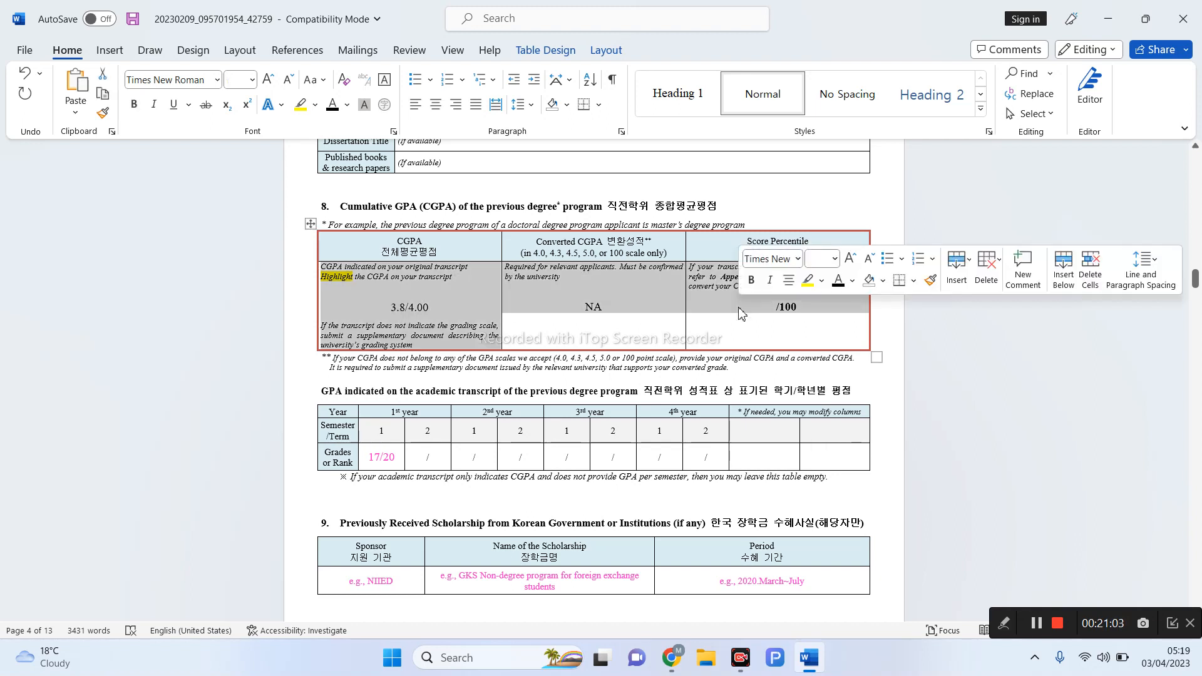
pyautogui.click(776, 307)
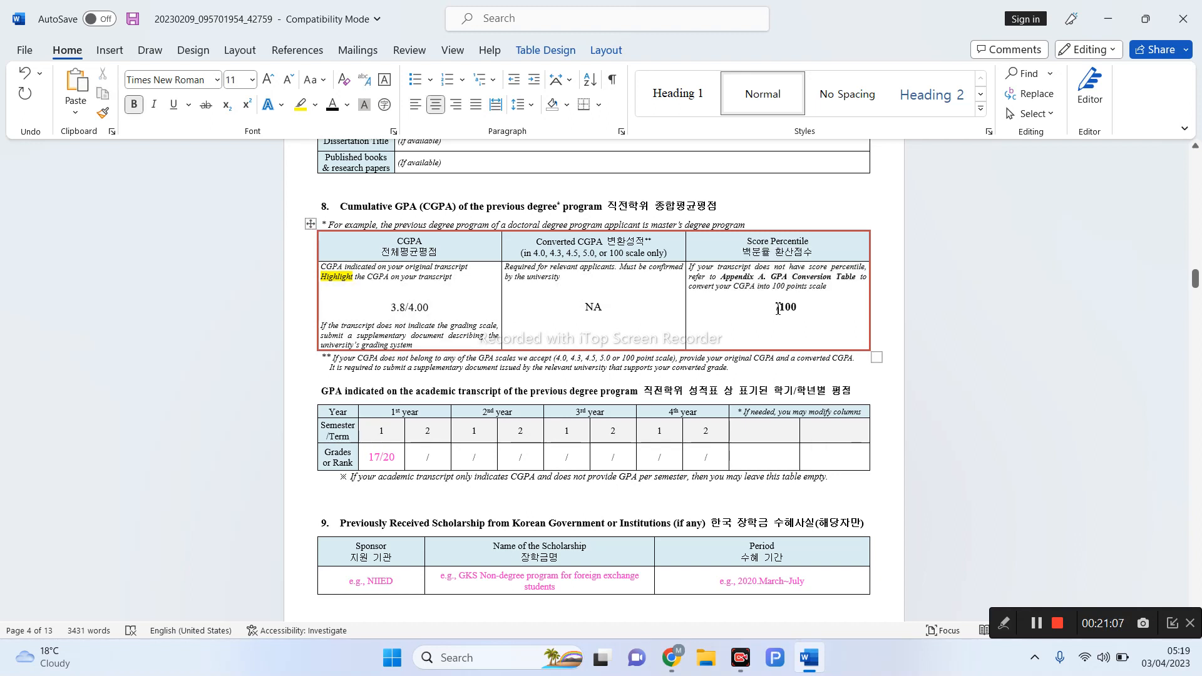
pyautogui.write('98')
# - Highlight the GPA scale note, CGPA value and NA in red ink, then clear it
pyautogui.click(1003, 628)
pyautogui.click(842, 623)
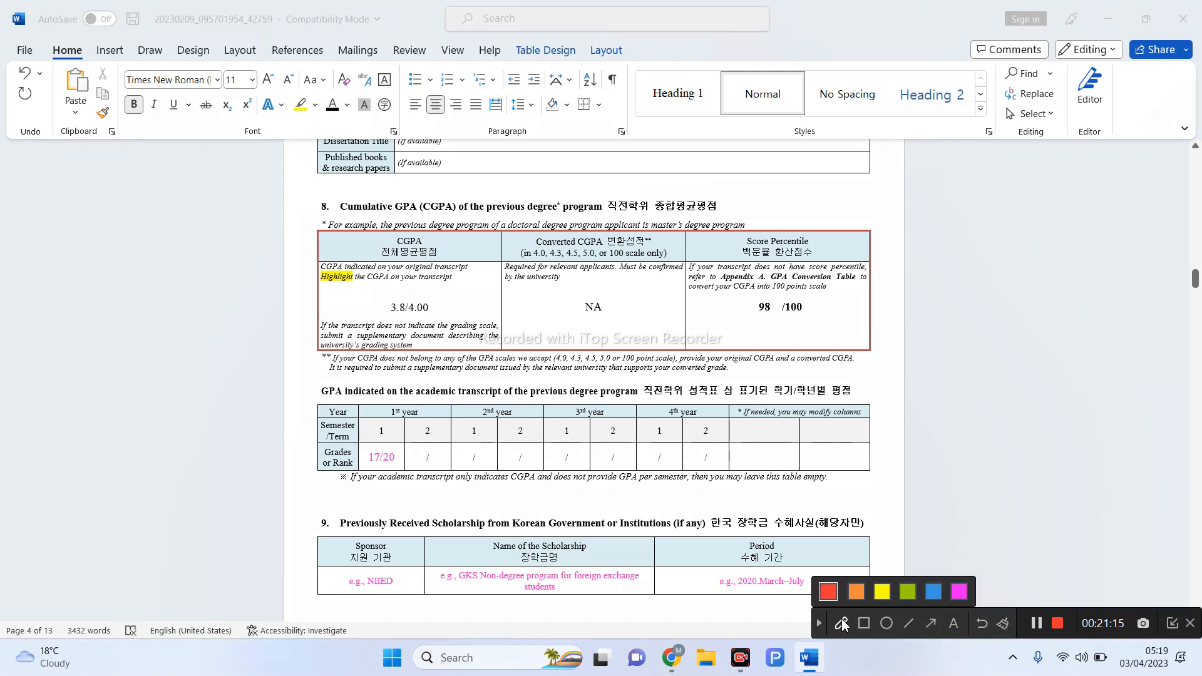
pyautogui.moveTo(549, 363)
pyautogui.mouseDown()
pyautogui.moveTo(677, 350)
pyautogui.moveTo(561, 346)
pyautogui.moveTo(547, 368)
pyautogui.mouseUp()
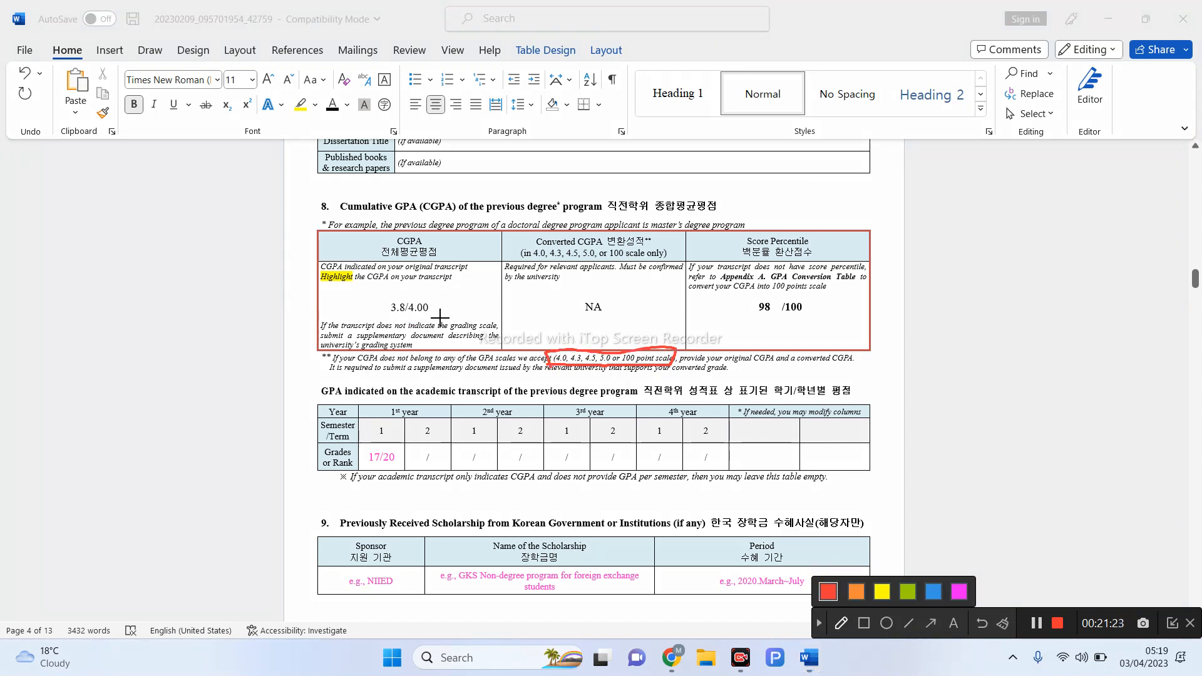
pyautogui.moveTo(411, 323)
pyautogui.mouseDown()
pyautogui.moveTo(444, 307)
pyautogui.moveTo(402, 296)
pyautogui.moveTo(408, 322)
pyautogui.mouseUp()
pyautogui.moveTo(395, 293)
pyautogui.mouseDown()
pyautogui.moveTo(382, 312)
pyautogui.moveTo(471, 329)
pyautogui.moveTo(376, 293)
pyautogui.moveTo(376, 308)
pyautogui.mouseUp()
pyautogui.moveTo(526, 300)
pyautogui.mouseDown()
pyautogui.moveTo(535, 332)
pyautogui.moveTo(652, 313)
pyautogui.moveTo(486, 305)
pyautogui.mouseUp()
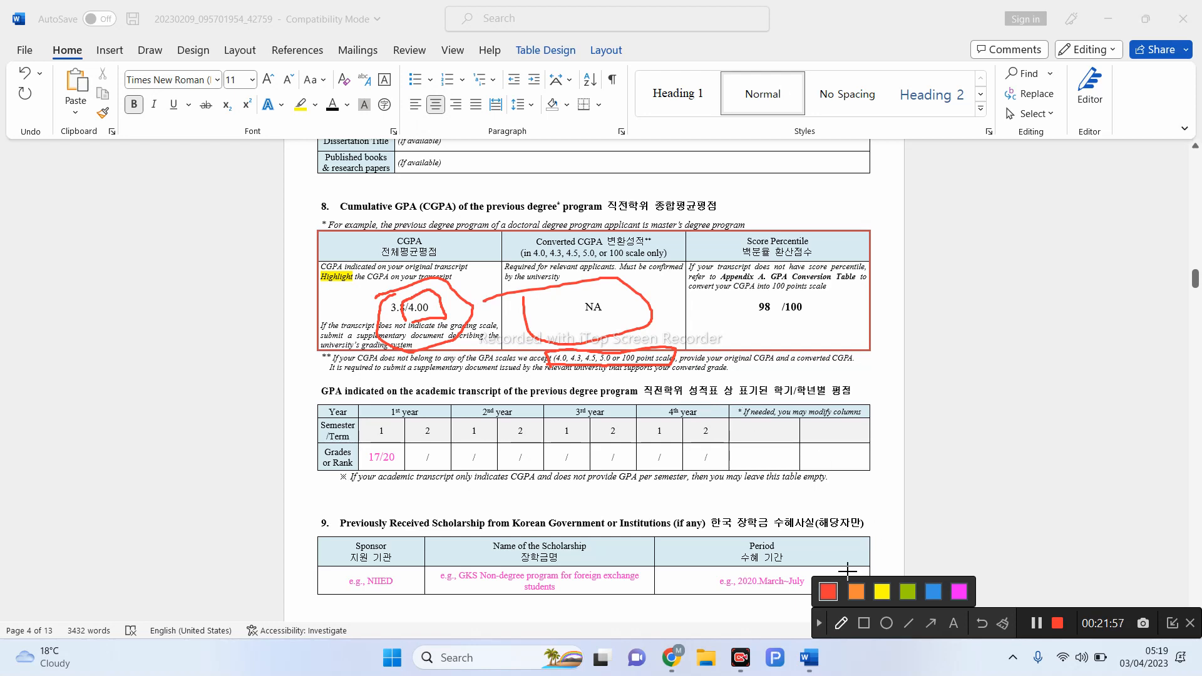
pyautogui.click(819, 622)
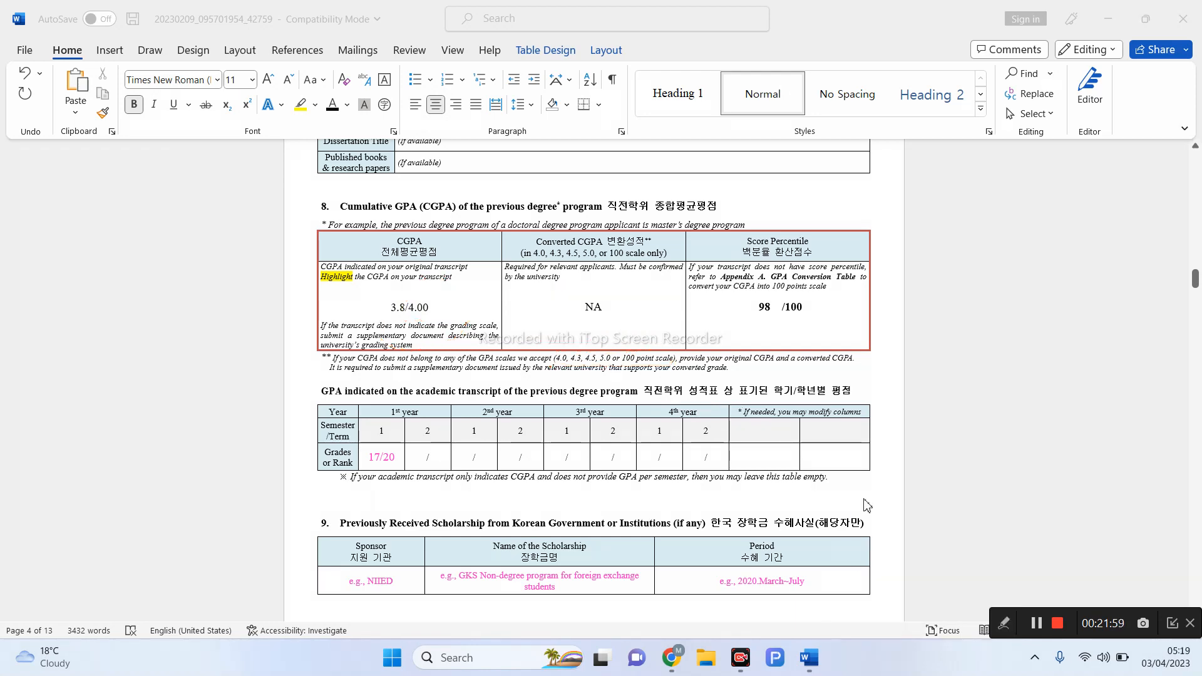
# - Mark the first-year 17/20 grade and empty second-semester cell in red ink, then clear it
pyautogui.scroll(-3, 867, 504)
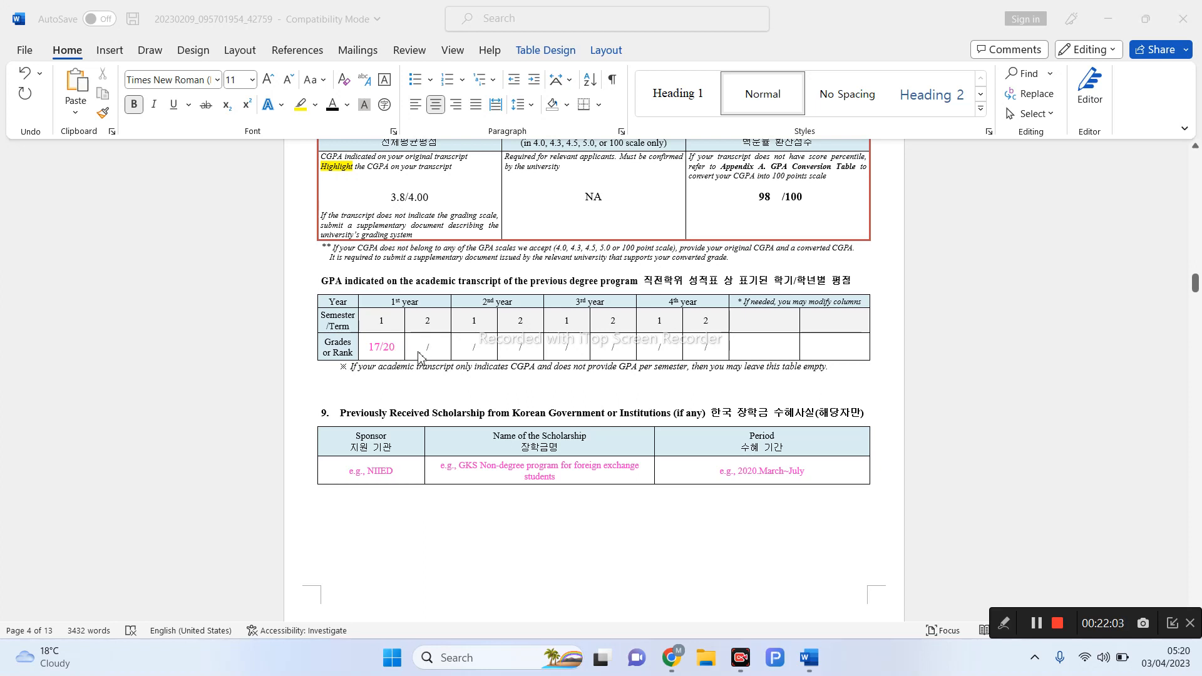
pyautogui.click(1004, 623)
pyautogui.click(842, 623)
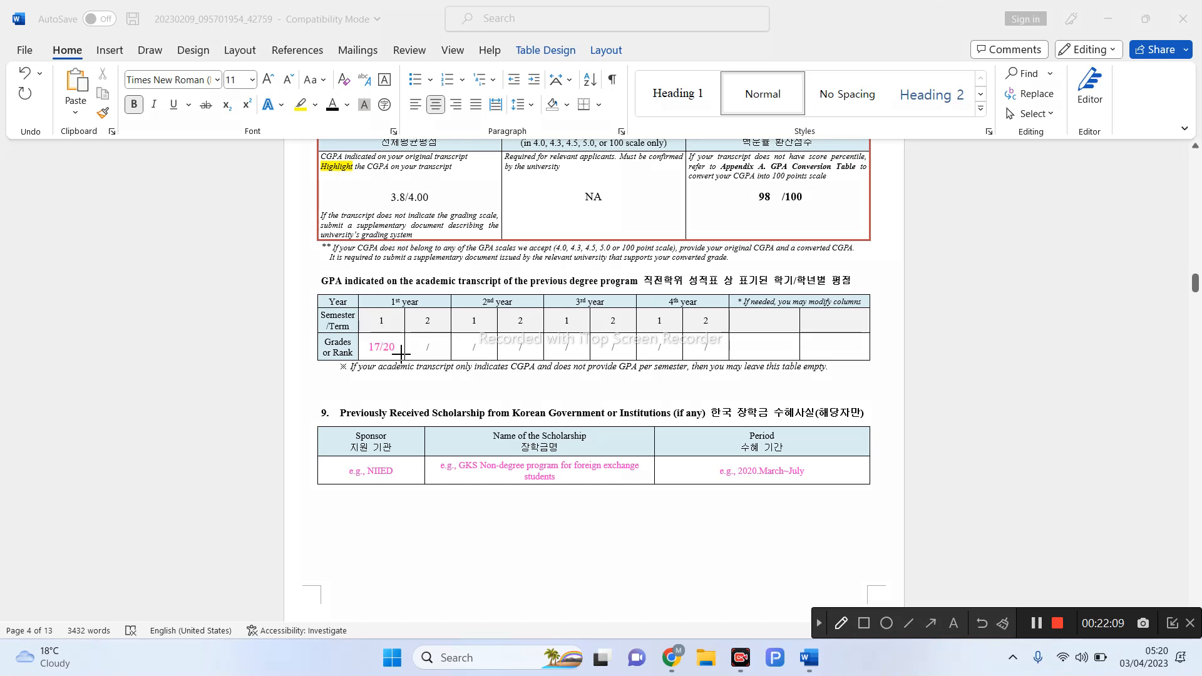
pyautogui.moveTo(395, 355)
pyautogui.mouseDown()
pyautogui.moveTo(358, 352)
pyautogui.moveTo(399, 332)
pyautogui.moveTo(399, 359)
pyautogui.mouseUp()
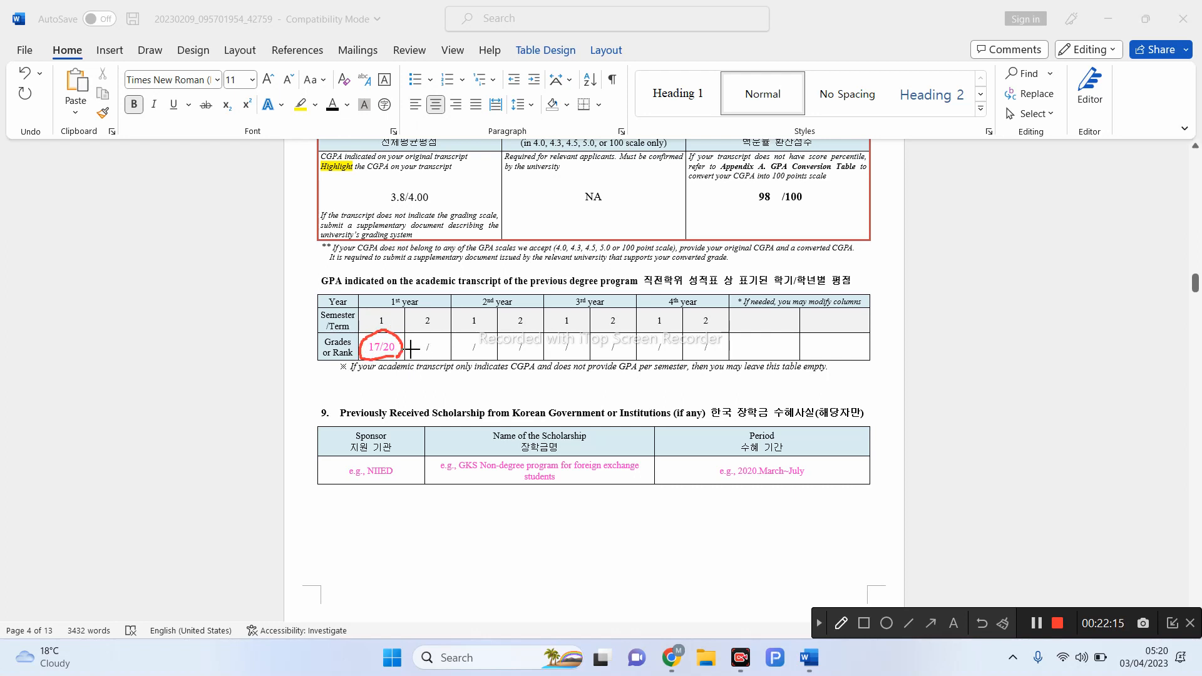
pyautogui.moveTo(414, 344)
pyautogui.mouseDown()
pyautogui.moveTo(449, 358)
pyautogui.moveTo(407, 354)
pyautogui.mouseUp()
pyautogui.click(816, 624)
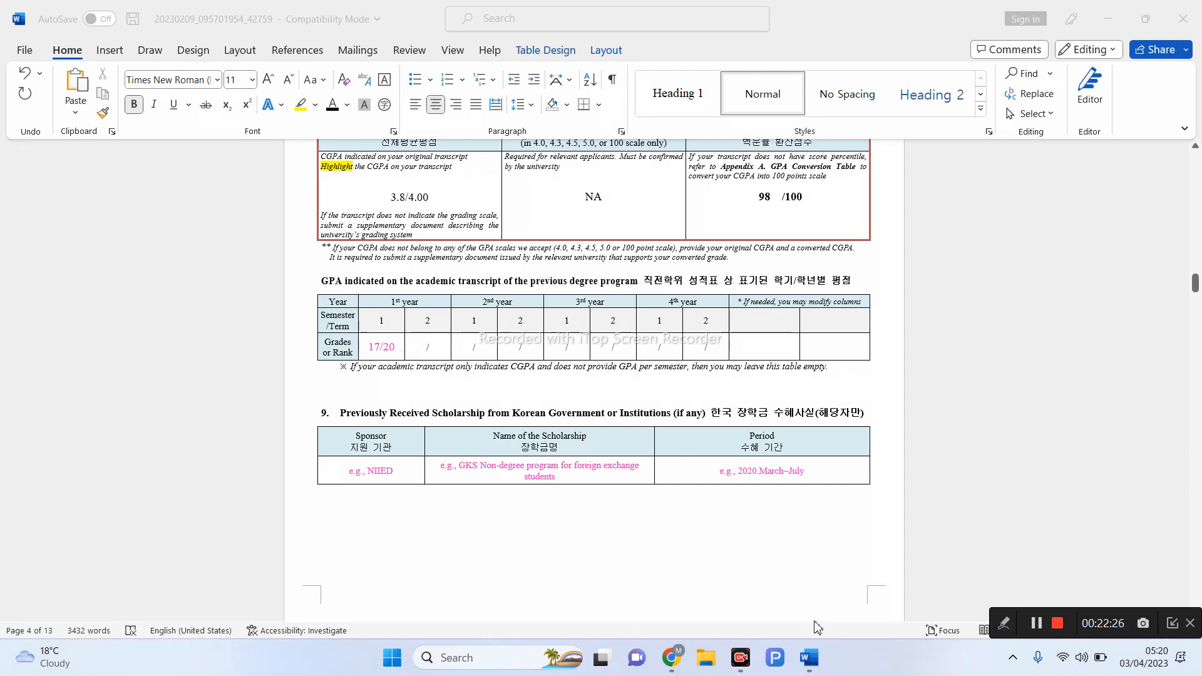
# - Replace the 17/20 first-semester grade with NA and remove the slash from semester 2
pyautogui.click(399, 351)
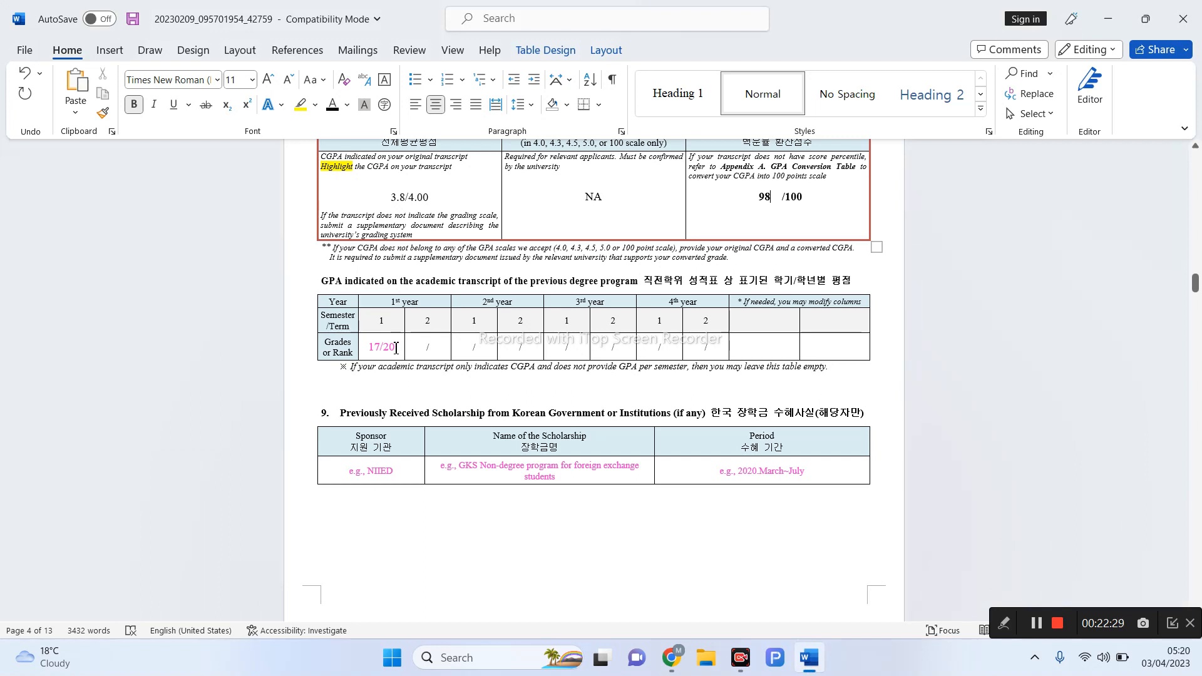
pyautogui.click(395, 348)
pyautogui.press('BackSpace')
pyautogui.press('BackSpace')
pyautogui.press('BackSpace')
pyautogui.press('BackSpace')
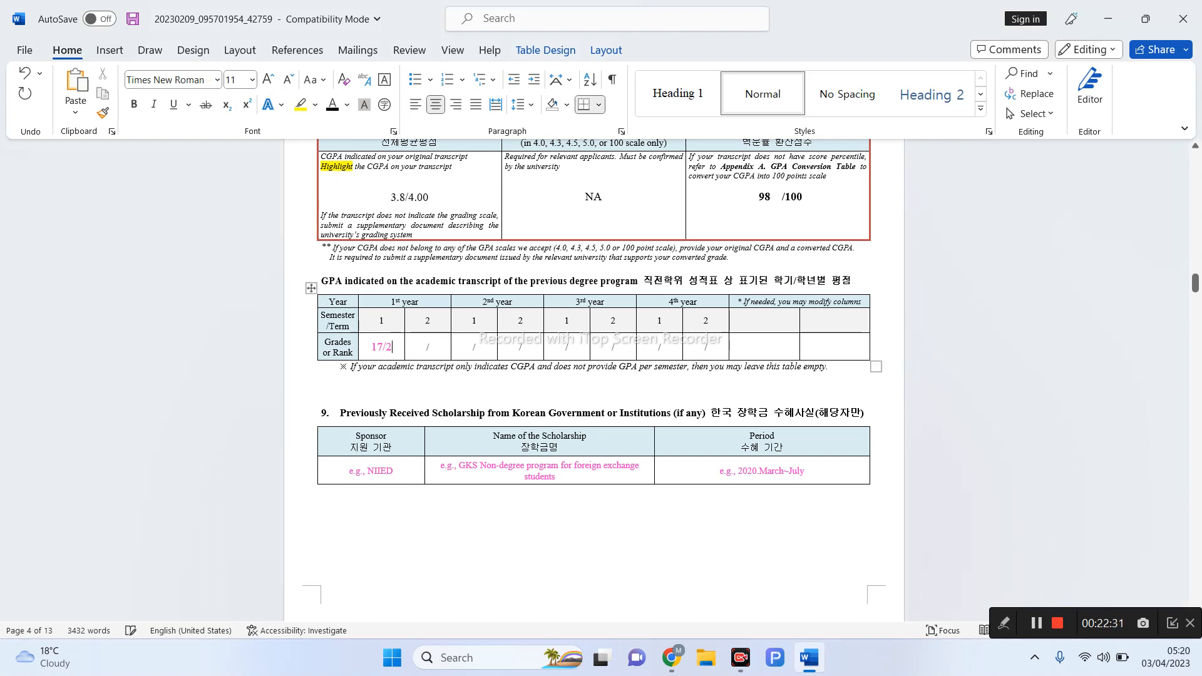
pyautogui.press('BackSpace')
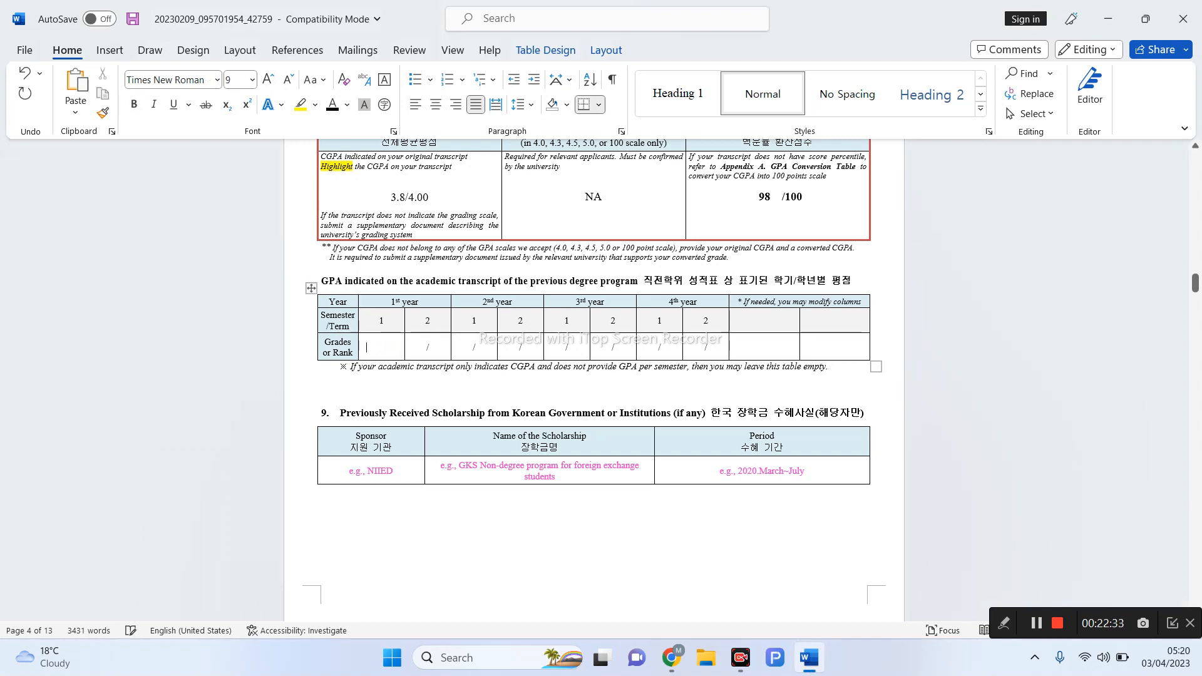
pyautogui.write('NA')
pyautogui.click(427, 347)
pyautogui.write('NA')
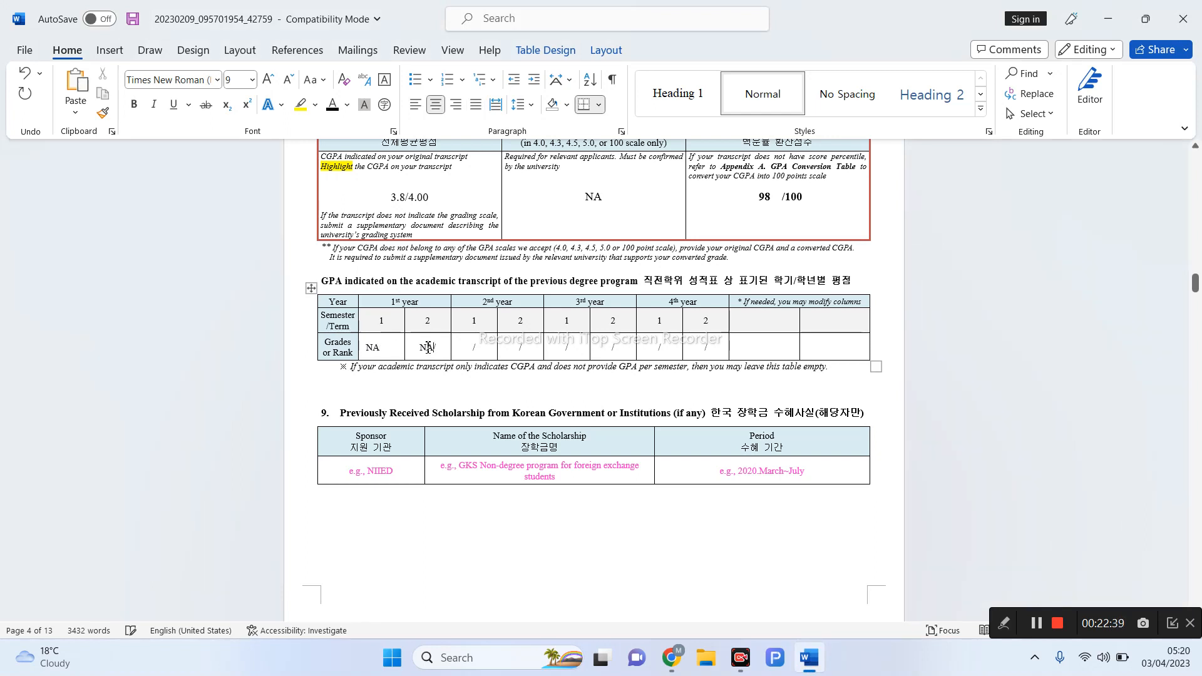
pyautogui.press('Delete')
# - Delete the pink example Sponsor, scholarship name and Period entries in the section 9 table
pyautogui.scroll(-2, 573, 457)
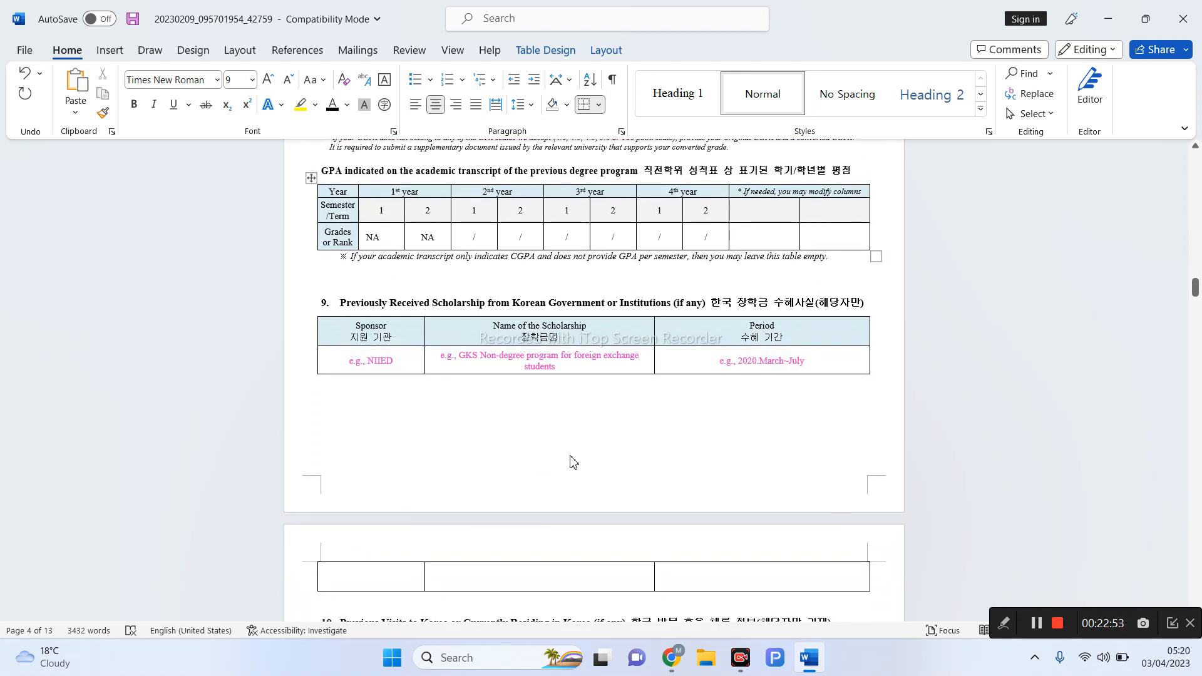
pyautogui.moveTo(404, 363); pyautogui.dragTo(348, 368)
pyautogui.press('Delete')
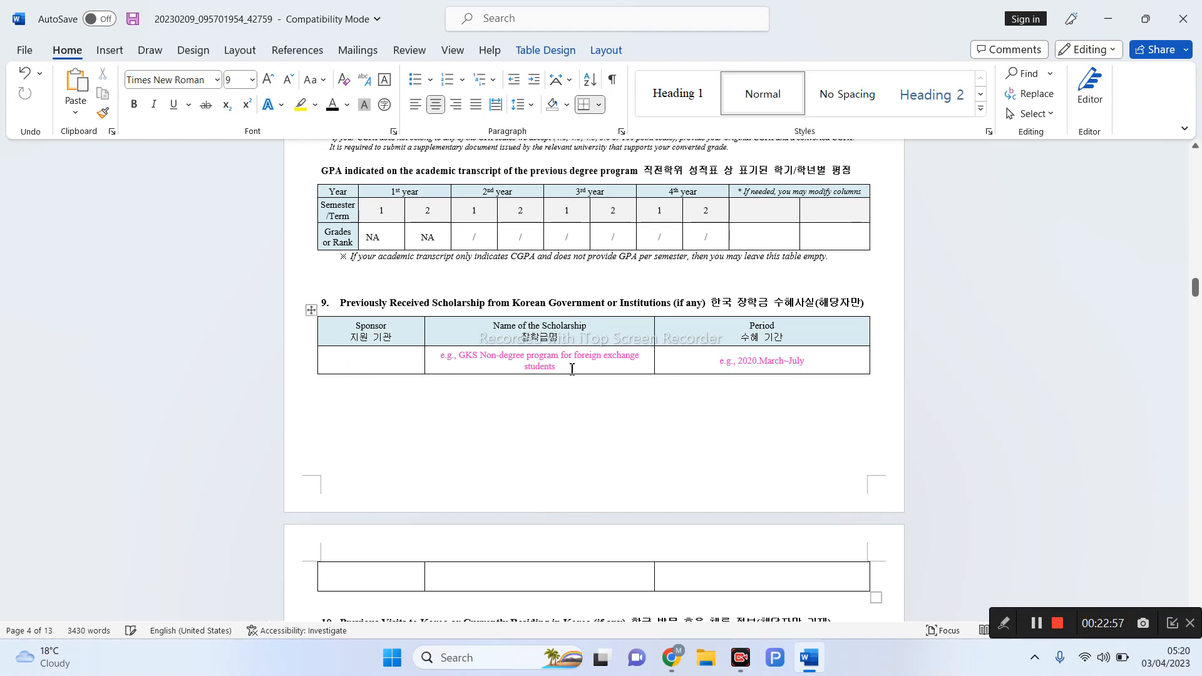
pyautogui.moveTo(571, 367); pyautogui.dragTo(437, 359)
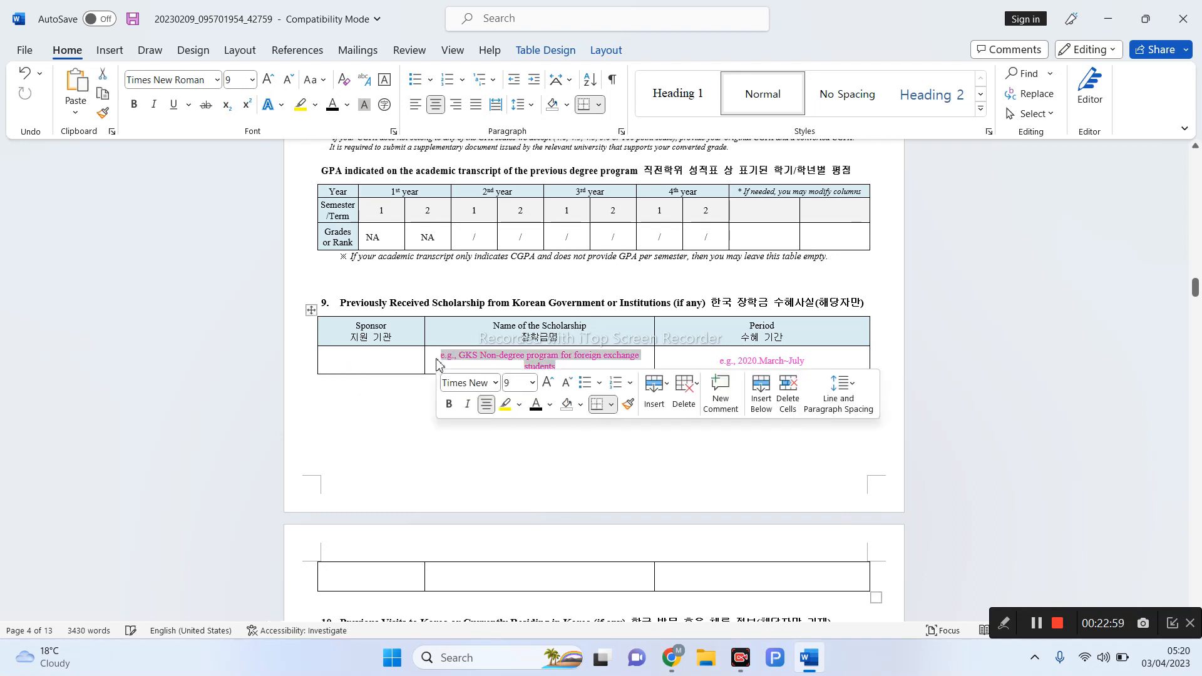
pyautogui.press('Delete')
pyautogui.moveTo(808, 360); pyautogui.dragTo(706, 366)
pyautogui.press('Delete')
# - Enter NA in the Sponsor, Name of the Scholarship and Period cells
pyautogui.click(371, 359)
pyautogui.write('NA')
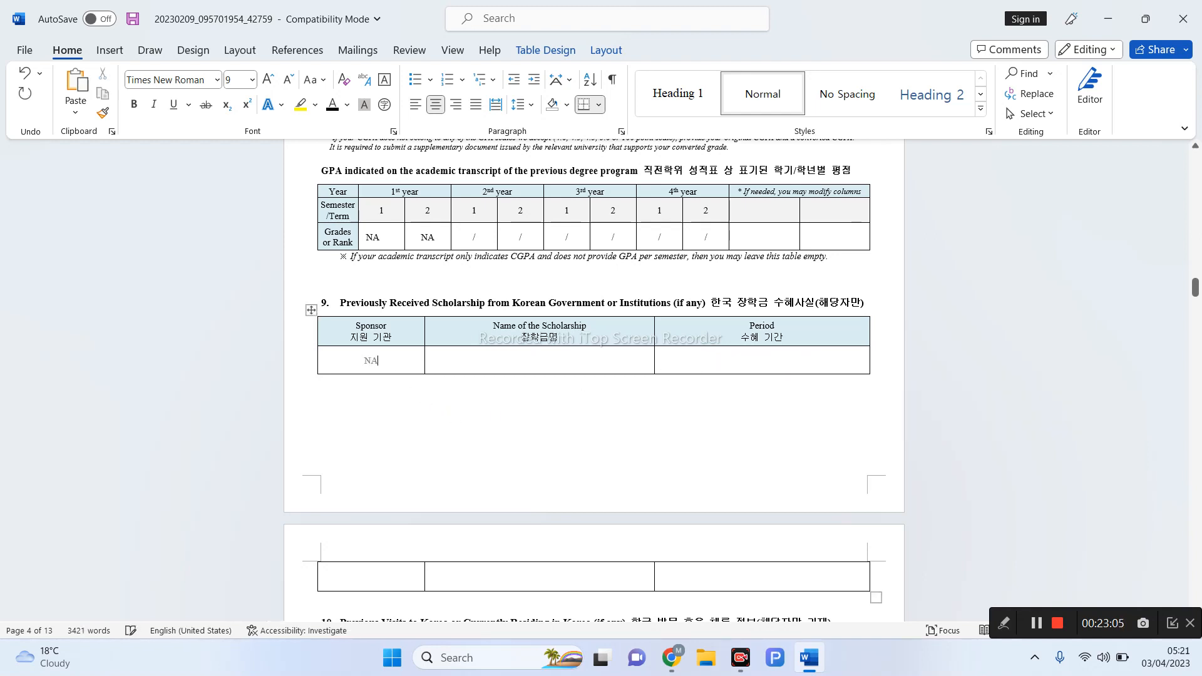
pyautogui.click(491, 368)
pyautogui.write('NA')
pyautogui.click(747, 367)
pyautogui.write('NA')
pyautogui.scroll(-3, 774, 405)
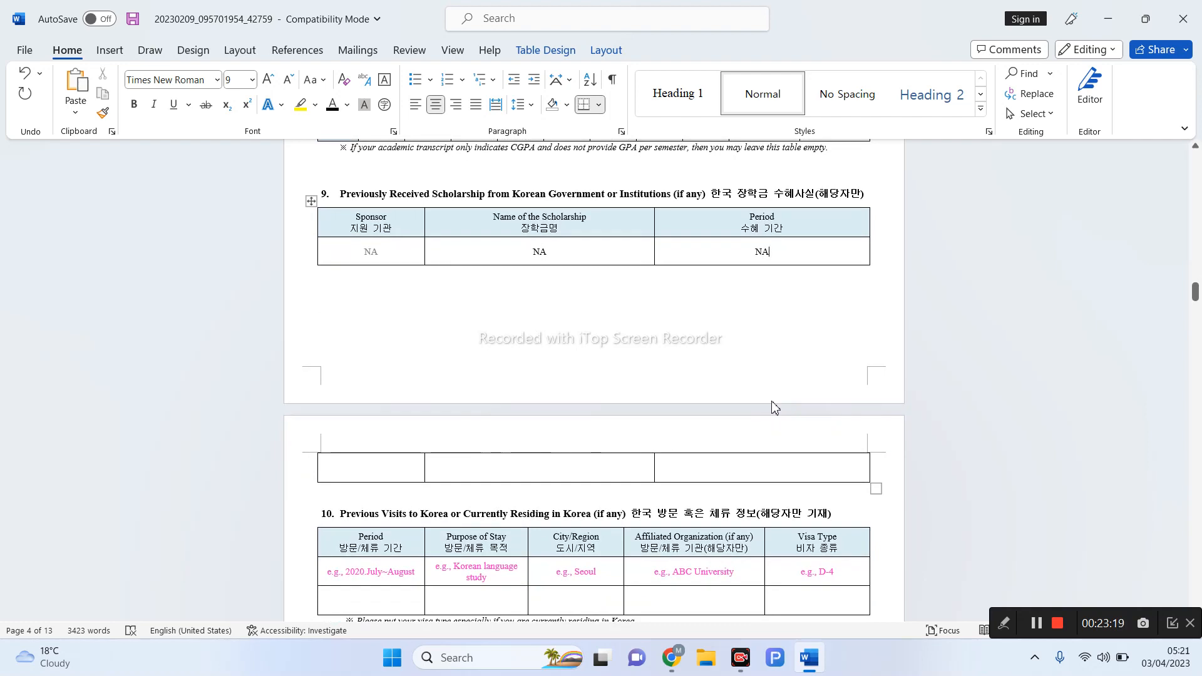
pyautogui.scroll(-3, 774, 406)
# - Delete the Period, Purpose of Stay and City/Region example entries from the Previous Visits table
pyautogui.scroll(-2, 774, 404)
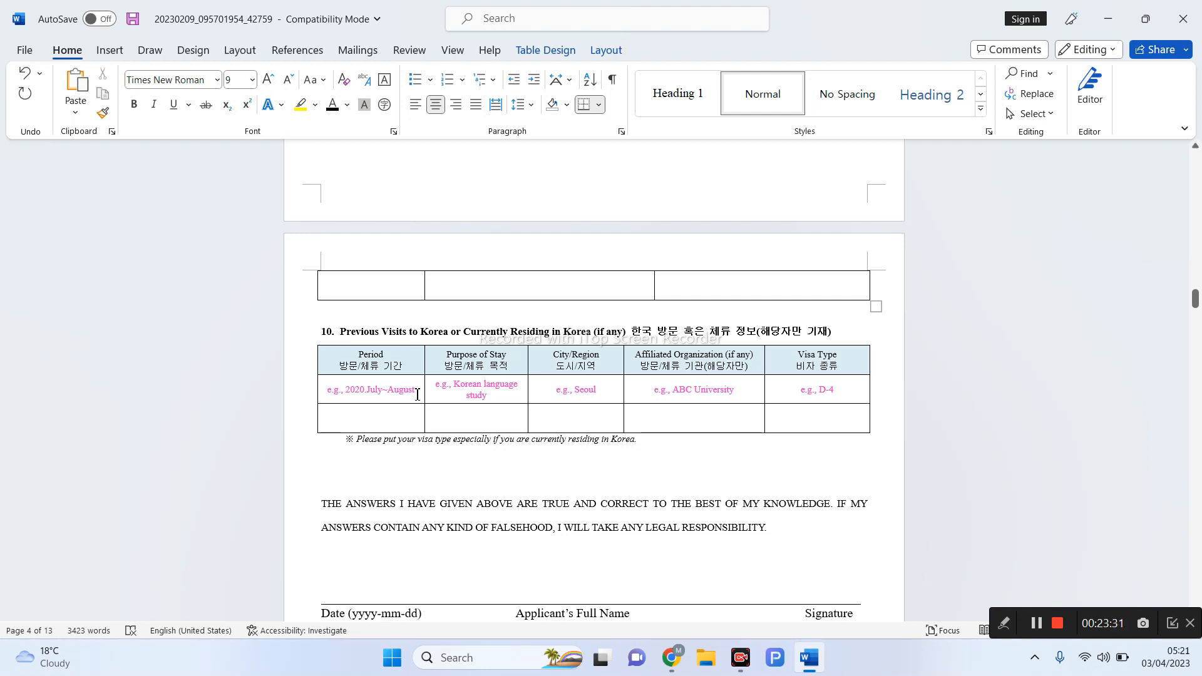
pyautogui.moveTo(415, 390); pyautogui.dragTo(326, 395)
pyautogui.press('Delete')
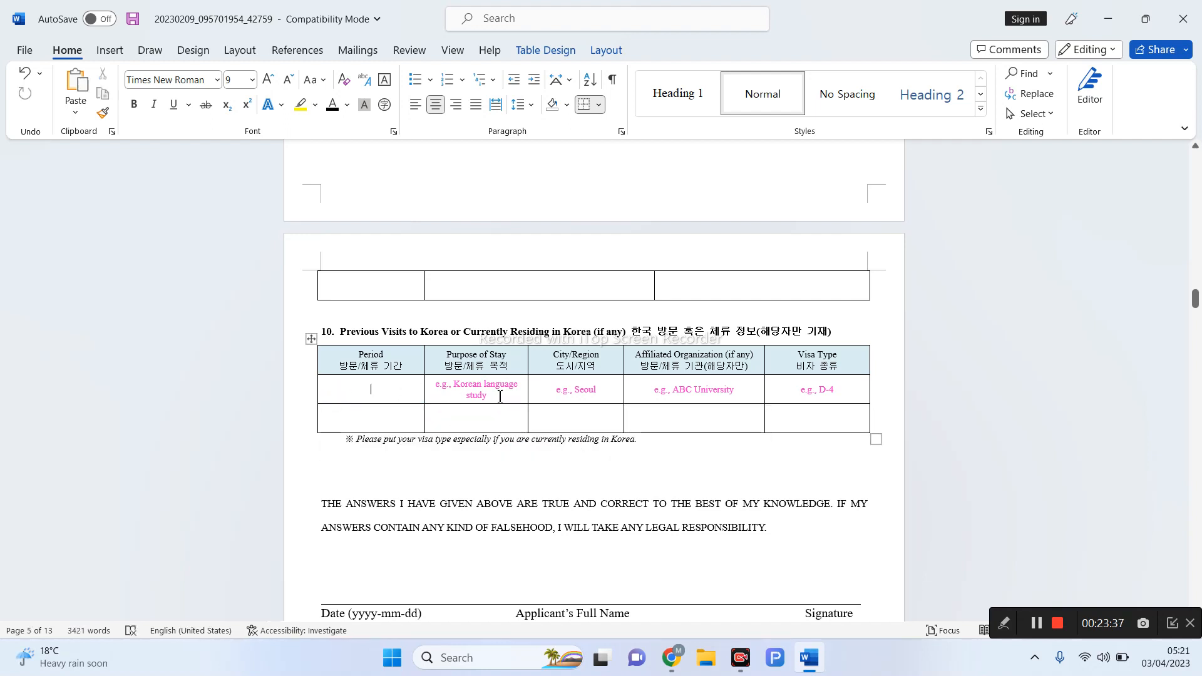
pyautogui.moveTo(500, 392); pyautogui.dragTo(443, 380)
pyautogui.press('Delete')
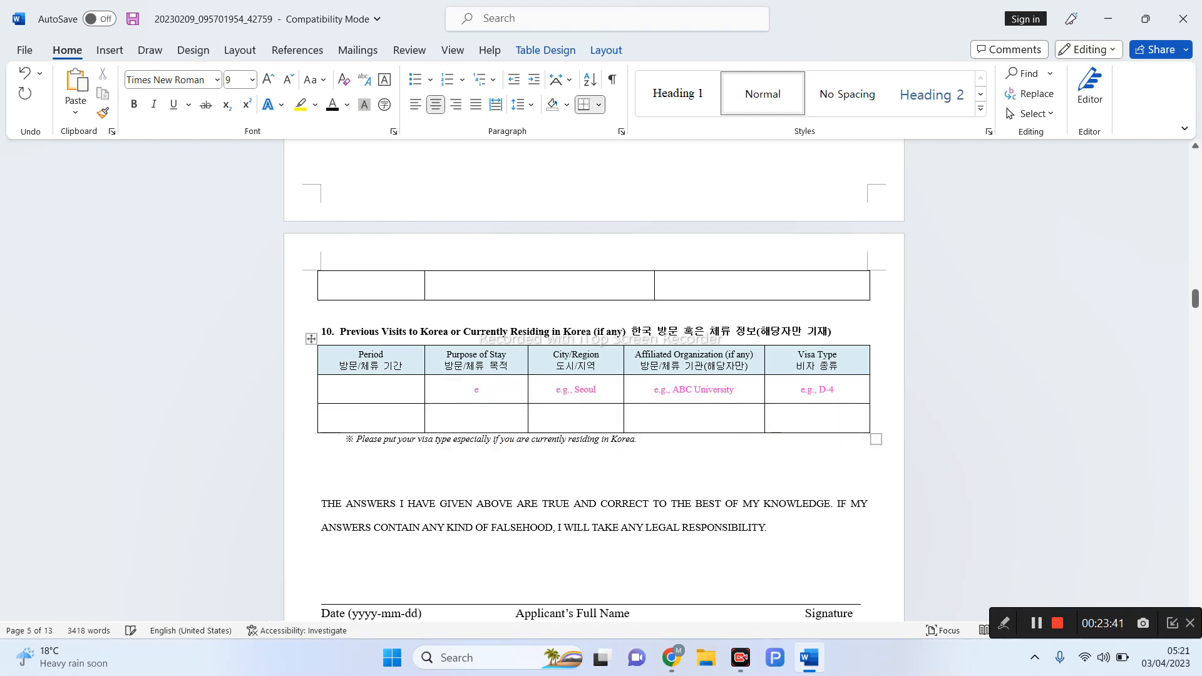
pyautogui.moveTo(604, 389); pyautogui.dragTo(554, 386)
pyautogui.press('Delete')
# - Replace the ABC University and D-4 examples with NA in Affiliated Organization and Visa Type
pyautogui.moveTo(740, 393); pyautogui.dragTo(651, 390)
pyautogui.press('Delete')
pyautogui.moveTo(841, 392); pyautogui.dragTo(799, 391)
pyautogui.press('Delete')
pyautogui.write('NA')
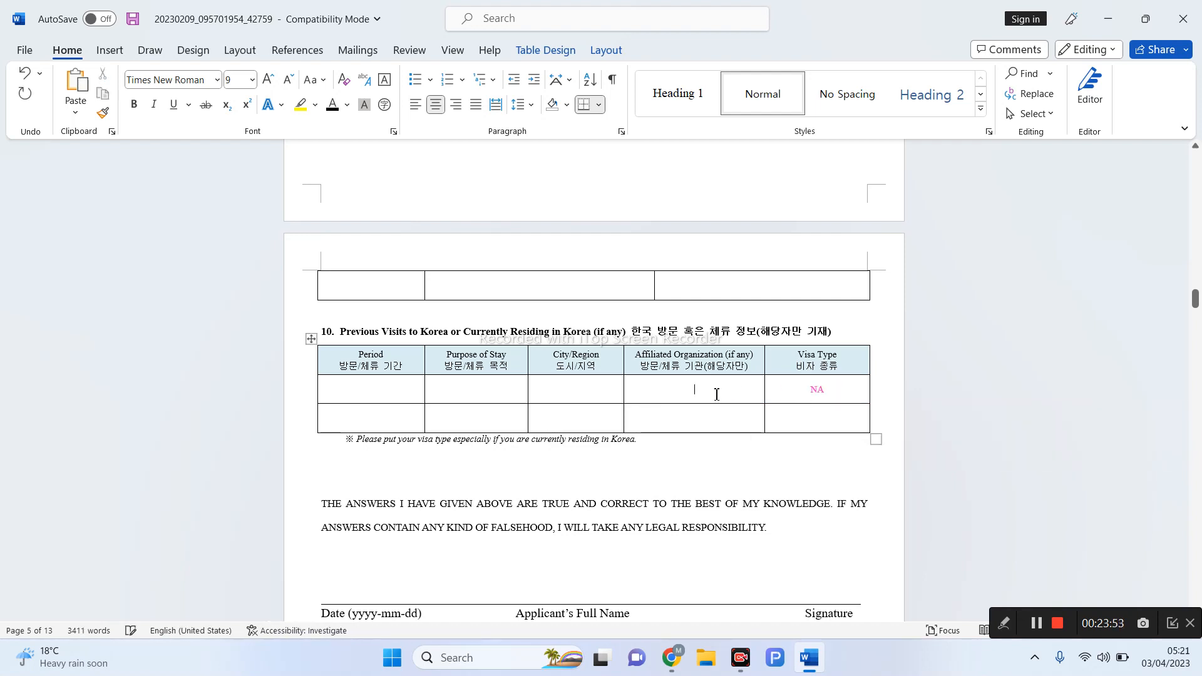
pyautogui.click(717, 394)
pyautogui.write('NA')
pyautogui.moveTo(828, 391); pyautogui.dragTo(810, 393)
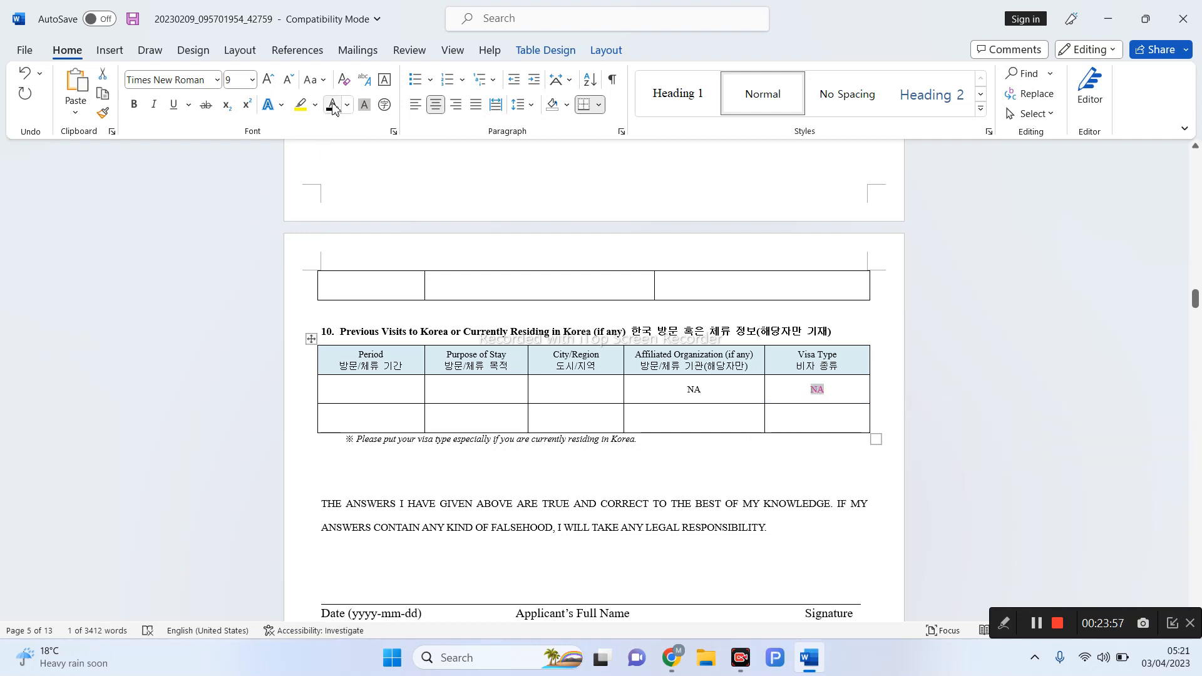
pyautogui.scroll(-4, 475, 386)
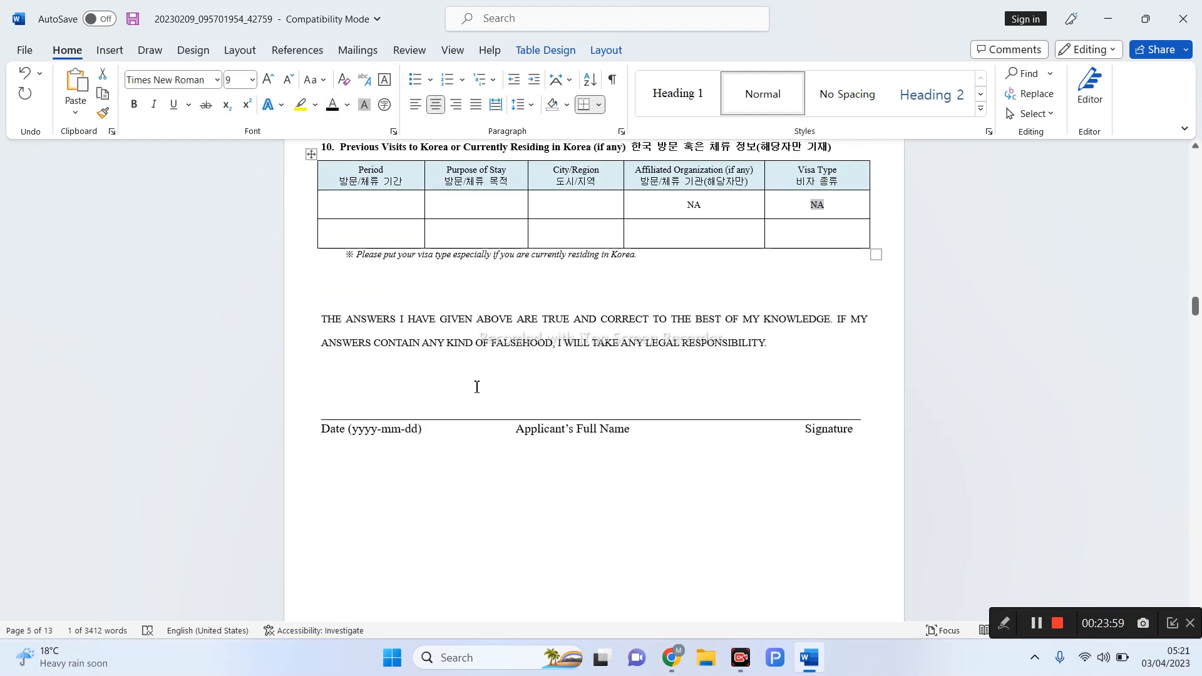
pyautogui.scroll(-4, 476, 387)
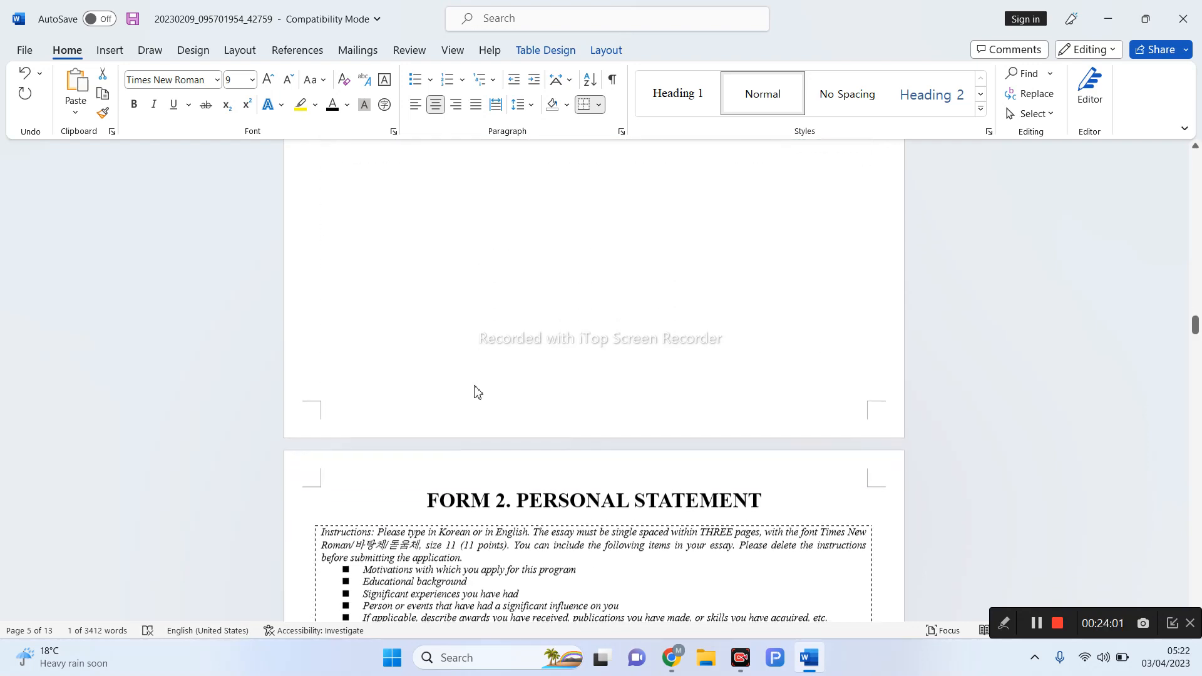
pyautogui.scroll(6, 476, 386)
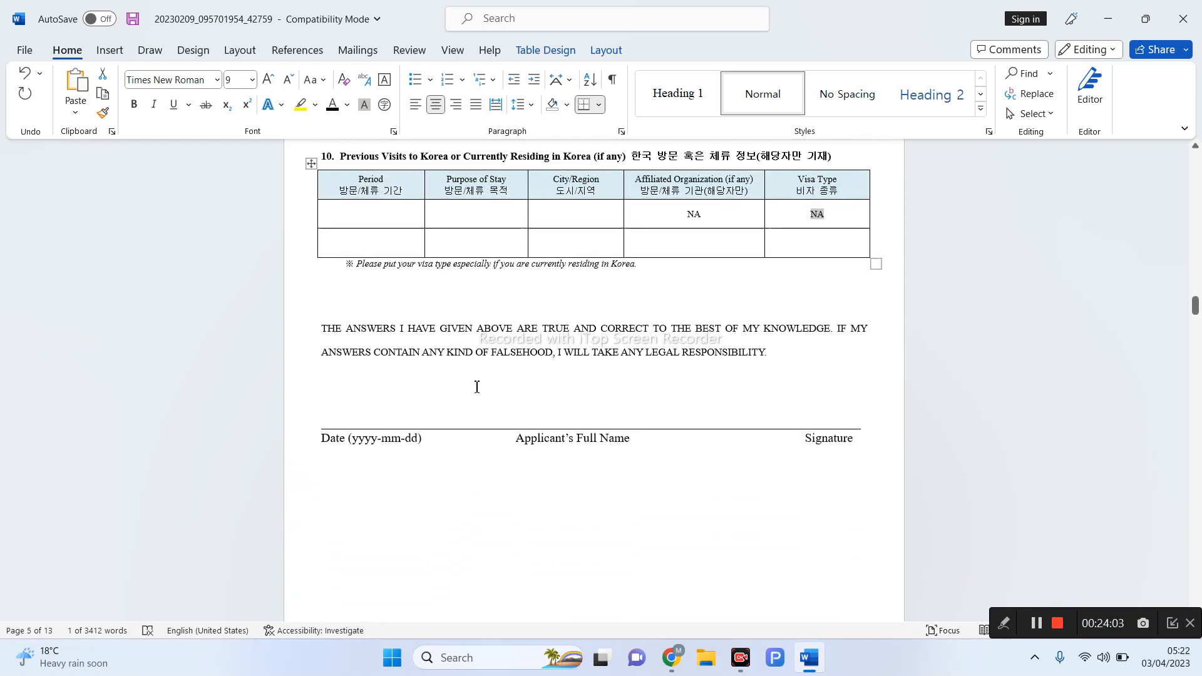
# - Insert several blank lines above the Date / Applicant's Full Name / Signature line, then trim the extra
pyautogui.scroll(-4, 477, 386)
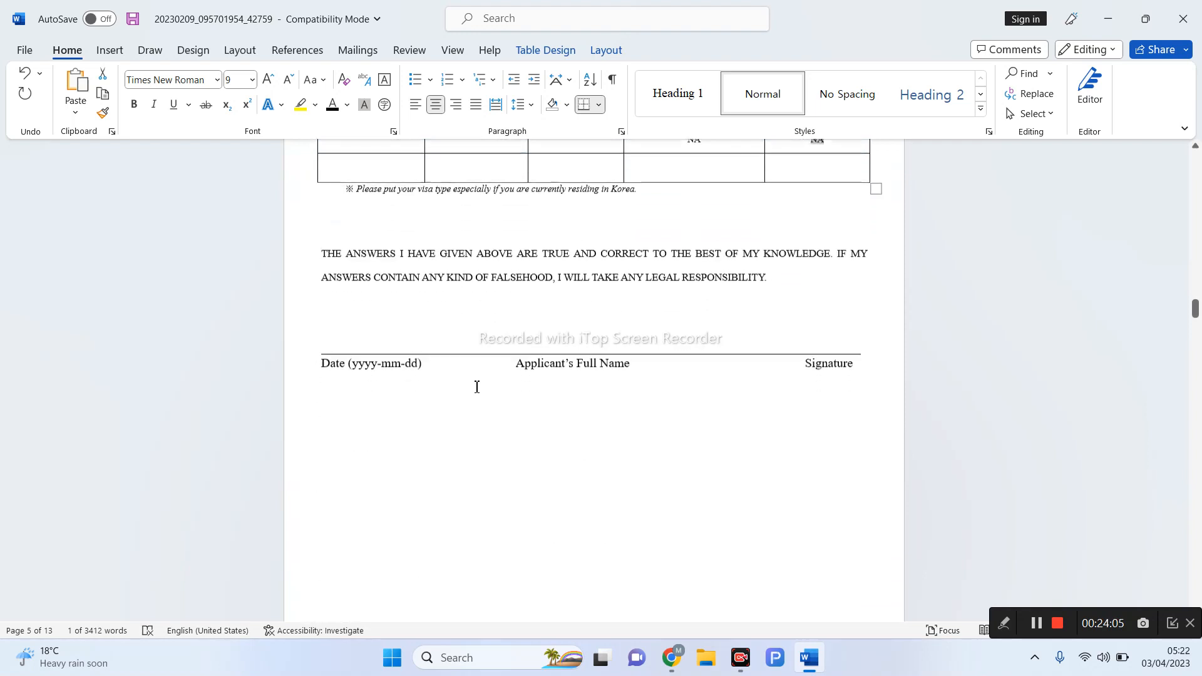
pyautogui.moveTo(316, 348); pyautogui.dragTo(628, 368)
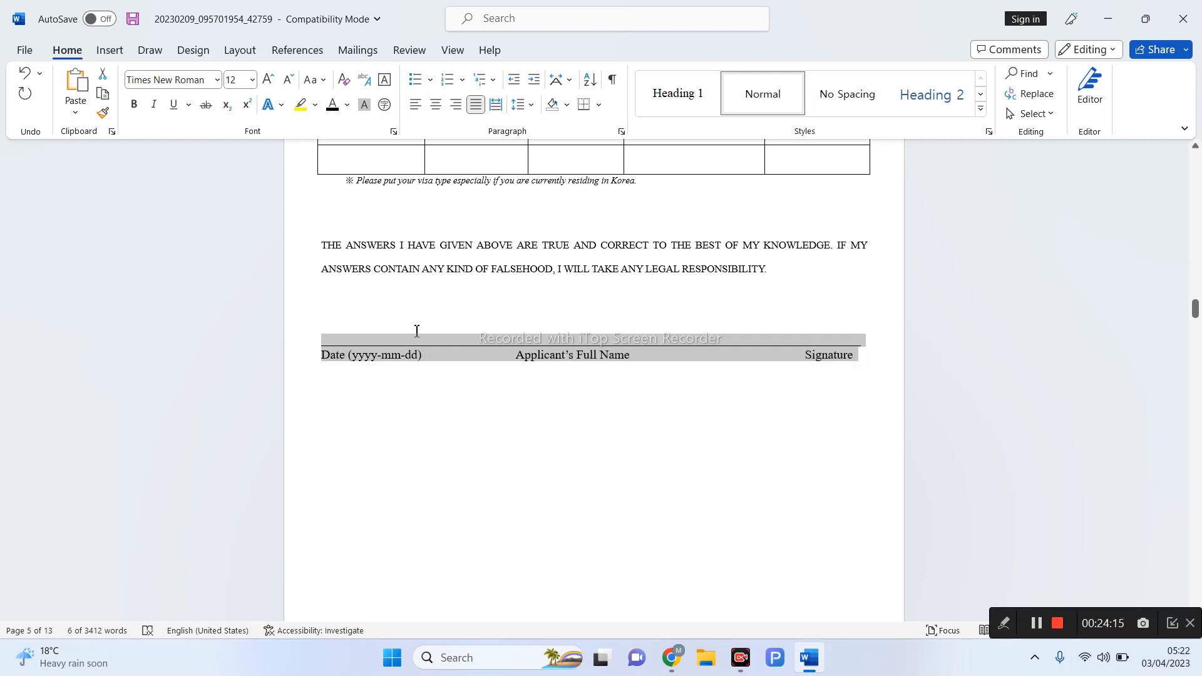
pyautogui.click(335, 332)
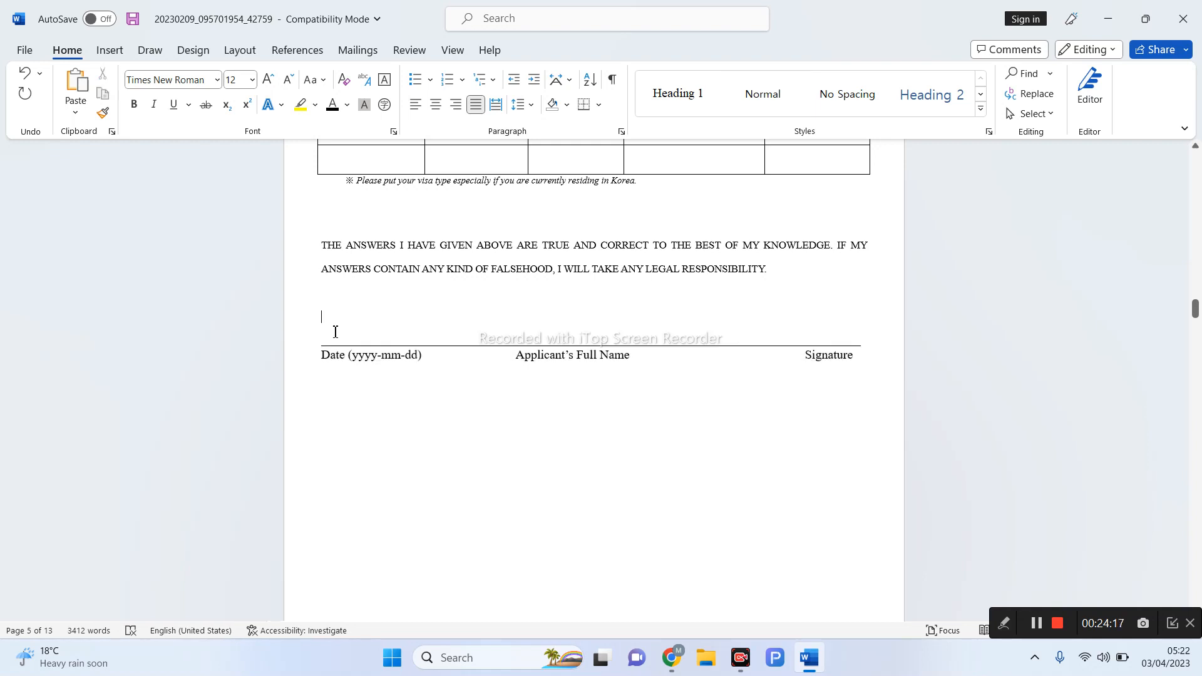
pyautogui.press('Return')
pyautogui.press('Return')
pyautogui.press('Return')
pyautogui.press('Return')
pyautogui.press('Return')
pyautogui.press('Return')
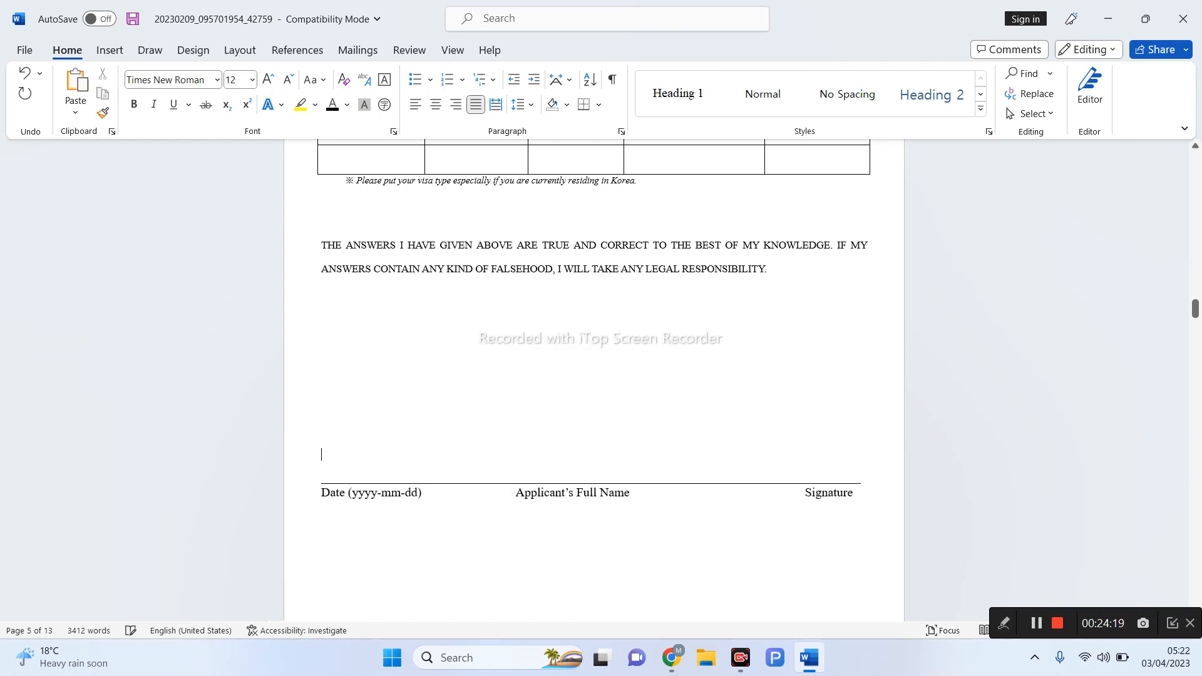
pyautogui.scroll(-3, 278, 299)
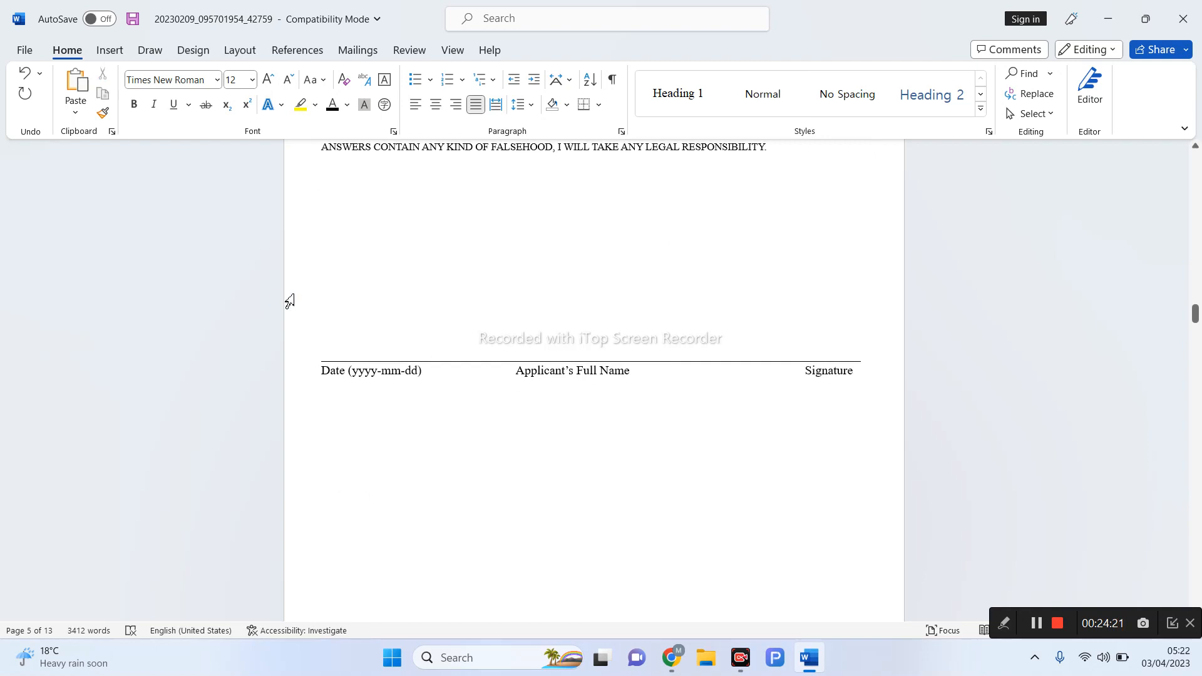
pyautogui.press('Return')
pyautogui.press('Return')
pyautogui.press('Return')
pyautogui.press('Return')
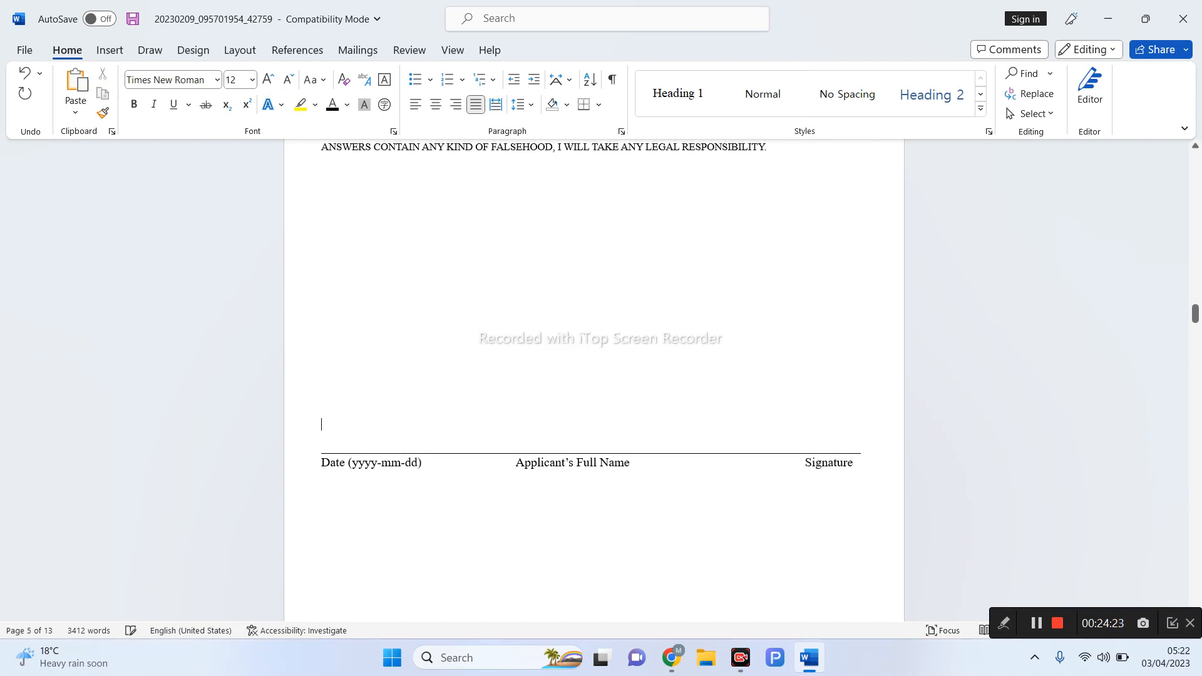
pyautogui.scroll(-6, 263, 338)
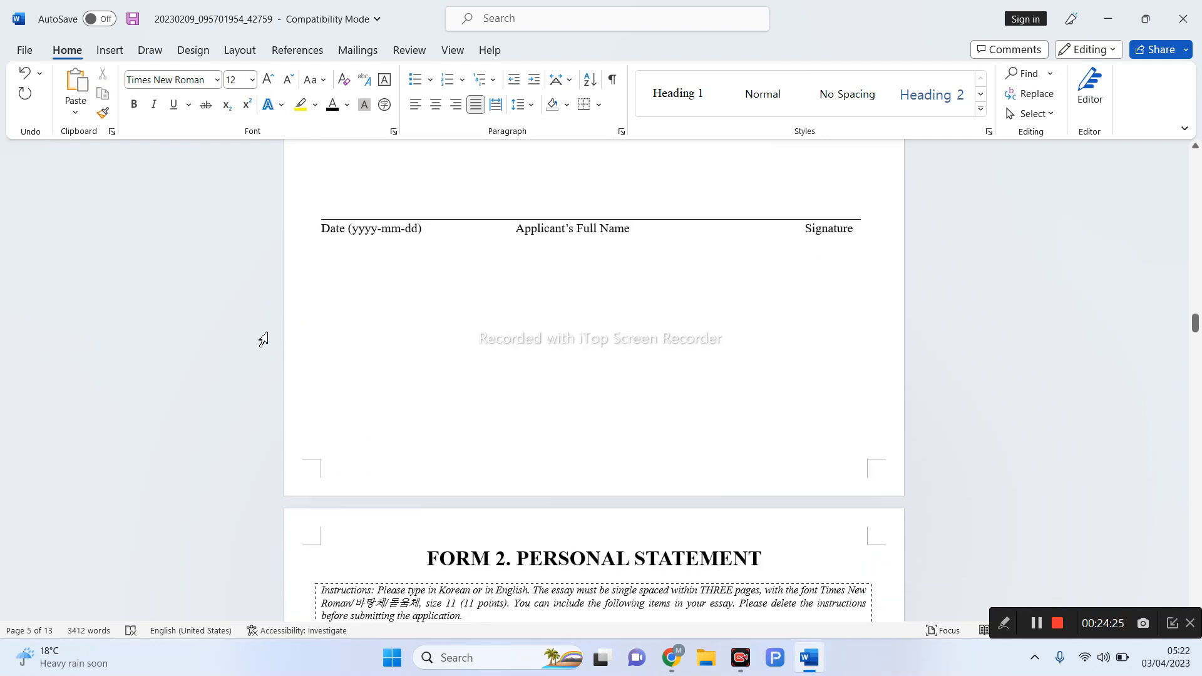
pyautogui.press('Return')
pyautogui.press('Return')
pyautogui.press('Return')
pyautogui.press('Return')
pyautogui.press('Return')
pyautogui.press('Return')
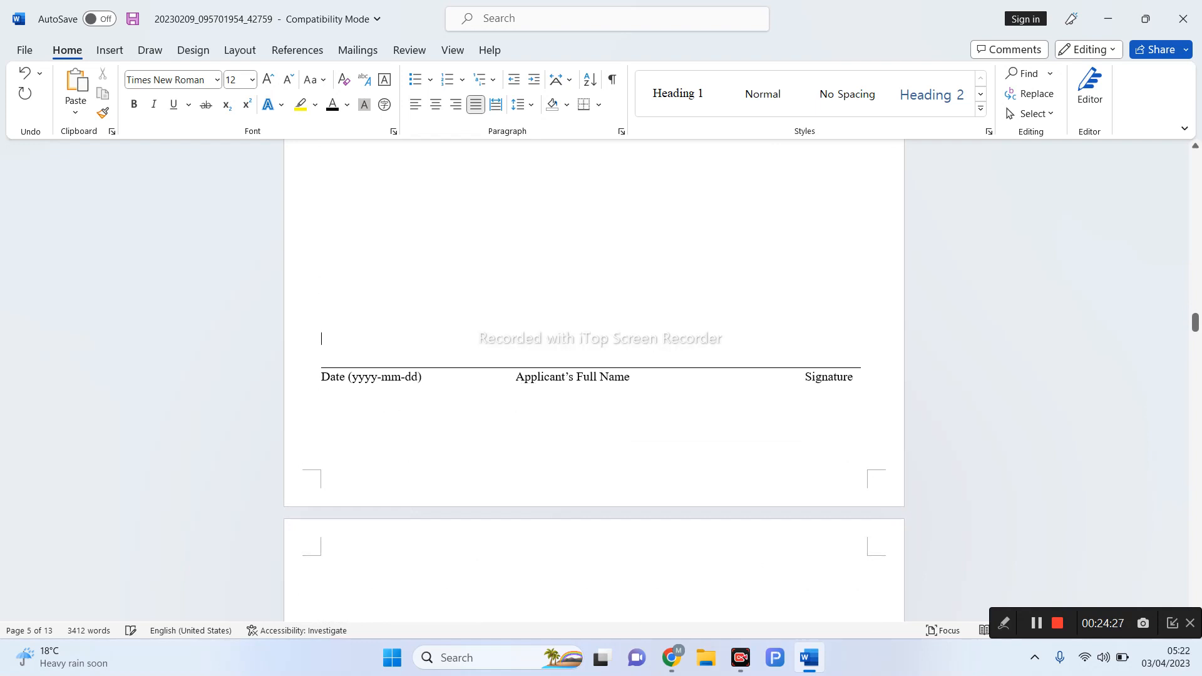
pyautogui.press('BackSpace')
pyautogui.press('BackSpace')
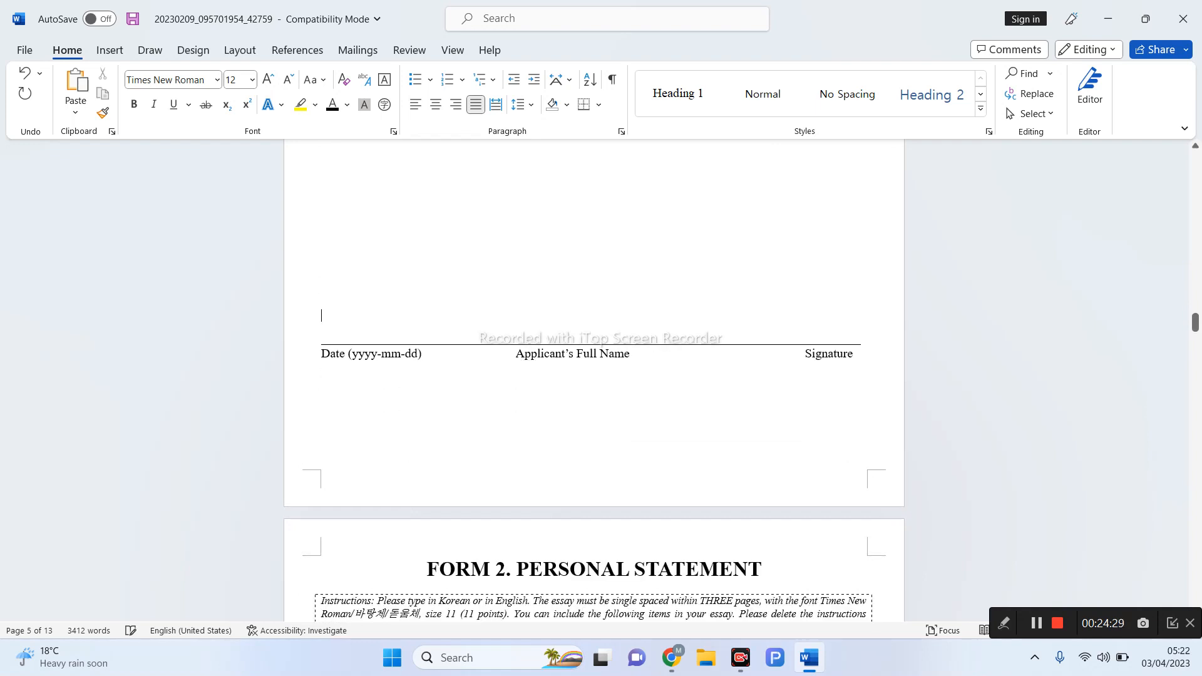
pyautogui.click(346, 339)
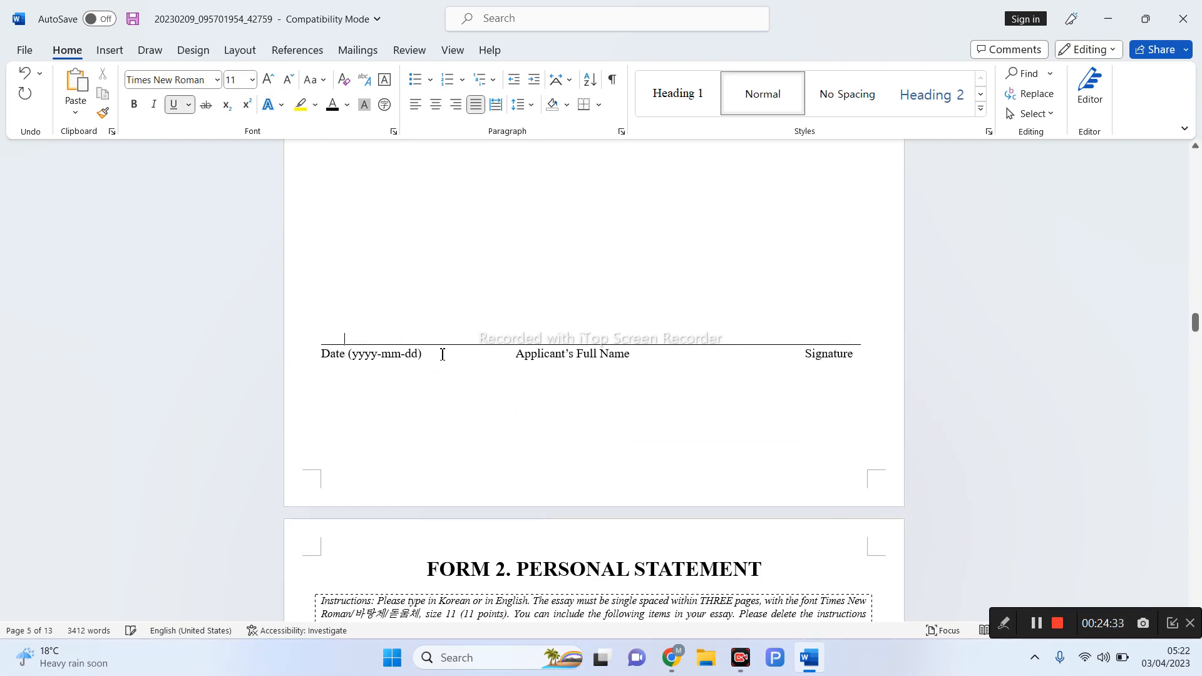
pyautogui.click(1004, 624)
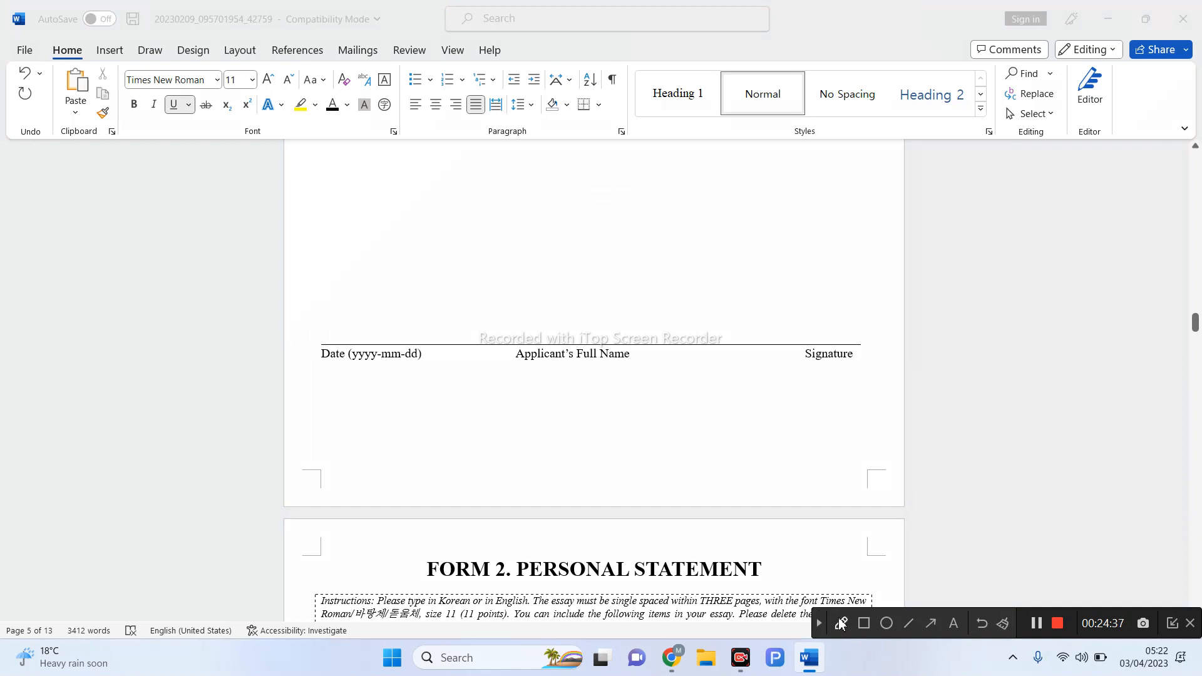
pyautogui.click(840, 621)
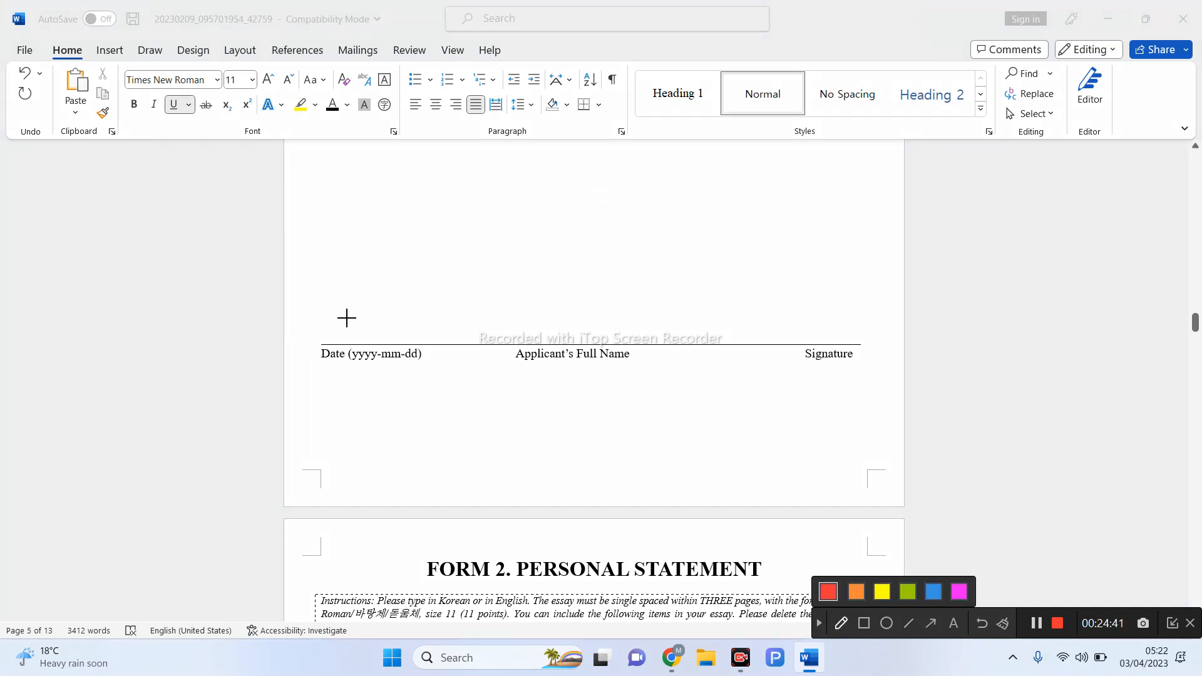
pyautogui.moveTo(332, 321)
pyautogui.mouseDown()
pyautogui.moveTo(346, 345)
pyautogui.moveTo(364, 336)
pyautogui.mouseUp()
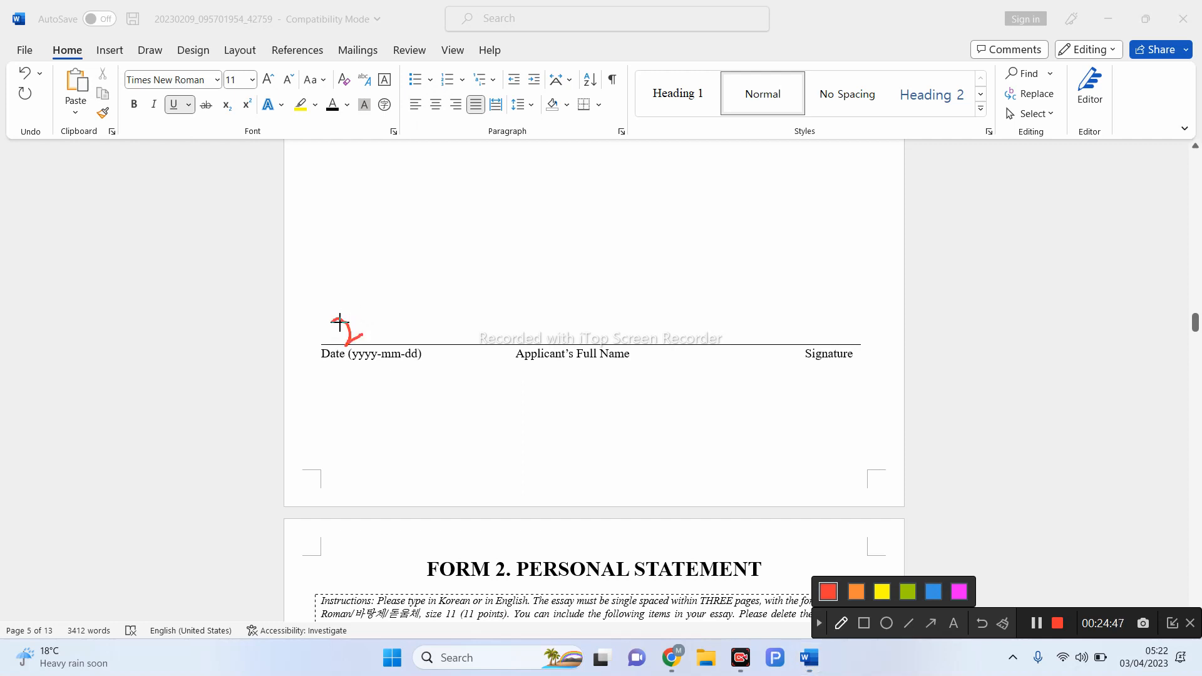
pyautogui.moveTo(315, 326)
pyautogui.mouseDown()
pyautogui.moveTo(333, 341)
pyautogui.moveTo(342, 335)
pyautogui.moveTo(322, 326)
pyautogui.moveTo(342, 313)
pyautogui.moveTo(362, 335)
pyautogui.mouseUp()
pyautogui.moveTo(398, 311)
pyautogui.mouseDown()
pyautogui.moveTo(376, 294)
pyautogui.moveTo(408, 335)
pyautogui.moveTo(428, 321)
pyautogui.moveTo(416, 313)
pyautogui.mouseUp()
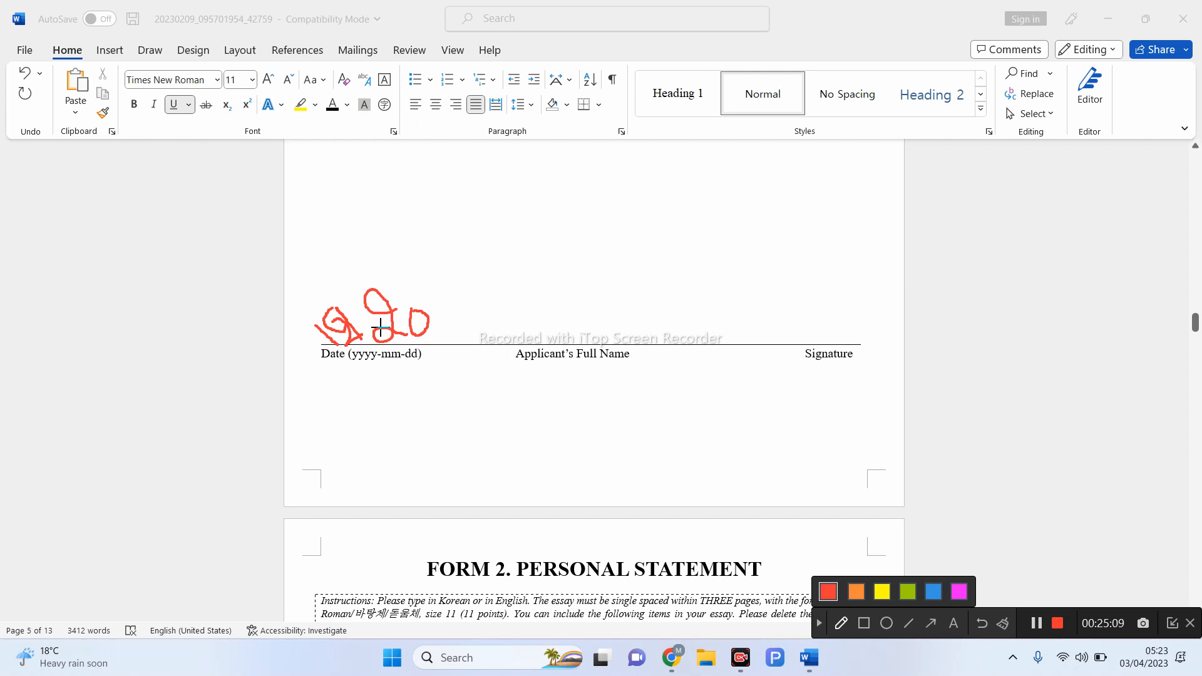
pyautogui.moveTo(321, 371); pyautogui.dragTo(407, 374)
pyautogui.moveTo(533, 311); pyautogui.dragTo(533, 311)
pyautogui.click(821, 625)
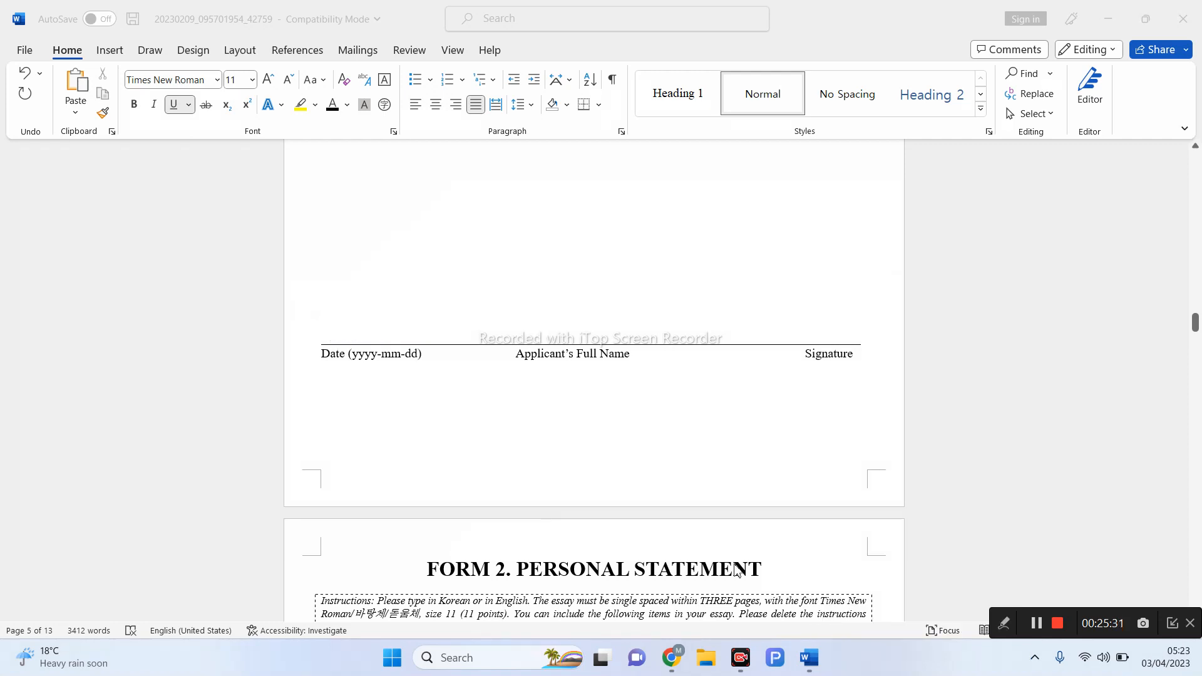
# - Type the applicant's full name on the line above the Applicant's Full Name label
pyautogui.click(530, 338)
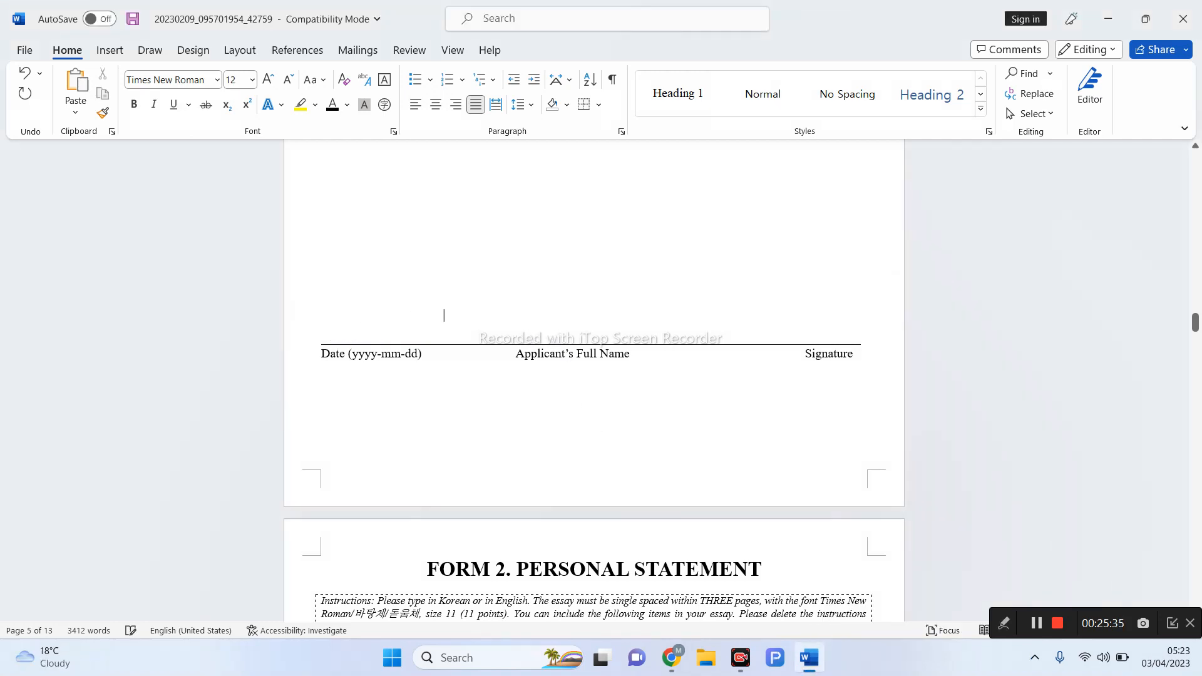
pyautogui.click(351, 332)
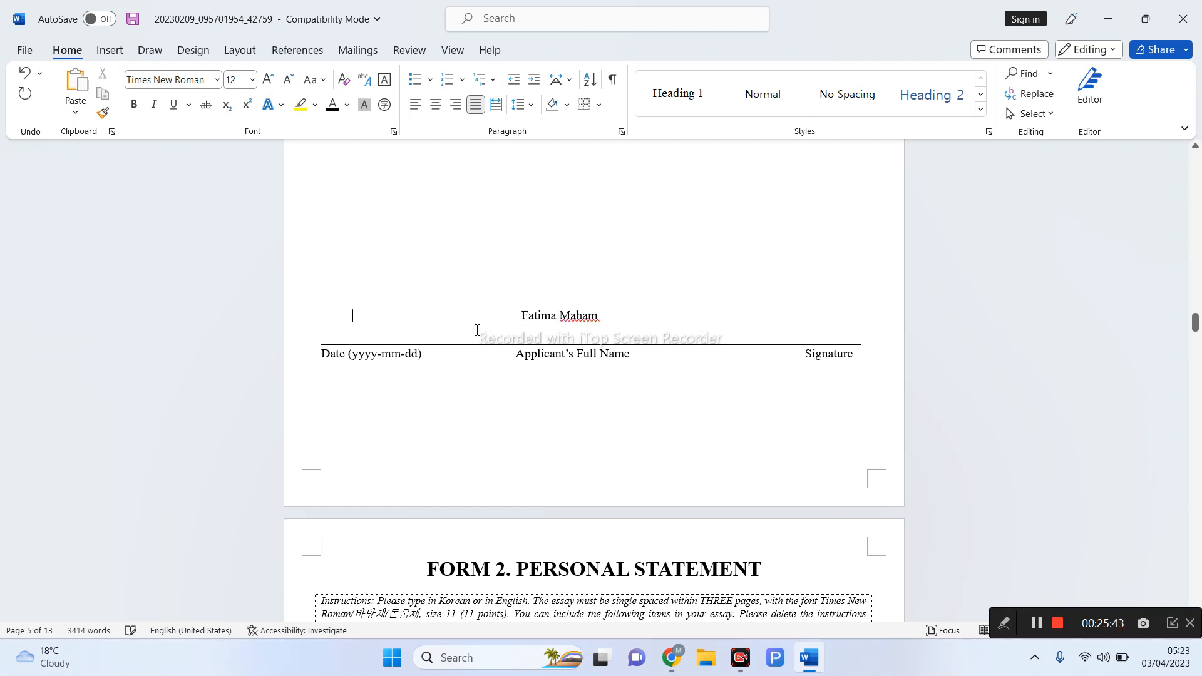
# - Circle the name, date and signature spots with the red pen, then clear the marks
pyautogui.click(1000, 631)
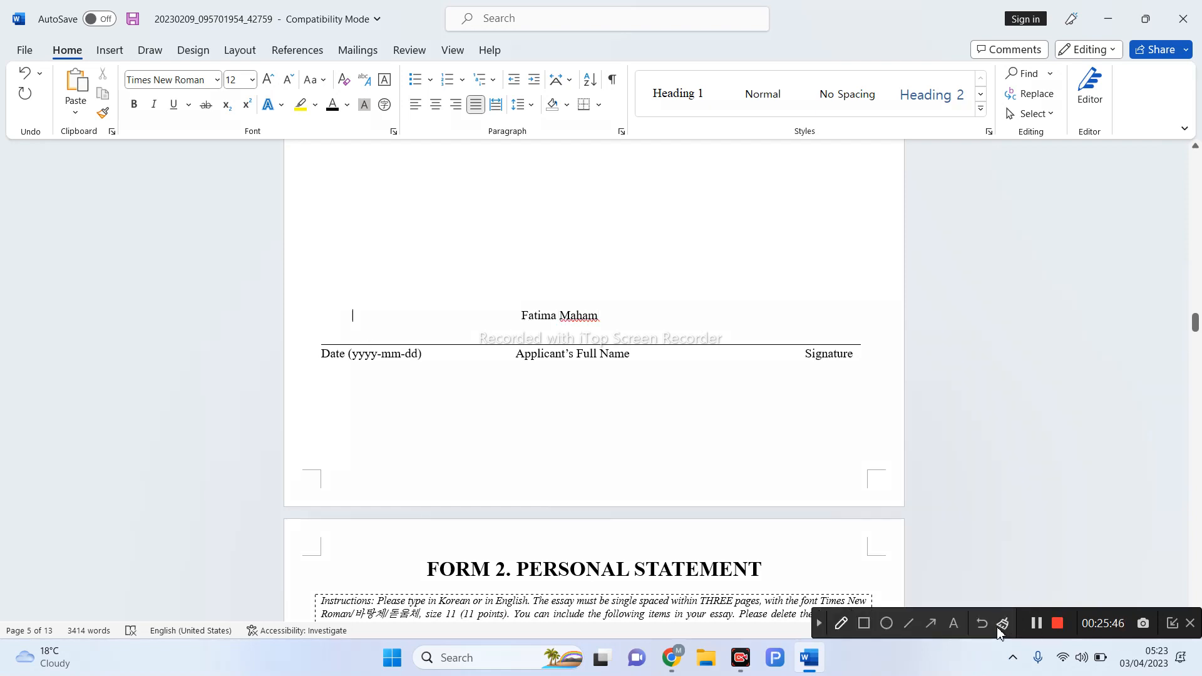
pyautogui.click(840, 623)
pyautogui.moveTo(503, 304)
pyautogui.mouseDown()
pyautogui.moveTo(529, 358)
pyautogui.moveTo(561, 290)
pyautogui.moveTo(499, 311)
pyautogui.mouseUp()
pyautogui.moveTo(343, 325)
pyautogui.mouseDown()
pyautogui.moveTo(363, 345)
pyautogui.moveTo(351, 305)
pyautogui.moveTo(332, 319)
pyautogui.mouseUp()
pyautogui.moveTo(781, 305); pyautogui.dragTo(855, 288)
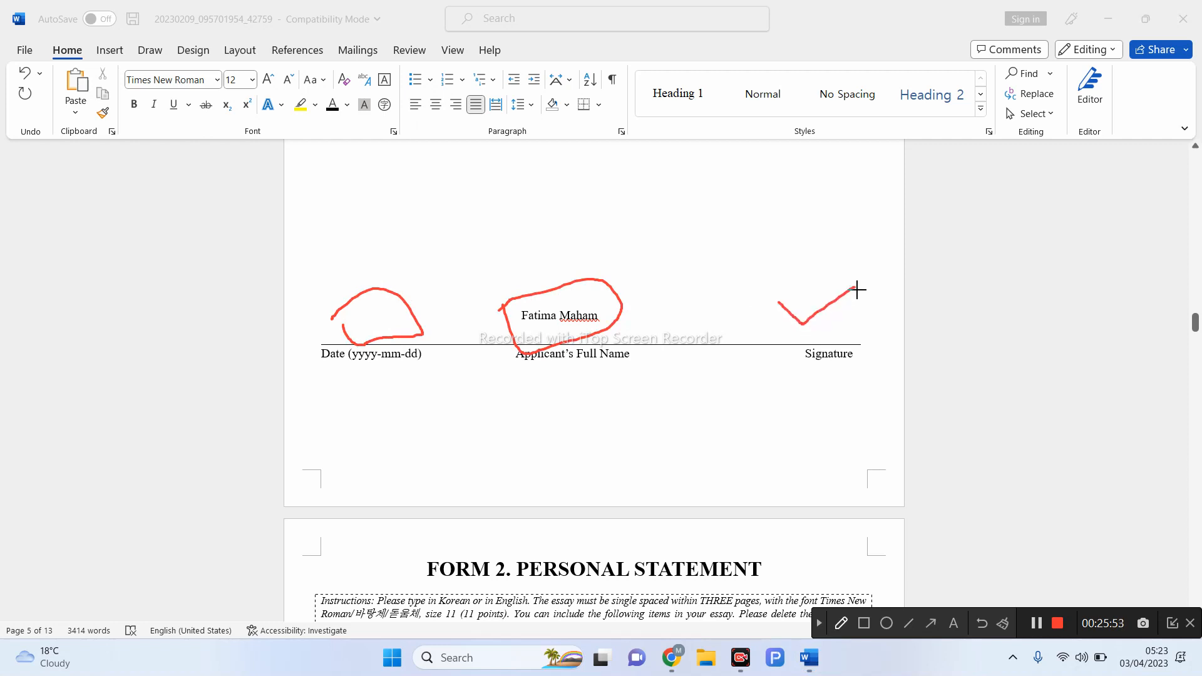
pyautogui.click(819, 624)
# - Mark each Personal Statement instruction bullet, through Others, with the red pen, then clear the marks
pyautogui.scroll(-8, 900, 553)
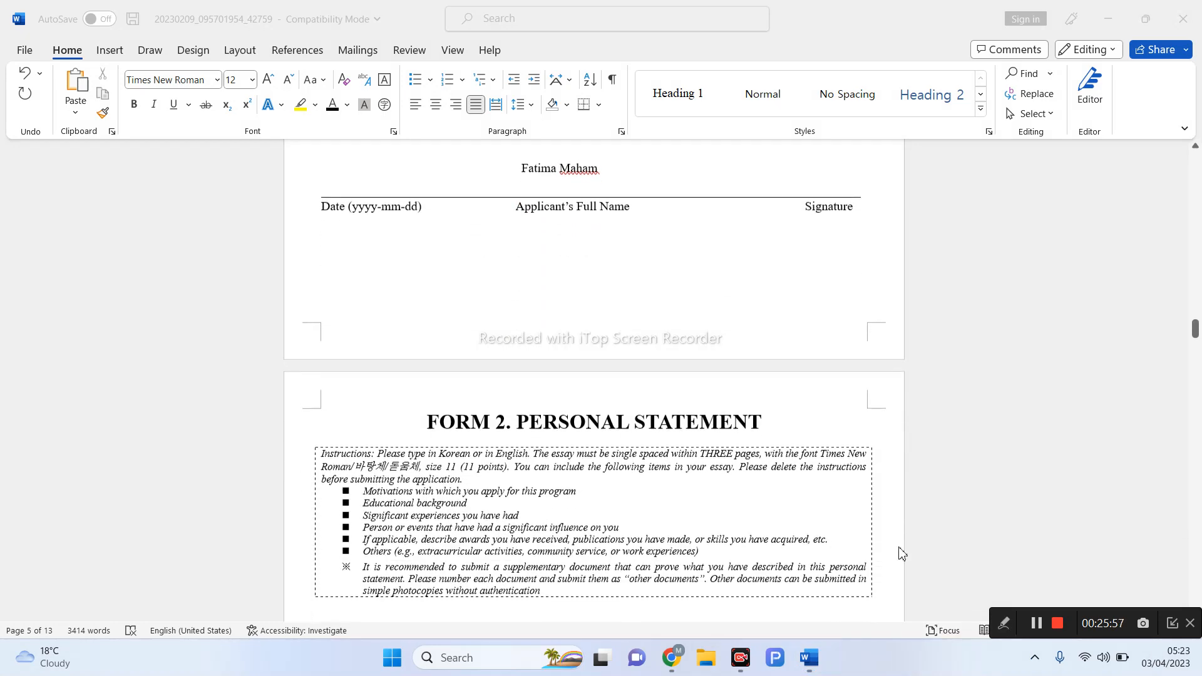
pyautogui.scroll(1, 900, 554)
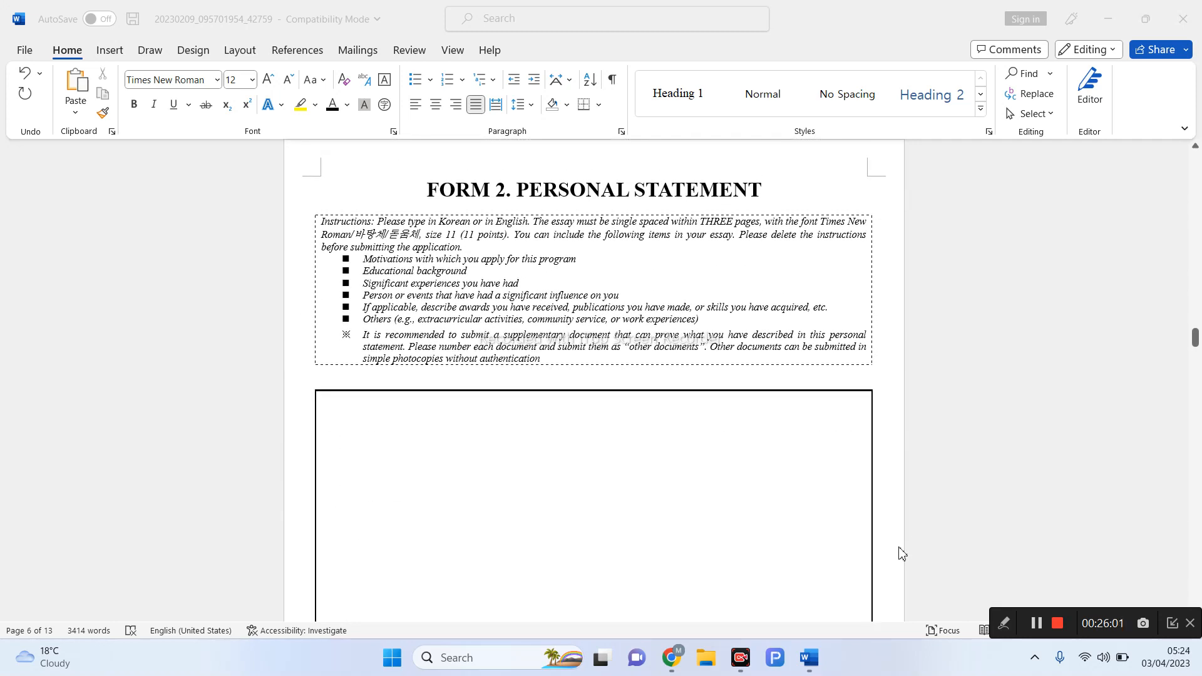
pyautogui.click(1004, 627)
pyautogui.click(841, 624)
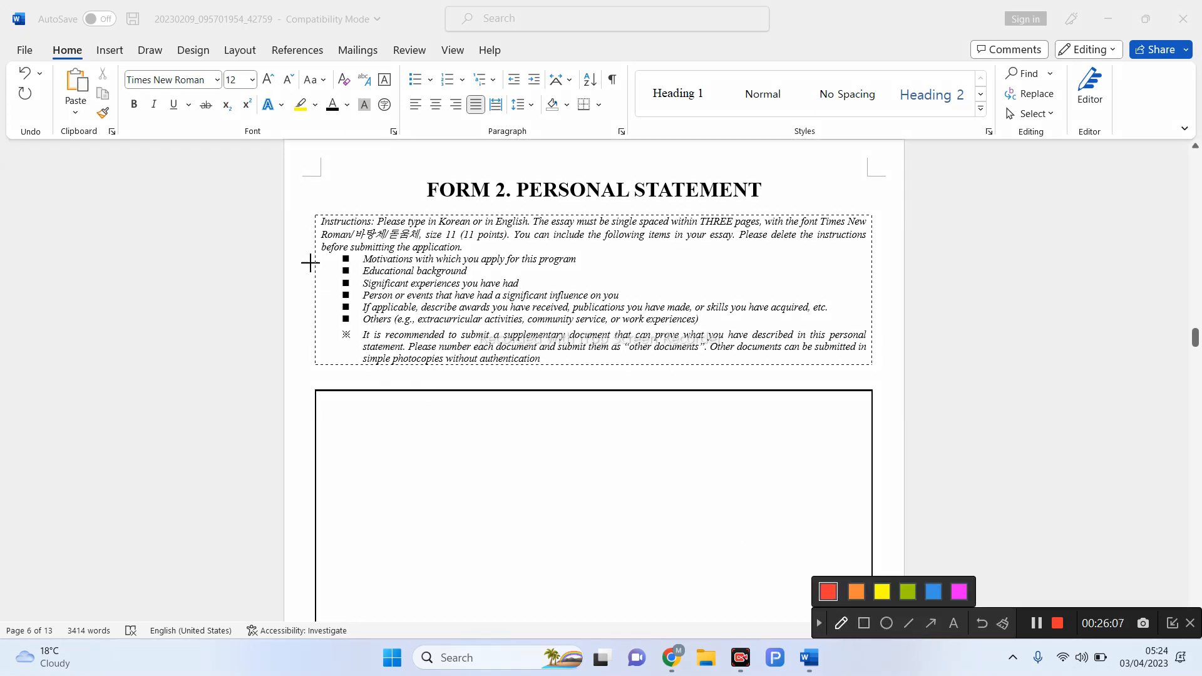
pyautogui.moveTo(307, 260); pyautogui.dragTo(358, 261)
pyautogui.moveTo(330, 281); pyautogui.dragTo(356, 259)
pyautogui.moveTo(339, 305); pyautogui.dragTo(360, 274)
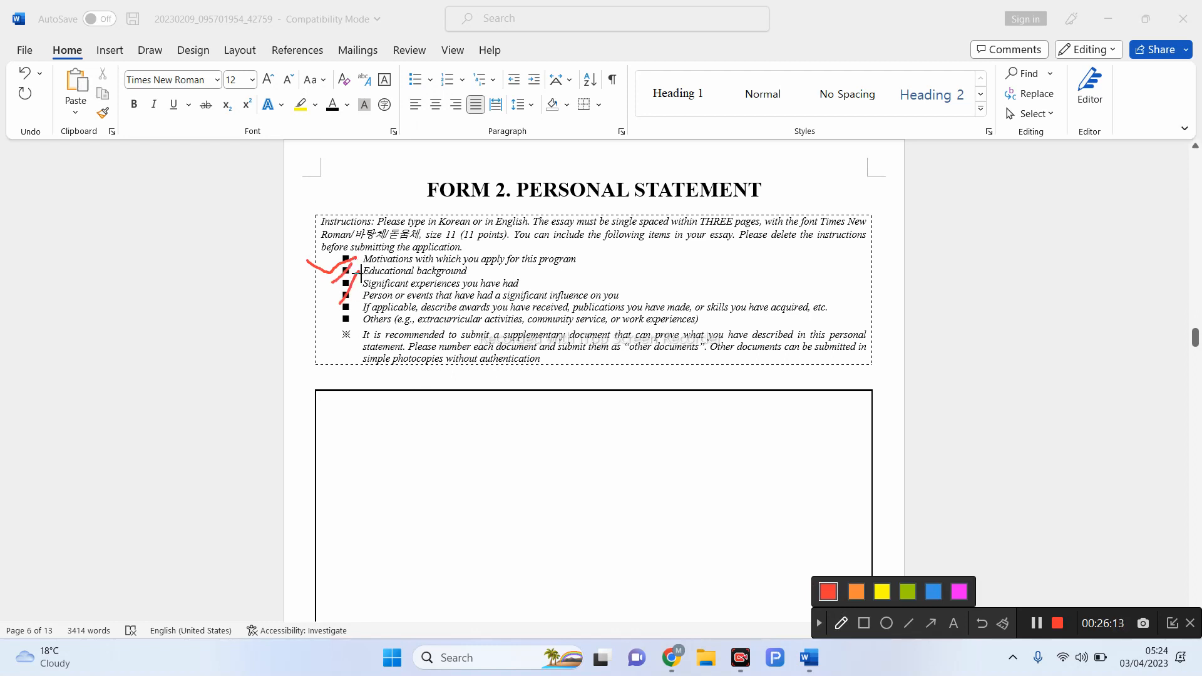
pyautogui.moveTo(368, 304); pyautogui.dragTo(389, 288)
pyautogui.moveTo(351, 327); pyautogui.dragTo(389, 315)
pyautogui.click(819, 623)
# - Scroll to the Personal Statement signature line and mark the name, date and signature spots
pyautogui.scroll(-5, 817, 516)
pyautogui.scroll(-1, 817, 512)
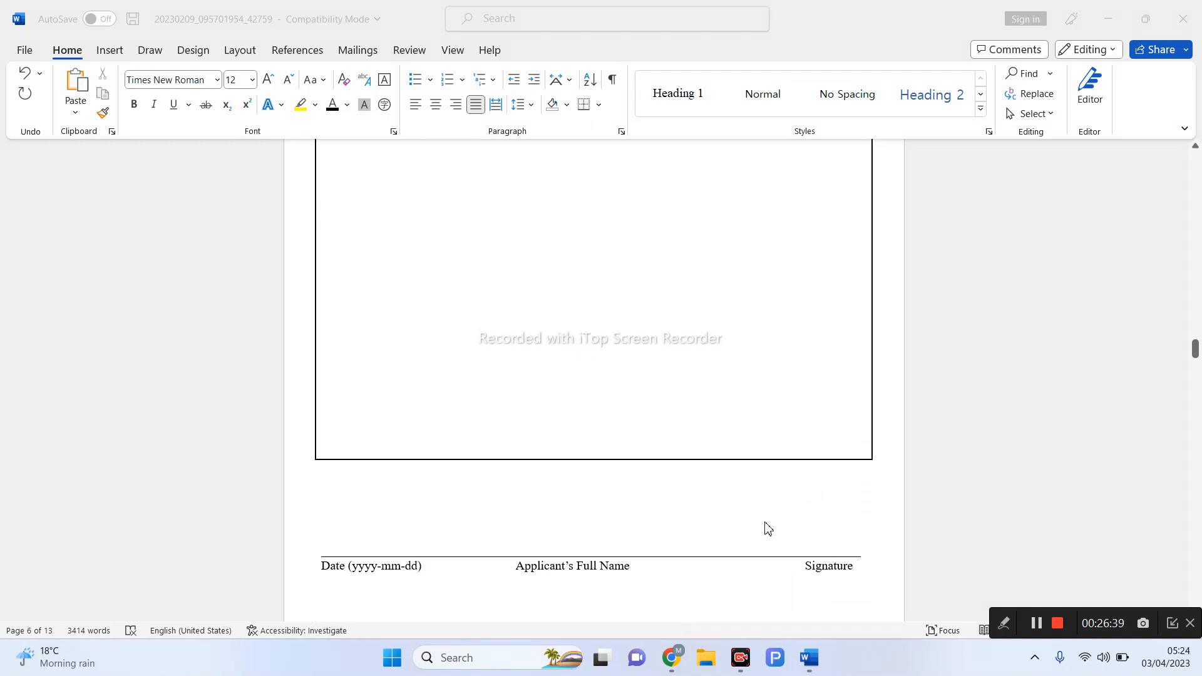
pyautogui.scroll(-3, 768, 529)
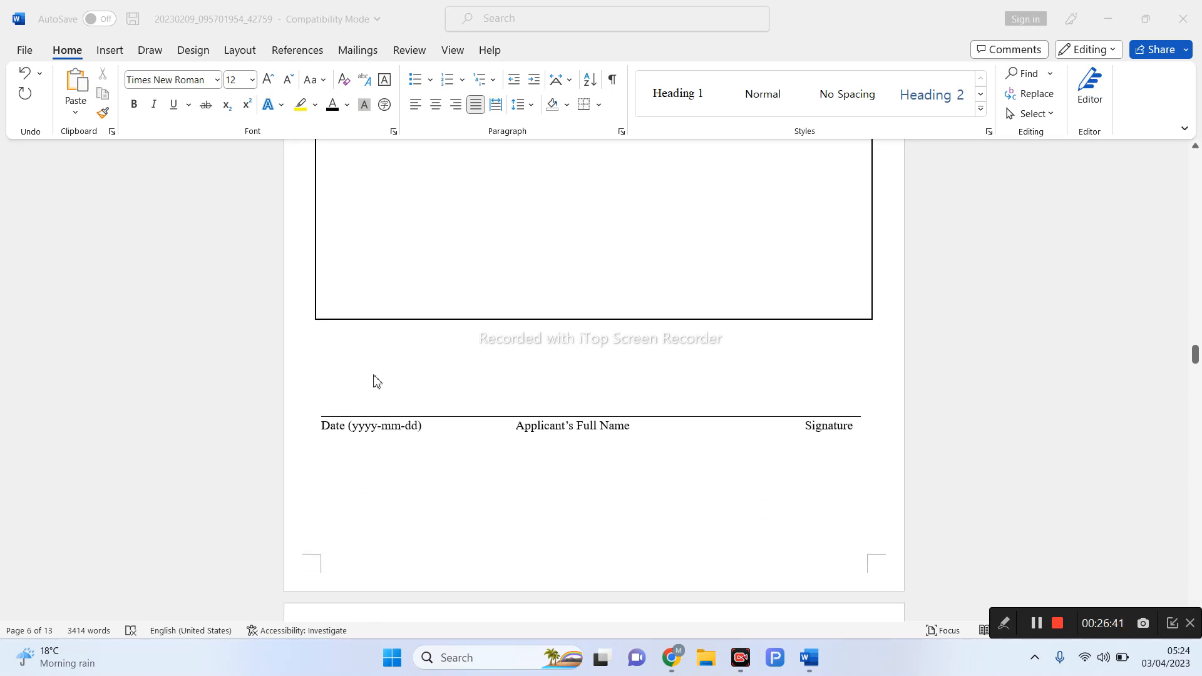
pyautogui.click(364, 399)
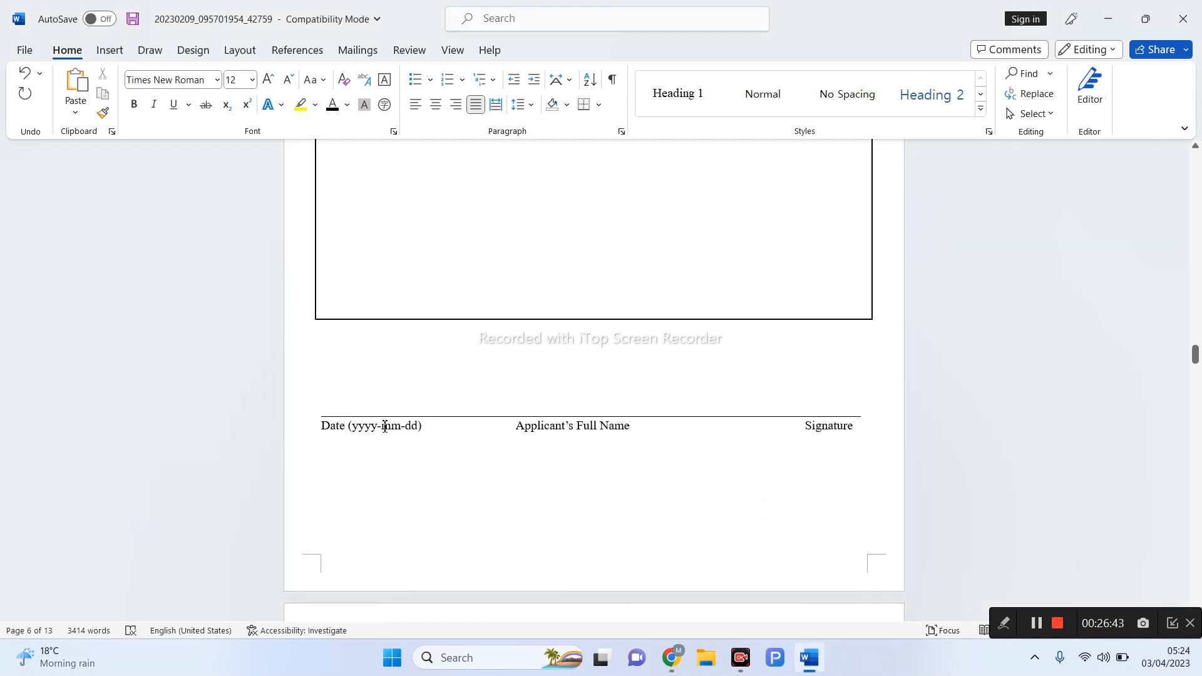
pyautogui.click(1004, 625)
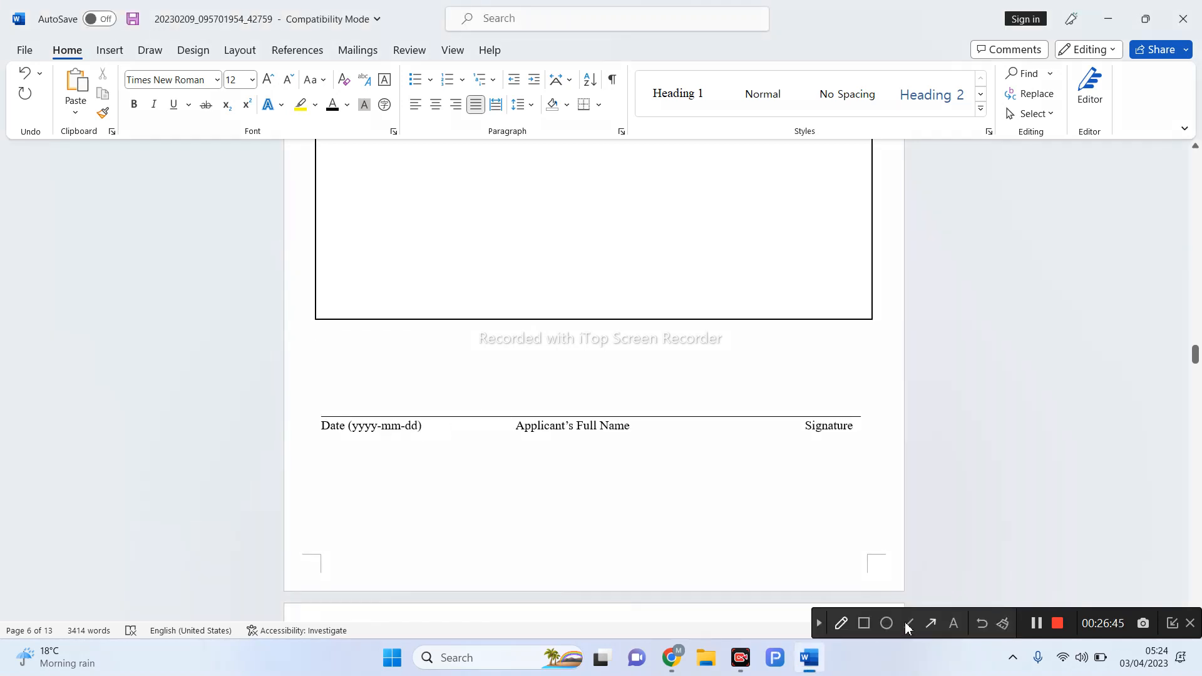
pyautogui.click(840, 626)
pyautogui.moveTo(568, 399); pyautogui.dragTo(615, 395)
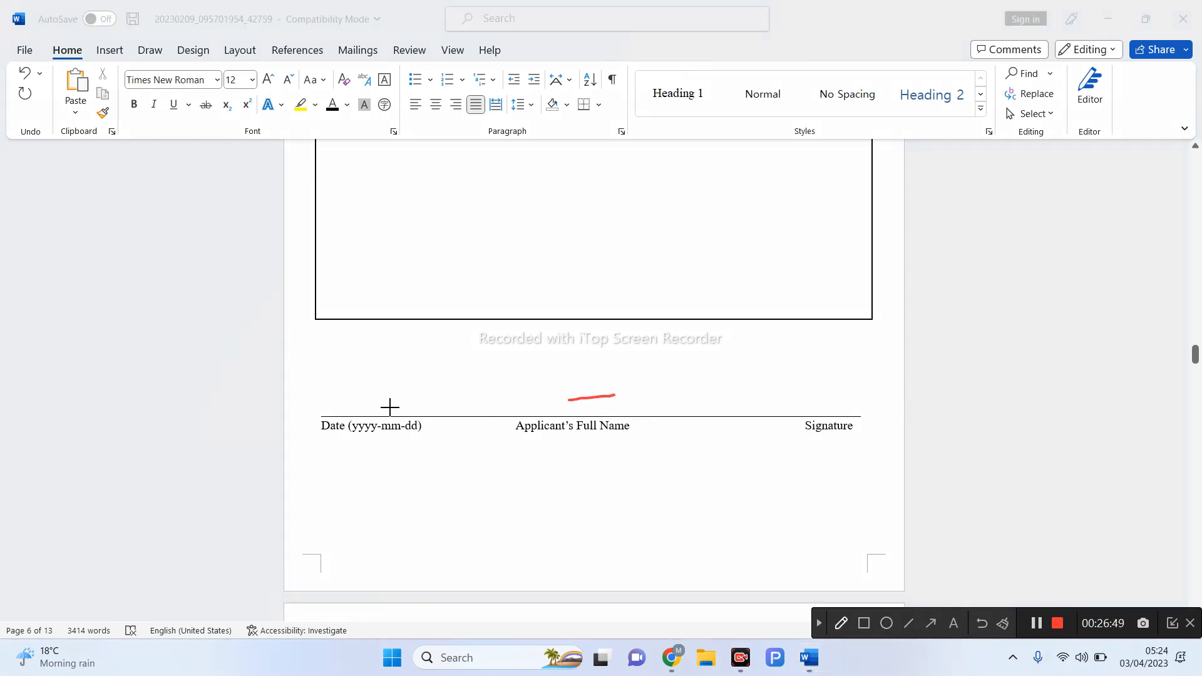
pyautogui.moveTo(344, 397); pyautogui.dragTo(389, 395)
pyautogui.moveTo(804, 413); pyautogui.dragTo(832, 357)
# - Scroll past Form 3 and Form 4 to Form 5, the Recommendation Letter
pyautogui.click(818, 623)
pyautogui.scroll(-4, 840, 558)
pyautogui.scroll(-7, 839, 559)
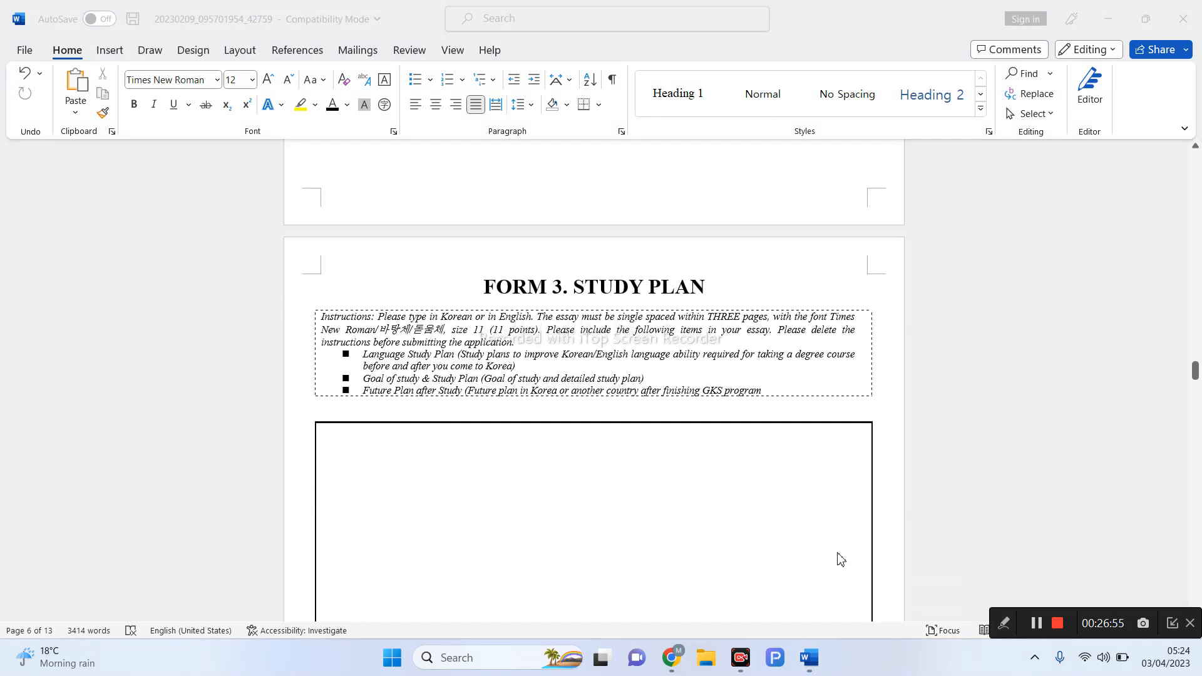
pyautogui.scroll(-10, 839, 559)
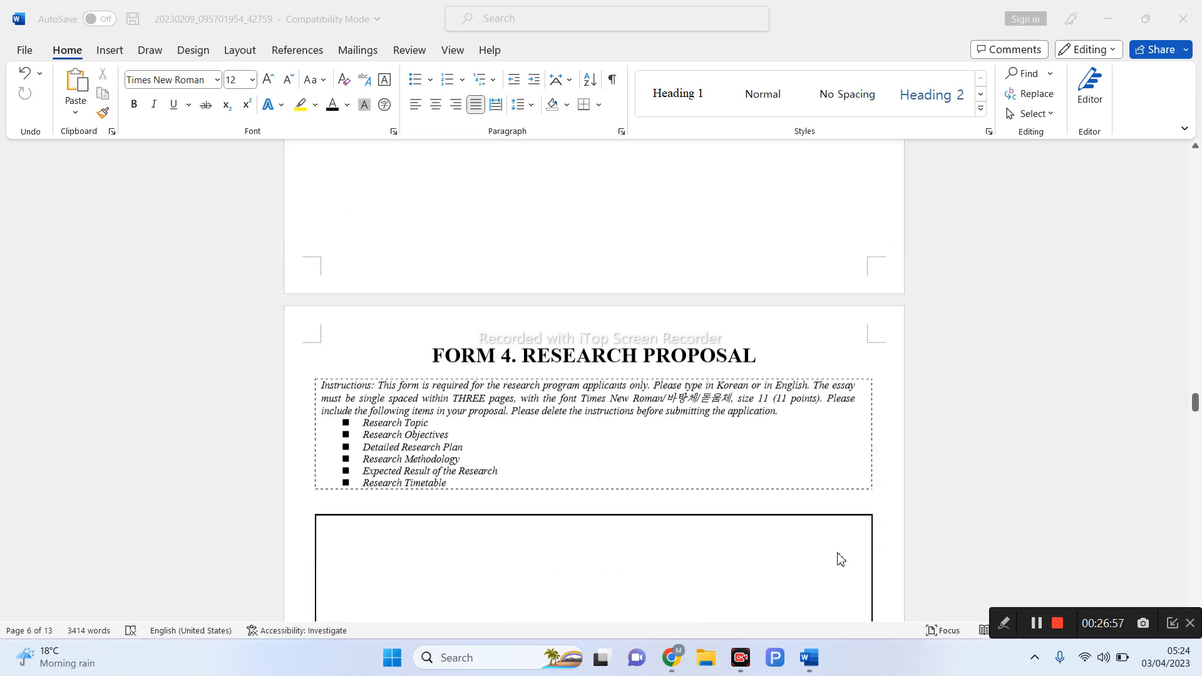
pyautogui.scroll(4, 840, 558)
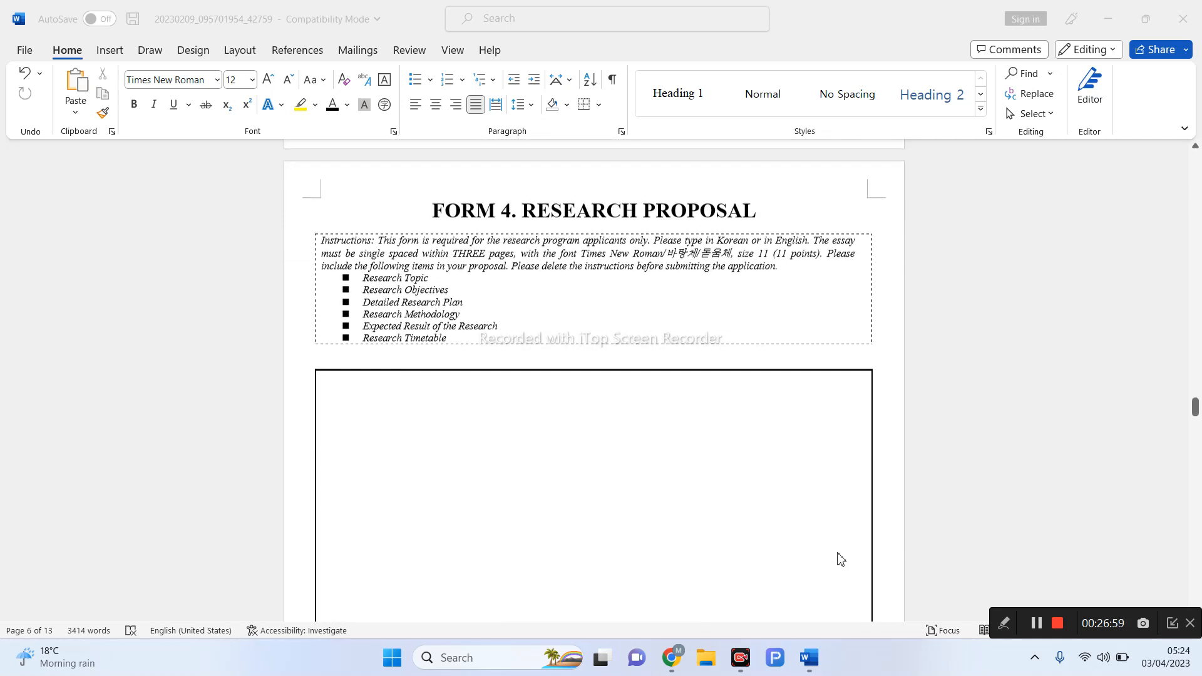
pyautogui.scroll(-4, 839, 558)
pyautogui.scroll(2, 839, 558)
pyautogui.scroll(-1, 839, 559)
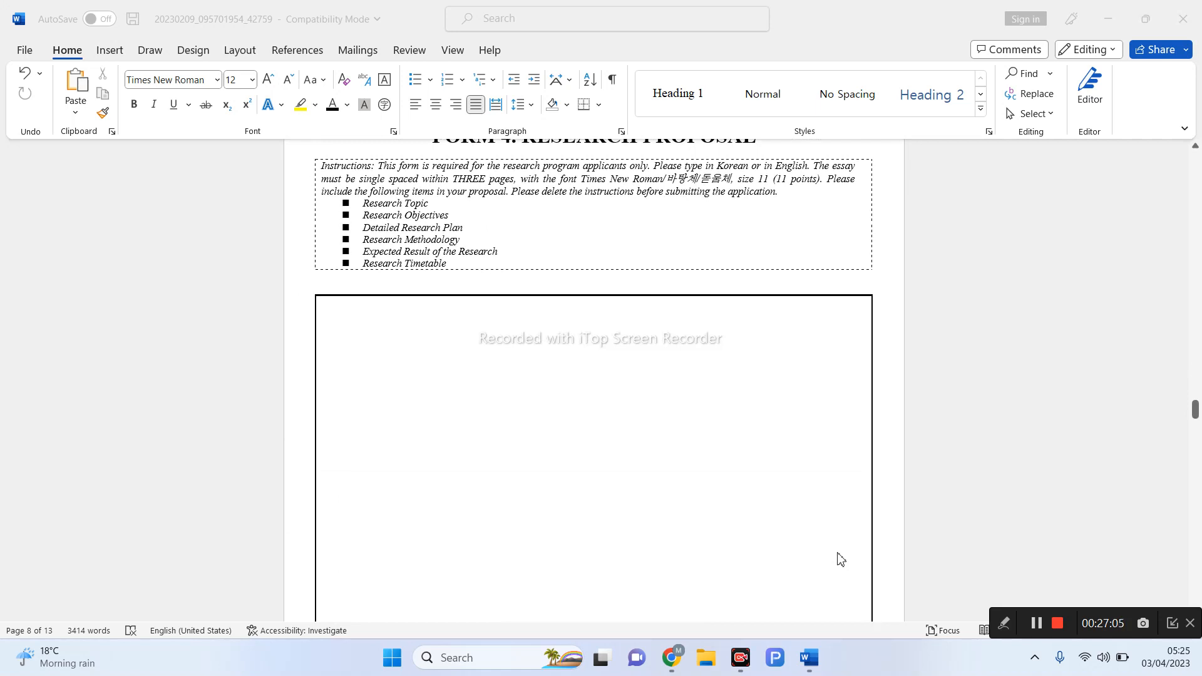
pyautogui.scroll(-10, 839, 559)
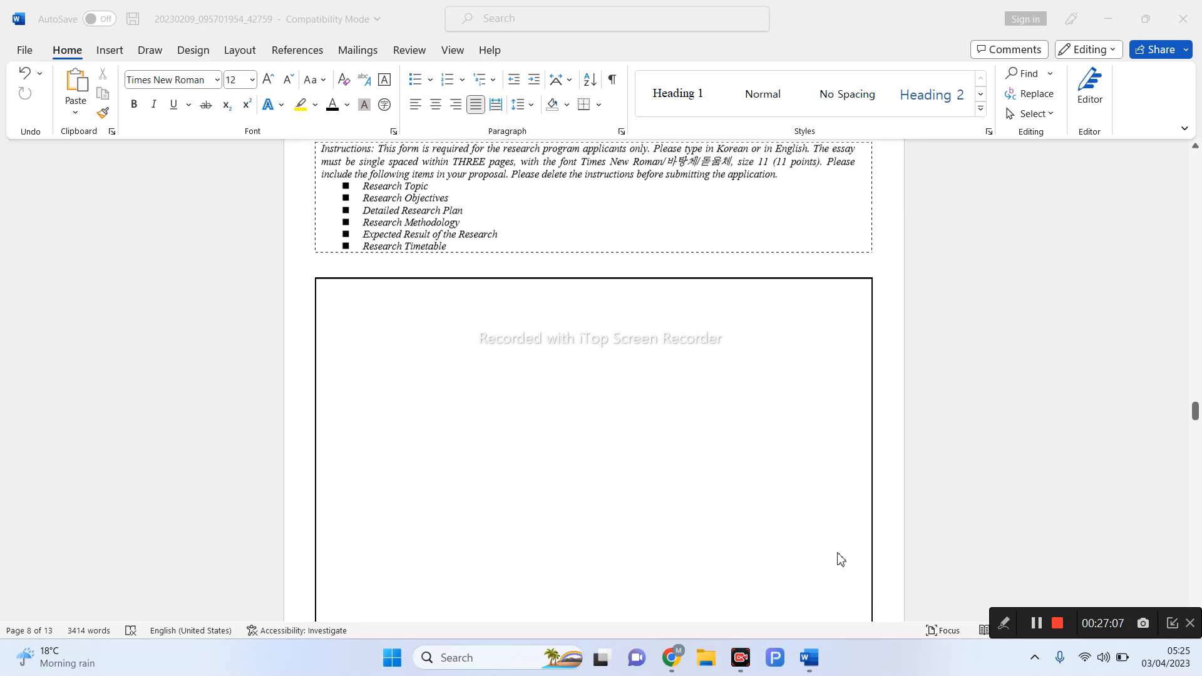
pyautogui.scroll(-6, 838, 558)
pyautogui.scroll(6, 837, 558)
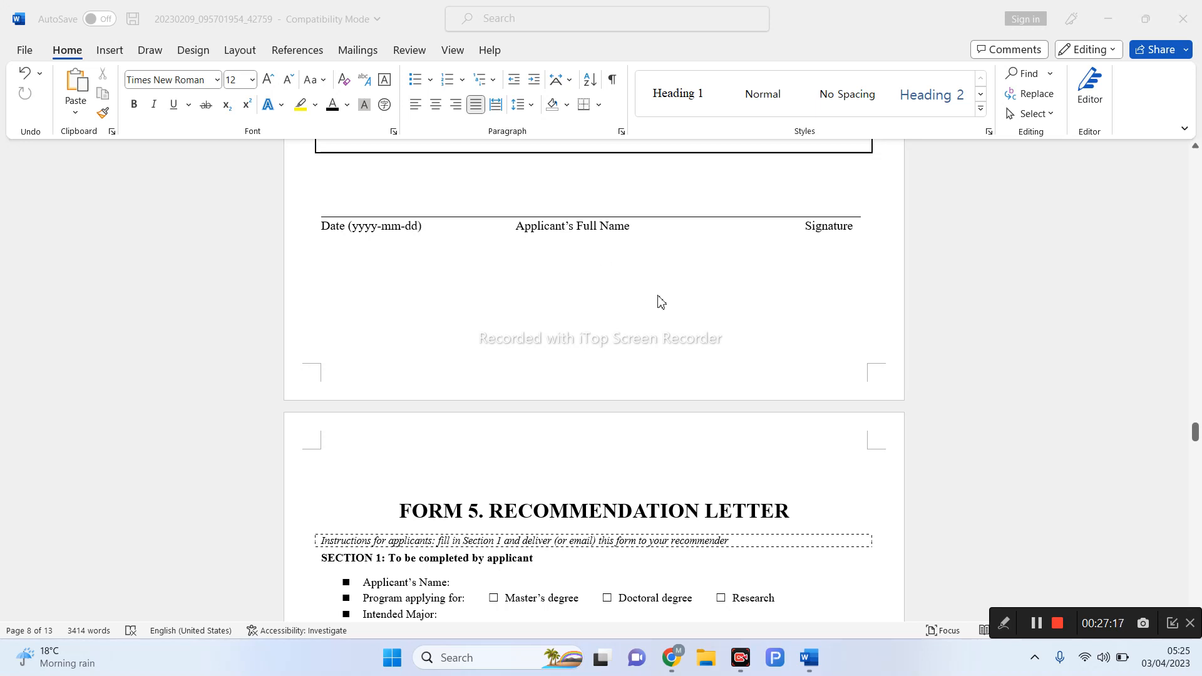
pyautogui.scroll(-5, 659, 302)
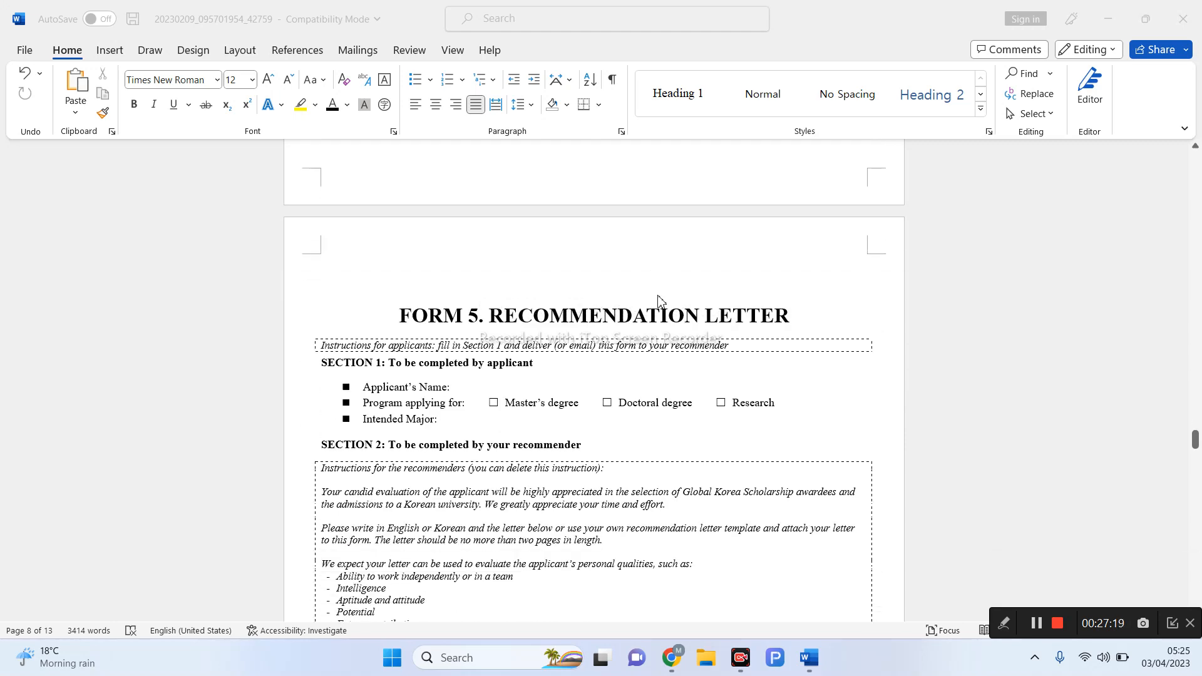
# - Draw a red pen line down the Recommendation Letter form
pyautogui.click(1000, 622)
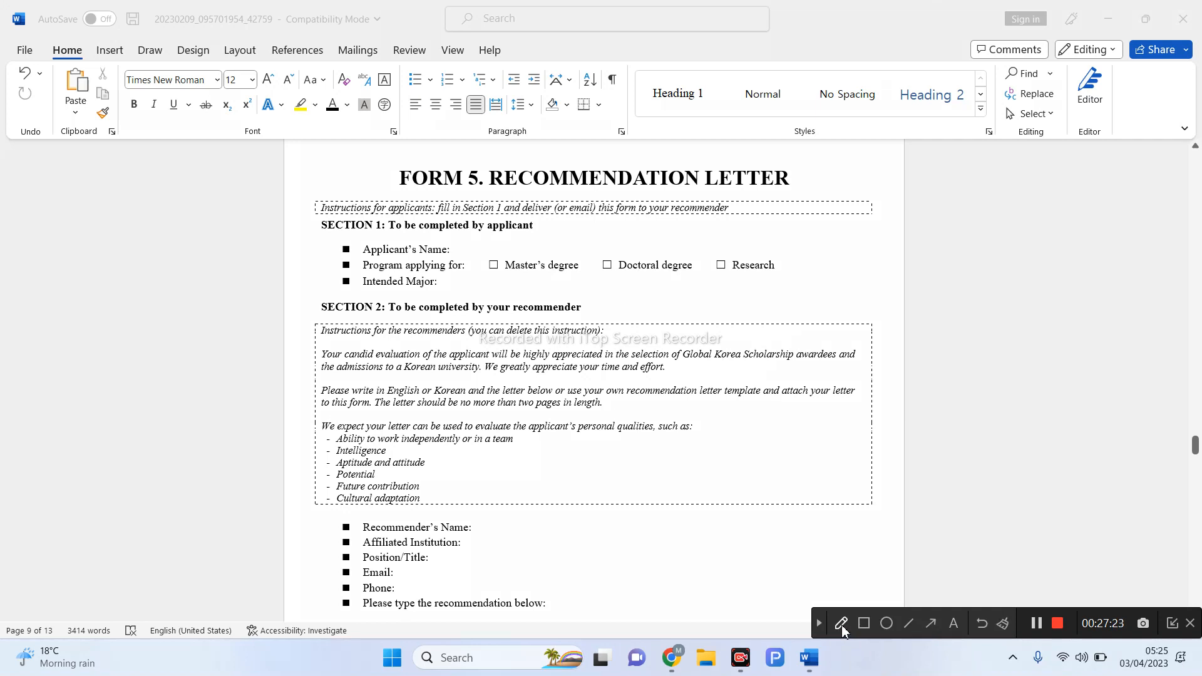
pyautogui.click(840, 624)
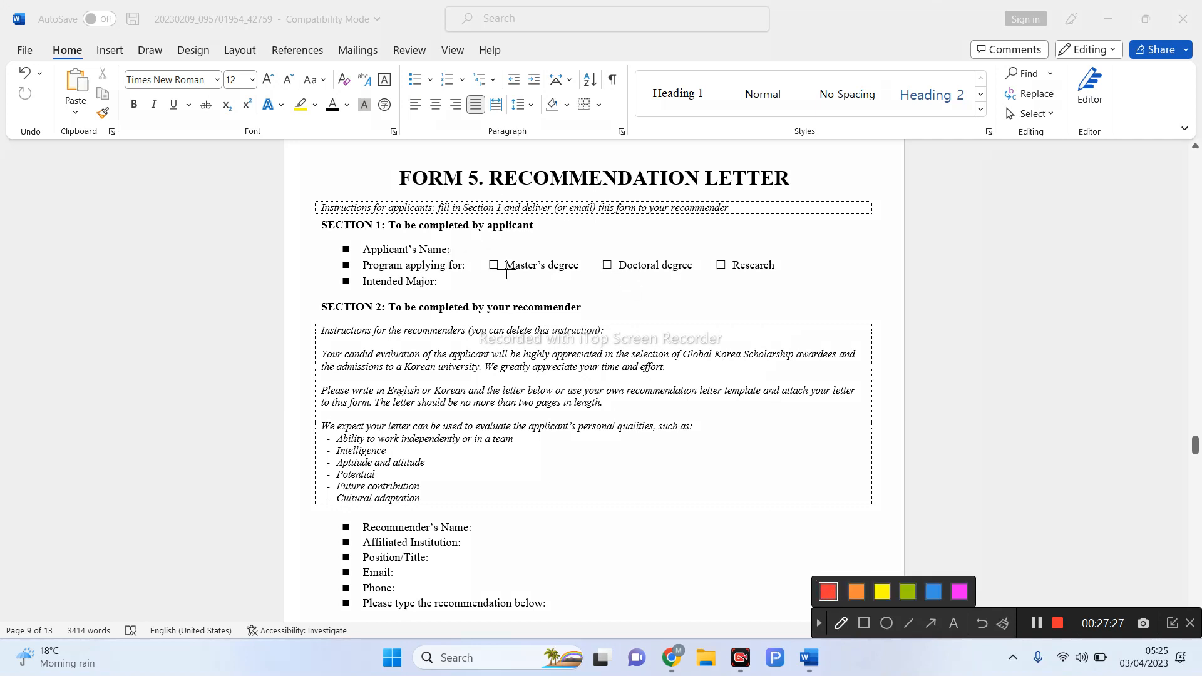
pyautogui.moveTo(379, 154)
pyautogui.mouseDown()
pyautogui.moveTo(353, 338)
pyautogui.moveTo(364, 493)
pyautogui.mouseUp()
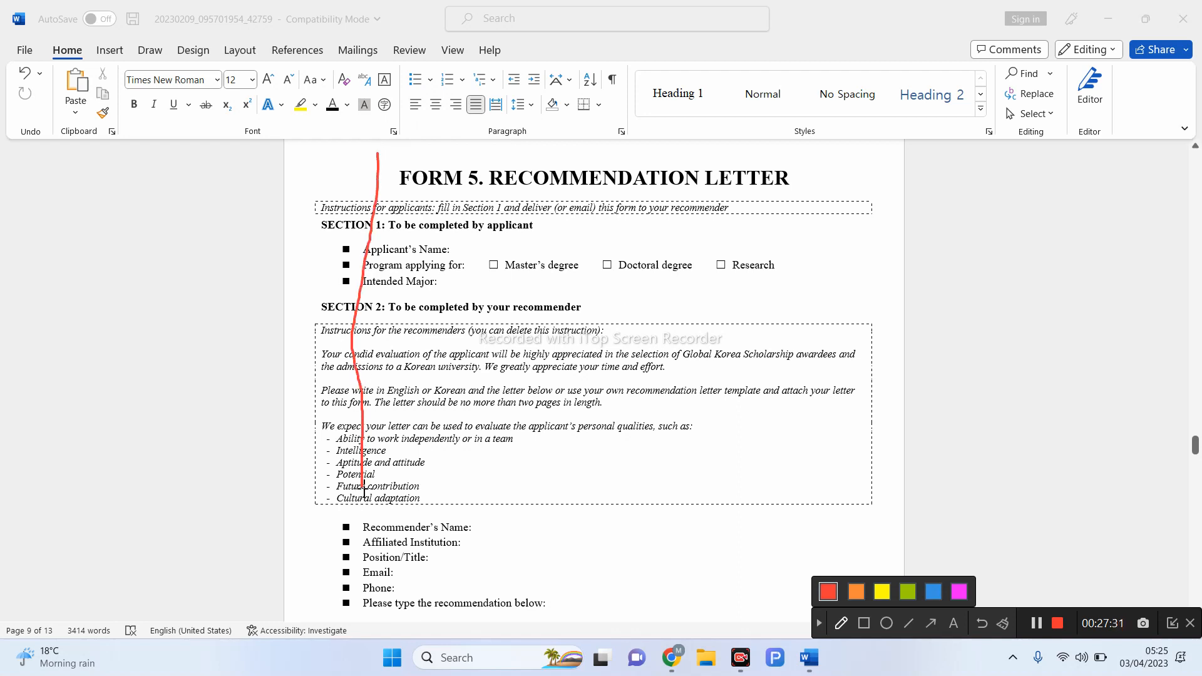
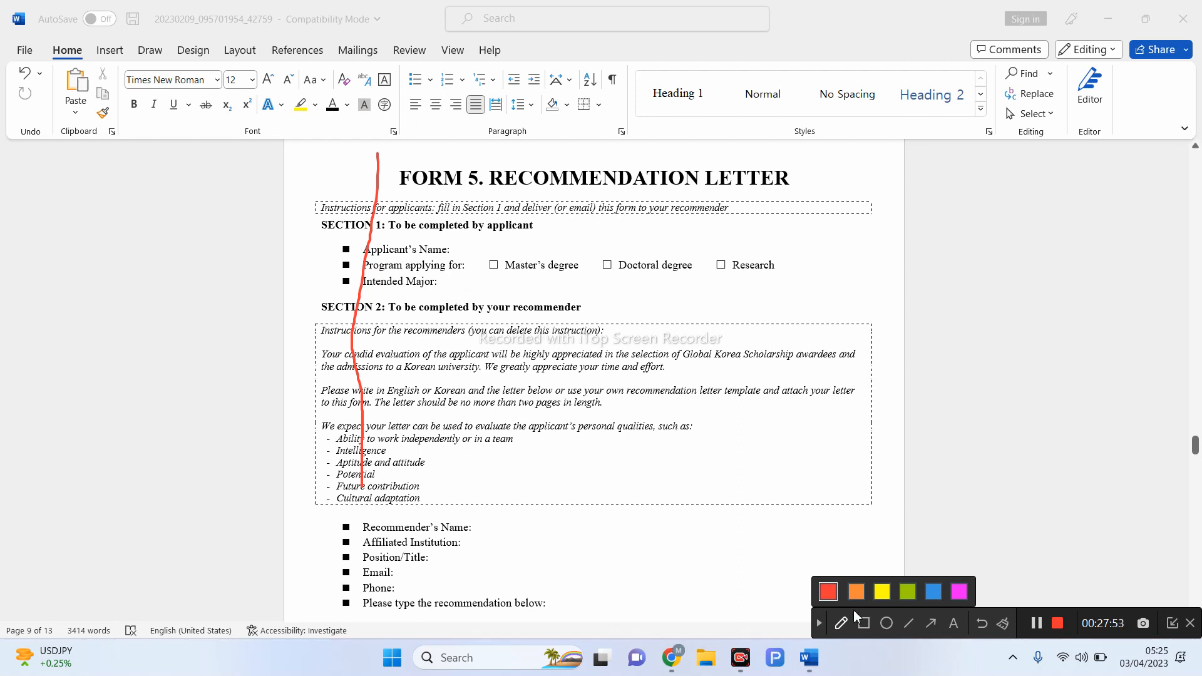
# - Clear the stray stroke, then tick Doctoral degree and circle Section 1 with the red pen
pyautogui.click(818, 622)
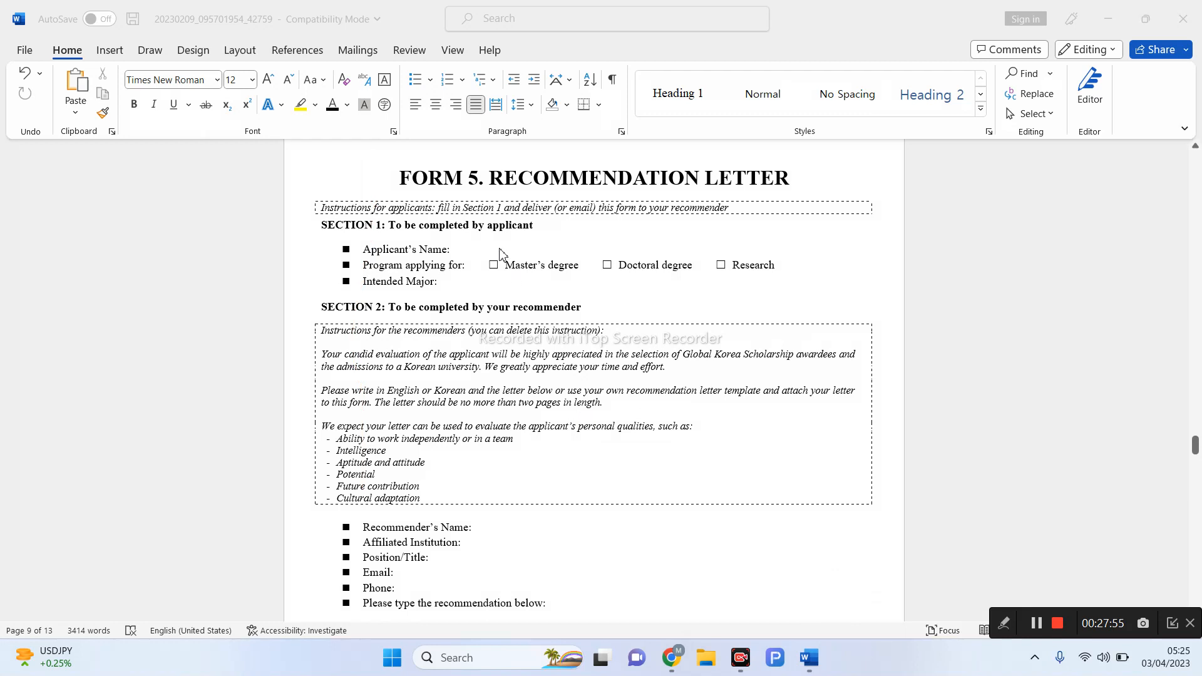
pyautogui.click(610, 268)
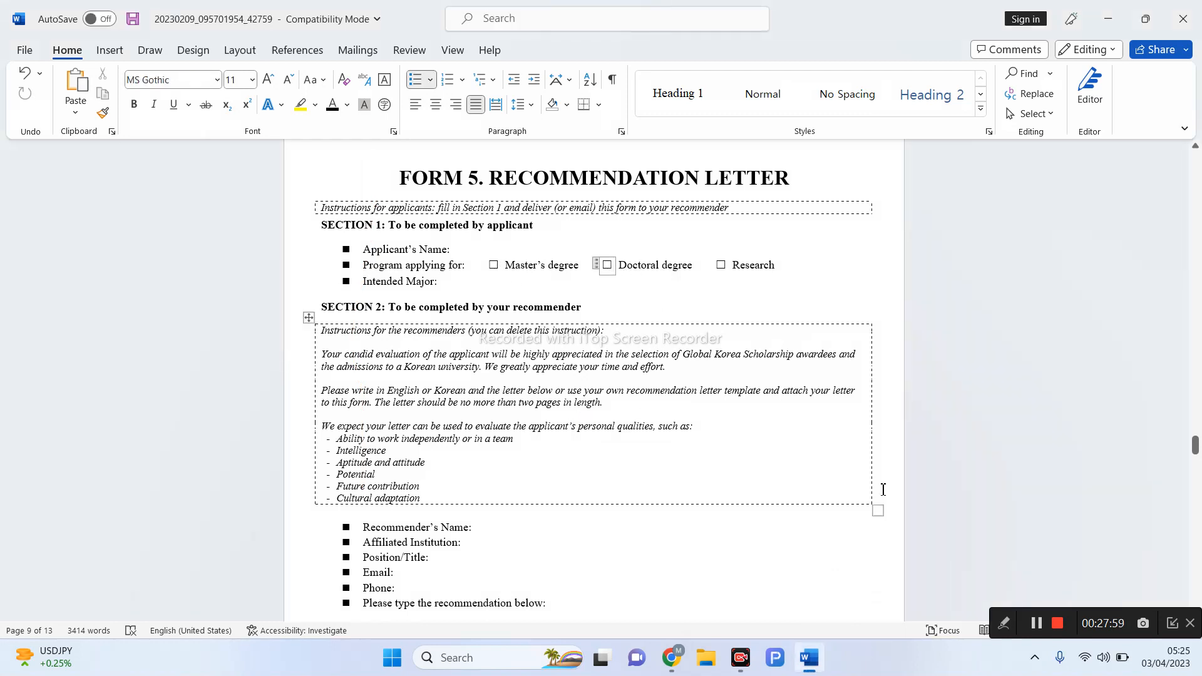
pyautogui.click(1004, 623)
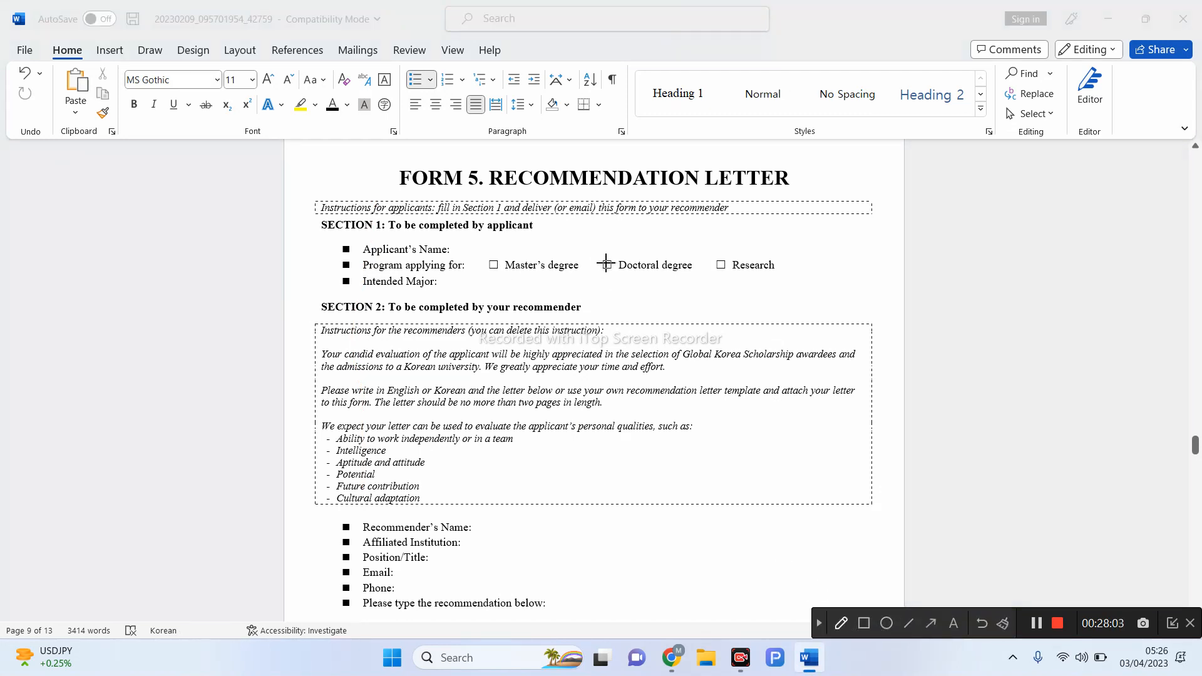
pyautogui.moveTo(604, 260); pyautogui.dragTo(626, 252)
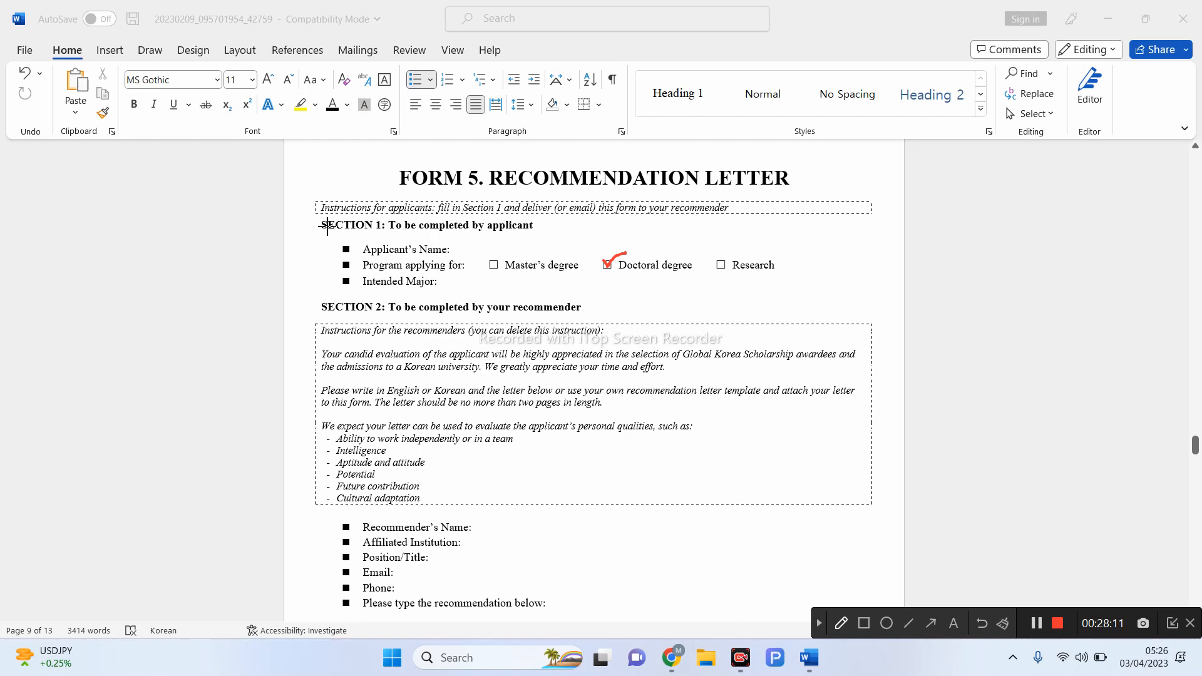
pyautogui.moveTo(302, 225)
pyautogui.mouseDown()
pyautogui.moveTo(395, 302)
pyautogui.moveTo(760, 289)
pyautogui.moveTo(815, 233)
pyautogui.moveTo(460, 199)
pyautogui.moveTo(297, 226)
pyautogui.mouseUp()
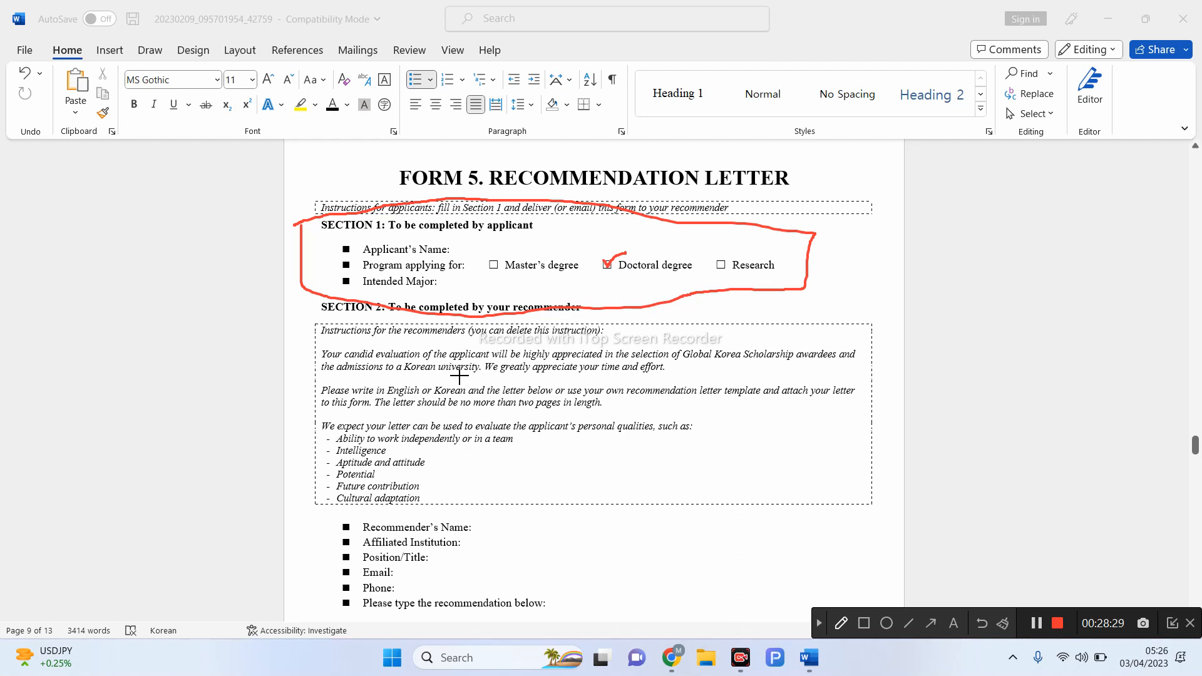
# - Mark the recommender instructions and qualities, and underline the Applicant's Name and Intended Major spaces in red
pyautogui.moveTo(330, 345)
pyautogui.mouseDown()
pyautogui.moveTo(338, 464)
pyautogui.moveTo(424, 501)
pyautogui.moveTo(477, 432)
pyautogui.moveTo(335, 355)
pyautogui.moveTo(327, 363)
pyautogui.mouseUp()
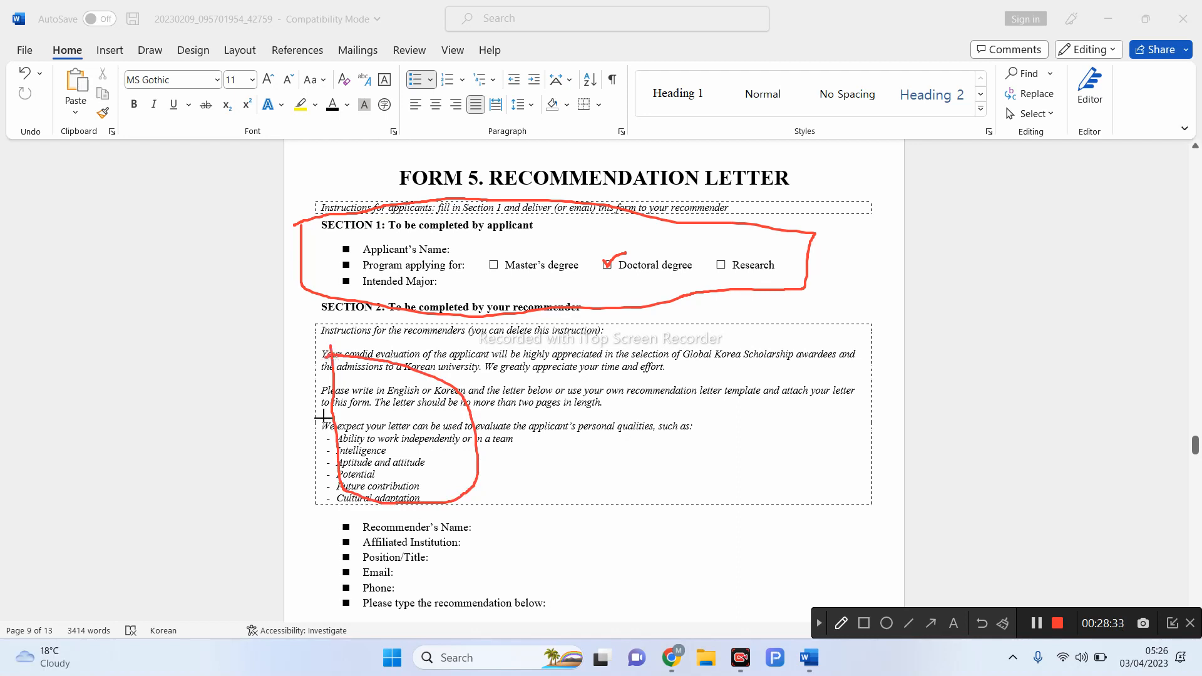
pyautogui.moveTo(320, 440)
pyautogui.mouseDown()
pyautogui.moveTo(323, 490)
pyautogui.moveTo(385, 551)
pyautogui.moveTo(440, 477)
pyautogui.moveTo(336, 446)
pyautogui.mouseUp()
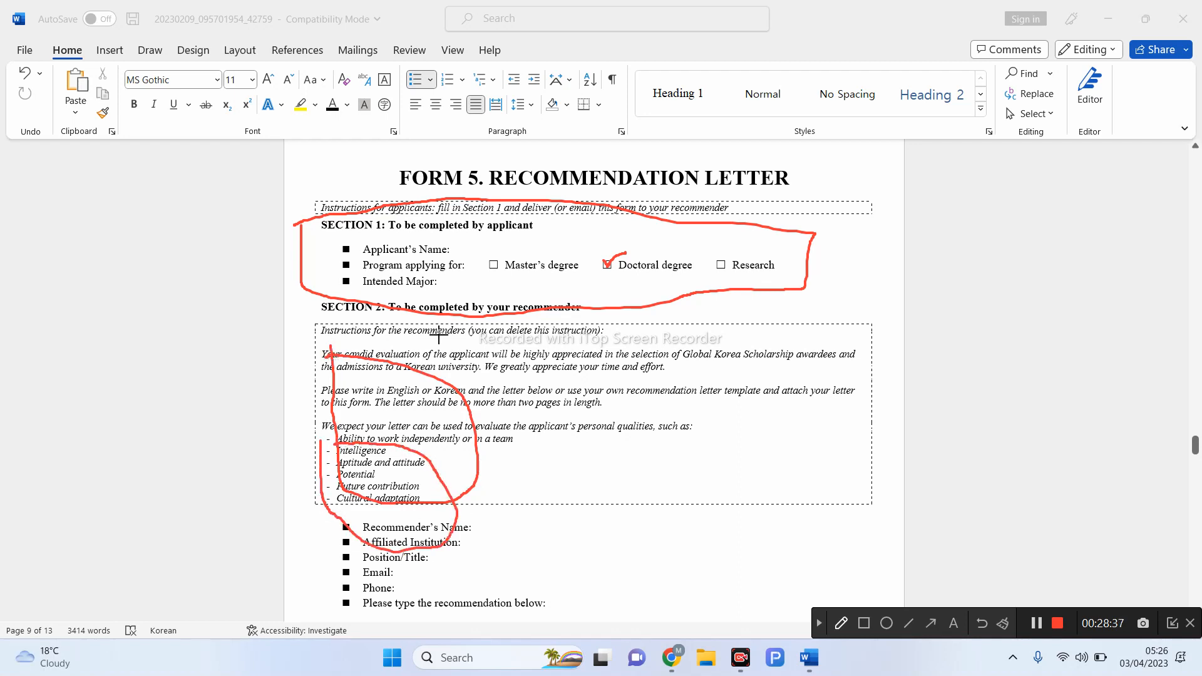
pyautogui.moveTo(461, 250); pyautogui.dragTo(540, 246)
pyautogui.moveTo(452, 284); pyautogui.dragTo(529, 279)
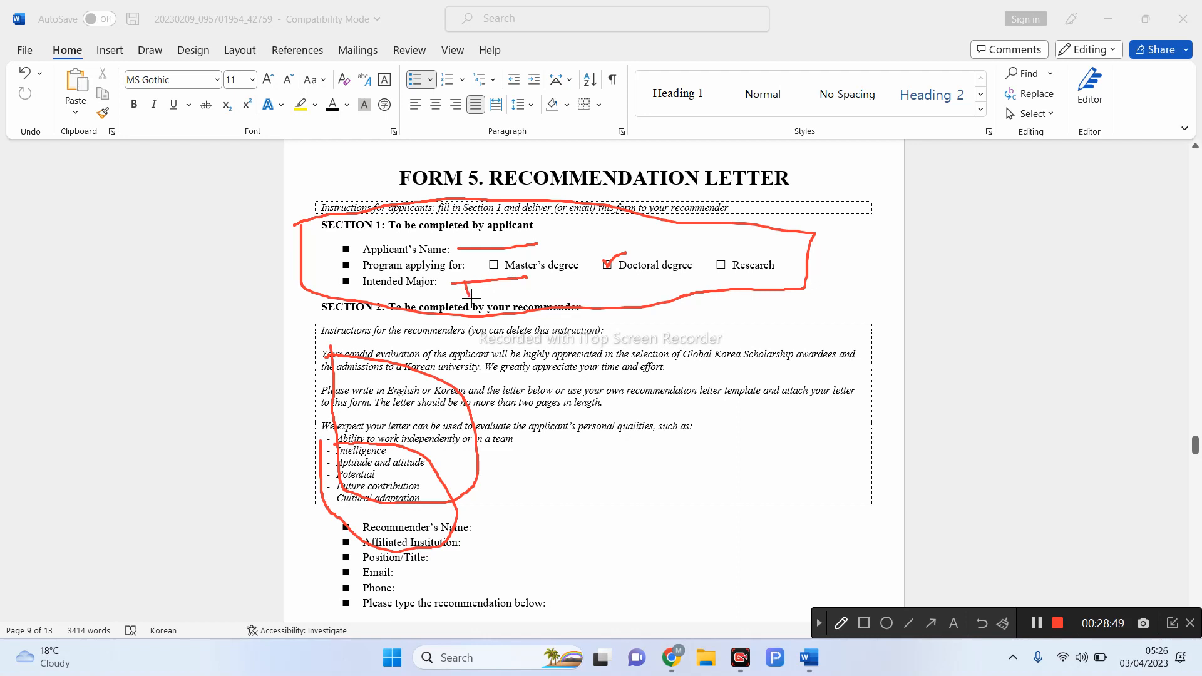
pyautogui.moveTo(467, 293)
pyautogui.mouseDown()
pyautogui.moveTo(490, 268)
pyautogui.moveTo(492, 294)
pyautogui.mouseUp()
# - Clear the red annotations and scroll down to the recommender's signature box
pyautogui.click(820, 623)
pyautogui.scroll(-10, 871, 551)
pyautogui.scroll(-4, 870, 554)
pyautogui.scroll(6, 870, 554)
pyautogui.scroll(3, 870, 554)
pyautogui.scroll(-2, 870, 554)
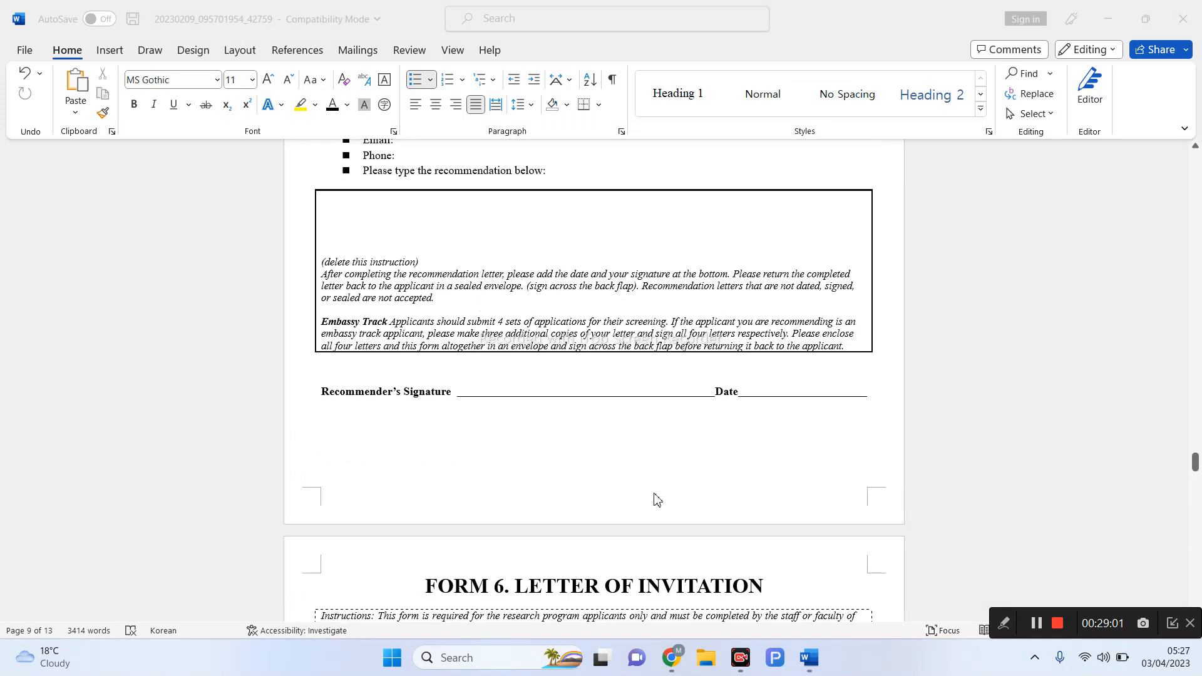
# - Circle the recommender's signature line and tick Date in red, then clear and scroll toward Form 6
pyautogui.click(540, 395)
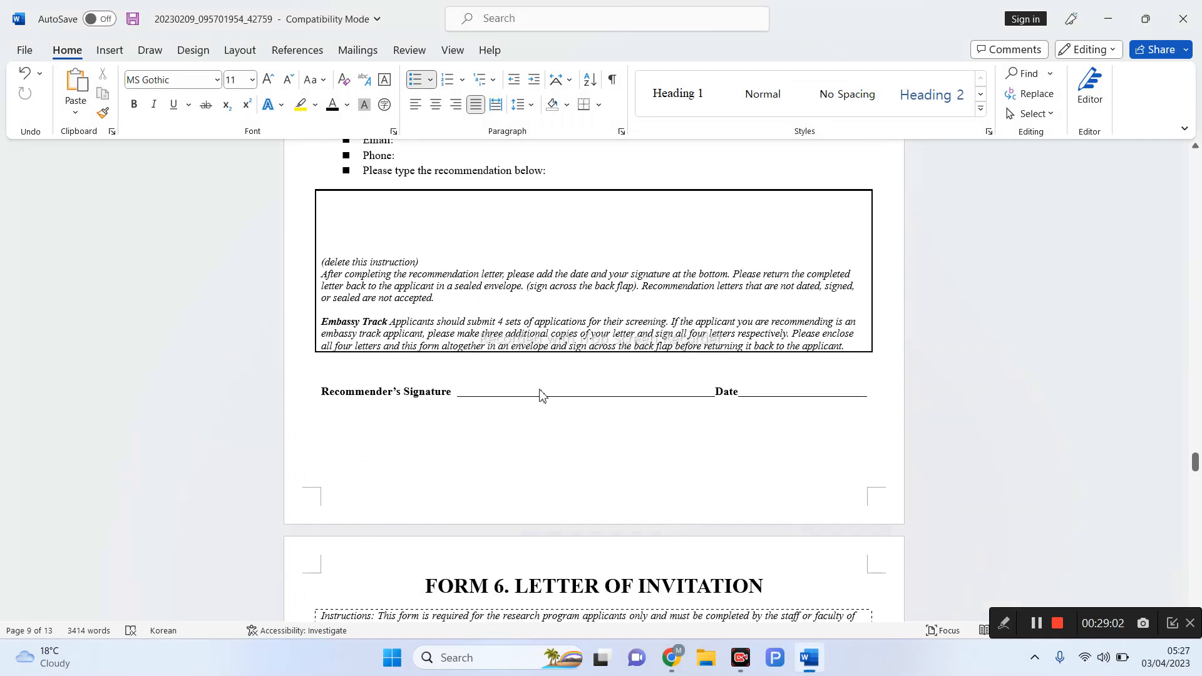
pyautogui.click(1004, 626)
pyautogui.click(840, 623)
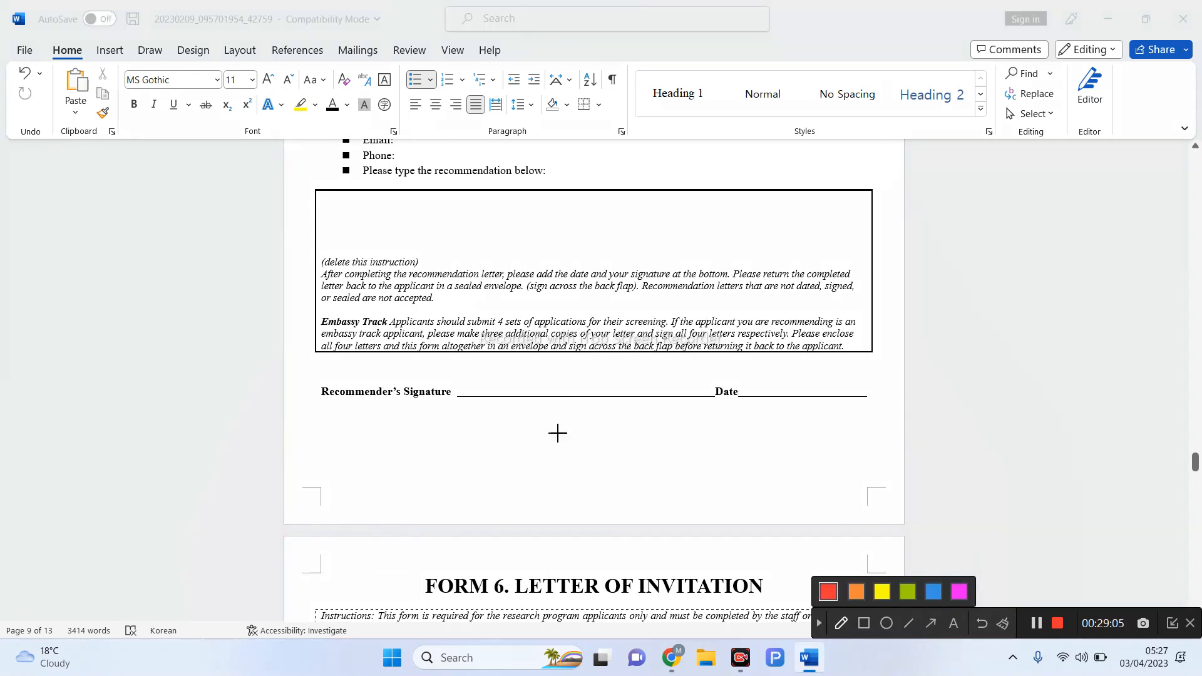
pyautogui.moveTo(510, 389)
pyautogui.mouseDown()
pyautogui.moveTo(532, 424)
pyautogui.moveTo(561, 381)
pyautogui.moveTo(513, 396)
pyautogui.mouseUp()
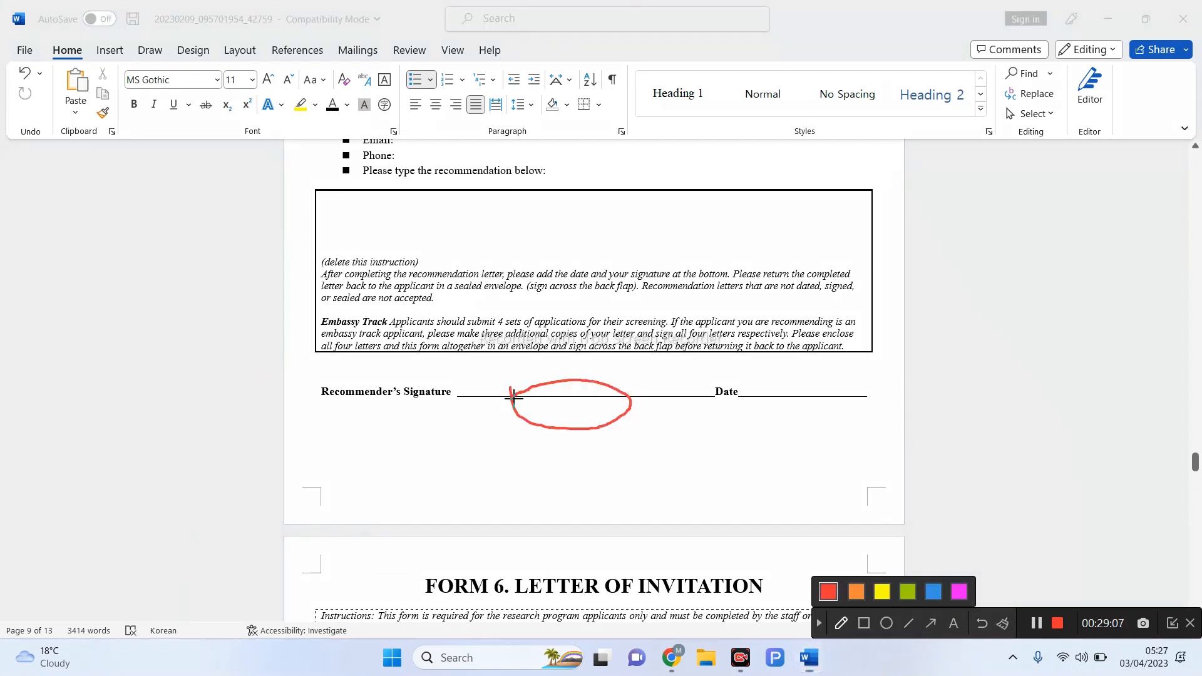
pyautogui.moveTo(759, 372); pyautogui.dragTo(824, 371)
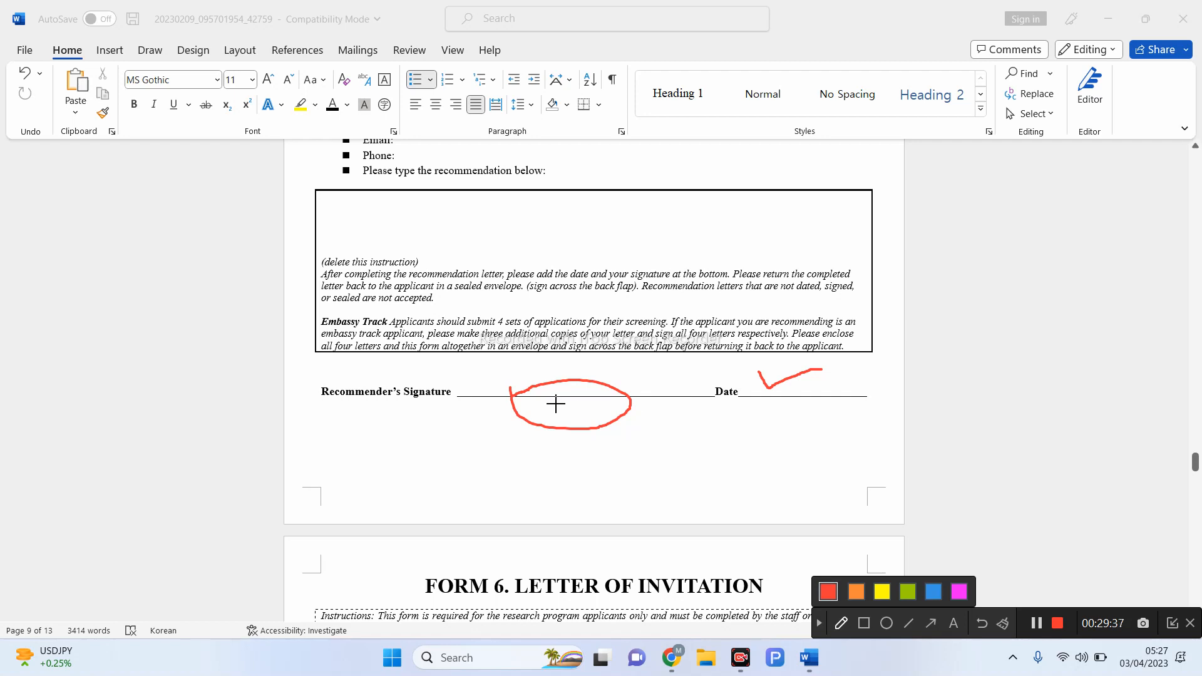
pyautogui.moveTo(518, 384)
pyautogui.mouseDown()
pyautogui.moveTo(550, 401)
pyautogui.moveTo(590, 378)
pyautogui.mouseUp()
pyautogui.click(820, 623)
pyautogui.scroll(-6, 862, 562)
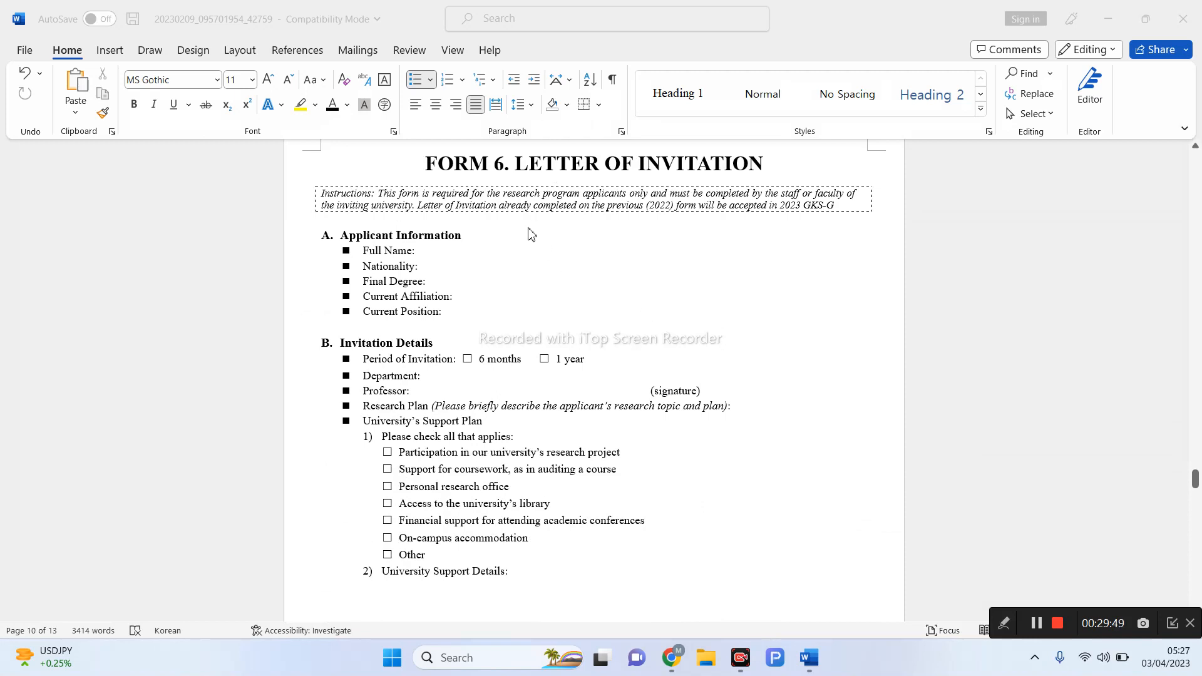
# - Scroll down to Form 7's agreement items and switch on the red freehand pen
pyautogui.scroll(-1, 531, 234)
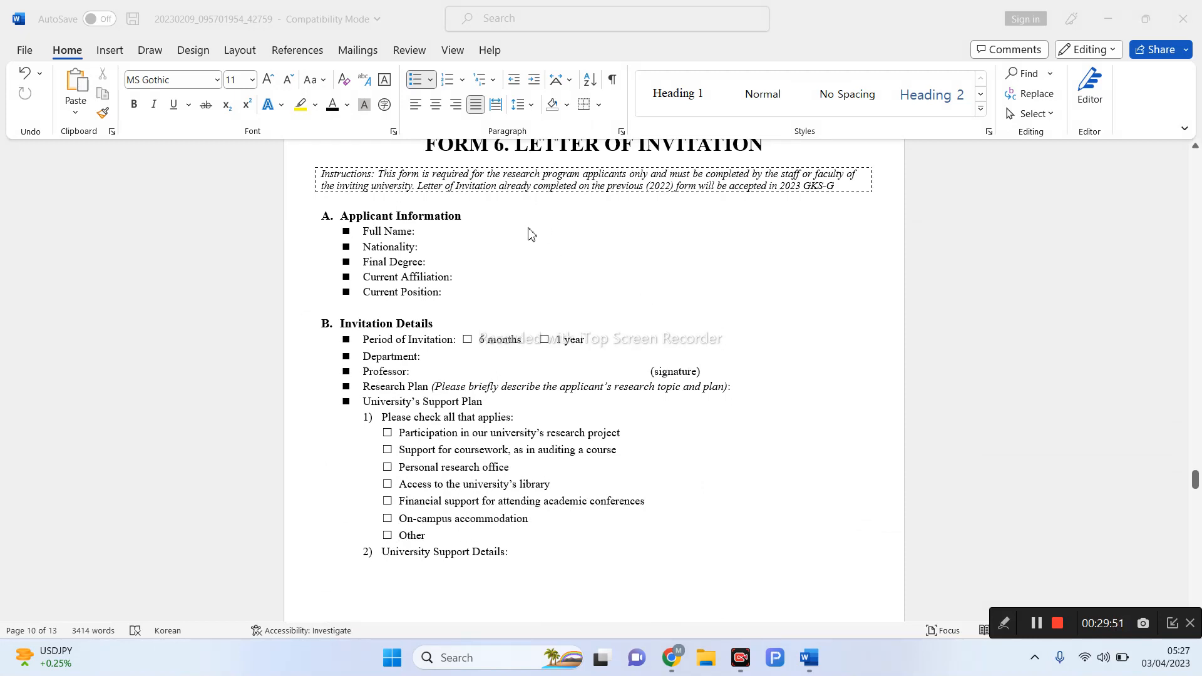
pyautogui.scroll(-10, 530, 233)
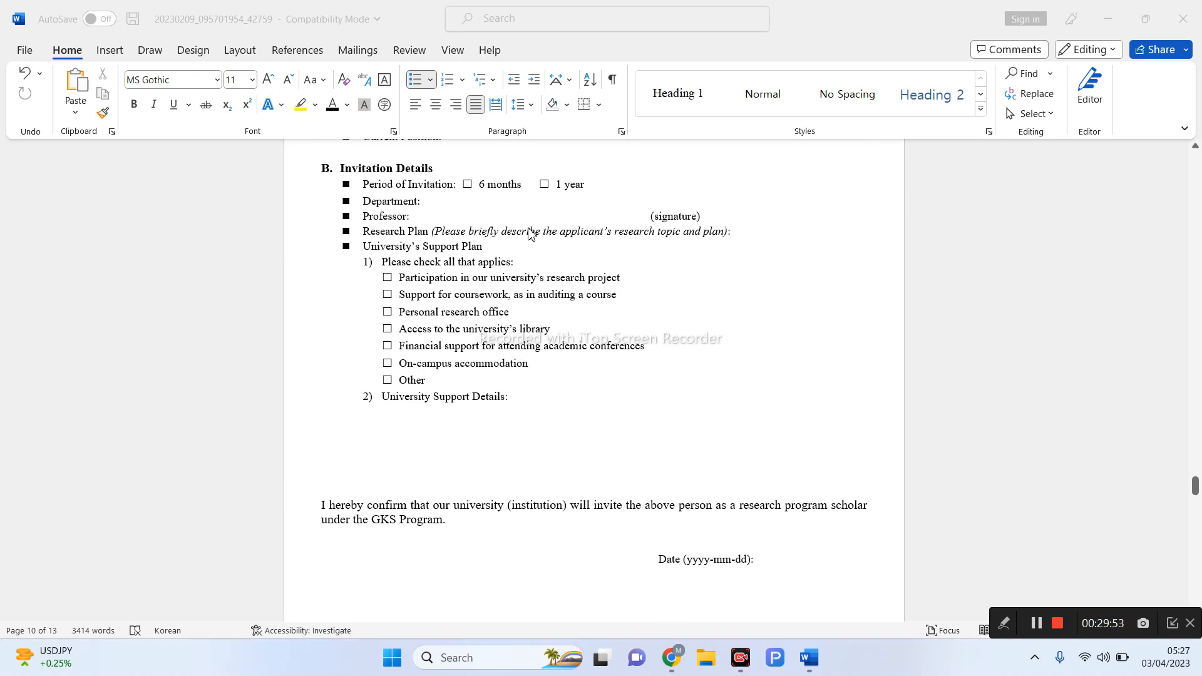
pyautogui.scroll(-10, 530, 234)
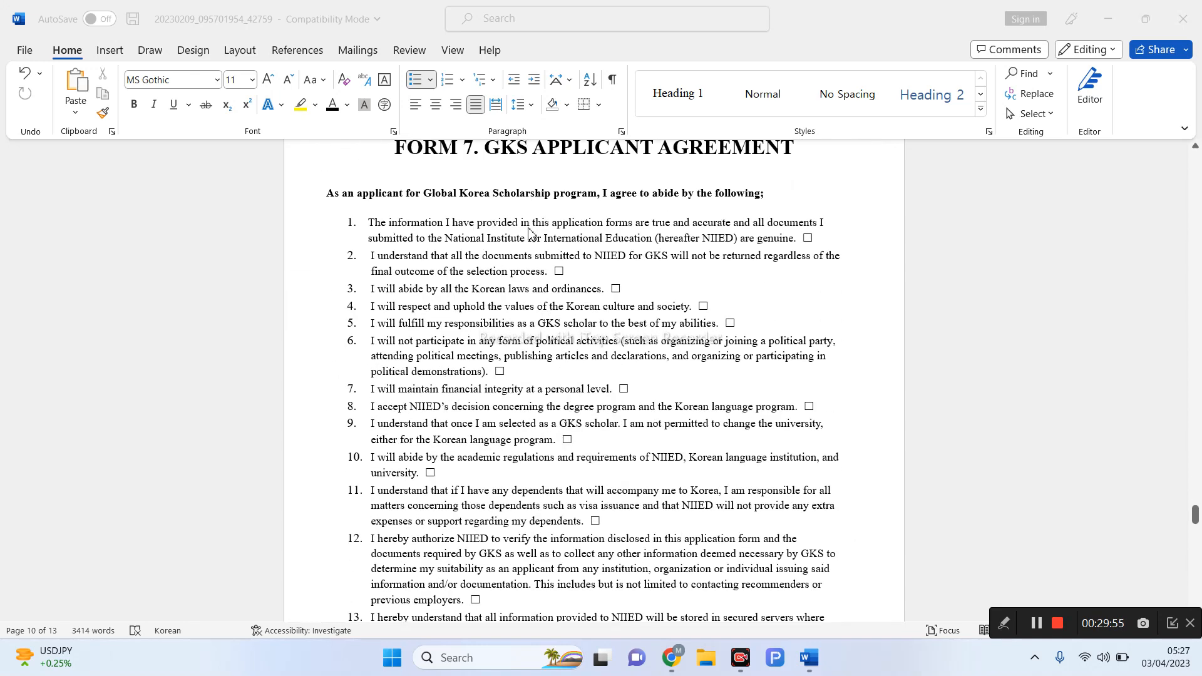
pyautogui.scroll(-1, 530, 233)
pyautogui.scroll(-1, 530, 233)
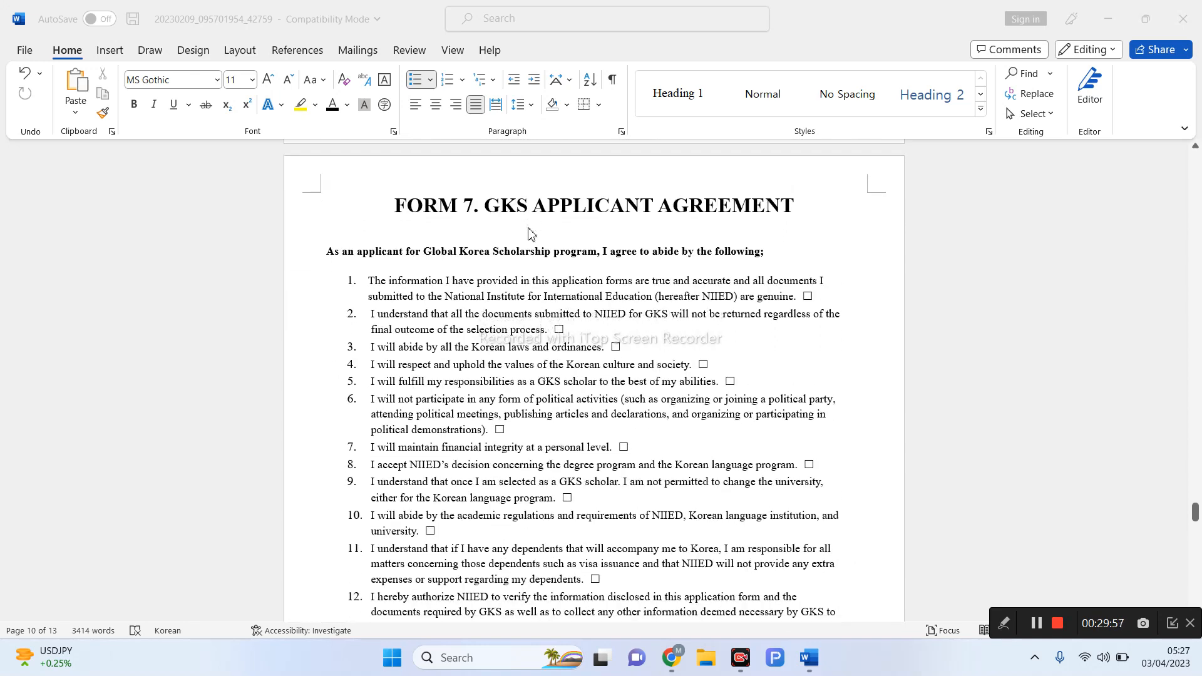
pyautogui.click(807, 298)
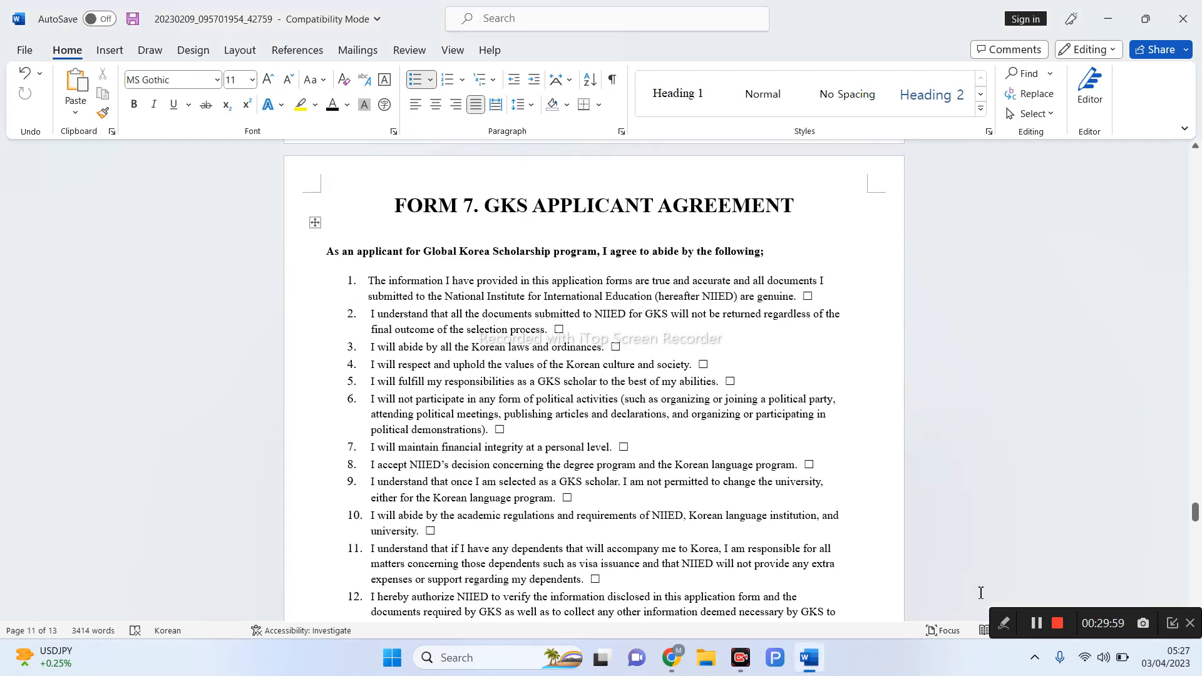
pyautogui.click(1003, 623)
pyautogui.click(864, 624)
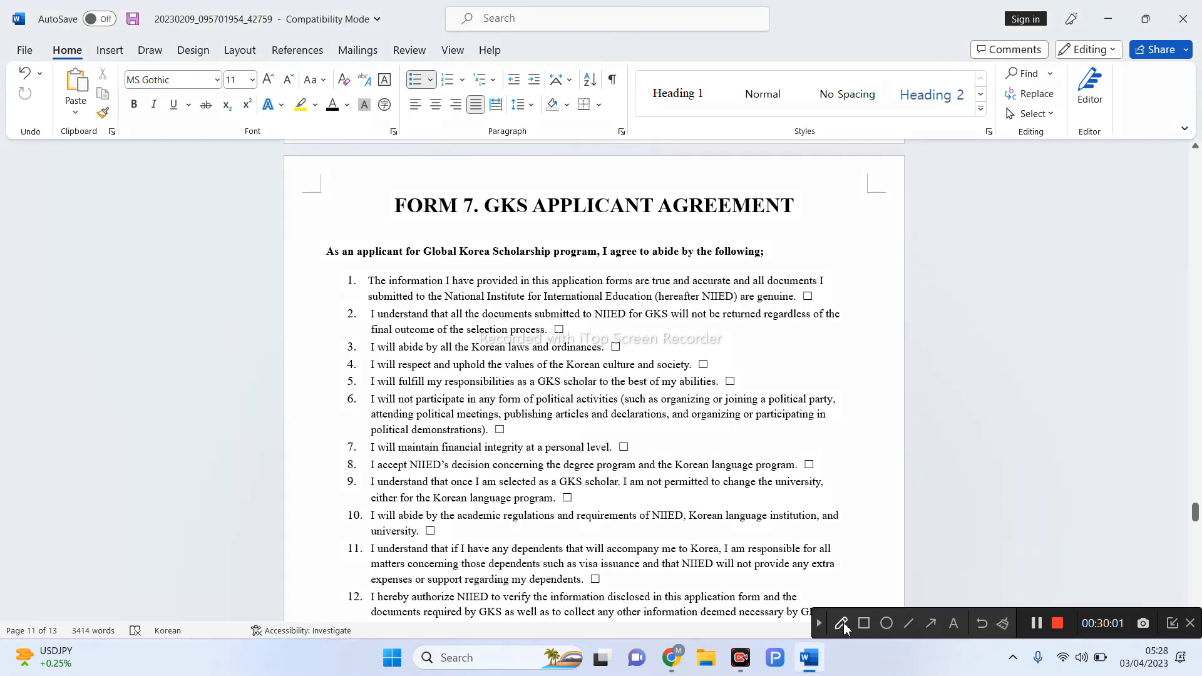
# - Tick Form 7's agreement checkboxes for items 1–4 and 6–11 in red
pyautogui.moveTo(801, 292); pyautogui.dragTo(826, 287)
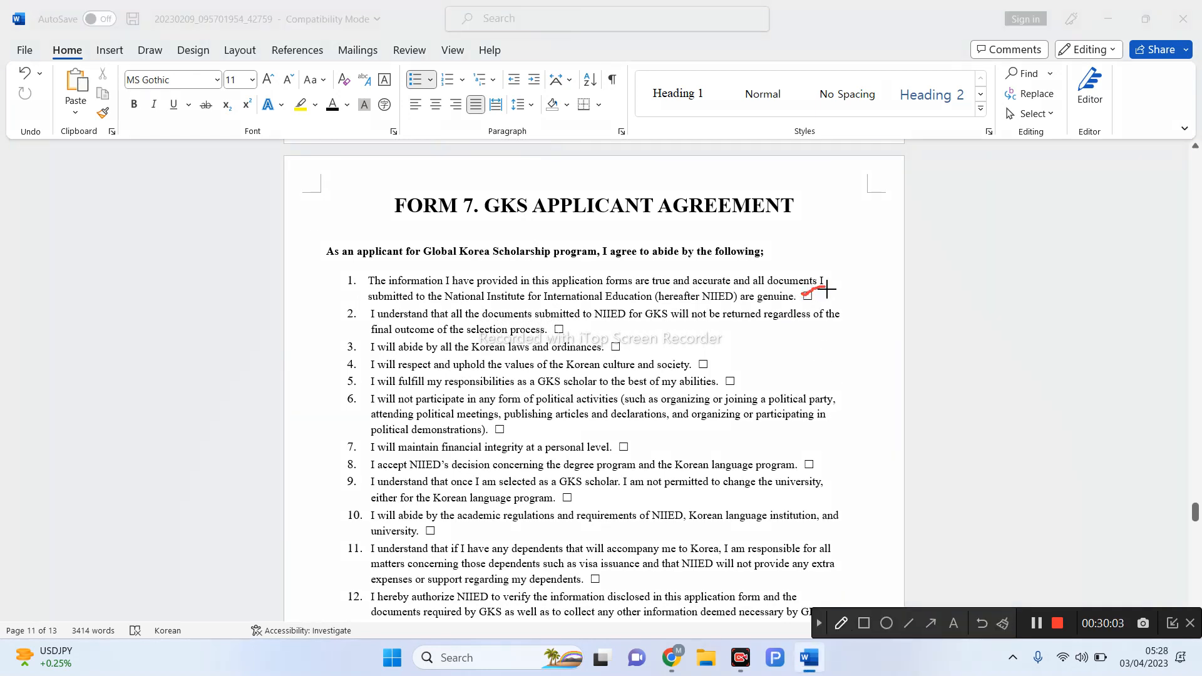
pyautogui.moveTo(546, 327)
pyautogui.mouseDown()
pyautogui.moveTo(557, 339)
pyautogui.moveTo(581, 320)
pyautogui.moveTo(616, 348)
pyautogui.moveTo(644, 334)
pyautogui.mouseUp()
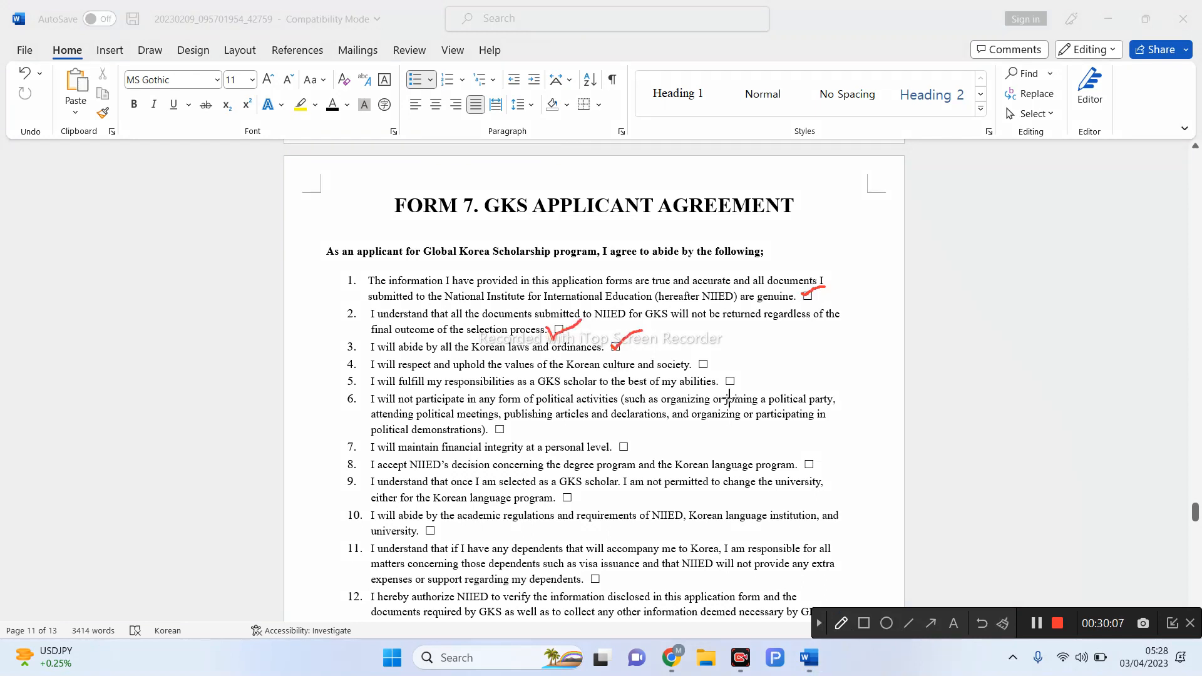
pyautogui.moveTo(698, 362)
pyautogui.mouseDown()
pyautogui.moveTo(726, 352)
pyautogui.moveTo(753, 369)
pyautogui.mouseUp()
pyautogui.moveTo(492, 429); pyautogui.dragTo(520, 411)
pyautogui.moveTo(620, 445); pyautogui.dragTo(644, 437)
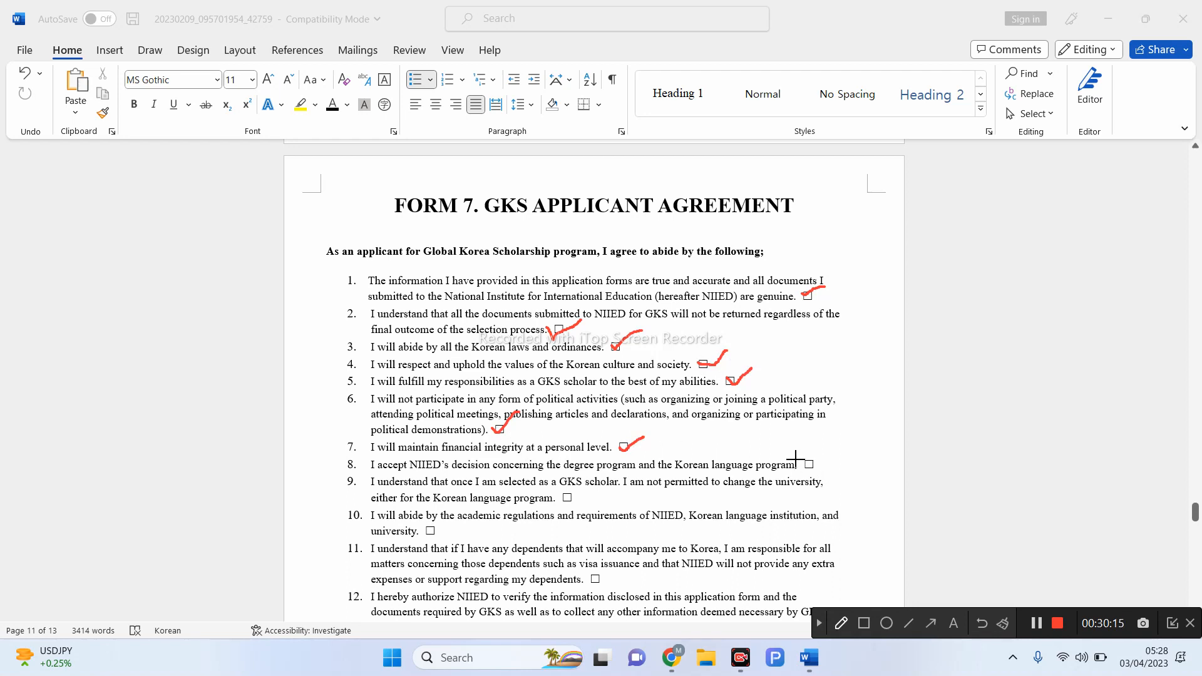
pyautogui.moveTo(804, 466); pyautogui.dragTo(830, 461)
pyautogui.moveTo(566, 497); pyautogui.dragTo(592, 494)
pyautogui.moveTo(426, 529); pyautogui.dragTo(458, 513)
pyautogui.moveTo(592, 576); pyautogui.dragTo(615, 570)
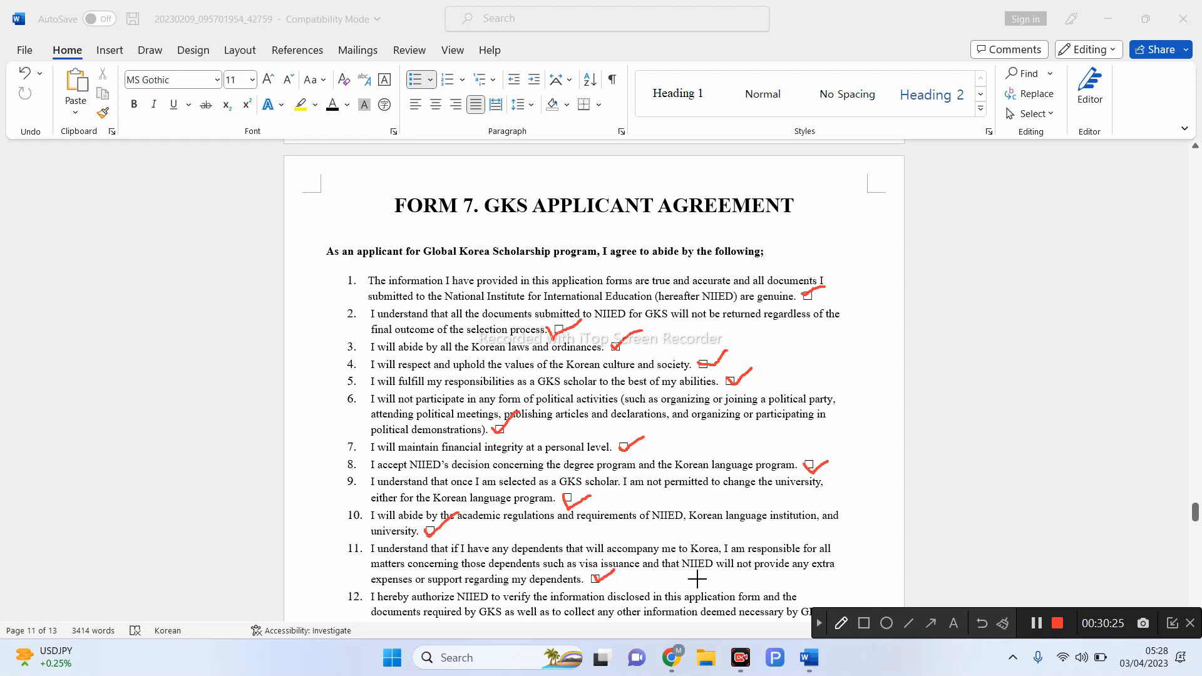
# - Clear the red ticks and scroll down to Form 8, Personal Medical Assessment
pyautogui.click(820, 623)
pyautogui.scroll(-5, 827, 588)
pyautogui.scroll(-2, 825, 589)
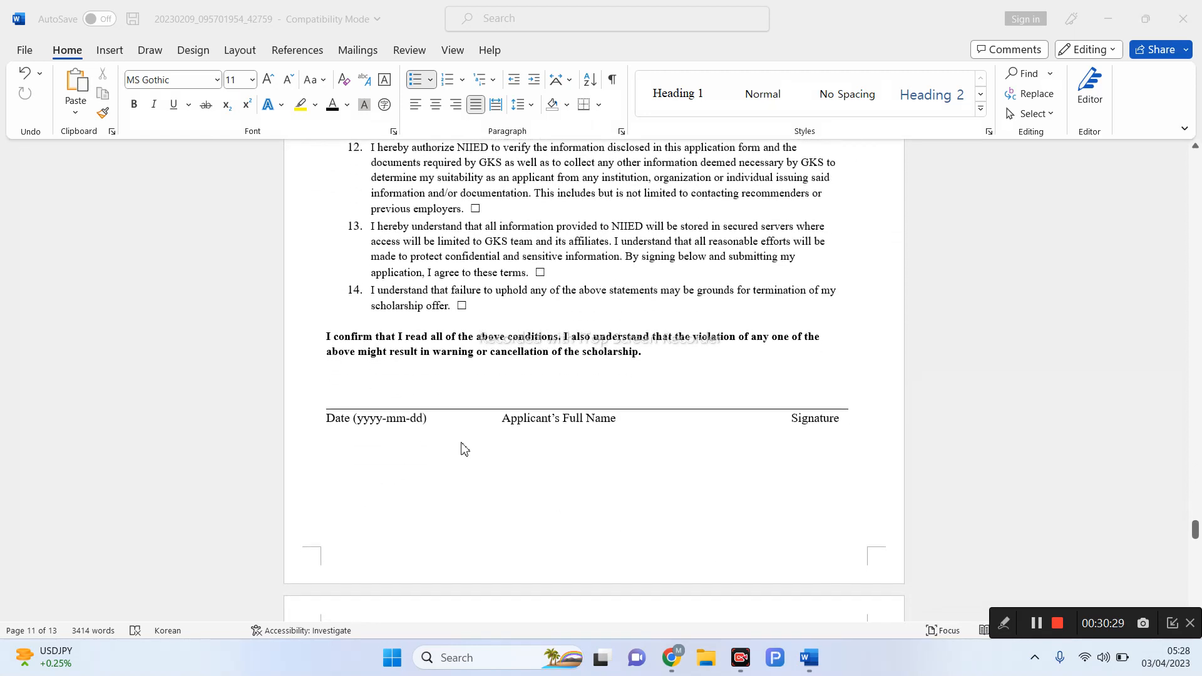
pyautogui.click(352, 397)
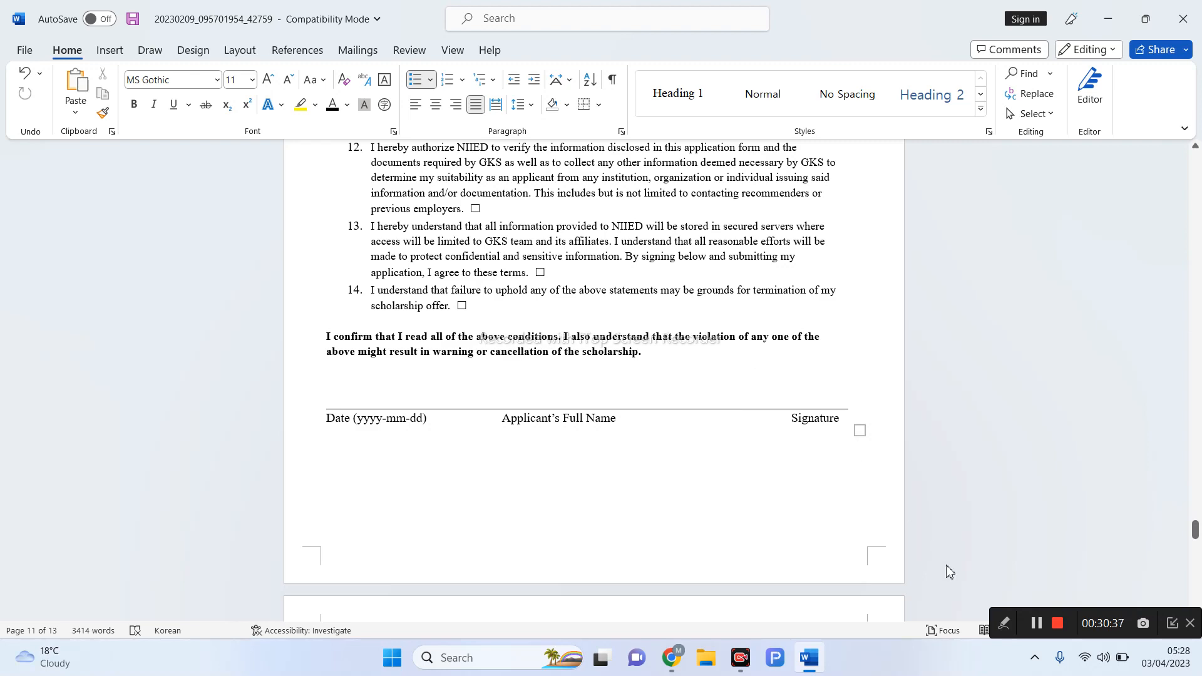
pyautogui.scroll(-3, 913, 566)
pyautogui.scroll(-4, 913, 566)
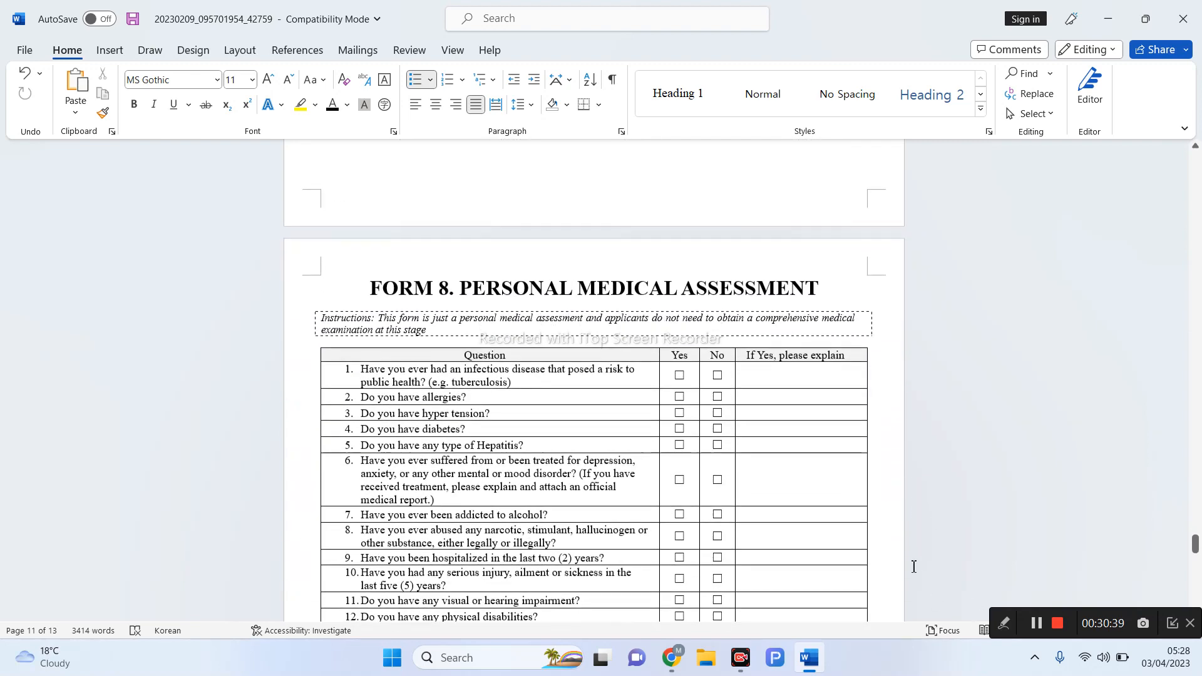
# - Tick No for questions 1–2, underline hypertension and tick Yes for question 3, and loop the Yes column in red
pyautogui.scroll(-1, 913, 566)
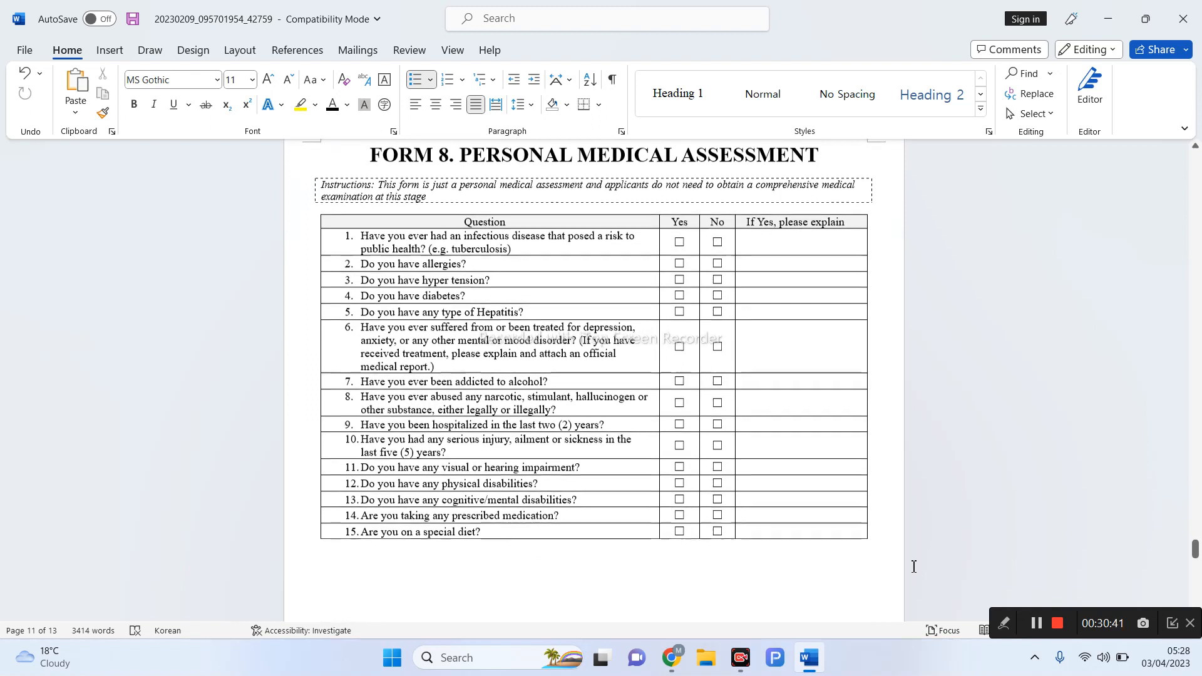
pyautogui.click(1003, 622)
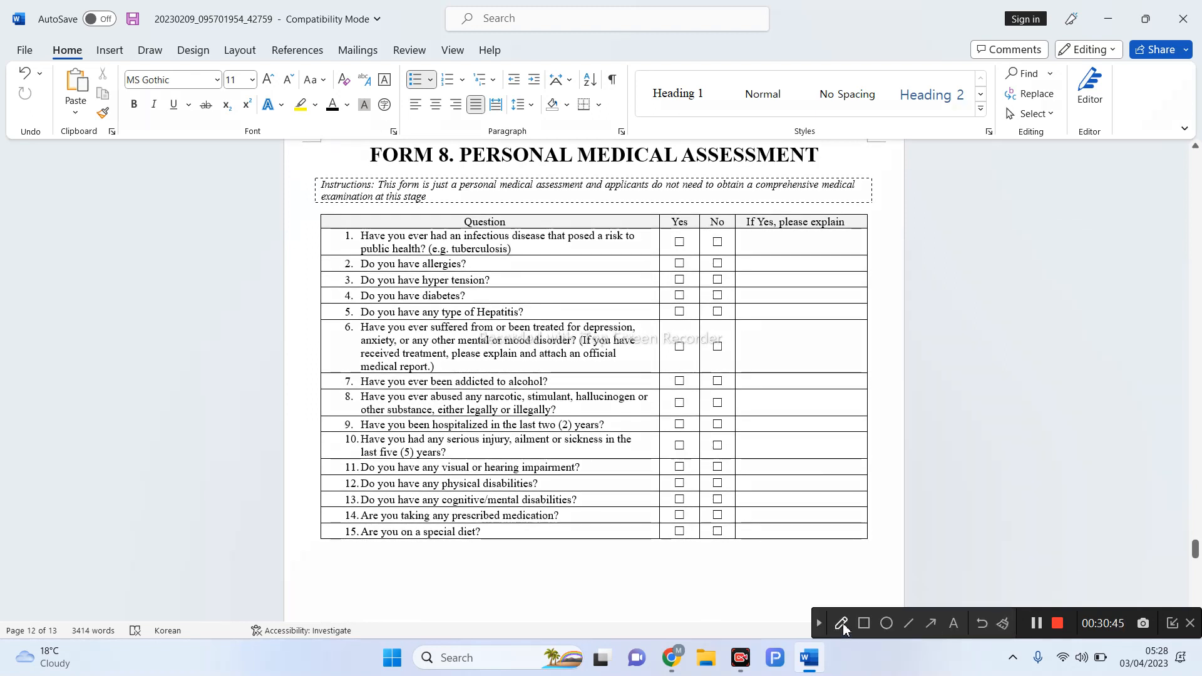
pyautogui.click(842, 623)
pyautogui.moveTo(708, 247)
pyautogui.mouseDown()
pyautogui.moveTo(726, 231)
pyautogui.moveTo(710, 270)
pyautogui.moveTo(733, 256)
pyautogui.moveTo(709, 348)
pyautogui.moveTo(708, 507)
pyautogui.moveTo(745, 571)
pyautogui.moveTo(731, 266)
pyautogui.moveTo(708, 232)
pyautogui.moveTo(697, 241)
pyautogui.mouseUp()
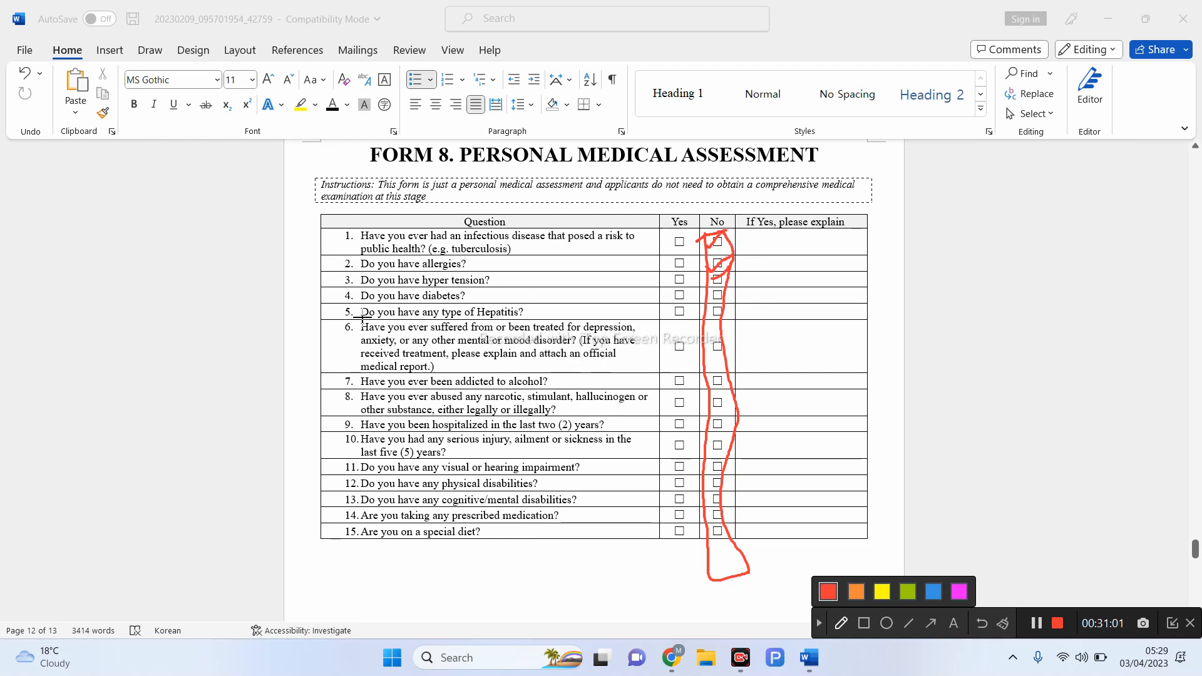
pyautogui.moveTo(430, 292); pyautogui.dragTo(486, 286)
pyautogui.moveTo(674, 281); pyautogui.dragTo(839, 277)
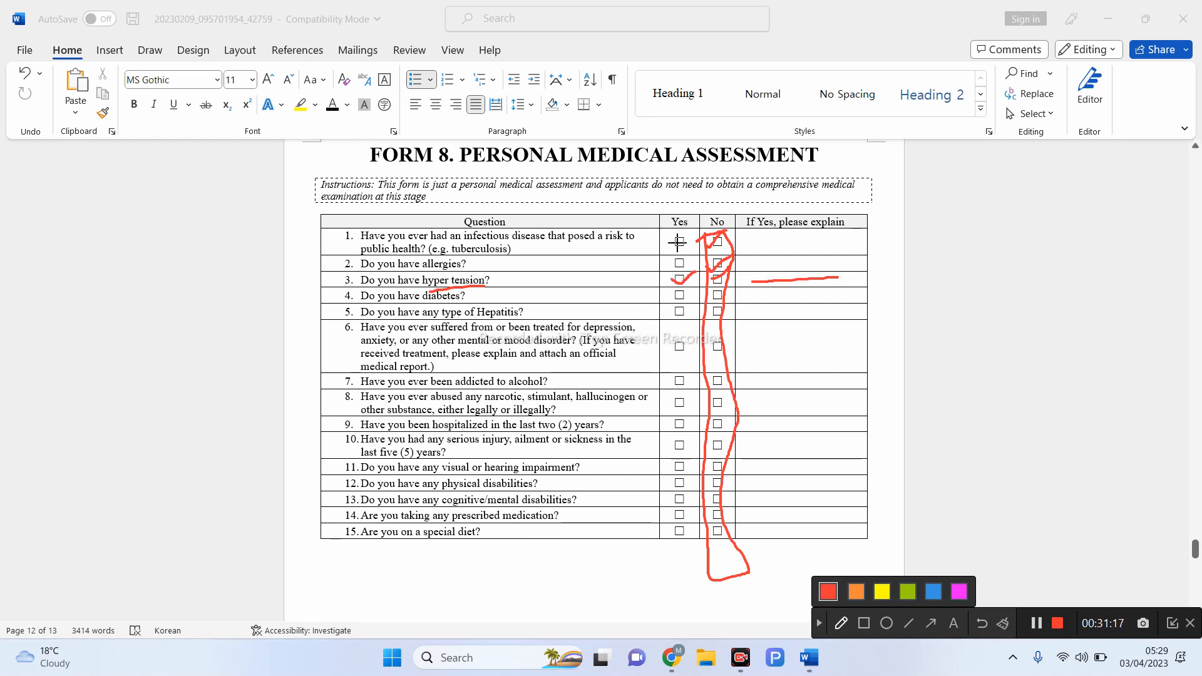
pyautogui.moveTo(677, 242)
pyautogui.mouseDown()
pyautogui.moveTo(671, 500)
pyautogui.moveTo(692, 418)
pyautogui.moveTo(696, 267)
pyautogui.moveTo(707, 241)
pyautogui.moveTo(719, 250)
pyautogui.moveTo(712, 542)
pyautogui.mouseUp()
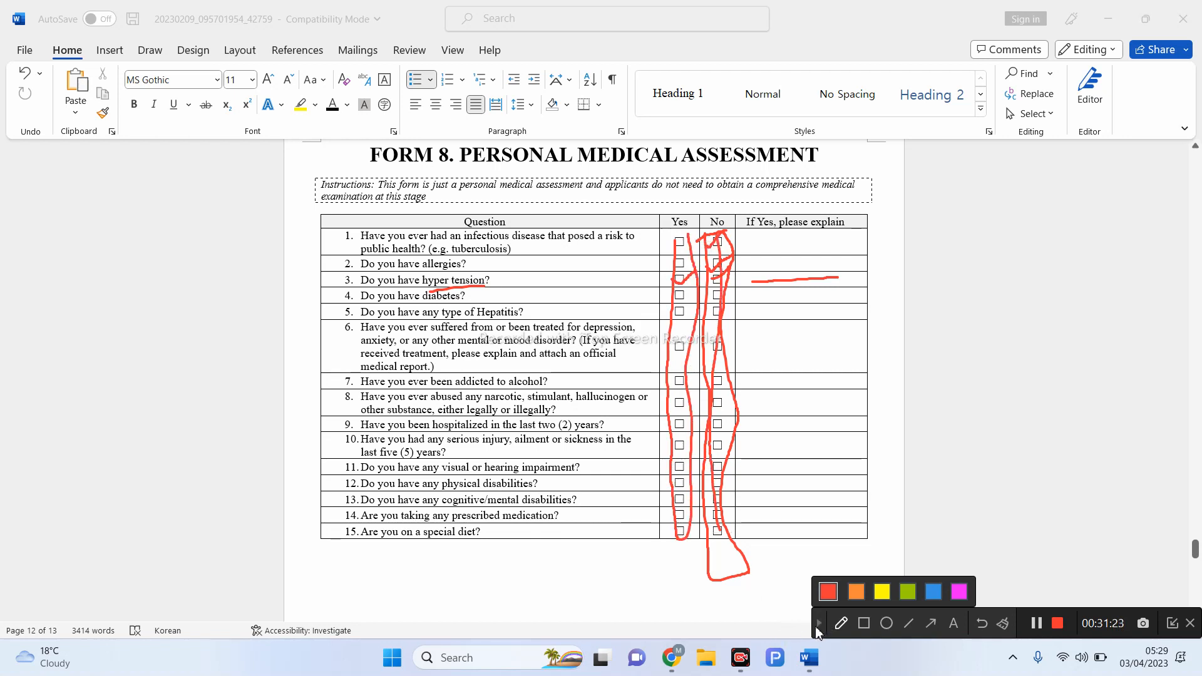
pyautogui.click(818, 624)
pyautogui.scroll(-7, 840, 561)
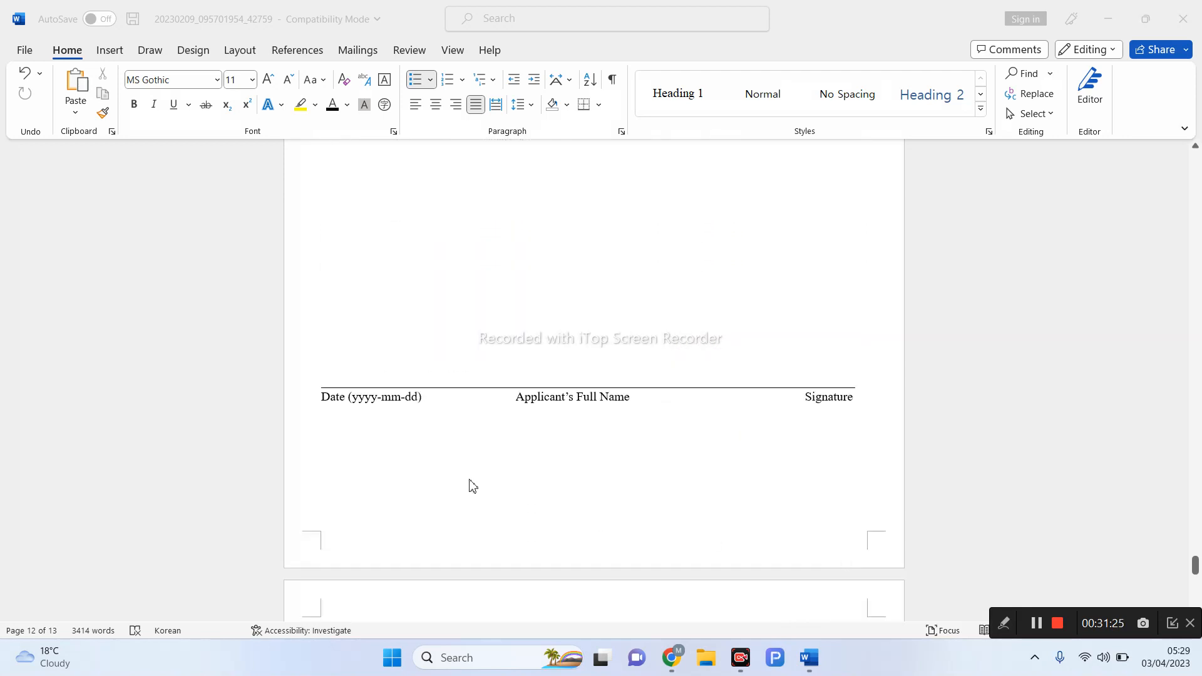
# - Tick both personal data consent Agree boxes in red, then clear and scroll to the final page's signature line
pyautogui.scroll(-5, 501, 458)
pyautogui.scroll(-5, 505, 459)
pyautogui.scroll(-3, 829, 474)
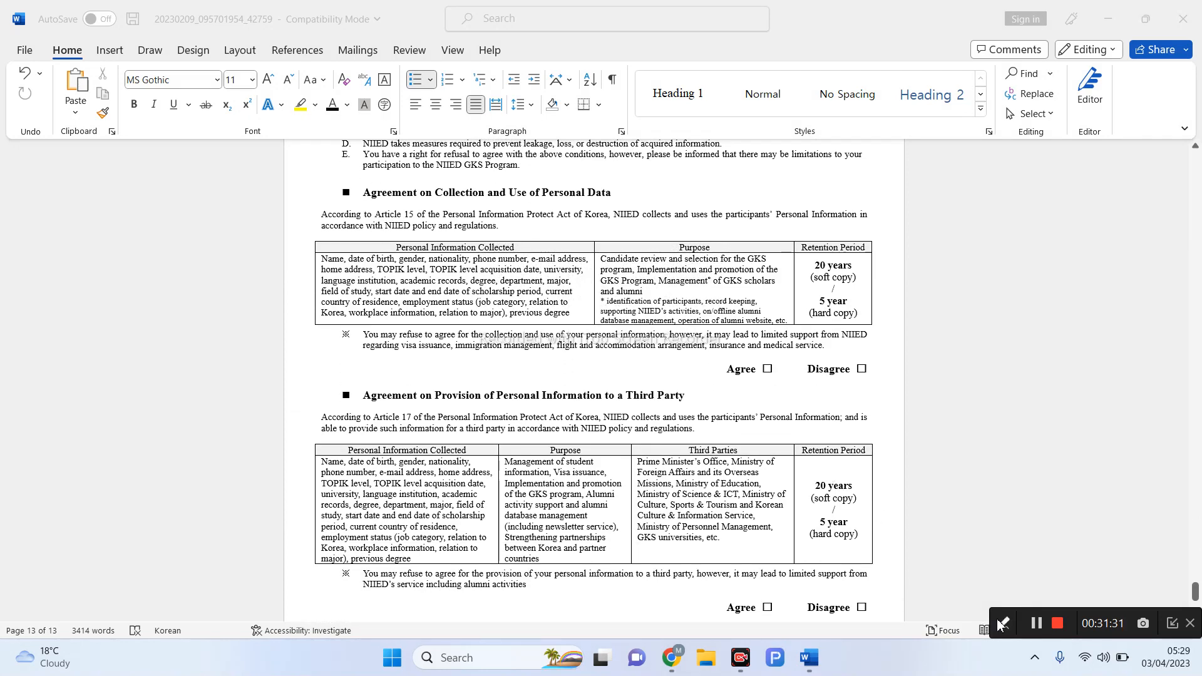
pyautogui.click(1003, 623)
pyautogui.click(838, 624)
pyautogui.moveTo(769, 368); pyautogui.dragTo(784, 365)
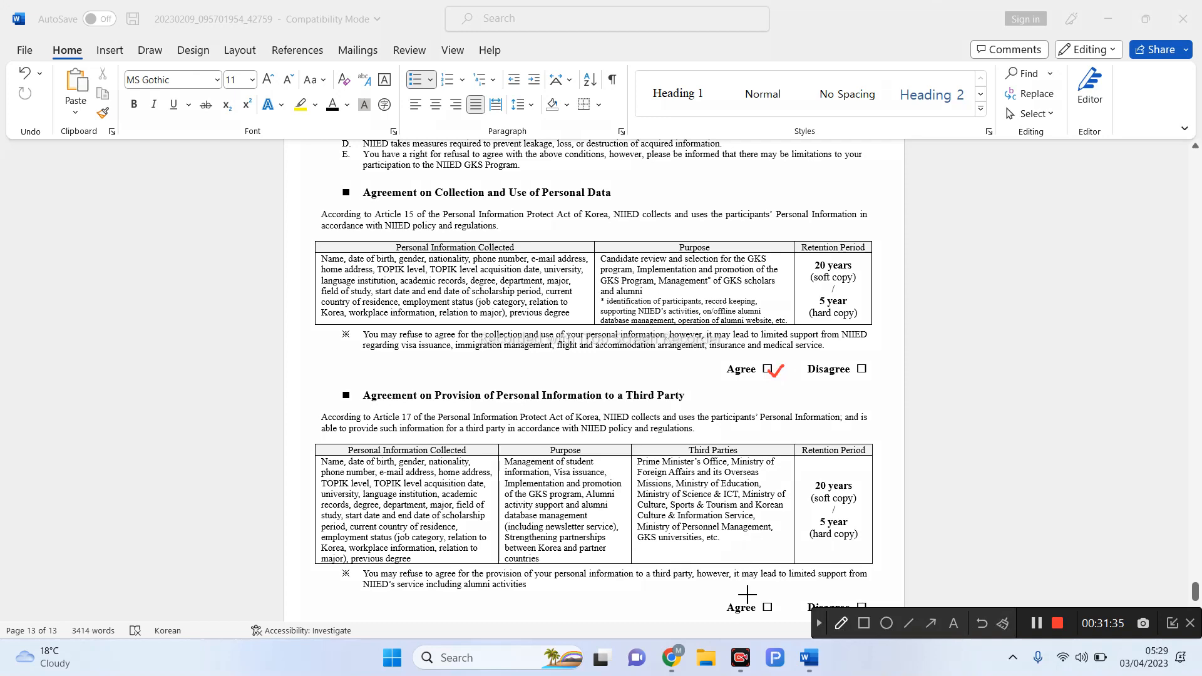
pyautogui.moveTo(761, 604)
pyautogui.mouseDown()
pyautogui.moveTo(769, 611)
pyautogui.moveTo(790, 587)
pyautogui.mouseUp()
pyautogui.click(819, 622)
pyautogui.scroll(-3, 867, 571)
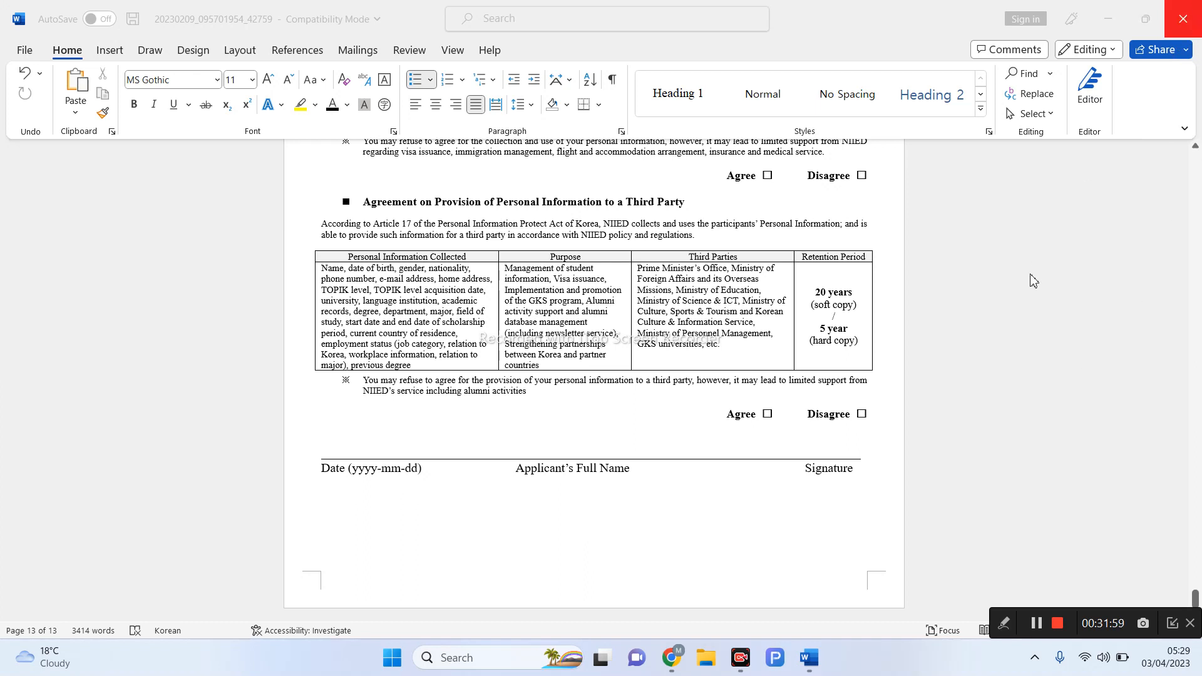
pyautogui.scroll(1, 1033, 280)
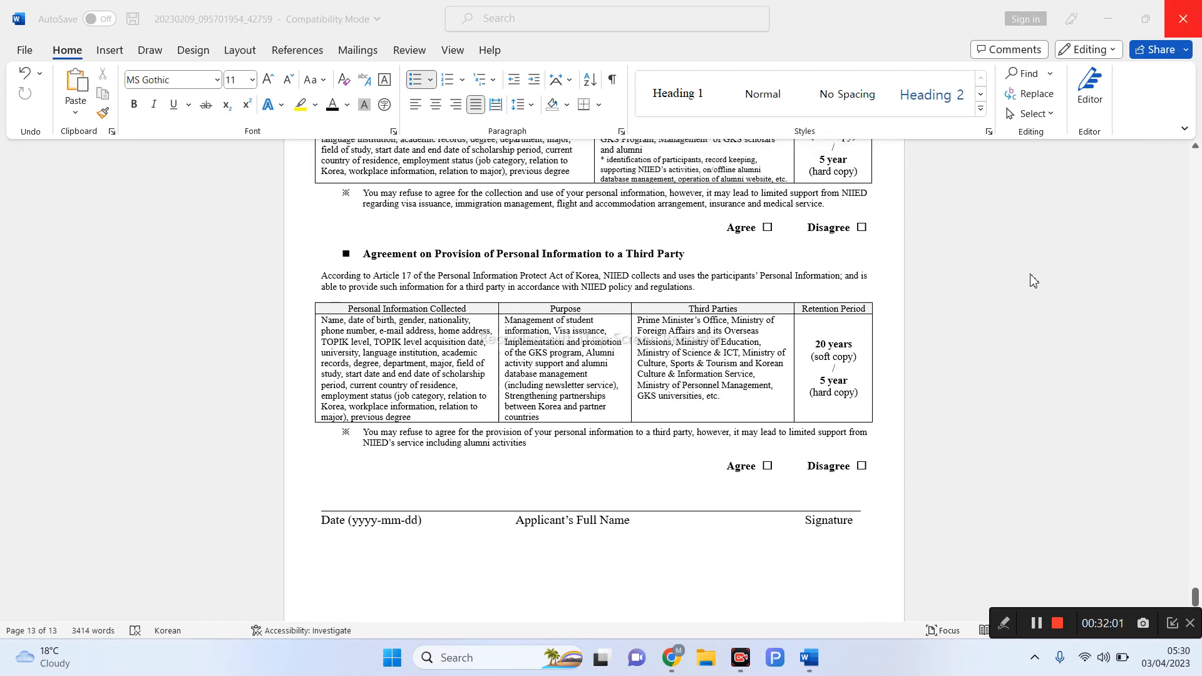